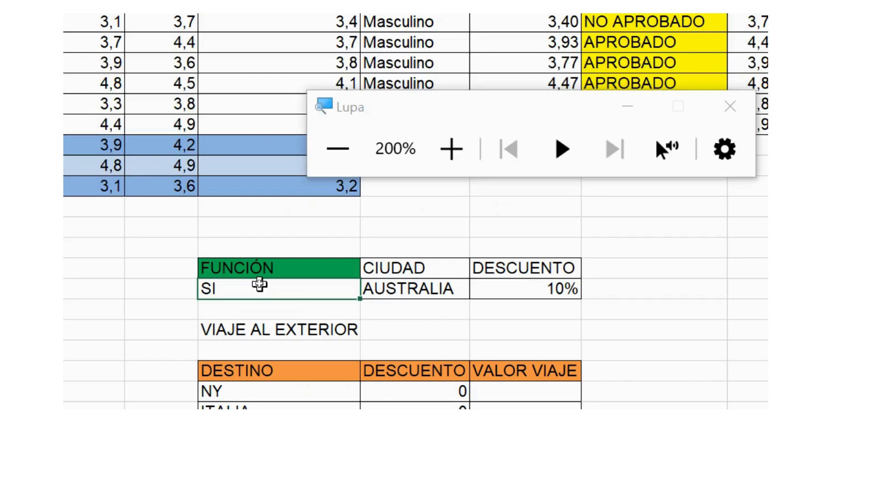
Step: Review the FUNCIÓN, CIUDAD and DESCUENTO criteria table and the destination, discount and trip value columns of the VIAJE AL EXTERIOR table
left_click_drag(276, 270, 281, 289)
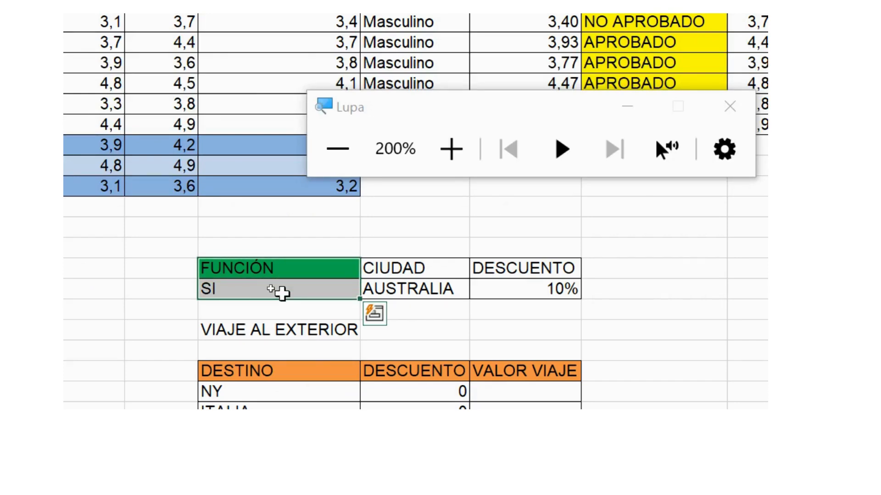
left_click(234, 227)
left_click(230, 239)
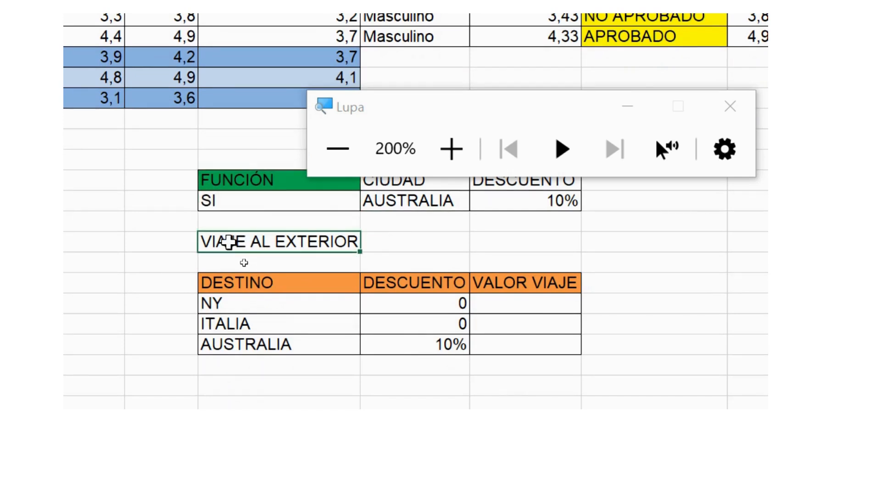
left_click_drag(285, 289, 283, 344)
left_click_drag(426, 280, 458, 349)
left_click_drag(538, 282, 530, 346)
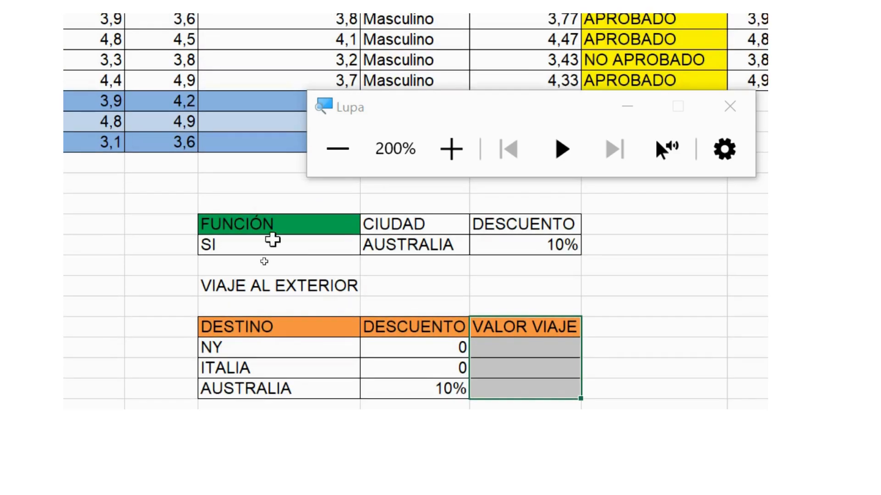
left_click(229, 243)
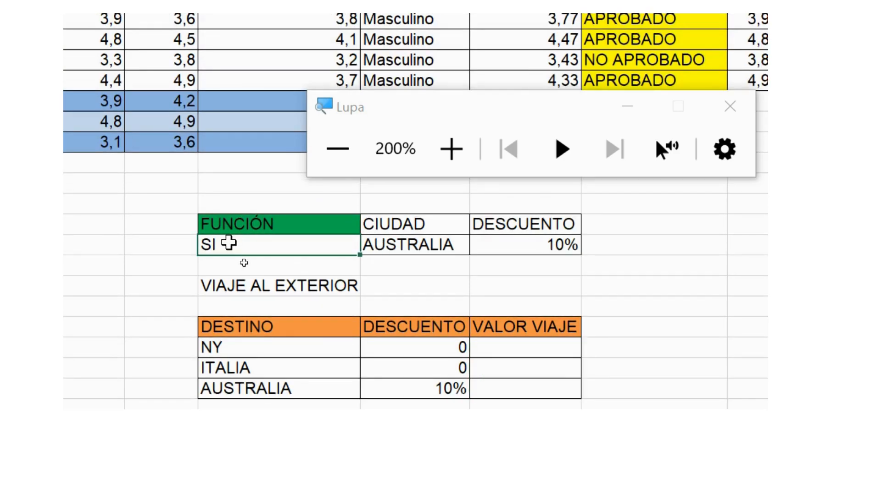
left_click(408, 246)
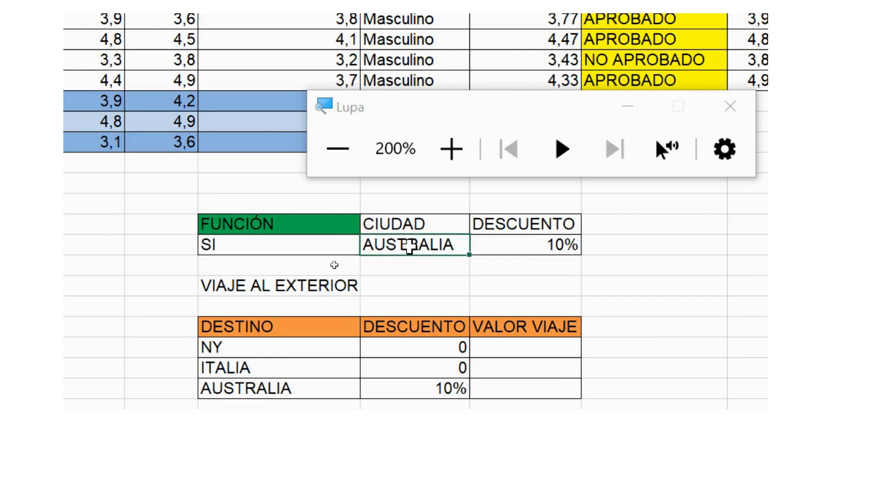
left_click(503, 239)
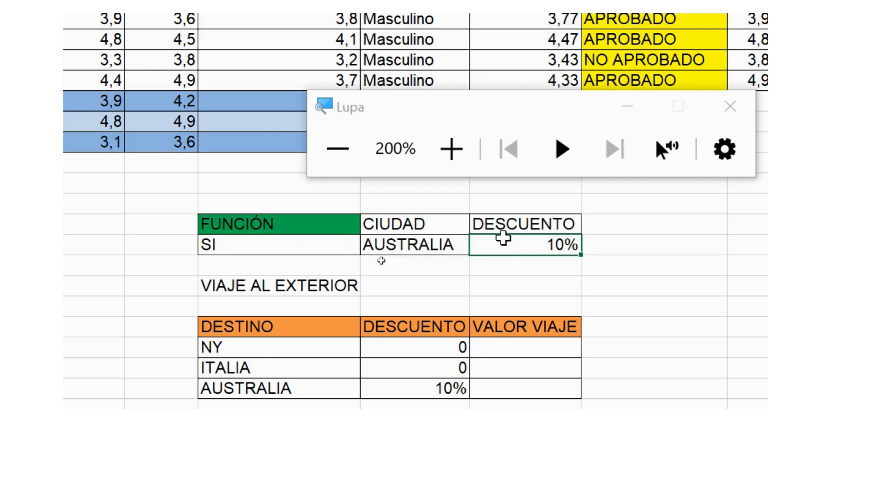
scroll(237, 289, "down", 1)
left_click(246, 311)
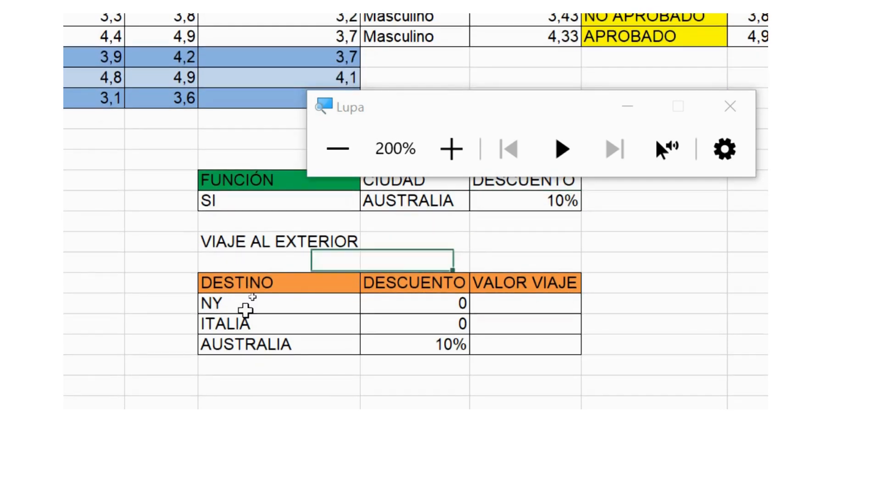
Step: Open the NY row's discount formula and examine the SI function's syntax and its logical test
double_click(462, 303)
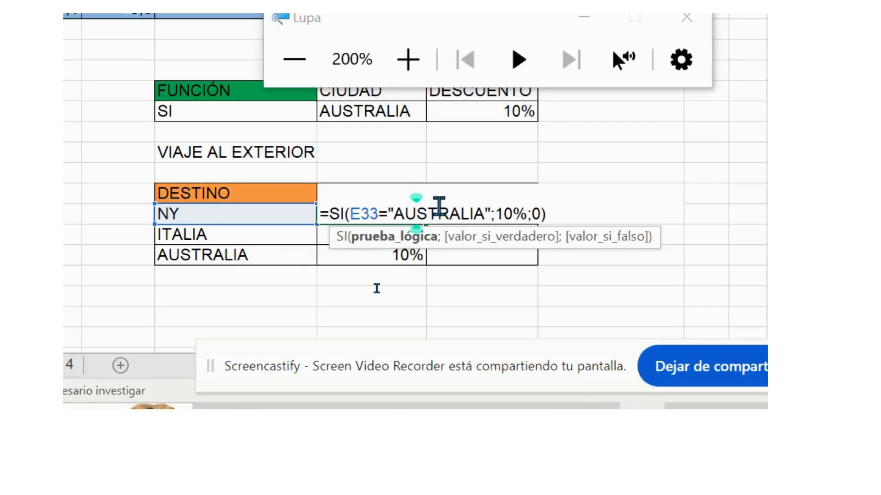
left_click(557, 211)
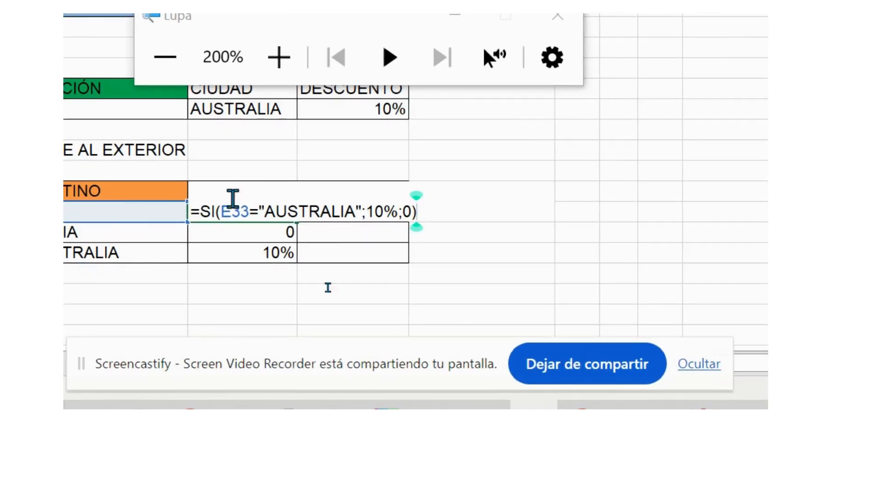
left_click(200, 210)
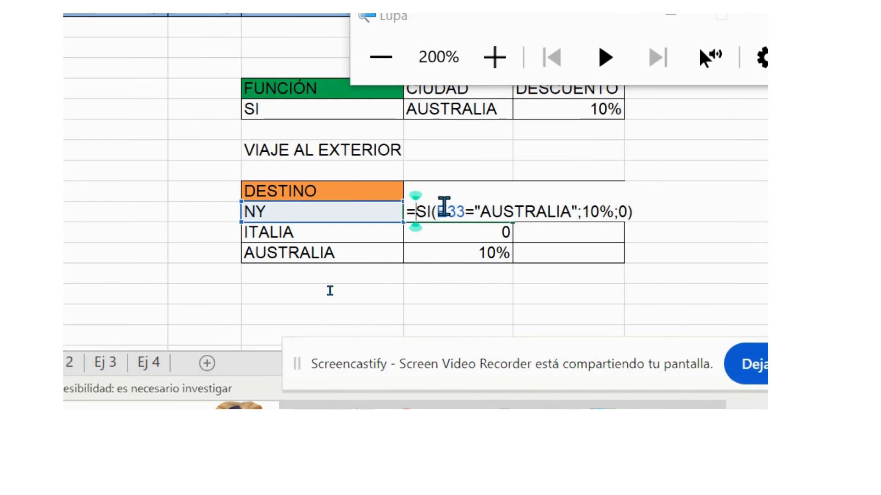
left_click(431, 210)
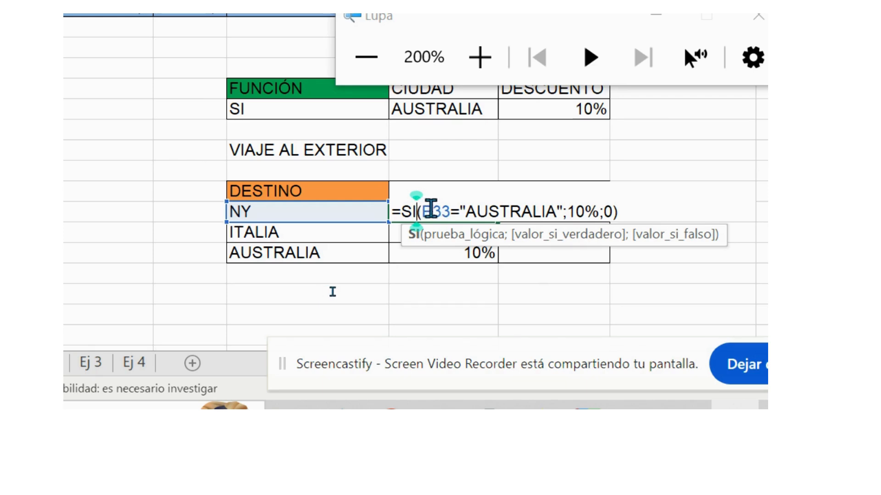
left_click(450, 211)
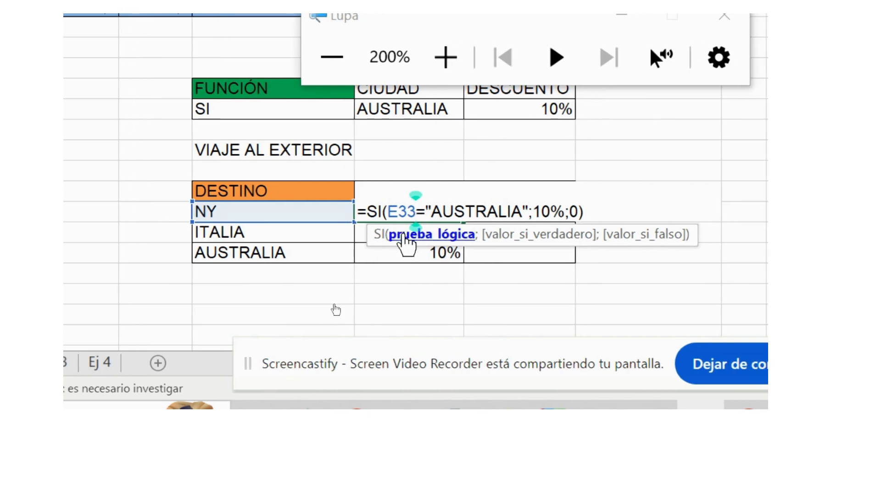
left_click_drag(399, 211, 531, 211)
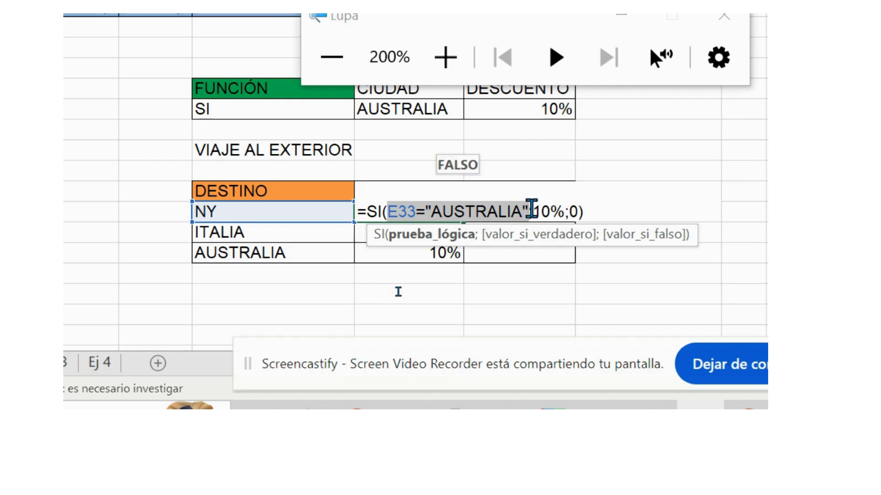
left_click(497, 211)
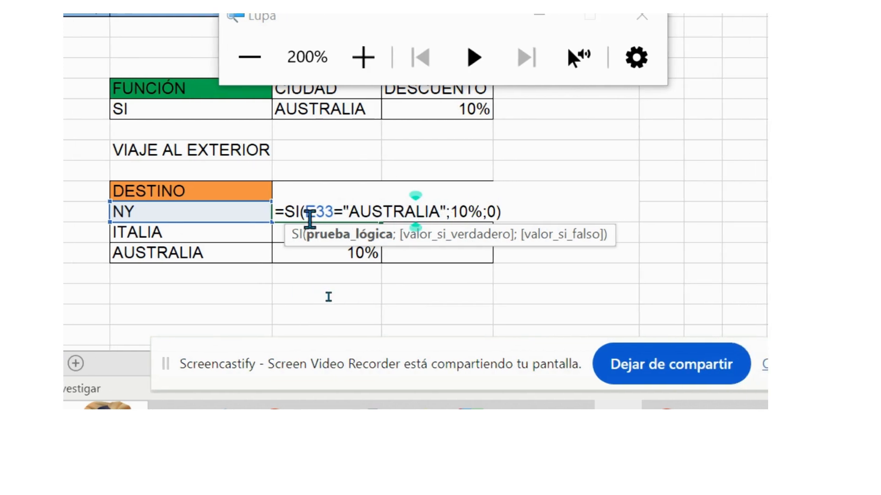
left_click_drag(305, 212, 332, 212)
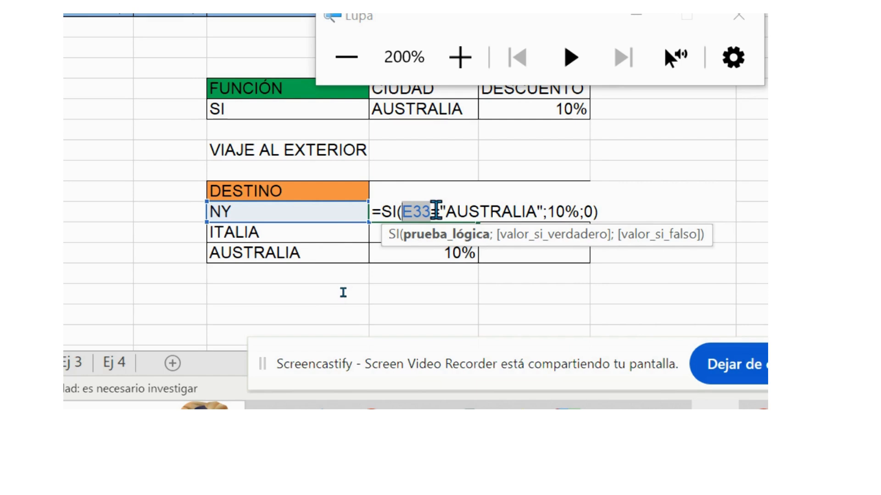
left_click(440, 211)
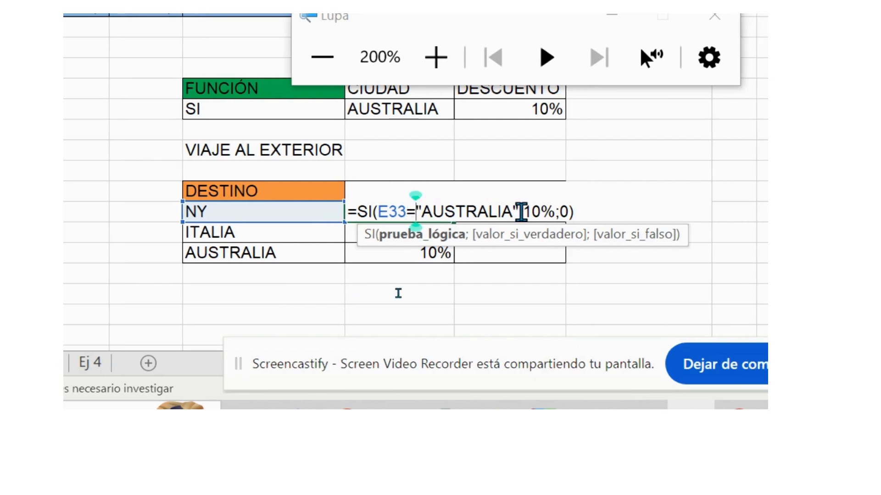
left_click(521, 212)
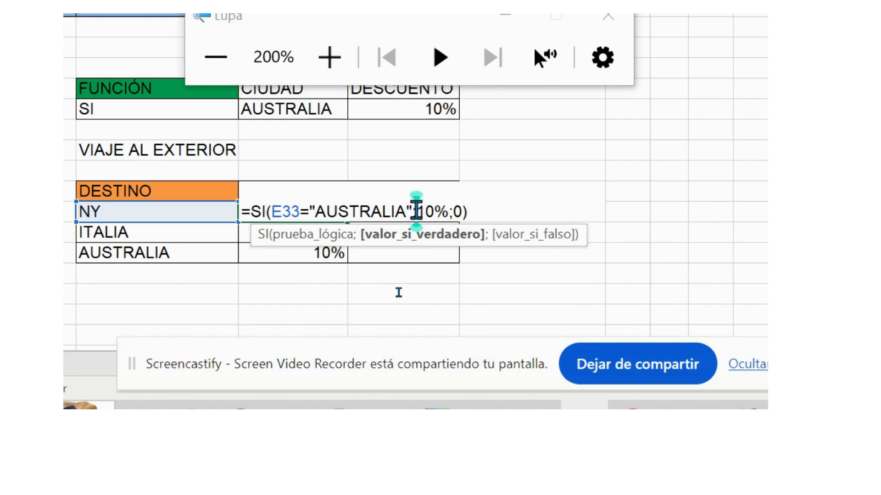
Step: Examine how the NY discount formula's value-if-true and value-if-false arguments relate to its quoted text comparison
left_click_drag(419, 212, 445, 211)
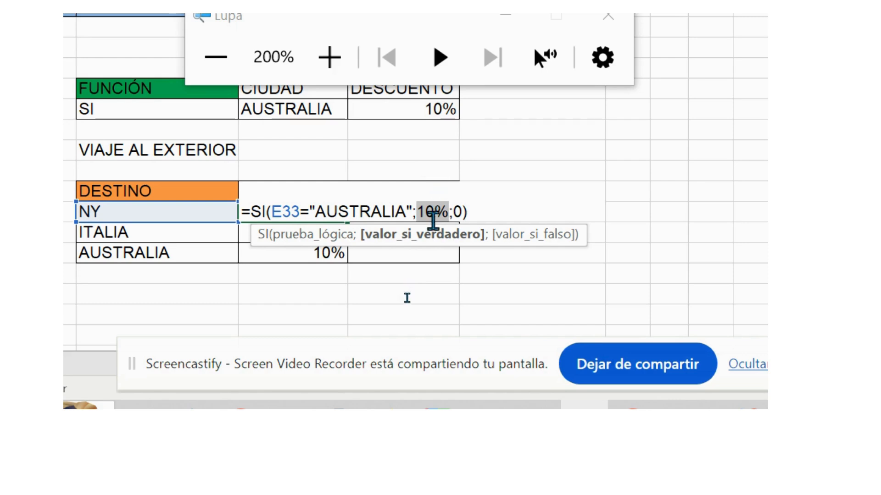
left_click(418, 211)
left_click_drag(410, 211, 436, 211)
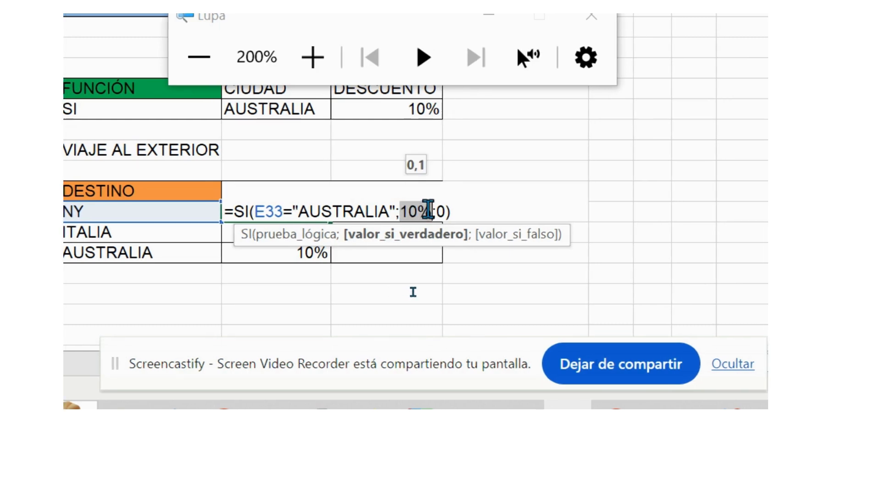
left_click(420, 211)
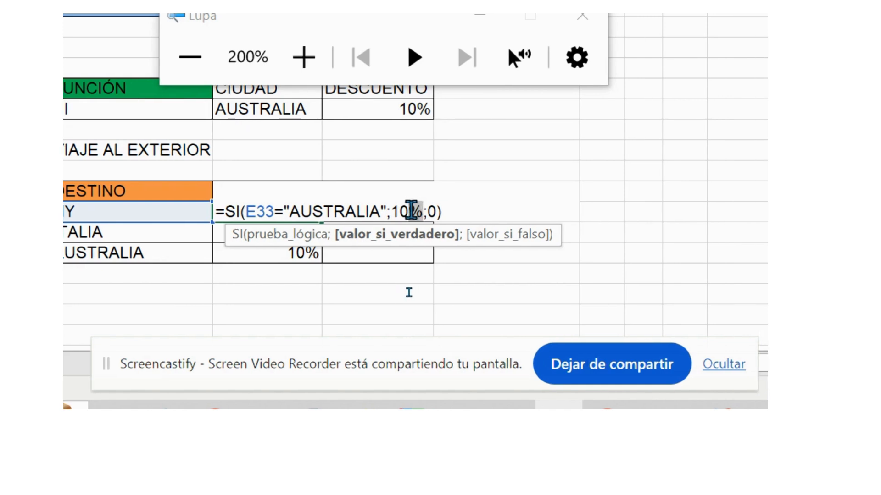
left_click_drag(402, 211, 418, 211)
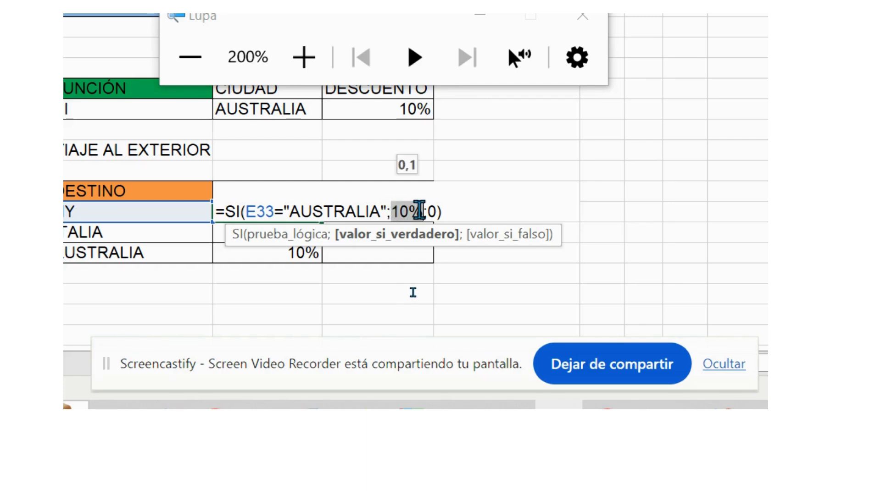
left_click(345, 212)
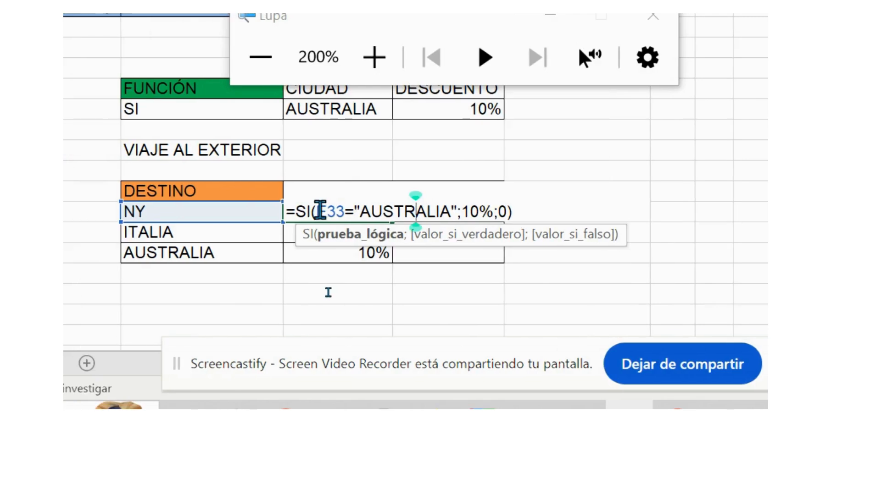
left_click_drag(319, 210, 454, 209)
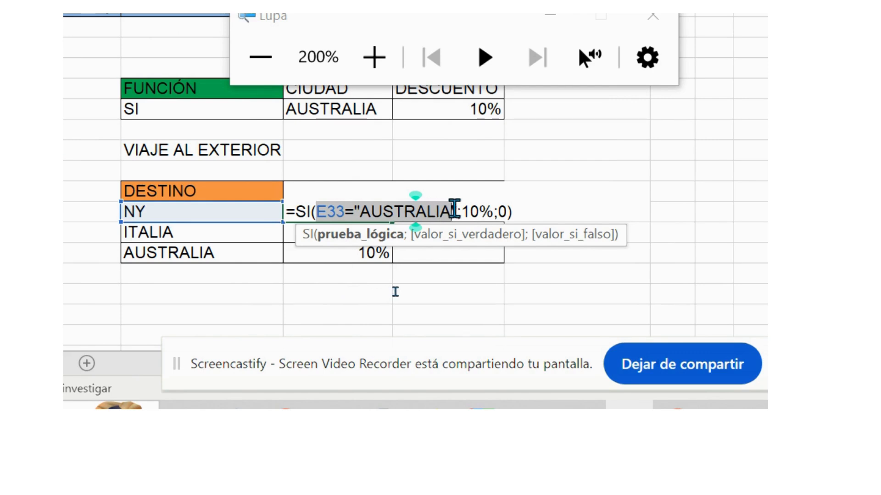
left_click(426, 210)
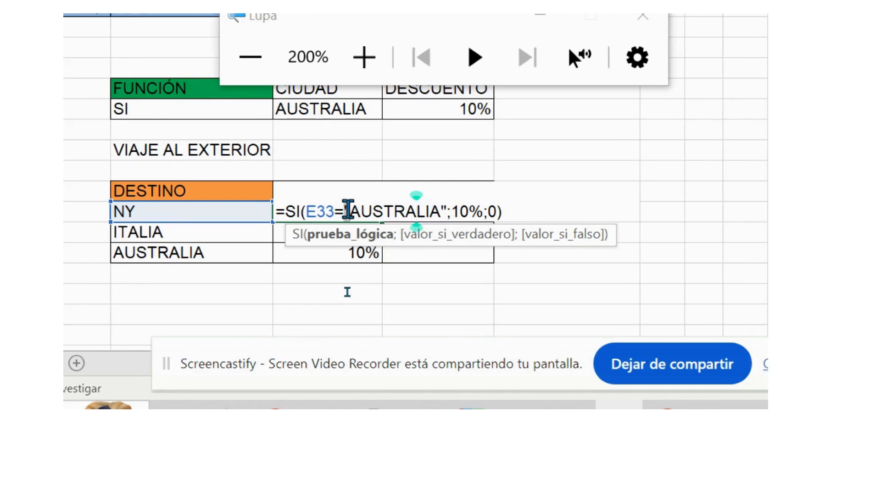
left_click_drag(345, 209, 446, 207)
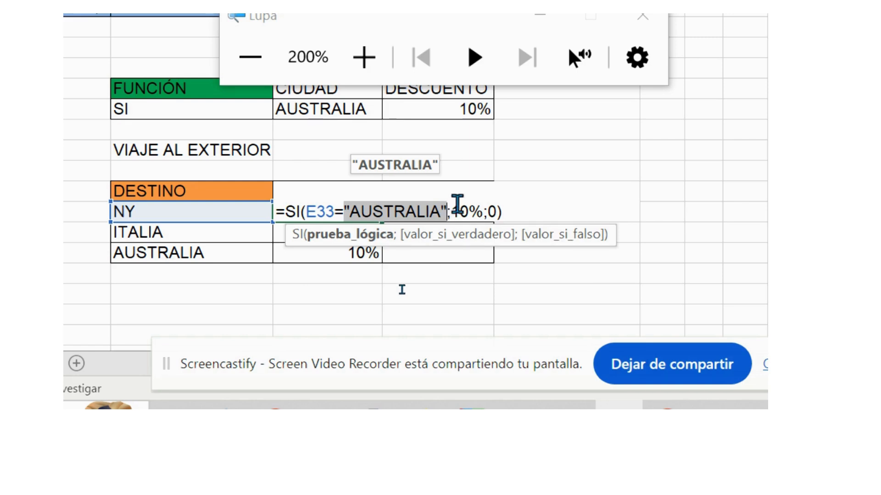
left_click(451, 212)
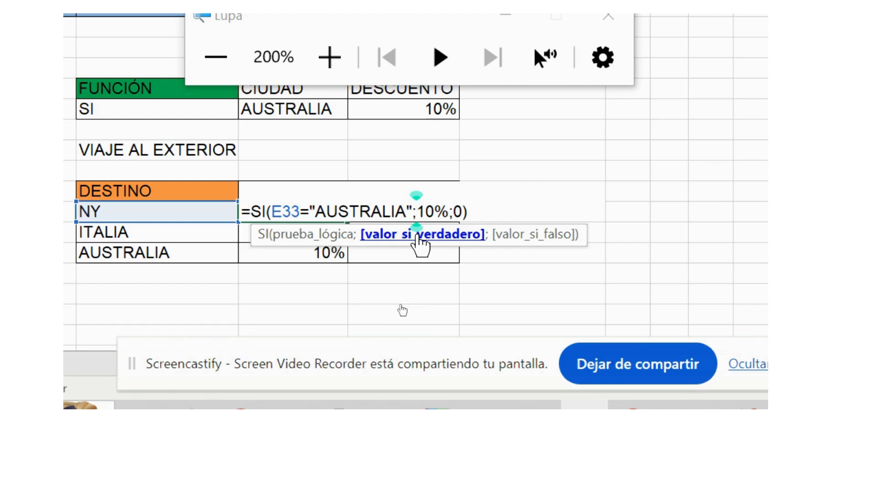
left_click_drag(417, 212, 447, 218)
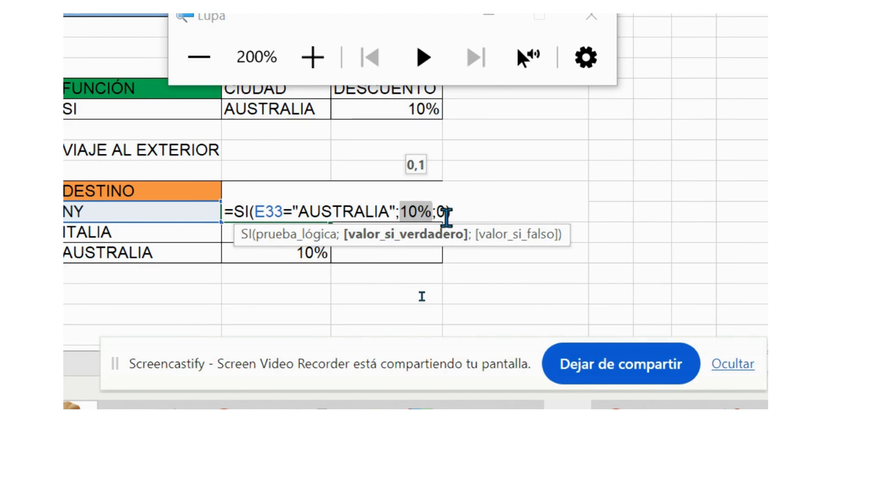
left_click(437, 212)
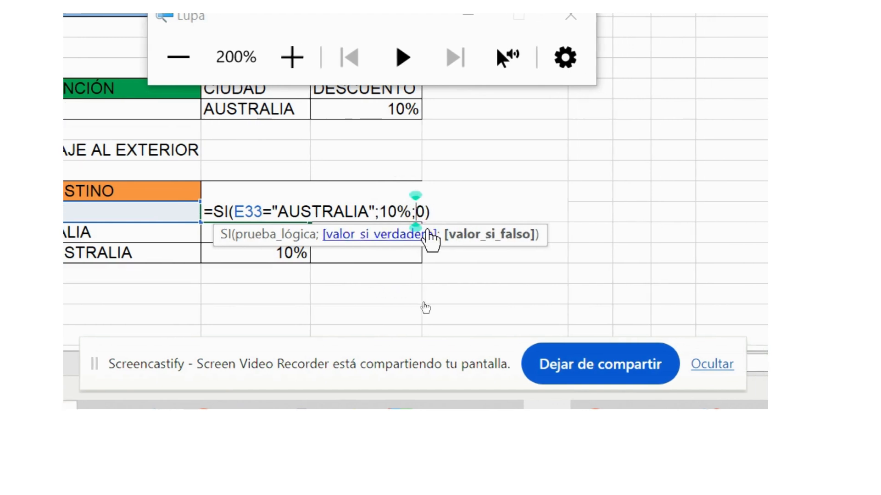
left_click_drag(417, 213, 423, 213)
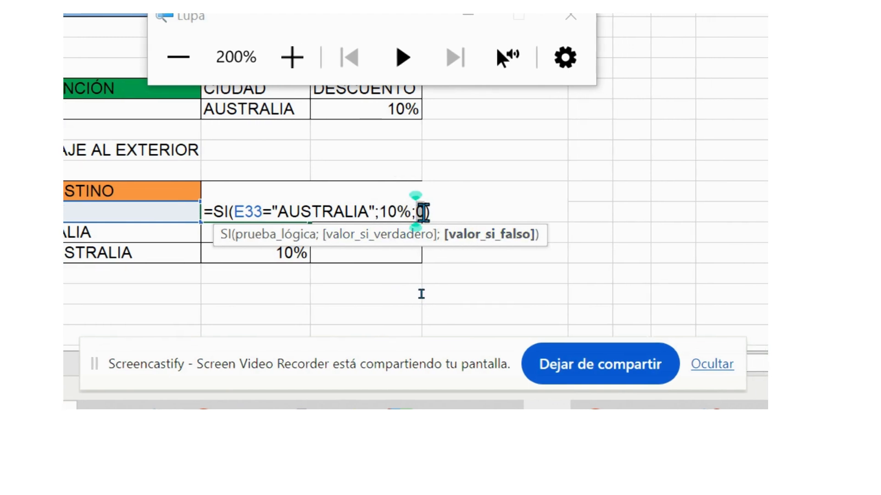
left_click(436, 212)
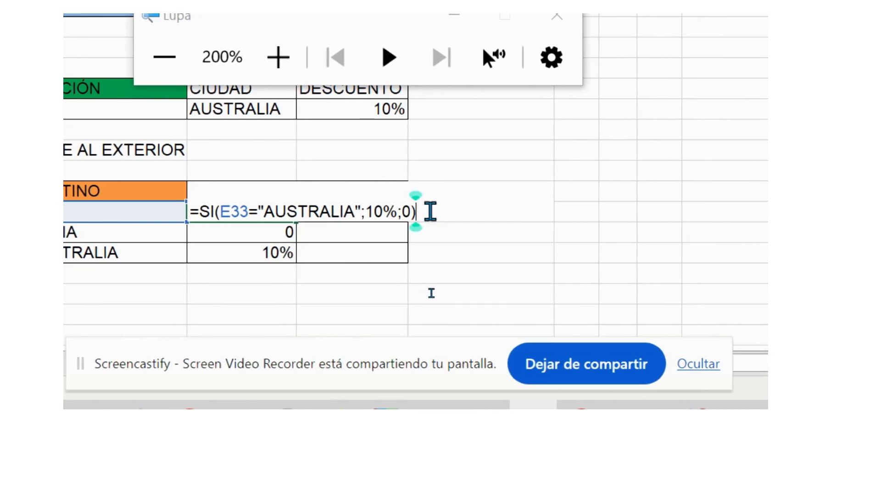
Step: Clear the existing SI formula from the NY row's discount cell and minimize the Magnifier window
key("super+minus")
key("BackSpace")
key("BackSpace")
key("BackSpace")
key("BackSpace")
key("BackSpace")
key("BackSpace")
key("BackSpace")
key("BackSpace")
key("BackSpace")
key("BackSpace")
key("BackSpace")
key("BackSpace")
key("BackSpace")
key("BackSpace")
key("BackSpace")
key("BackSpace")
key("BackSpace")
key("BackSpace")
key("BackSpace")
key("BackSpace")
key("BackSpace")
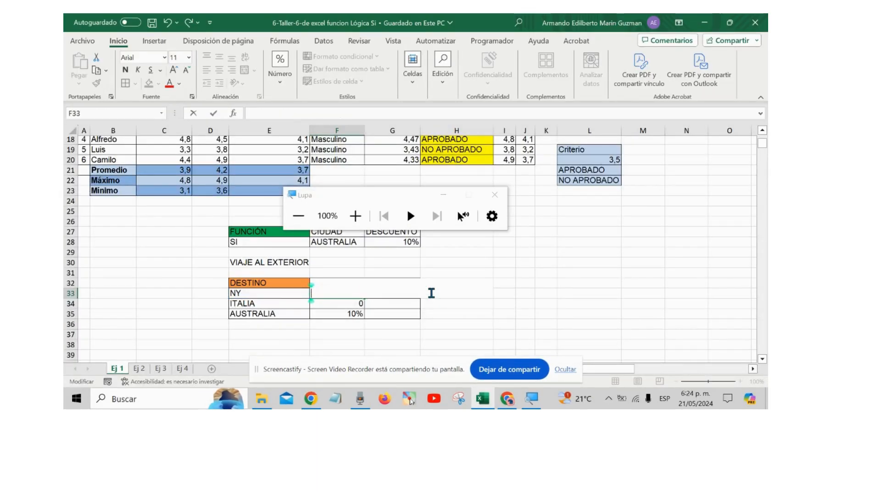
left_click(445, 196)
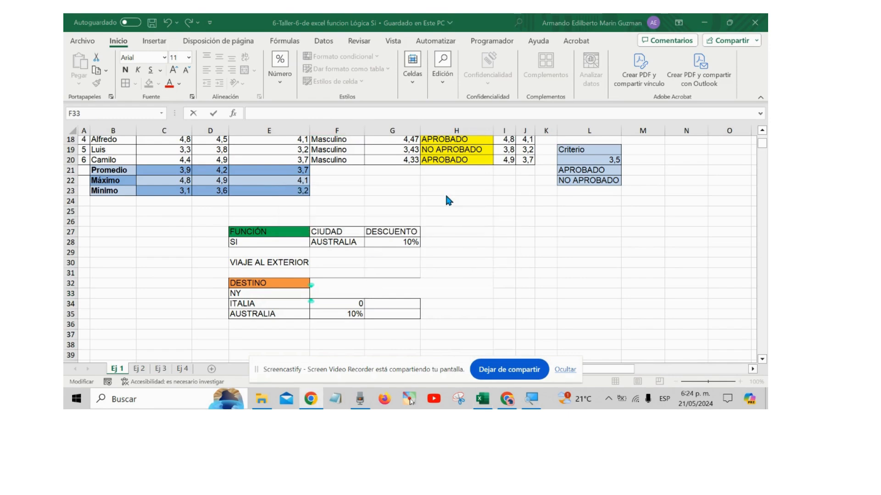
key("super+plus")
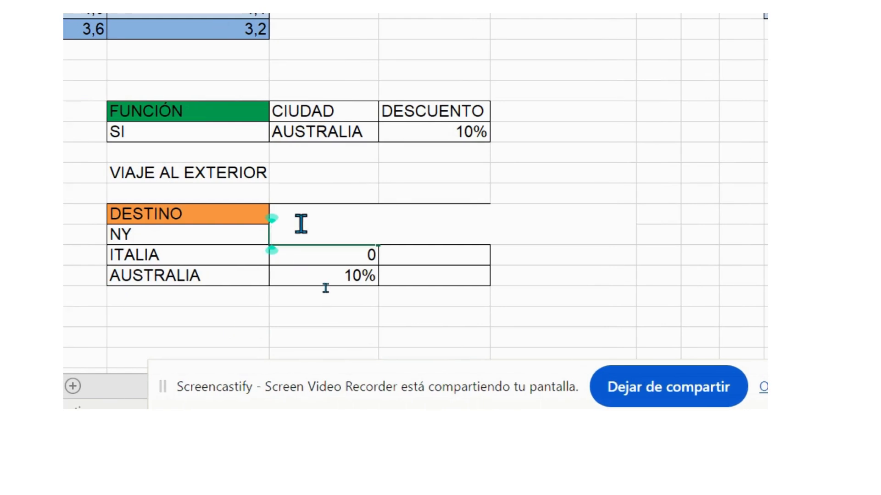
left_click(387, 290)
Step: Start an SI formula in the NY row's discount cell with destination cell E33 as the reference being tested
left_click(323, 233)
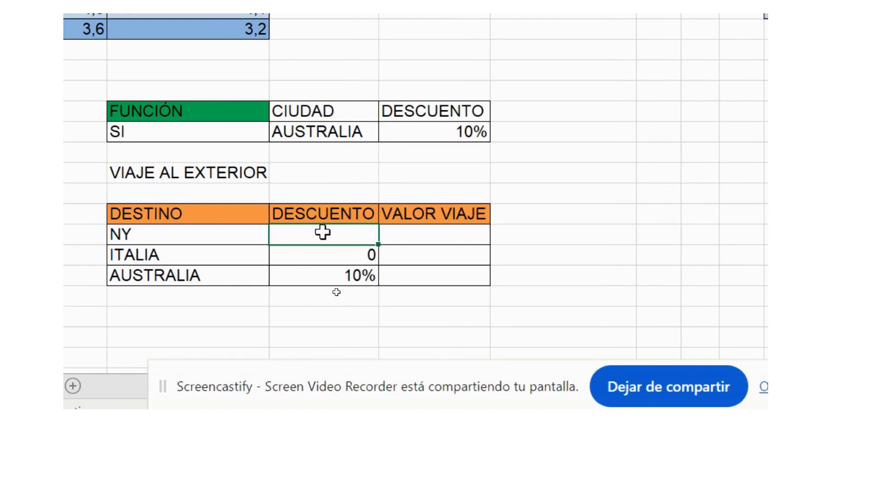
type("=")
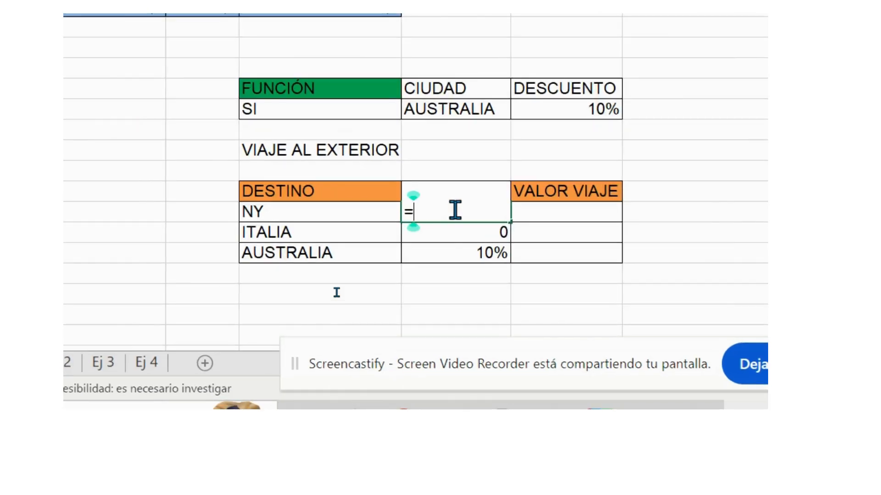
type("SI")
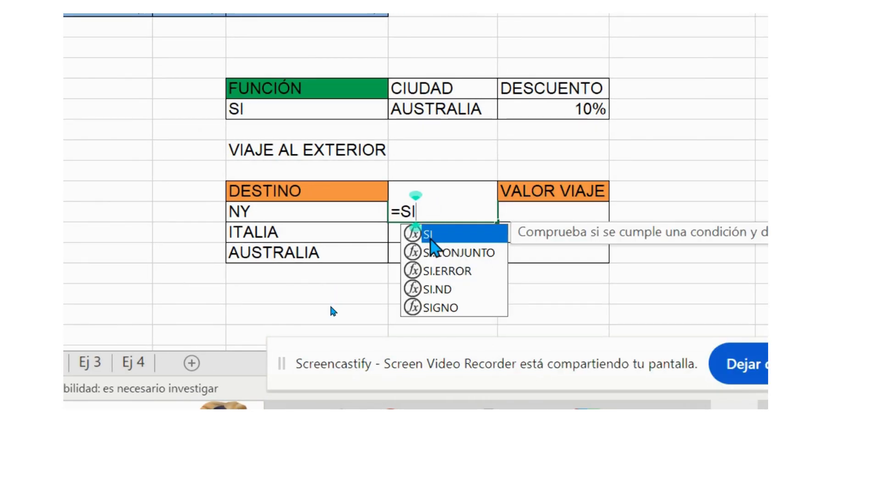
double_click(431, 239)
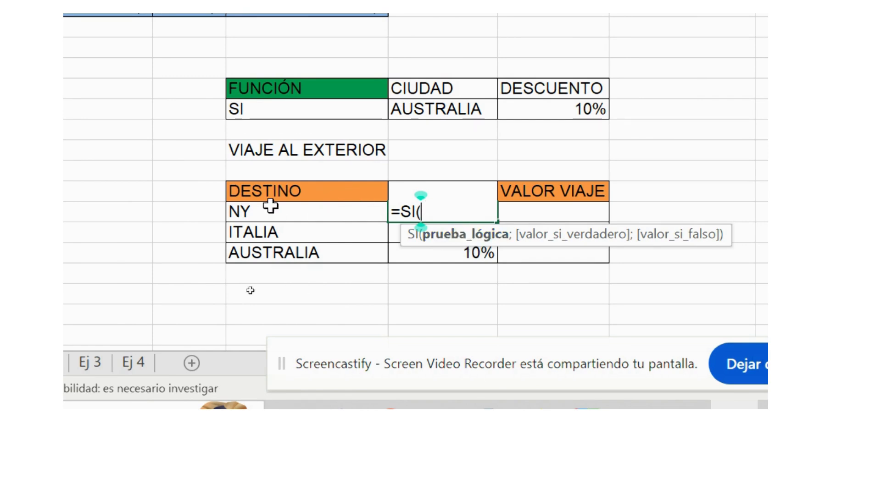
left_click(256, 209)
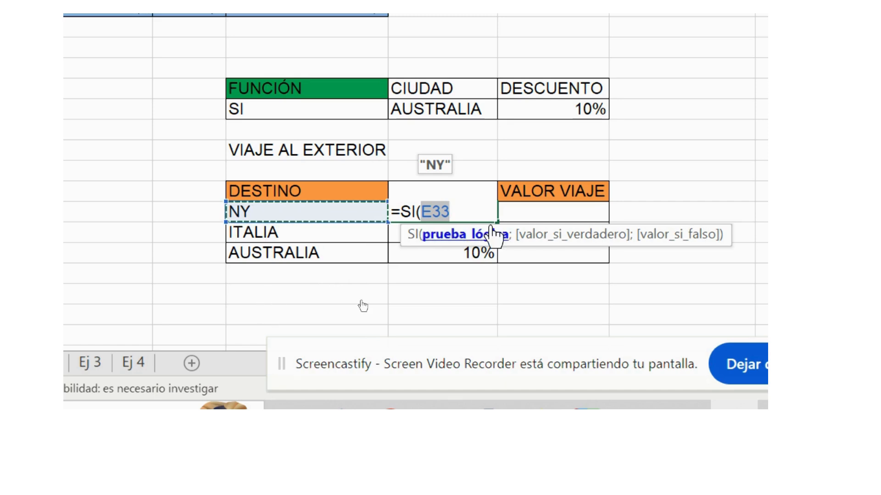
left_click(466, 207)
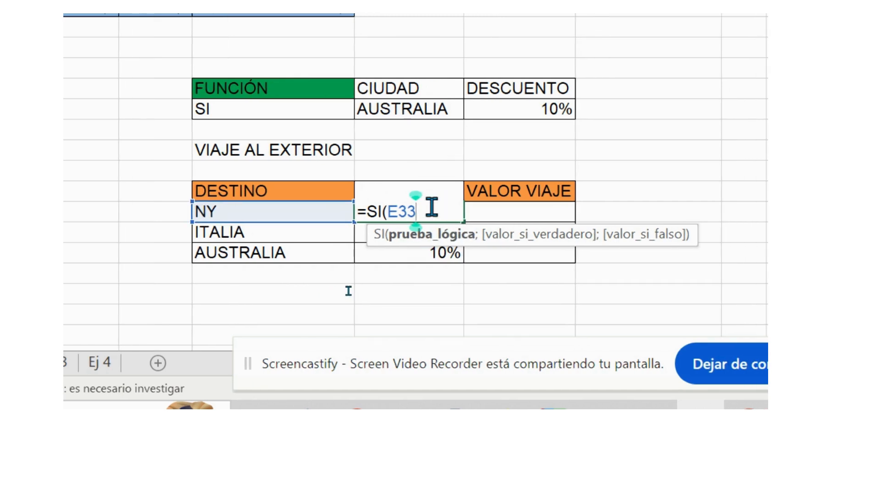
Step: Complete the logical test by comparing E33 with the quoted text "AUSTRALIA", ending the argument with a semicolon
type("=")
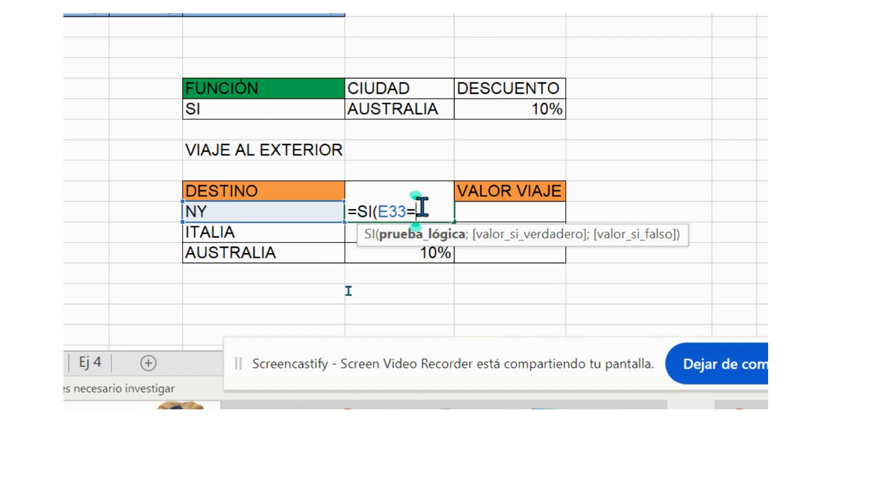
type("\"")
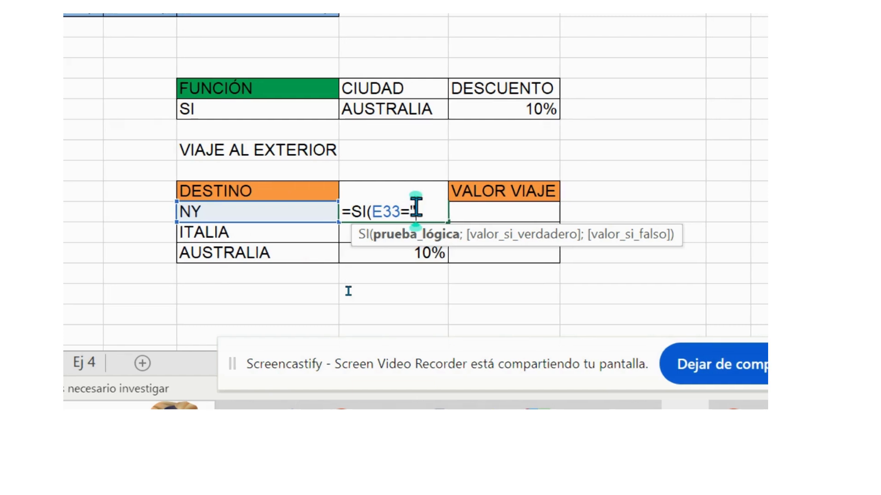
type("A")
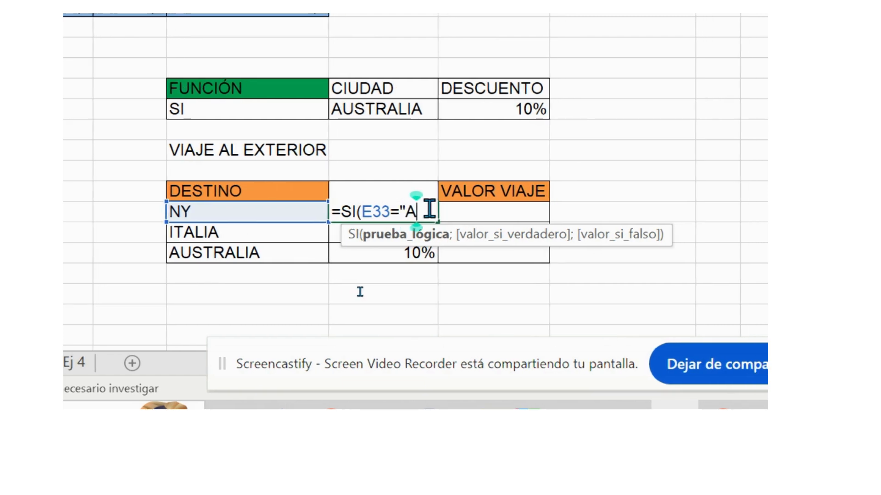
type("USTRALIA")
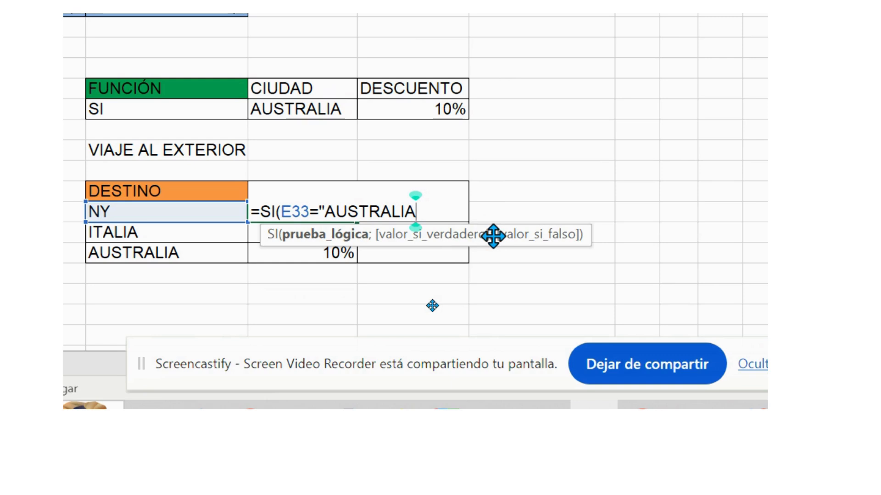
type("\";")
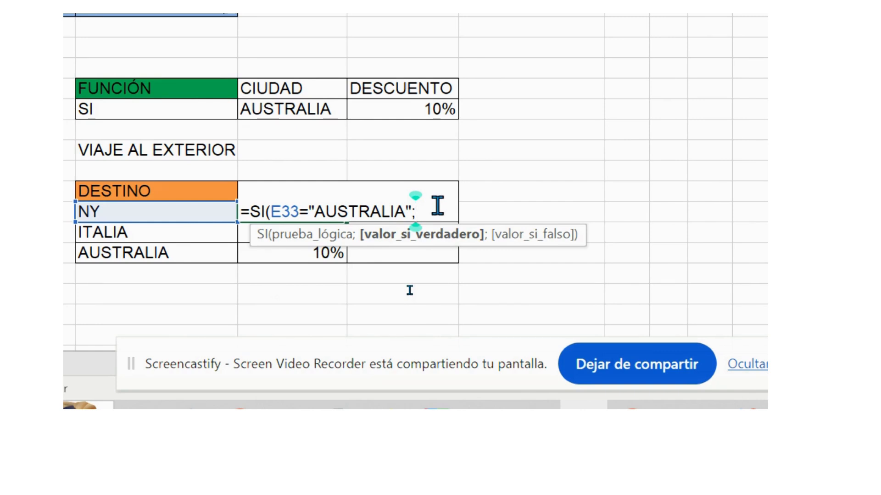
Step: Finish the NY discount formula with 10% as the value if true and 0 as the value if false
type("10")
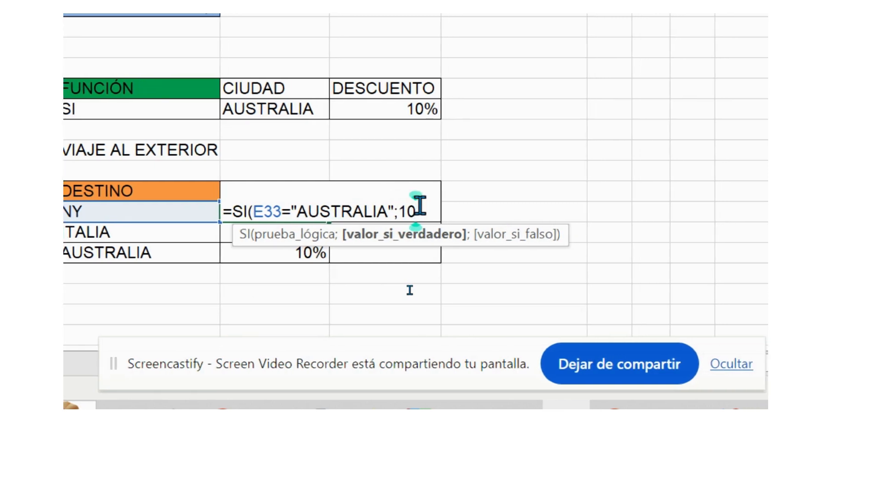
type("%")
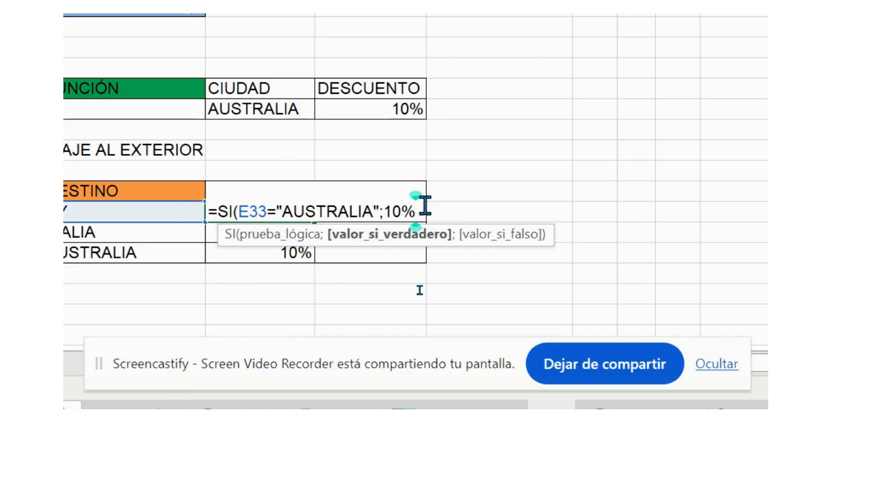
type(";")
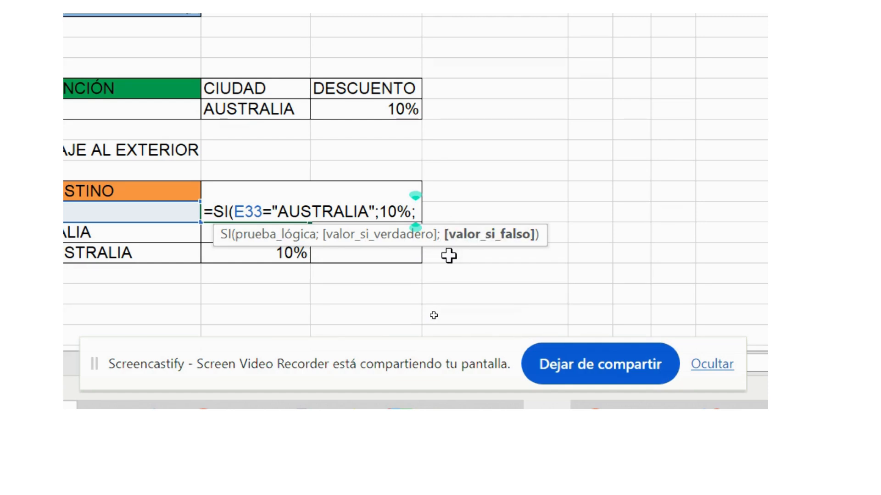
type("0")
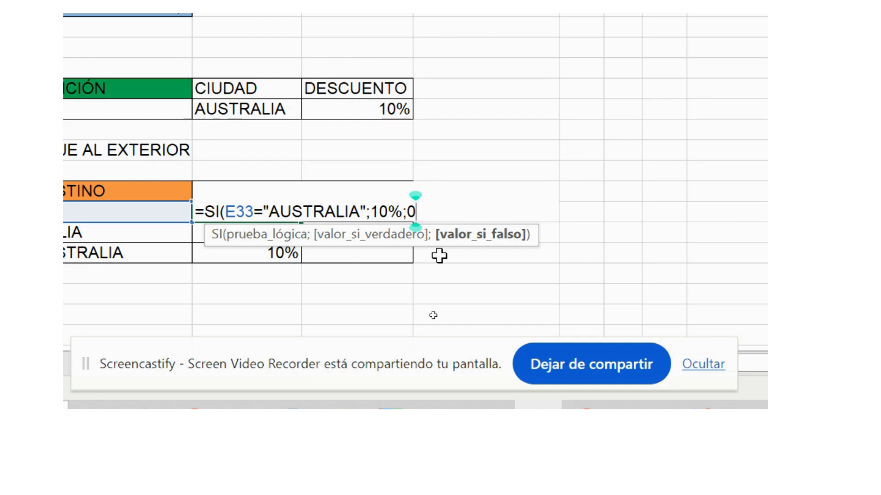
type(")")
key("Return")
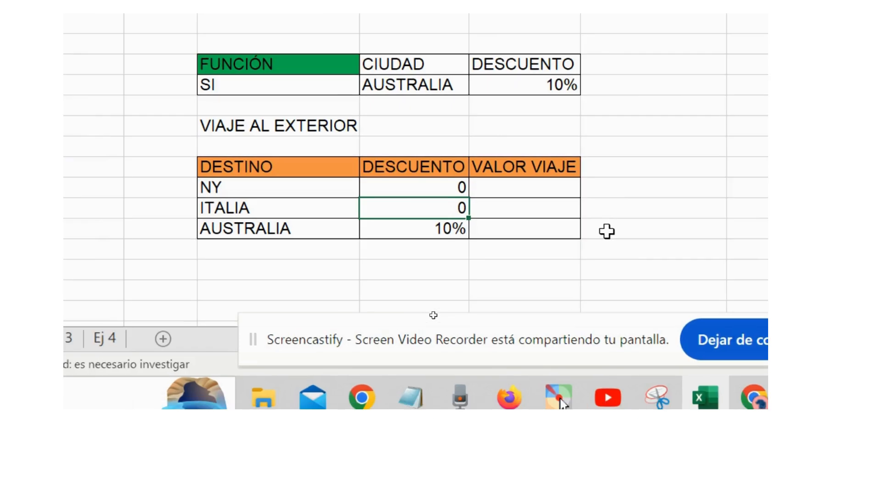
Step: Copy the NY discount formula down to the ITALIA and AUSTRALIA rows and hide the screen-sharing notice
left_click(438, 183)
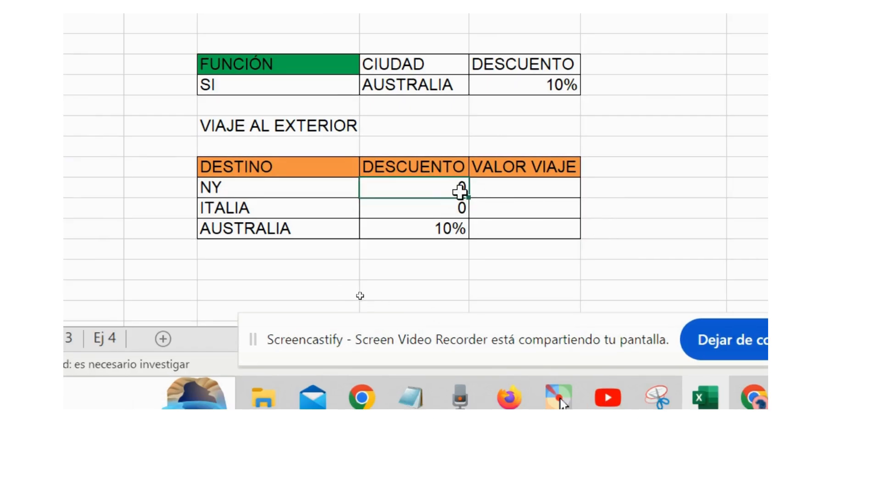
left_click_drag(470, 197, 456, 228)
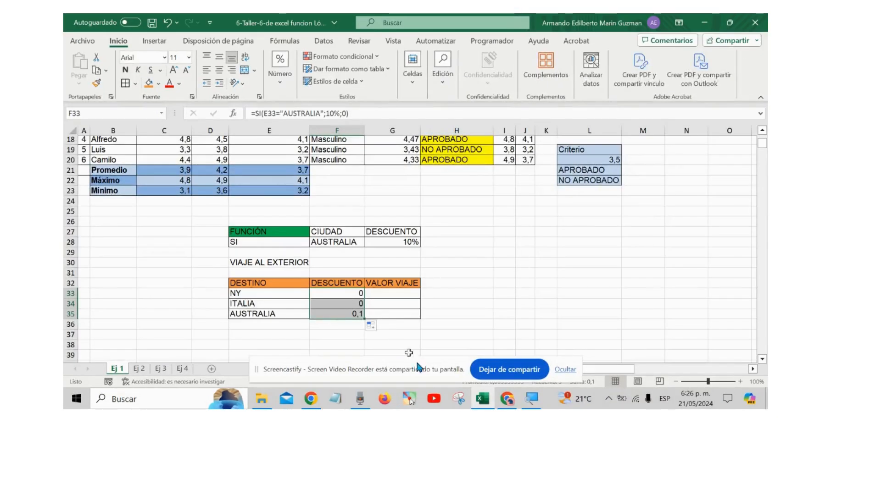
left_click(561, 372)
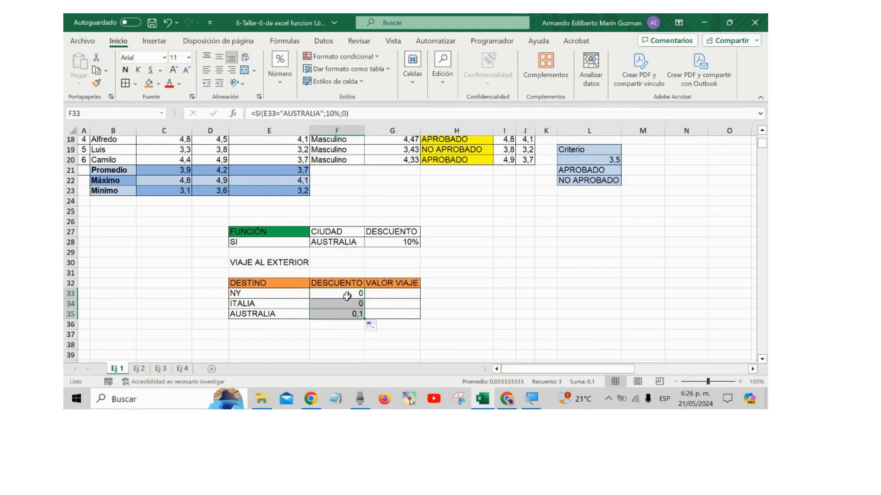
Step: Inspect the copied SI formula in the AUSTRALIA row's discount cell, then close it without changes
left_click(347, 311)
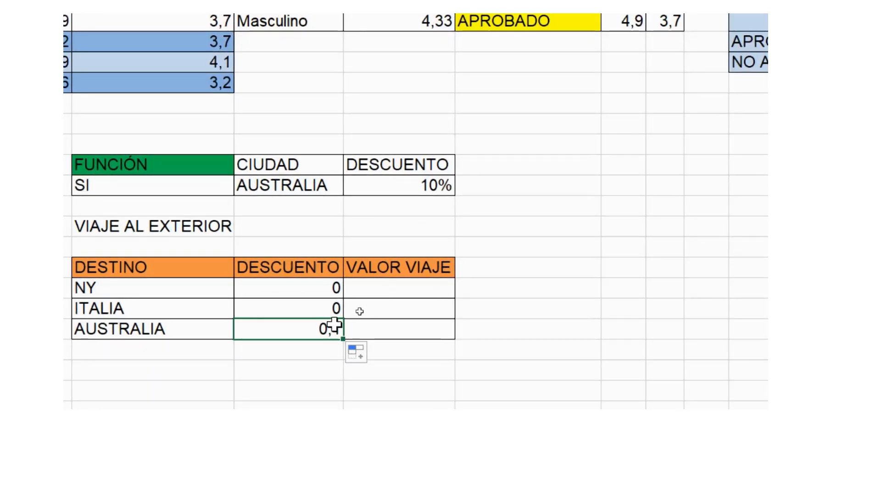
double_click(328, 327)
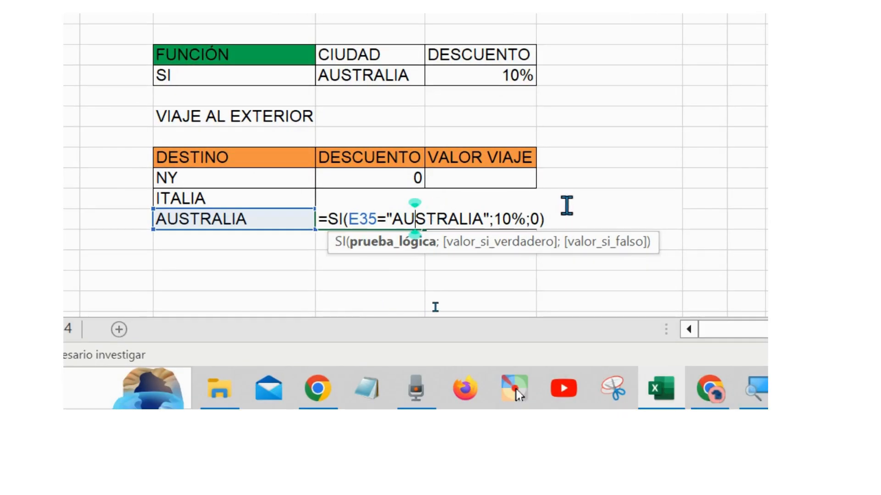
key("Return")
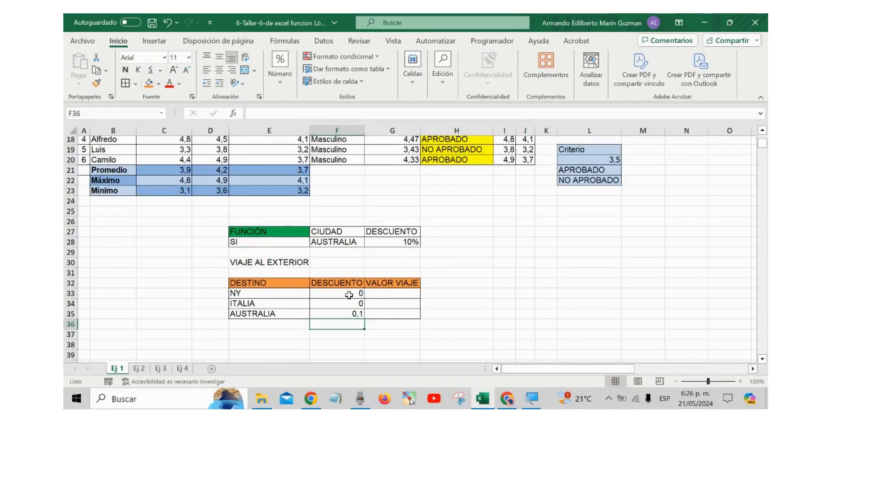
Step: Format the discounts for NY, ITALIA and AUSTRALIA as percentages, then select the NY row's trip value cell
left_click_drag(349, 295, 347, 311)
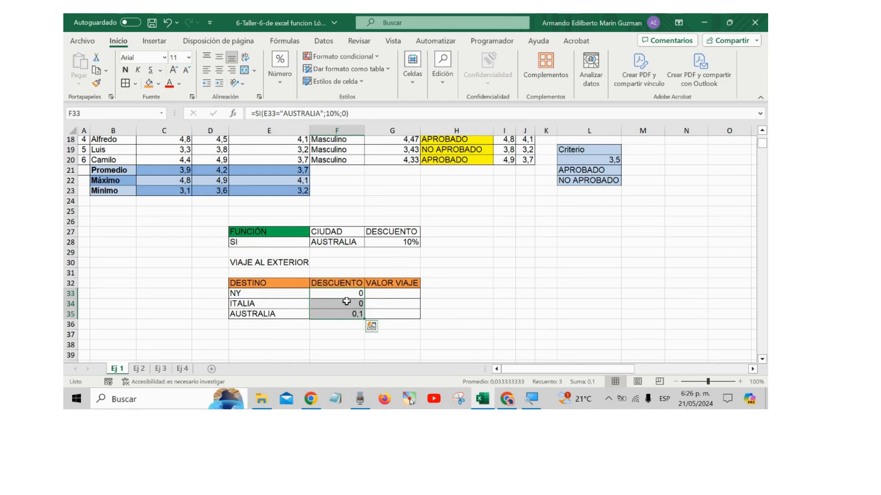
left_click(280, 84)
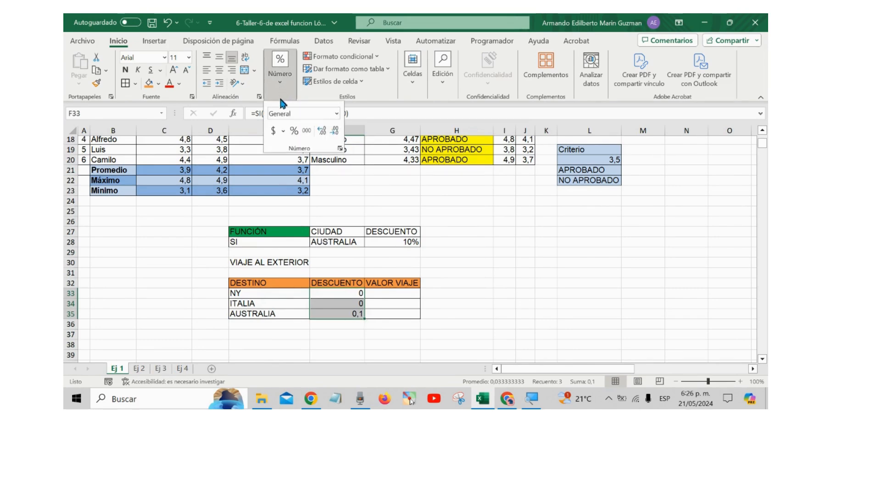
left_click(295, 130)
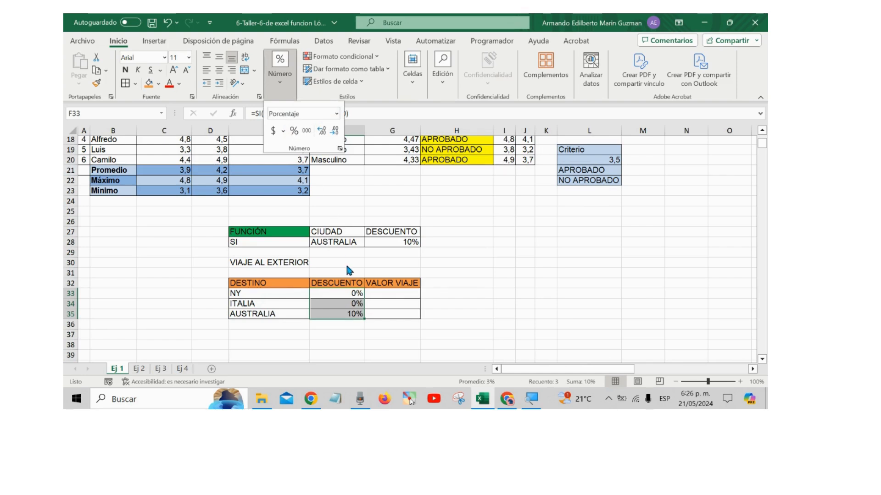
left_click(381, 299)
left_click(384, 296)
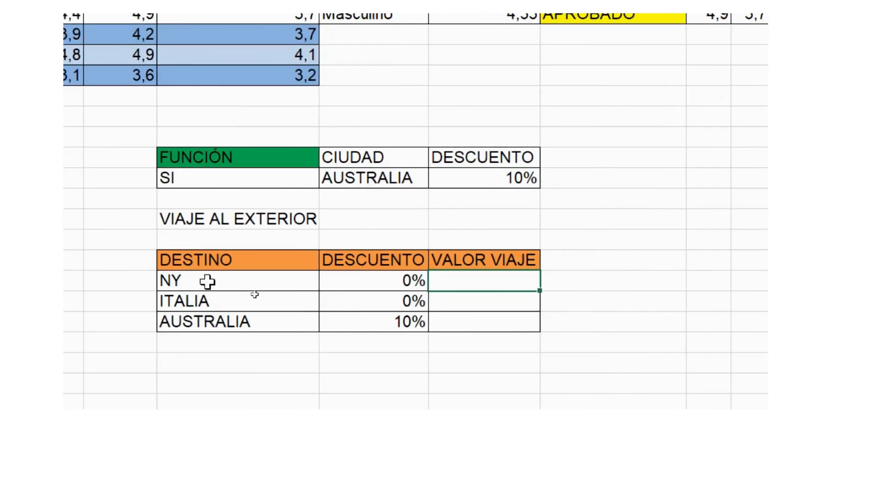
Step: Examine the NY discount formula's logical test, value-if-true and value-if-false arguments and its E33 reference, leaving the formula as it is
double_click(344, 284)
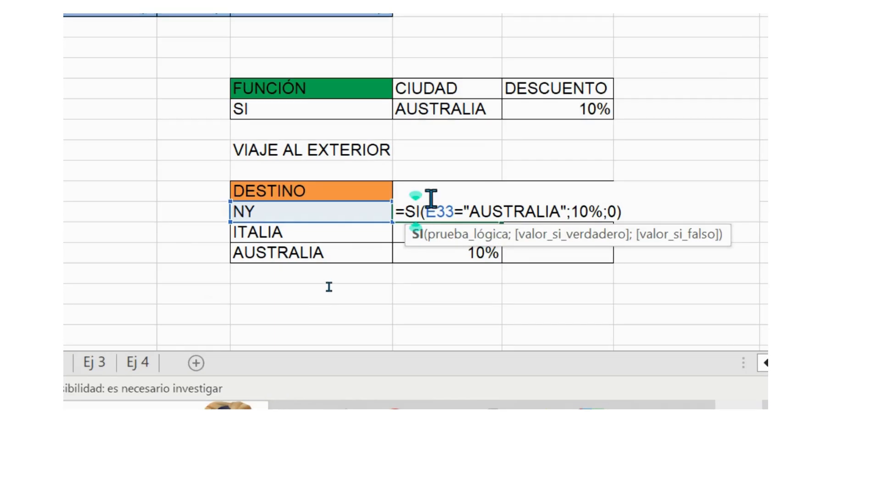
left_click_drag(425, 209, 587, 214)
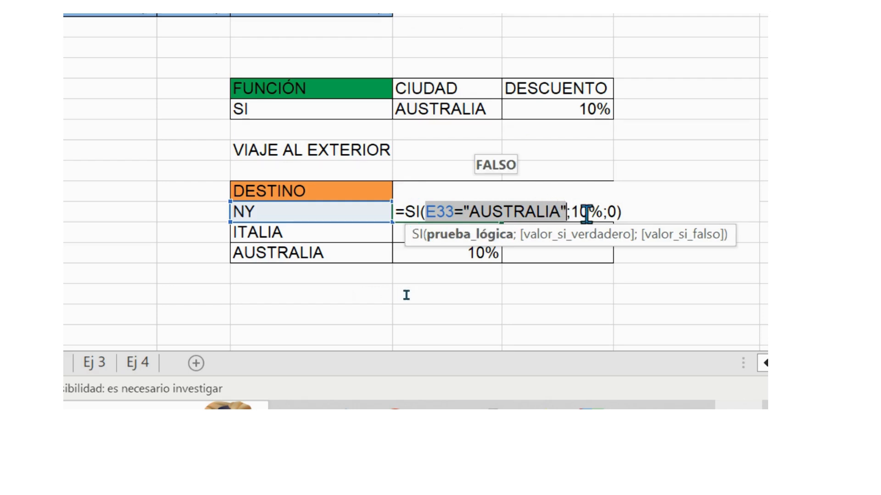
left_click(570, 212)
left_click_drag(422, 212, 451, 210)
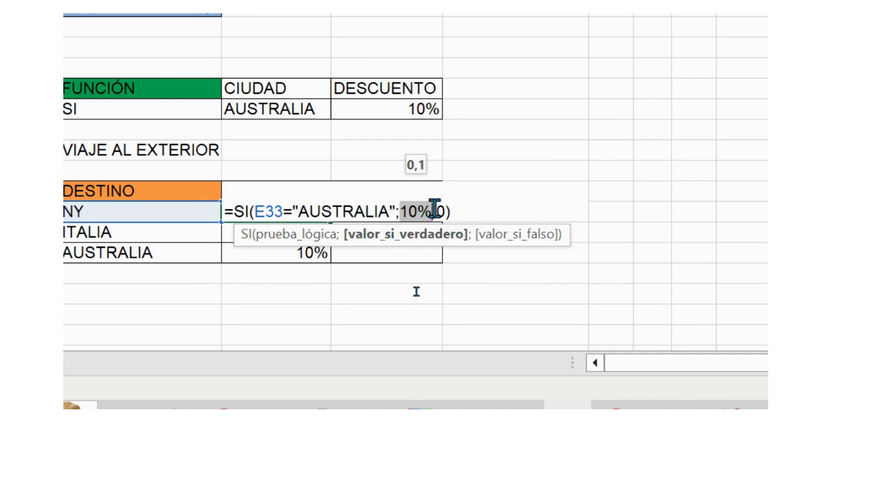
left_click_drag(434, 211, 443, 209)
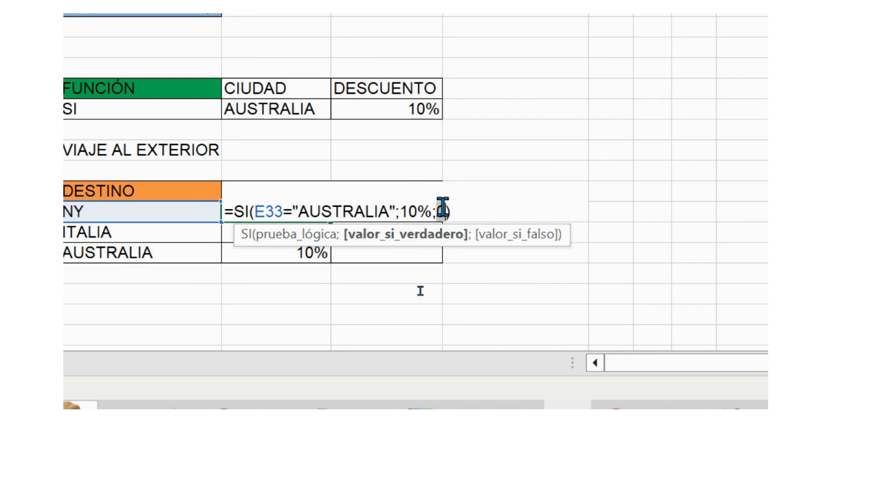
left_click(258, 209)
left_click_drag(233, 209, 258, 209)
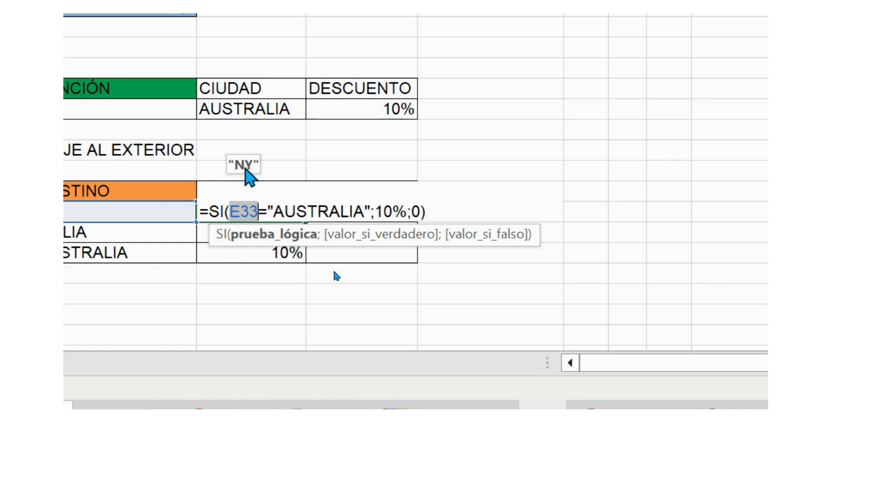
key("Return")
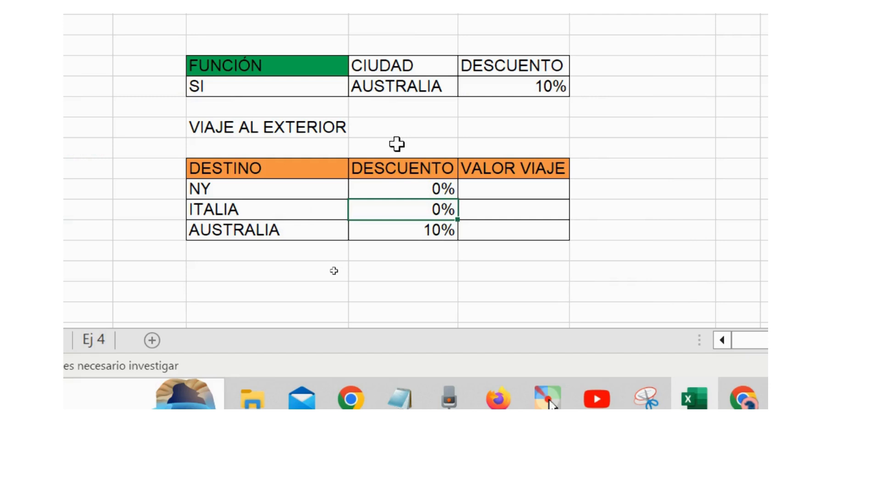
Step: Examine the cell reference, logical test and 10% value in the AUSTRALIA row's discount formula, leaving the formula as it is
double_click(438, 229)
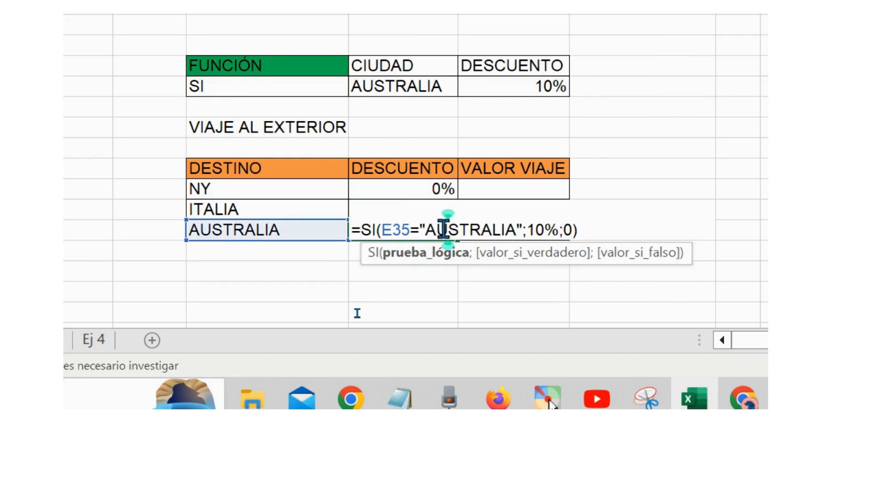
left_click_drag(381, 228, 406, 229)
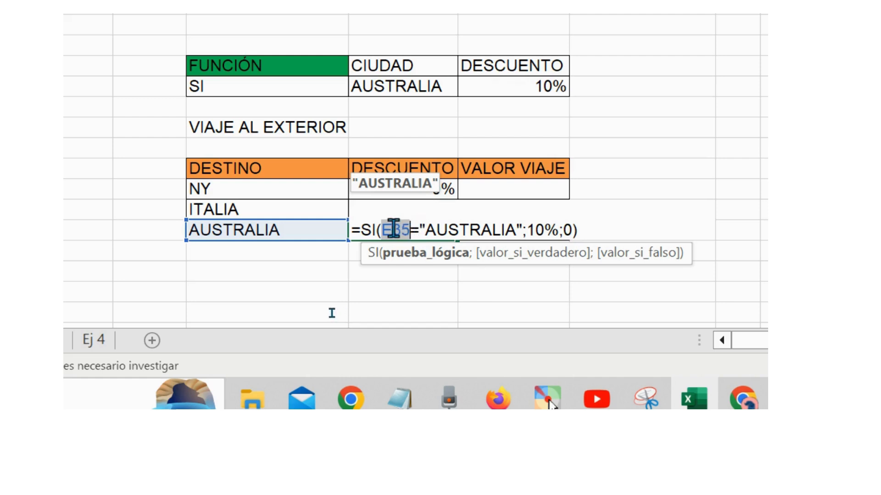
left_click_drag(380, 228, 550, 231)
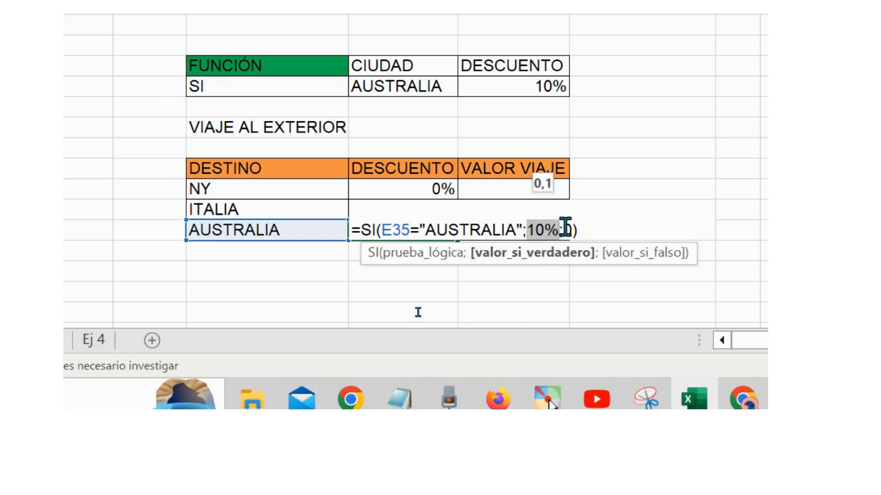
key("Return")
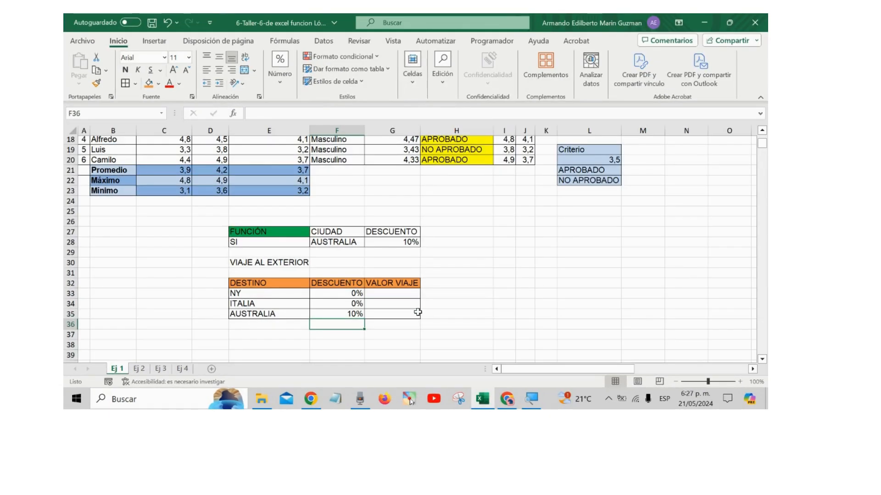
Step: Inspect the SI formula in the first Concepto cell, H3, of the upper Calificación table, then close it without changes
scroll(418, 312, "up", 6)
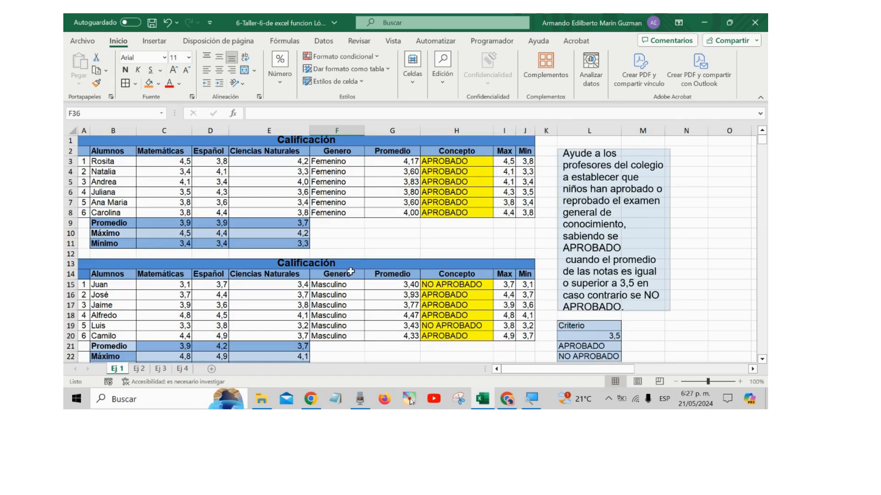
left_click(450, 162)
double_click(450, 162)
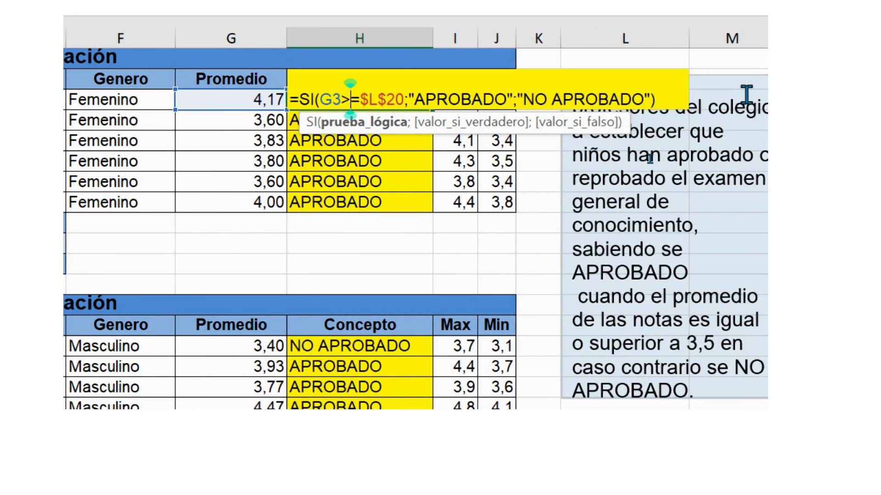
key("Return")
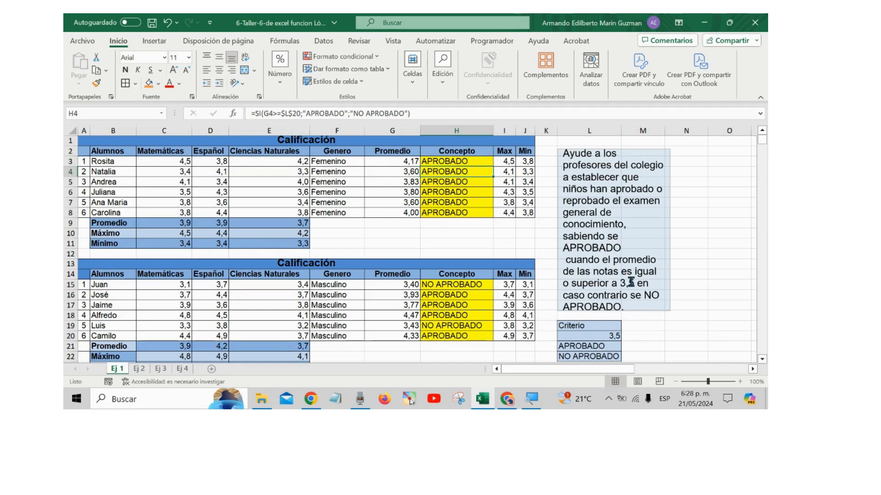
Step: Review the Criterio block in column L, checking its threshold, APROBADO and NO APROBADO cells one by one
scroll(641, 300, "down", 1)
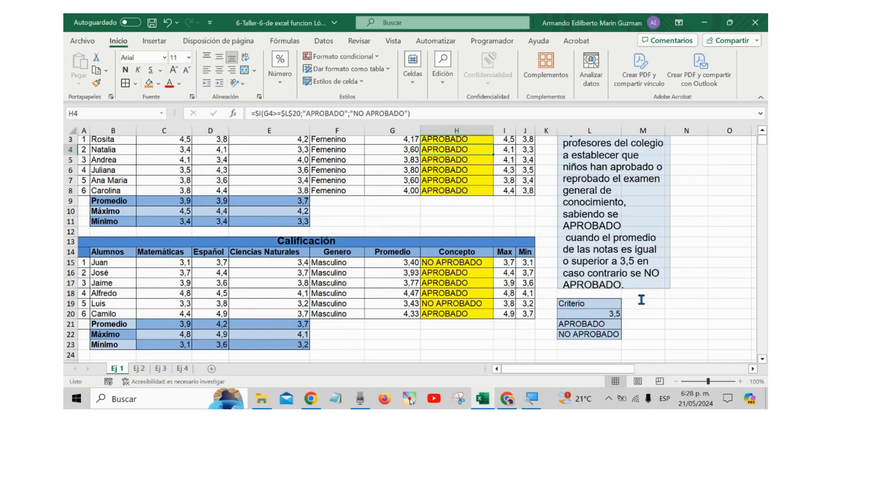
scroll(641, 300, "down", 2)
left_click_drag(607, 261, 605, 290)
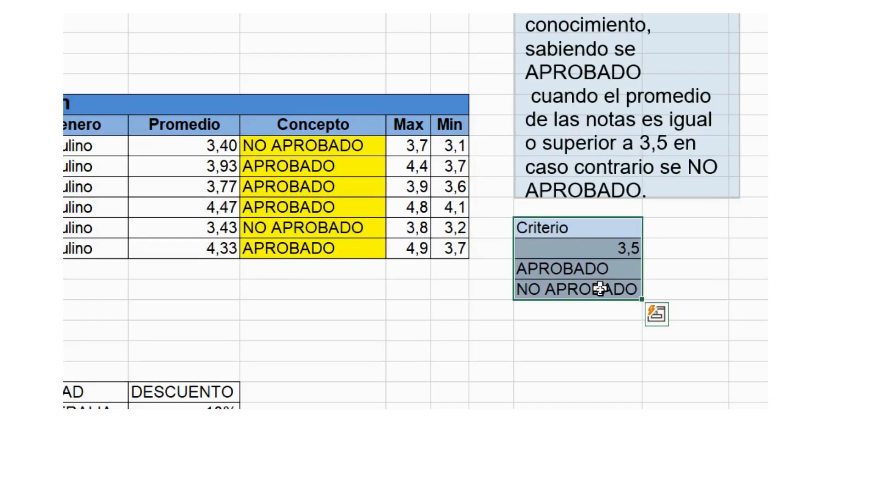
left_click(596, 268)
left_click(593, 248)
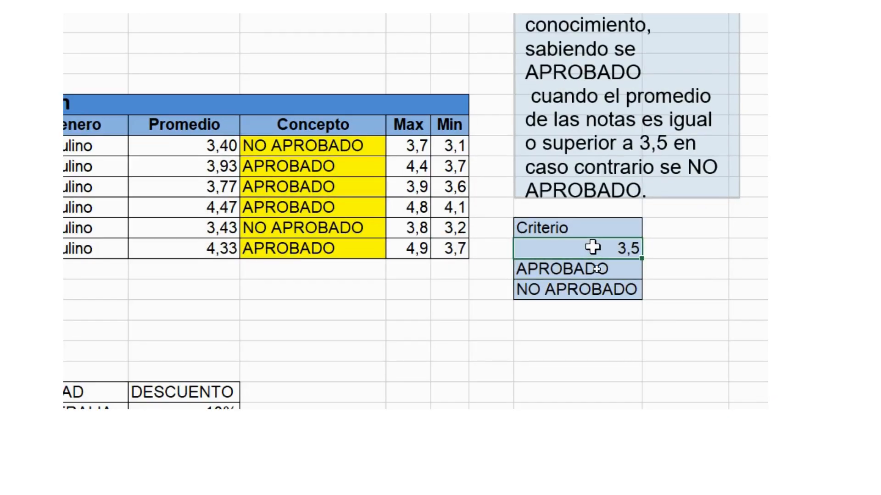
left_click(586, 269)
left_click(584, 292)
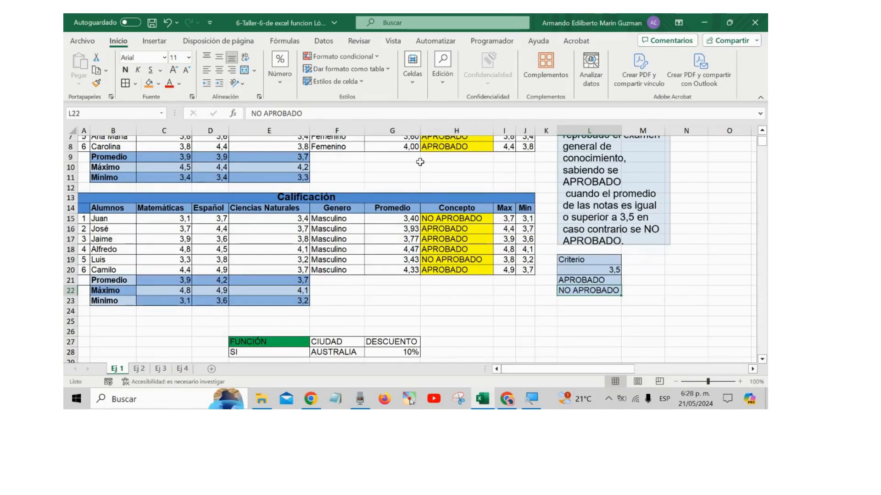
Step: Review the student name lists under Alumnos in both Calificación tables
scroll(420, 161, "up", 2)
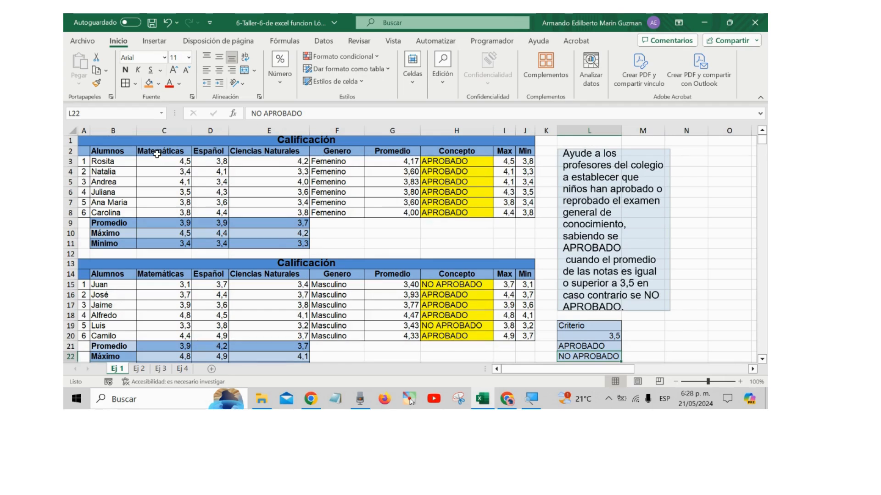
left_click(202, 131)
left_click_drag(156, 154, 117, 292)
left_click(119, 159)
scroll(114, 266, "down", 1)
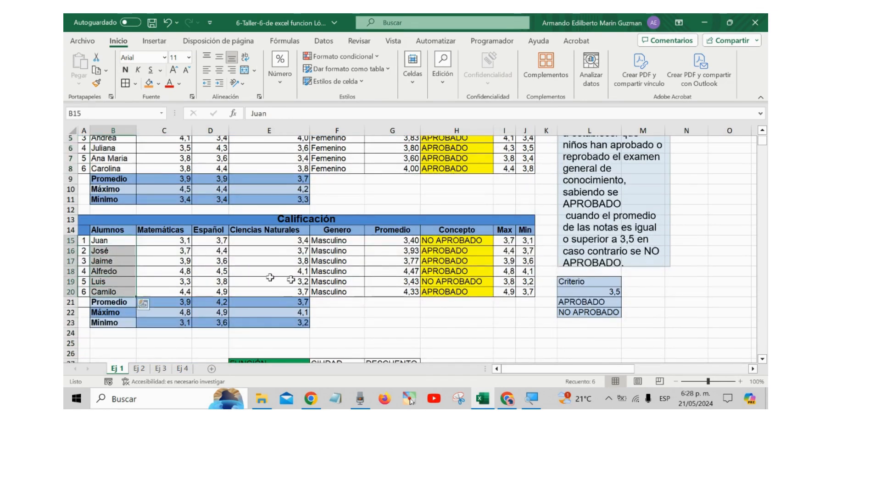
scroll(303, 278, "up", 1)
Step: Inspect the PROMEDIO formula in G3, then close it without changes
left_click(381, 160)
double_click(385, 161)
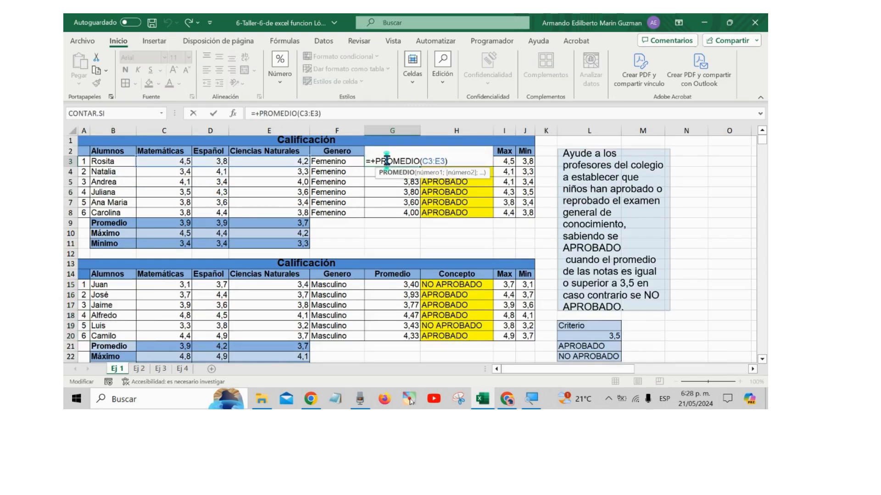
key("Return")
Step: Clear the Concepto results in H4:H8 of the upper table, keeping the formula in H3
left_click(445, 161)
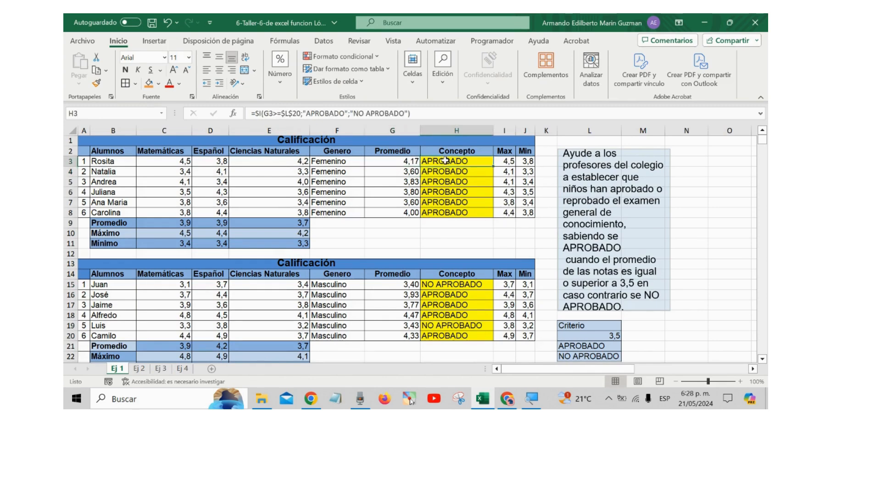
left_click_drag(452, 171, 449, 213)
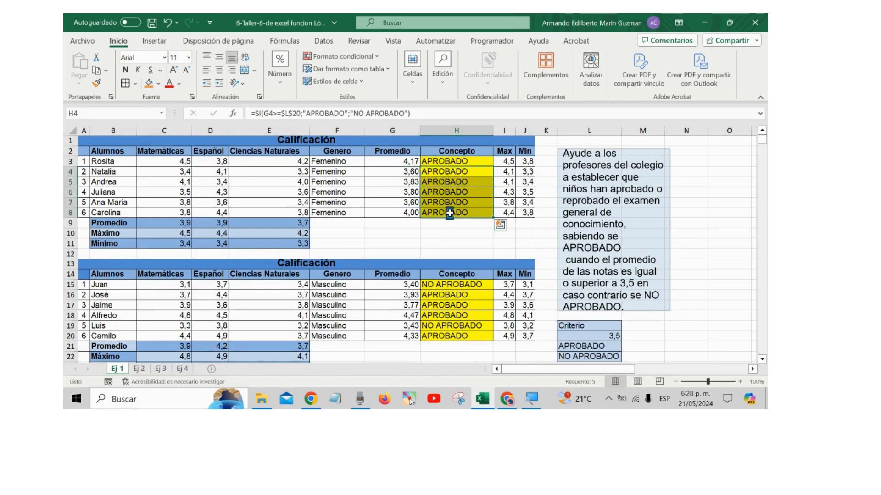
key("Delete")
left_click(463, 161)
left_click(470, 151)
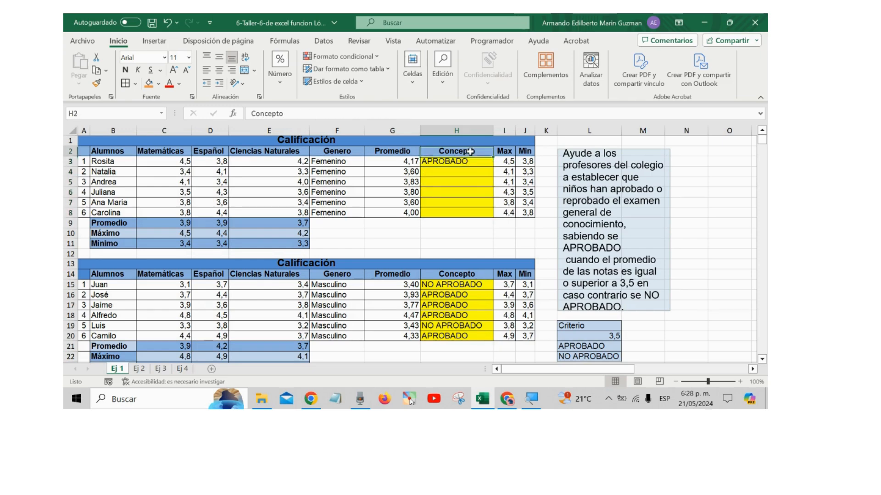
Step: Examine the H3 formula's G3 and $L$20 references, its value-if-true and its value-if-false arguments, leaving the formula as it is
double_click(472, 161)
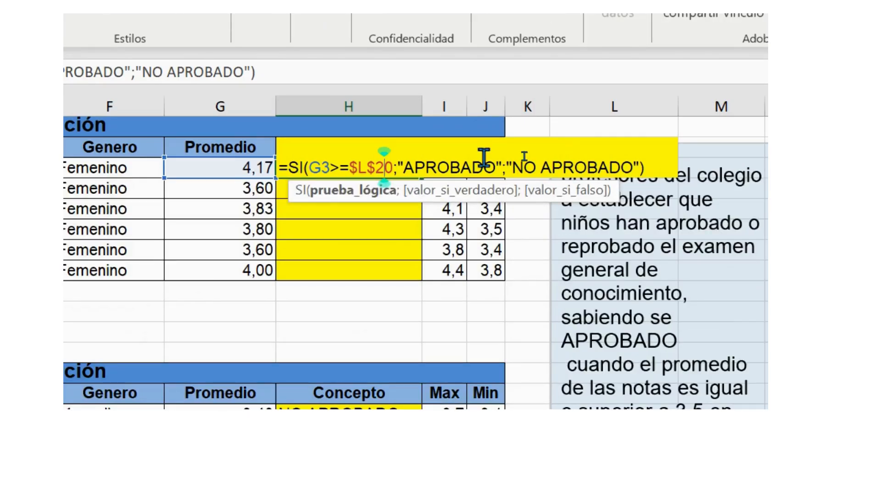
left_click(311, 165)
left_click_drag(311, 165, 329, 167)
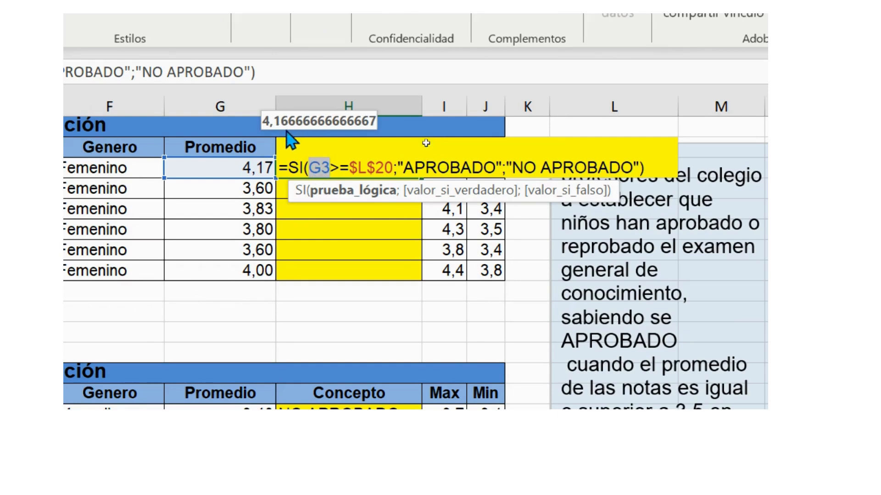
left_click_drag(330, 167, 389, 166)
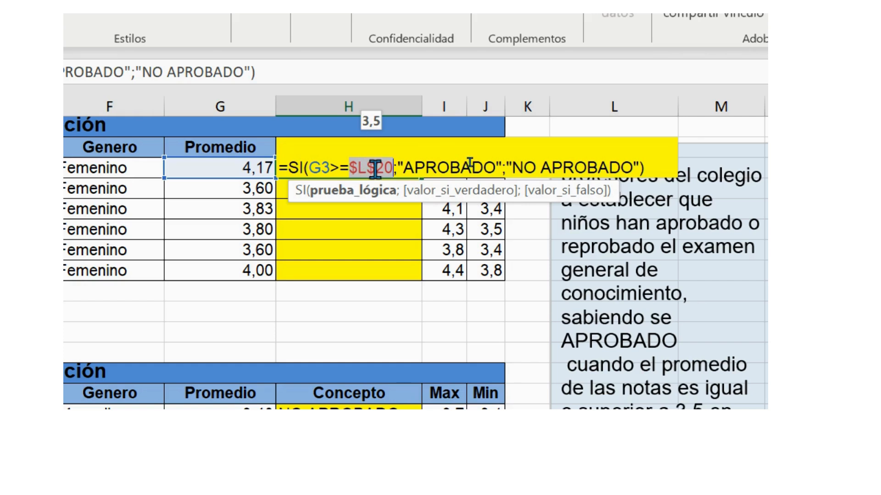
left_click(358, 168)
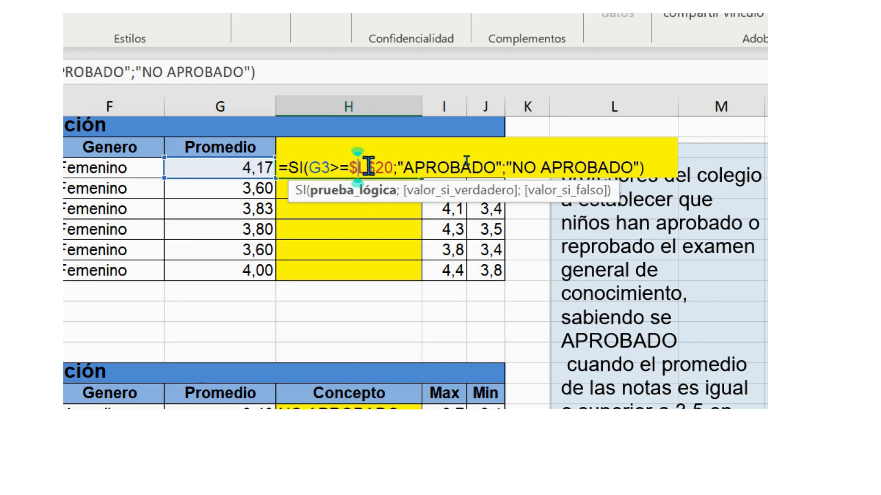
left_click_drag(350, 166, 383, 167)
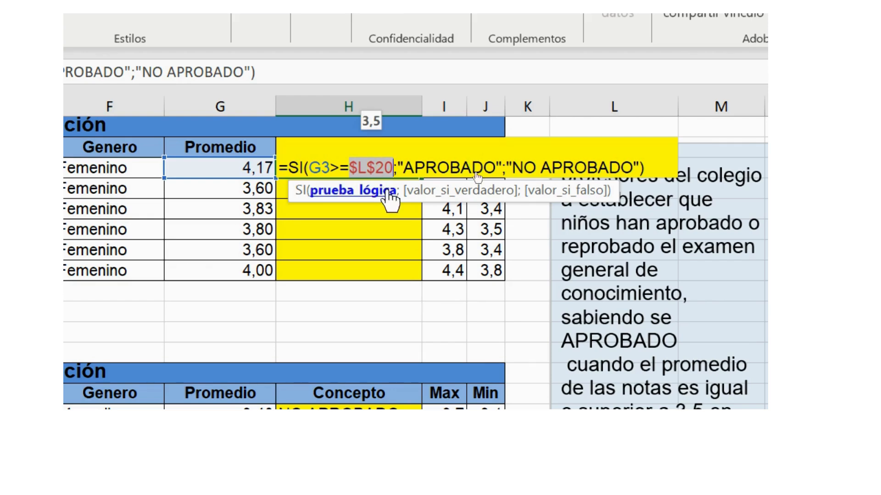
scroll(665, 321, "down", 3)
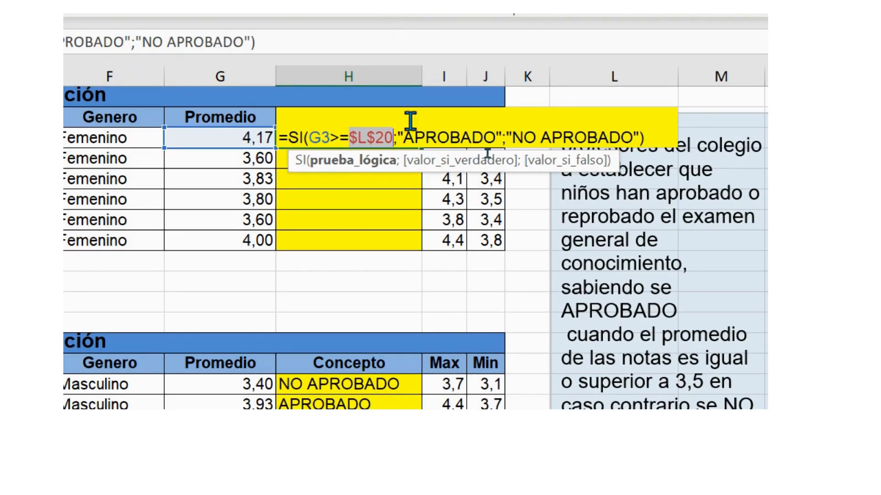
left_click_drag(397, 137, 501, 134)
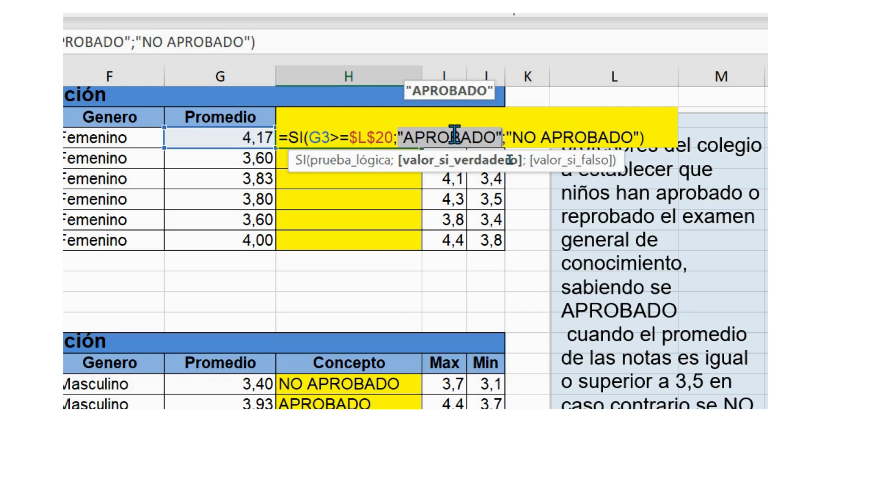
left_click_drag(506, 136, 640, 134)
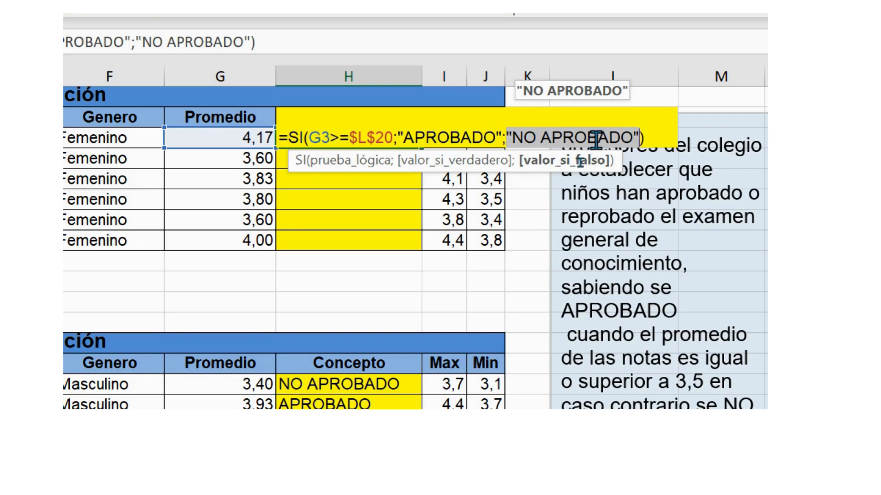
key("Return")
Step: Clear the existing formula from H3 and begin a new SI function there up to its opening parenthesis
left_click(382, 135)
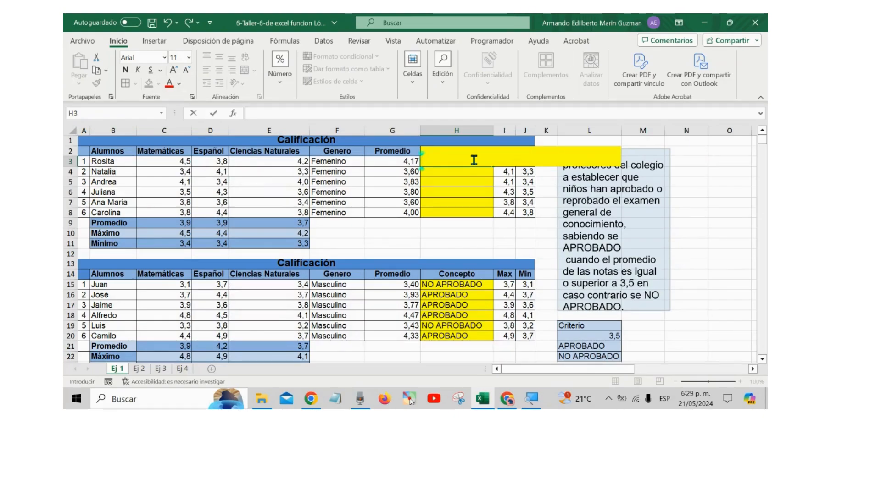
type("=SI")
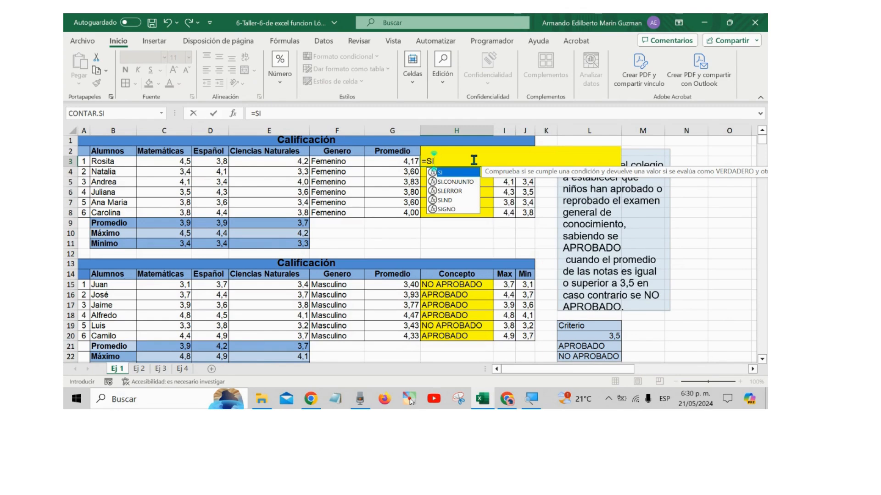
key("super+plus")
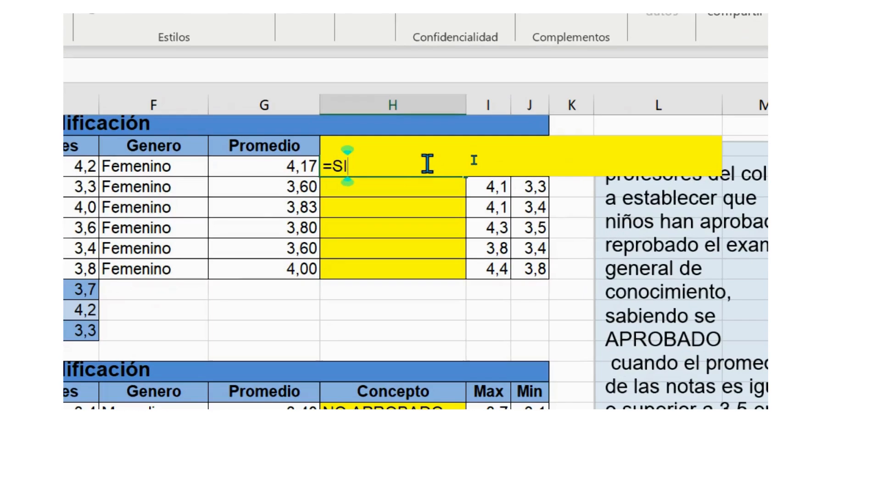
key("BackSpace")
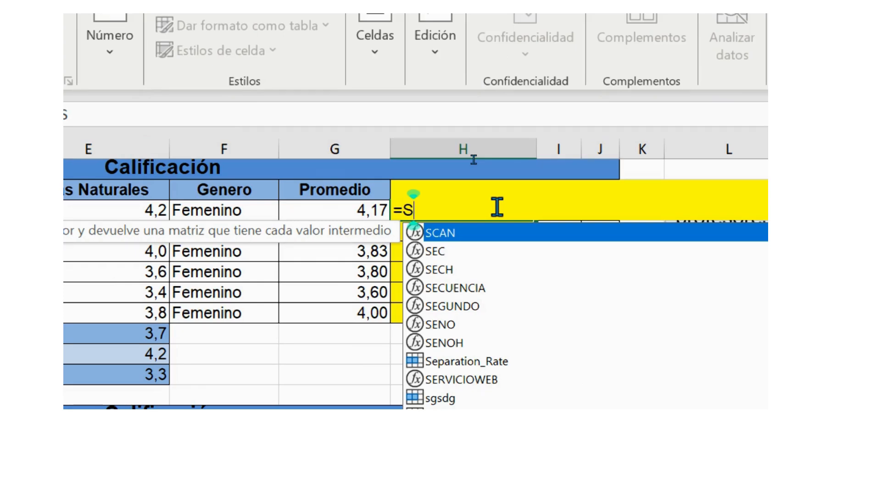
type("I")
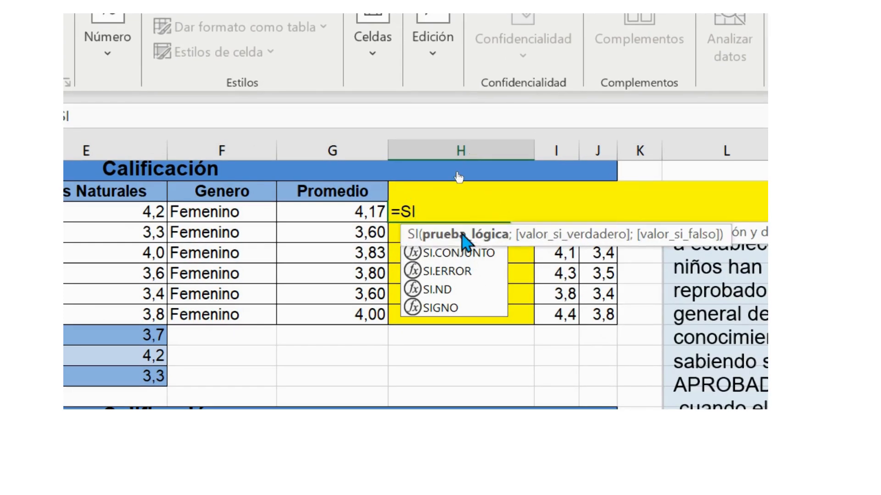
type("(")
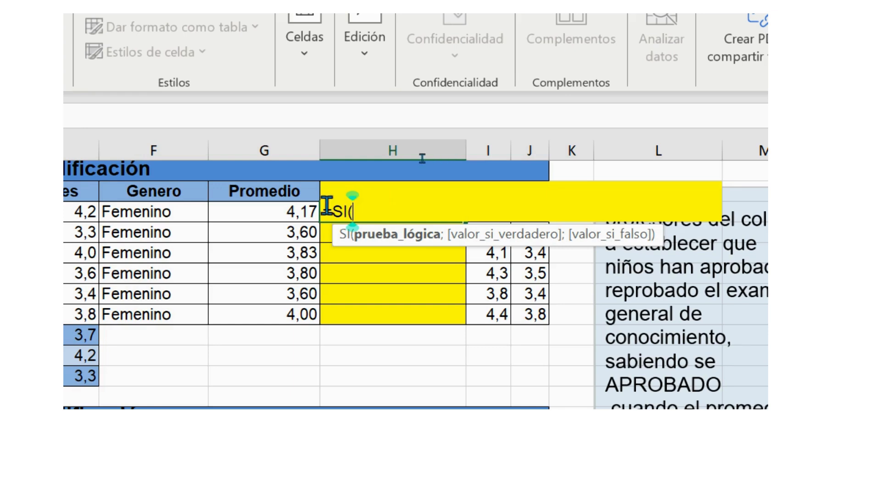
Step: Enter the logical test G3>=$L$20 in H3's SI function, making the criterion cell reference absolute
left_click(292, 210)
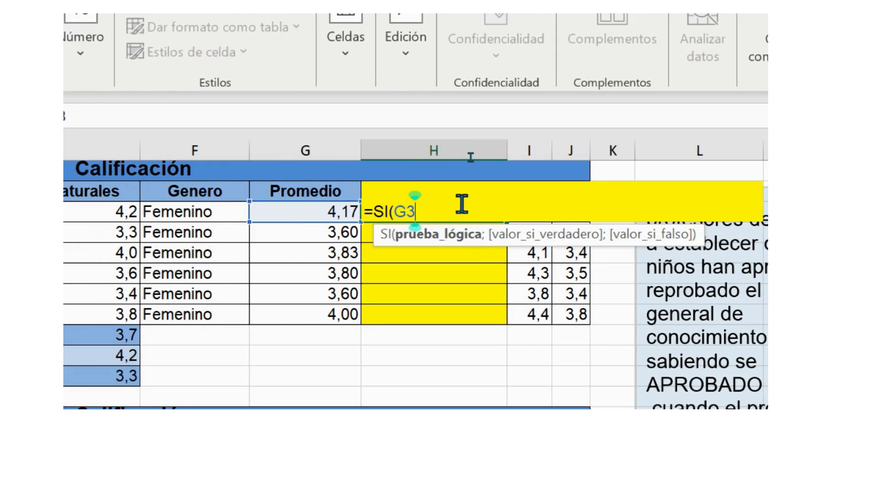
type(">=")
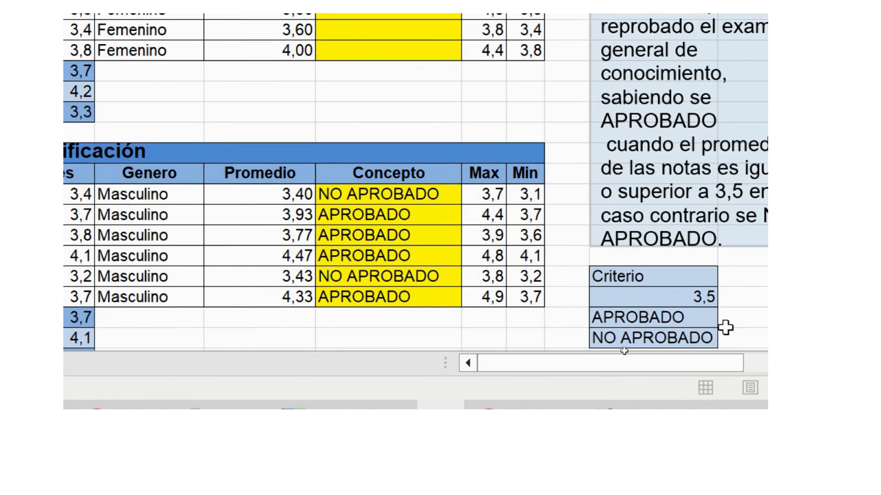
left_click(687, 301)
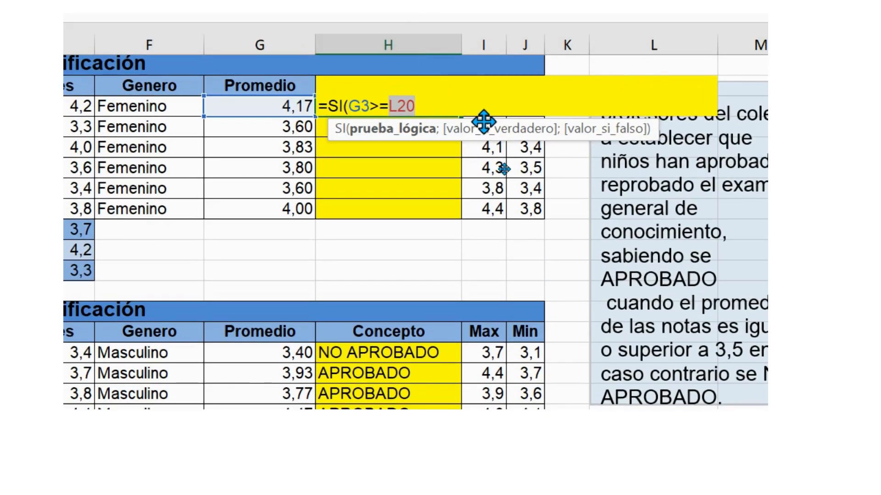
key("F4")
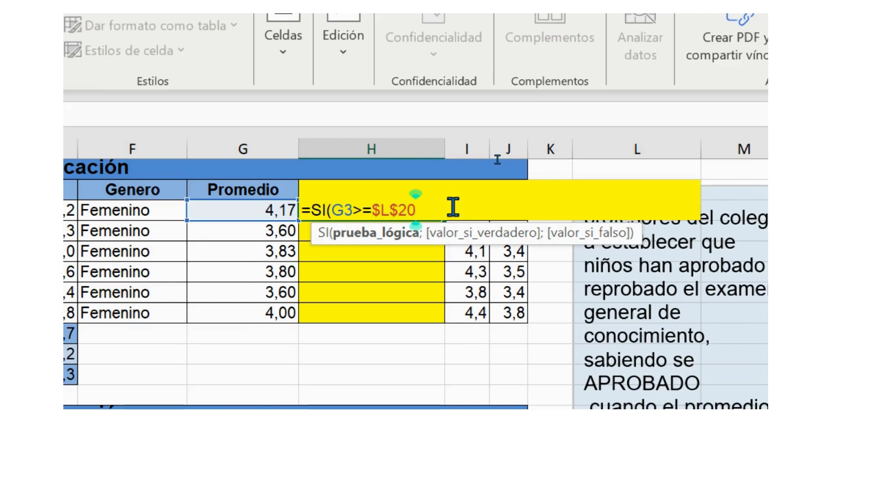
Step: Add "APROBADO" as the value-if-true argument of H3's SI function and review it against the G3 reference
type(";")
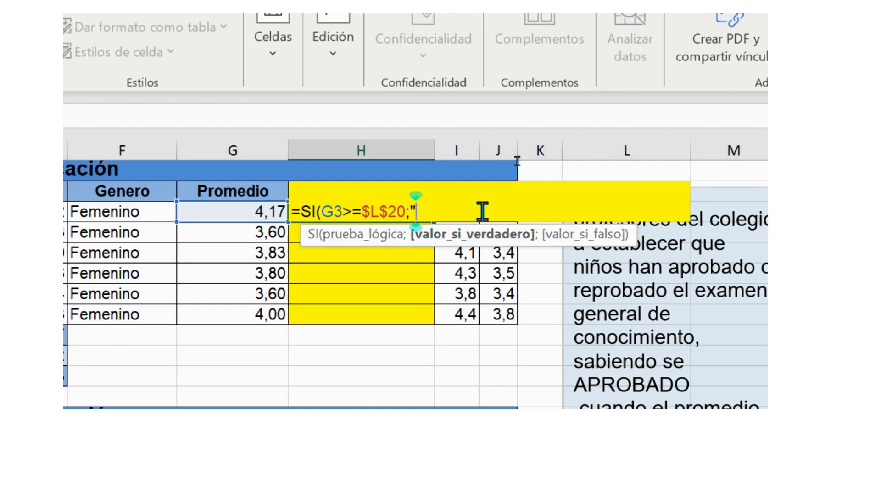
type("APROB")
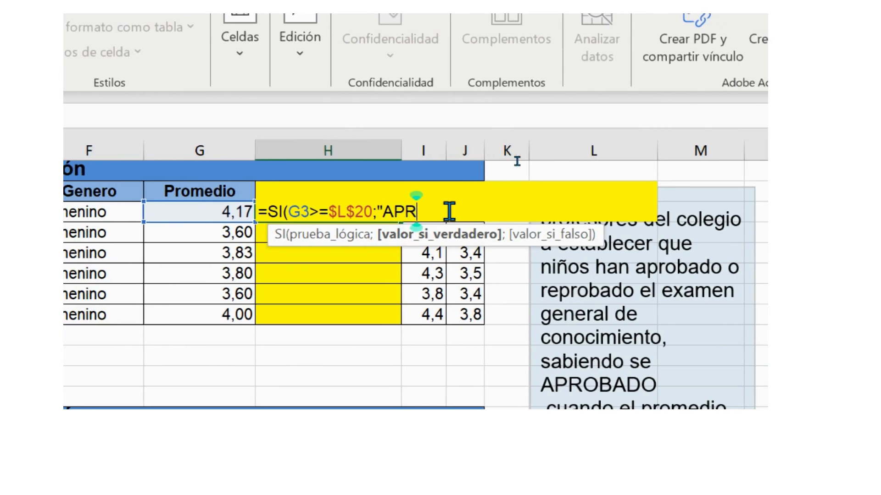
type("ADO")
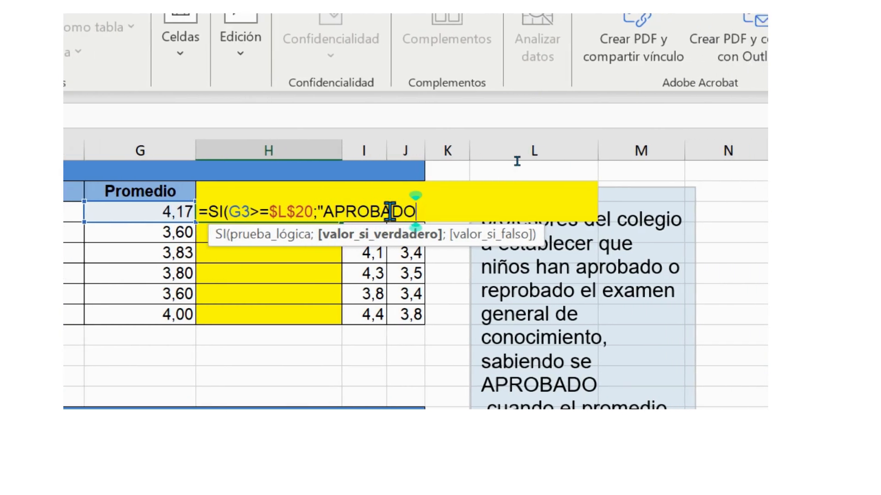
type("\"")
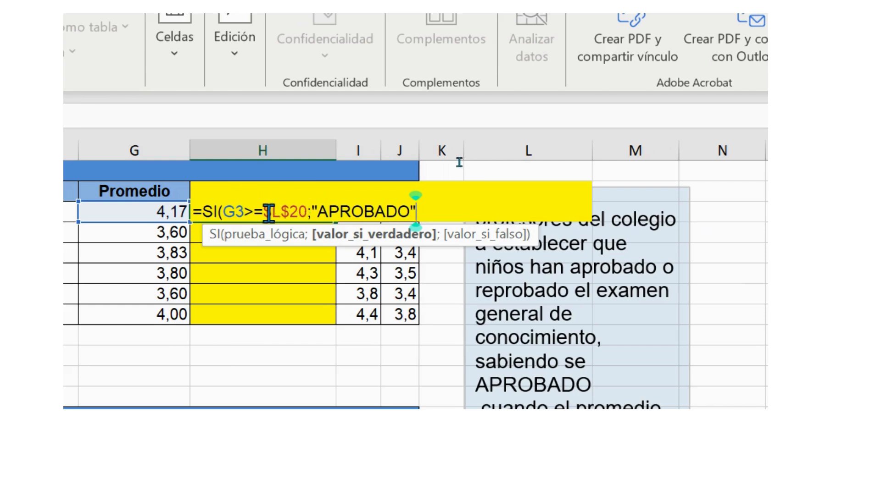
left_click(250, 211)
left_click_drag(244, 210, 223, 211)
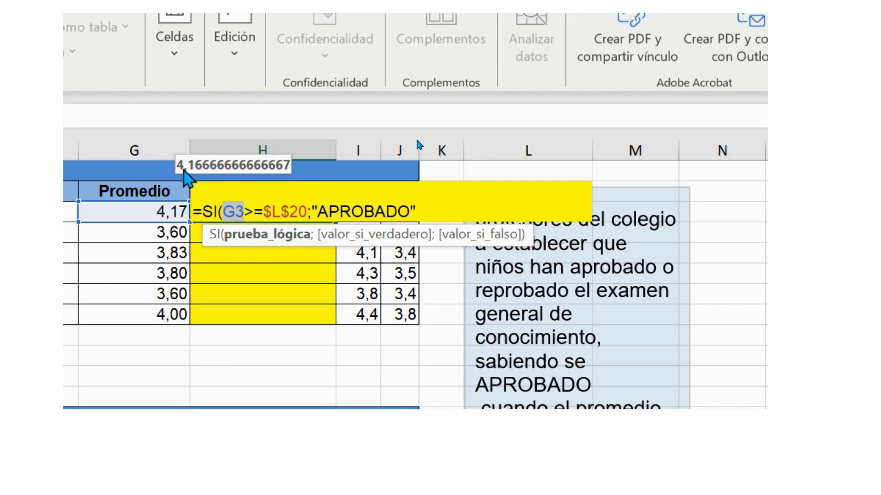
left_click_drag(312, 212, 411, 213)
left_click(415, 212)
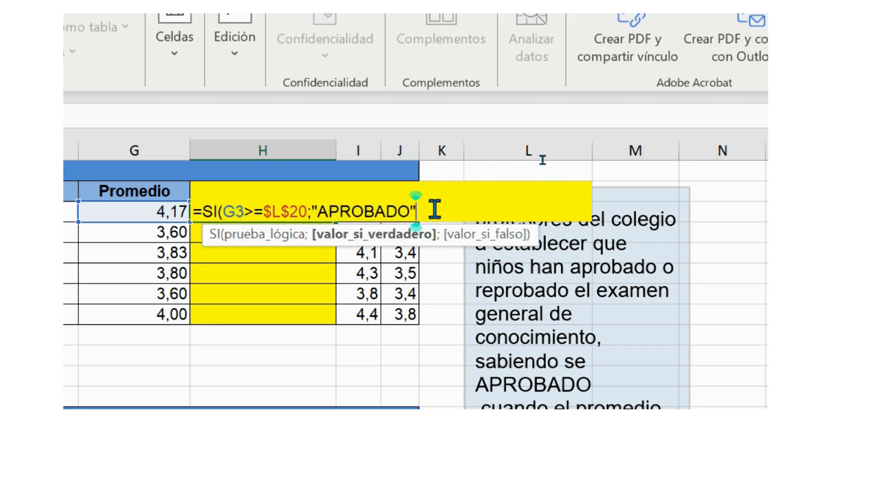
Step: Add "NO APROBADO" as the value-if-false argument and complete the SI formula in H3
type(";")
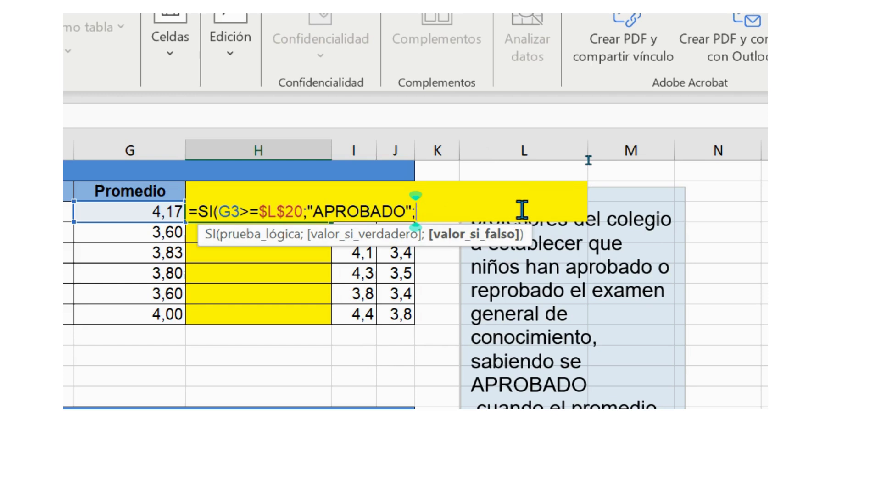
type("\"")
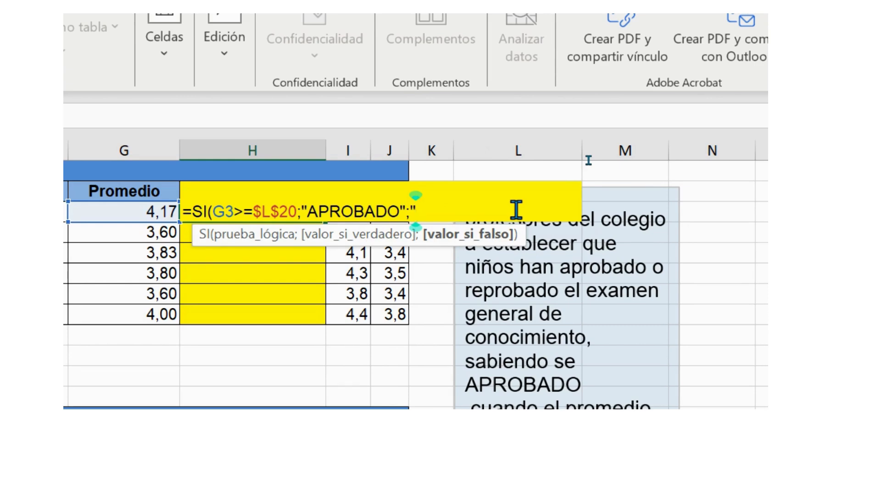
type("NO A")
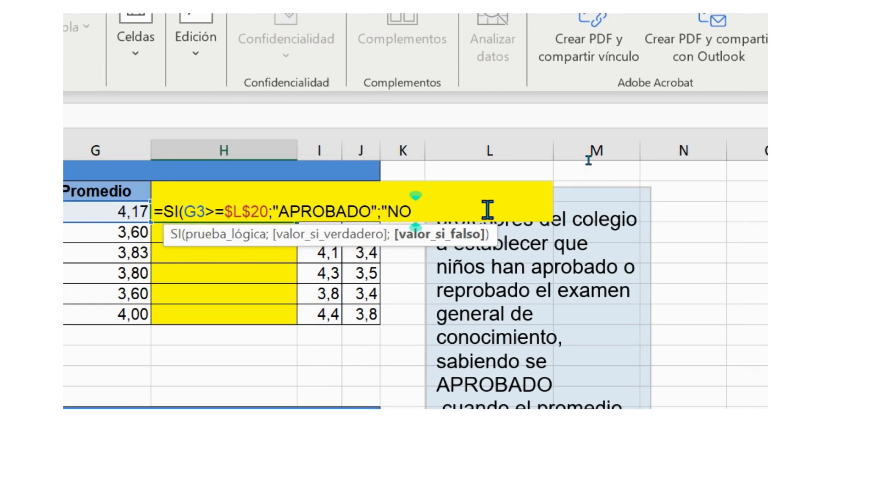
type("PROBADO")
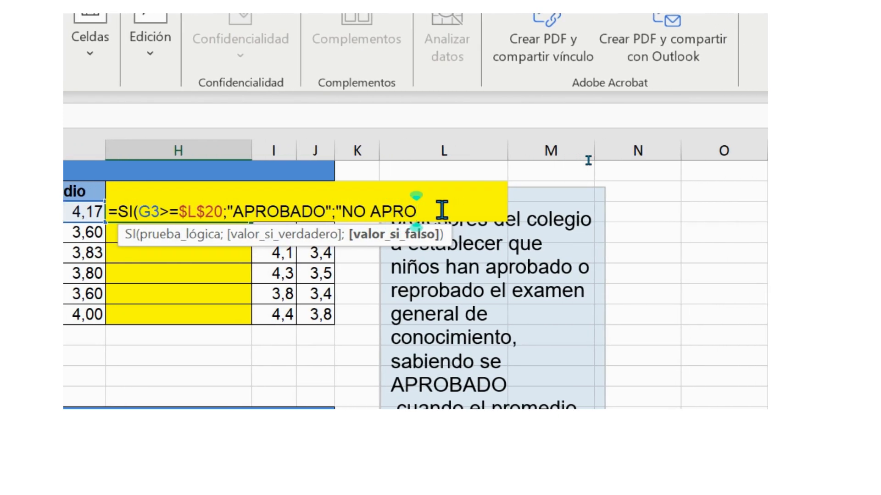
type("\"")
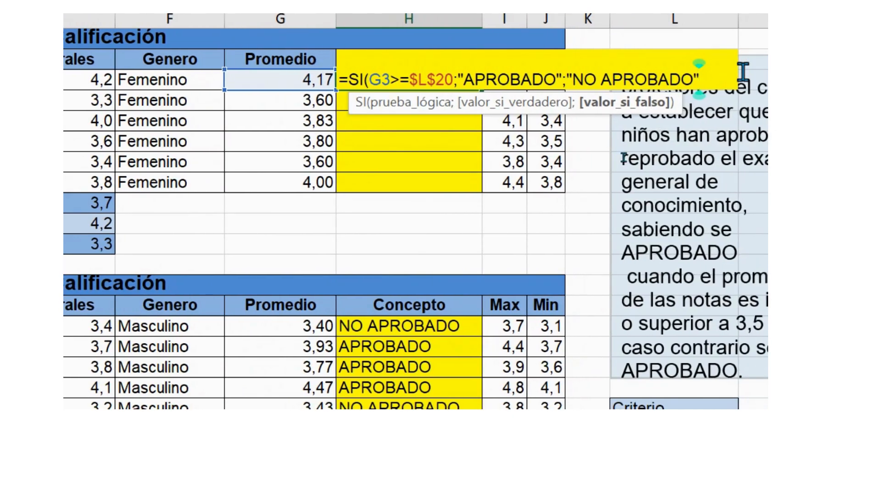
type(")")
key("Return")
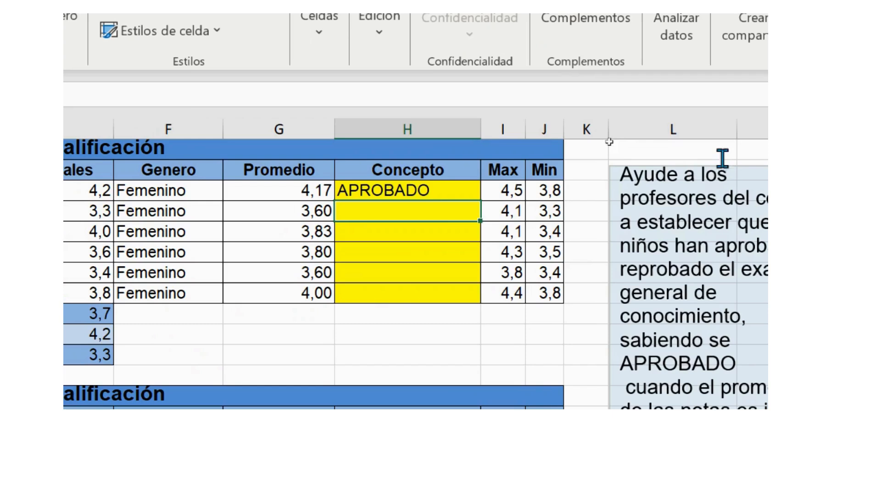
Step: Fill the H3 formula down the Concepto column of the upper table to H8
left_click(185, 206)
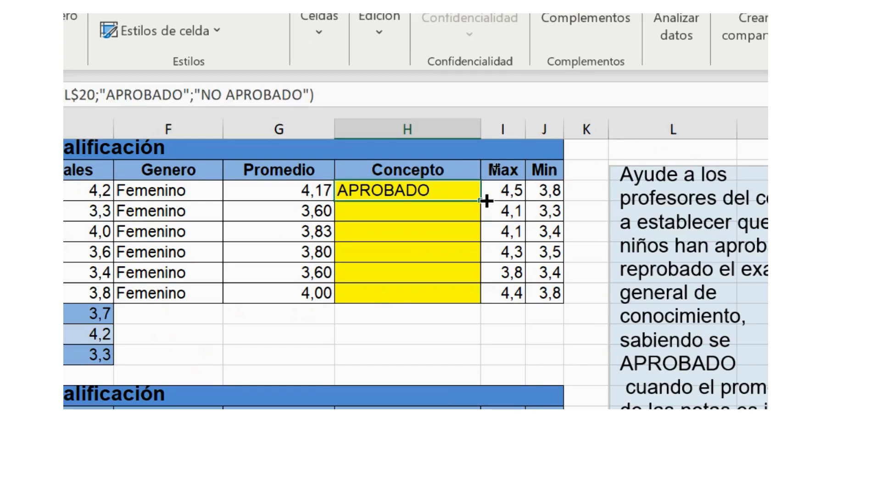
left_click_drag(481, 201, 452, 293)
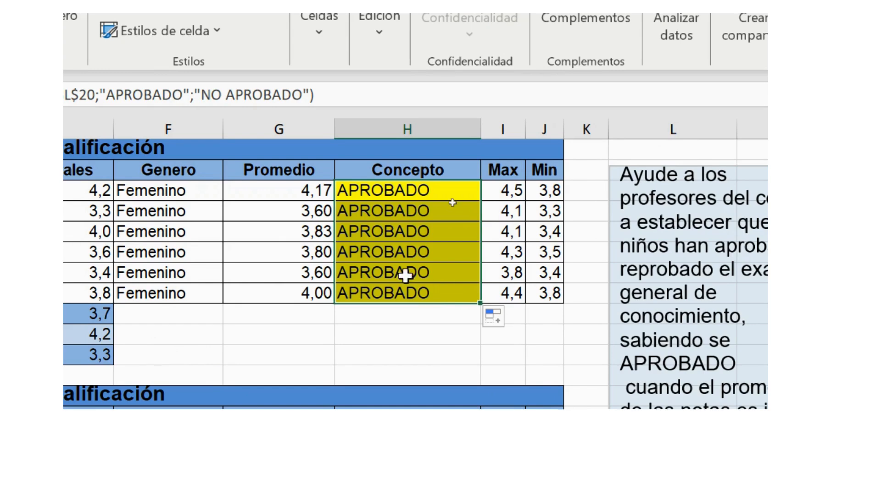
left_click_drag(351, 201, 355, 287)
Step: Clear all Concepto results in H15:H20 of the lower table and select H15
scroll(367, 321, "down", 3)
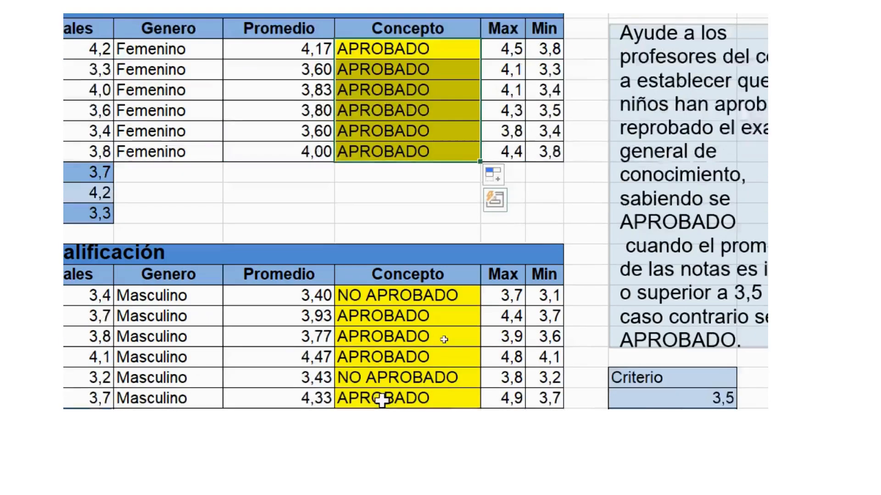
left_click_drag(393, 238, 443, 338)
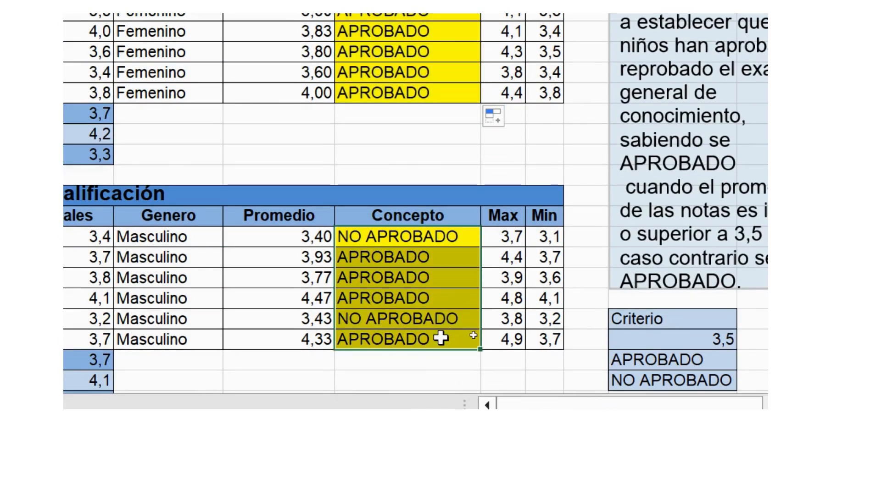
key("Delete")
left_click(392, 236)
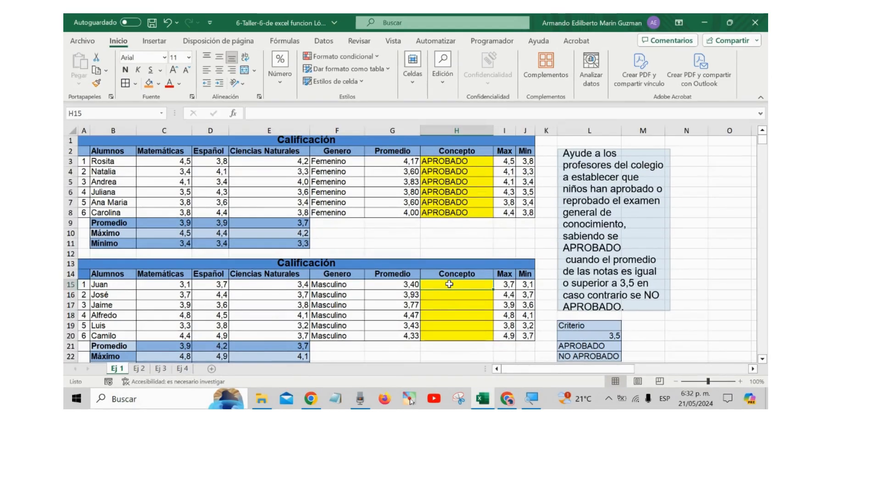
Step: Switch to the Ej 2 sheet and examine the SERVICIOS 2020 table's months, service headings and the Enero total formula
left_click_drag(123, 283, 123, 329)
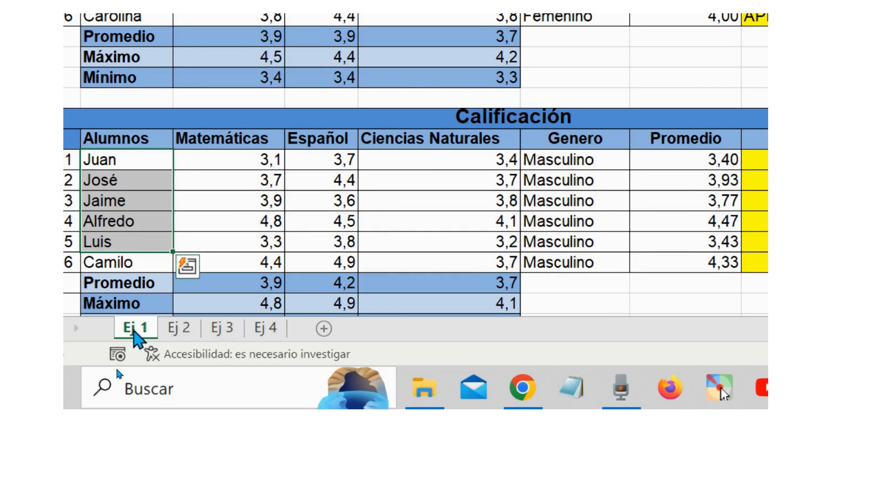
scroll(545, 149, "up", 2)
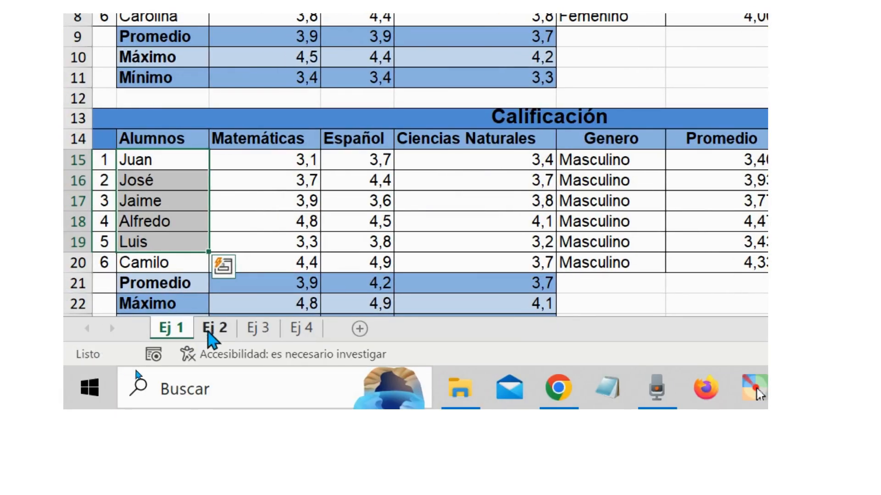
left_click(209, 333)
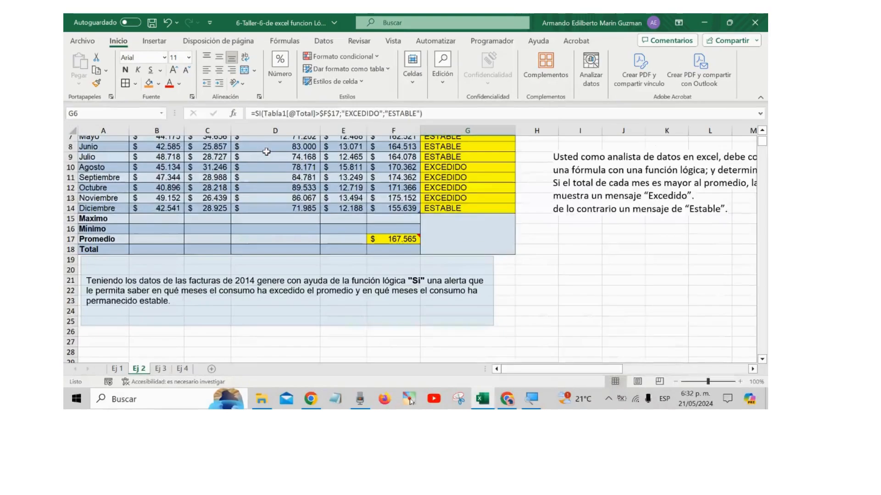
scroll(345, 138, "up", 2)
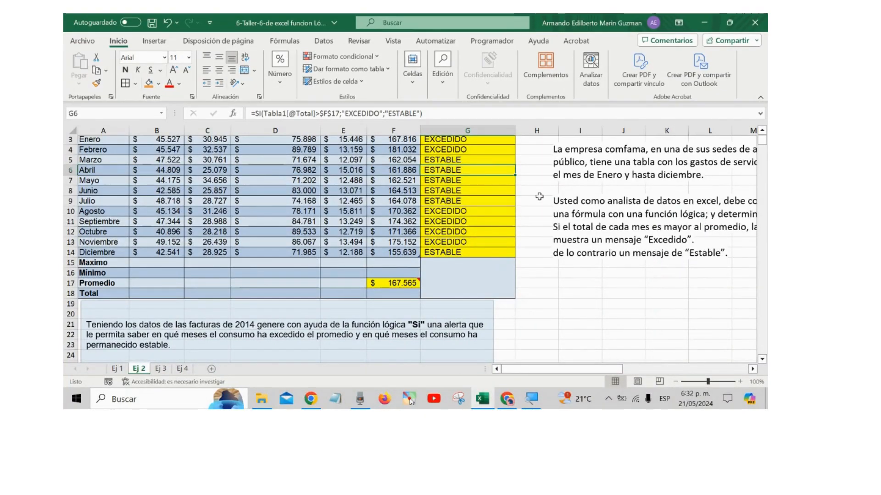
scroll(539, 196, "up", 1)
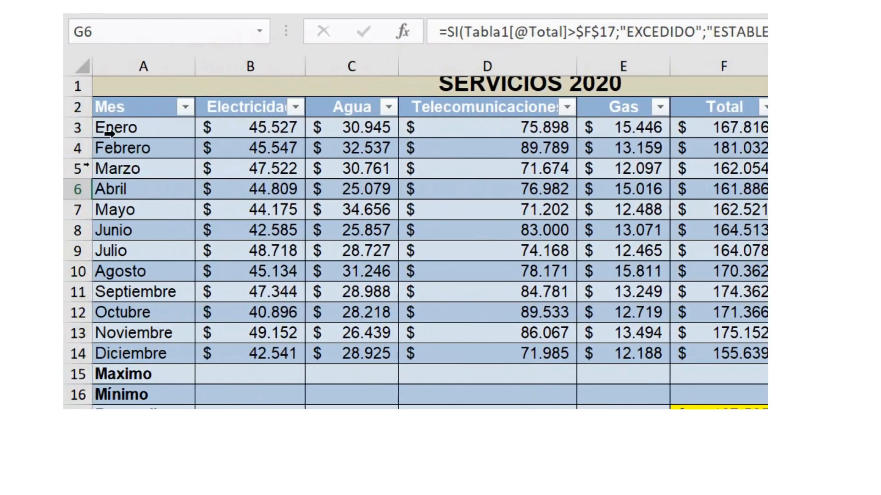
left_click_drag(110, 129, 92, 349)
left_click_drag(244, 107, 717, 110)
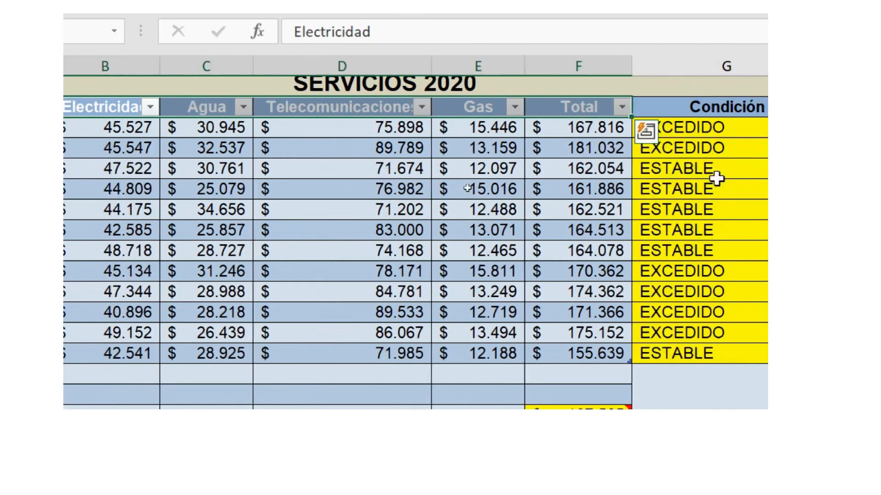
left_click(597, 129)
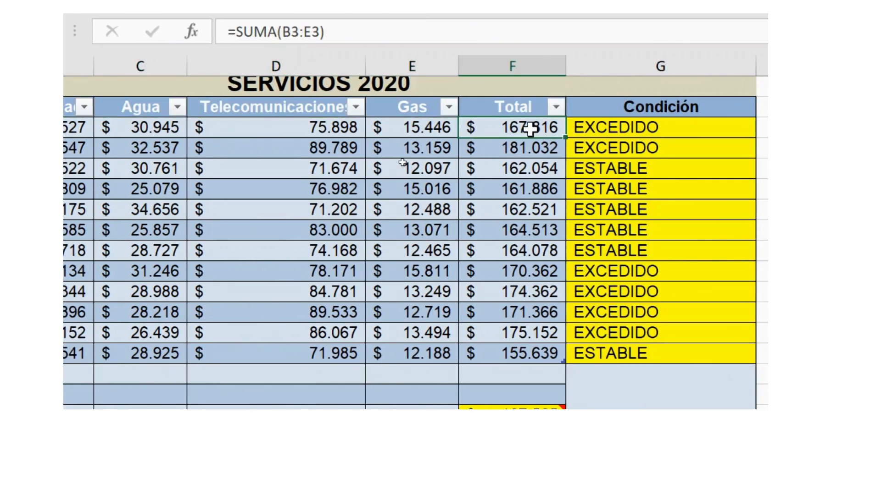
Step: Clear the Condición results for Febrero to Diciembre in G4:G14, keeping the Enero formula in G3
left_click_drag(576, 147, 549, 401)
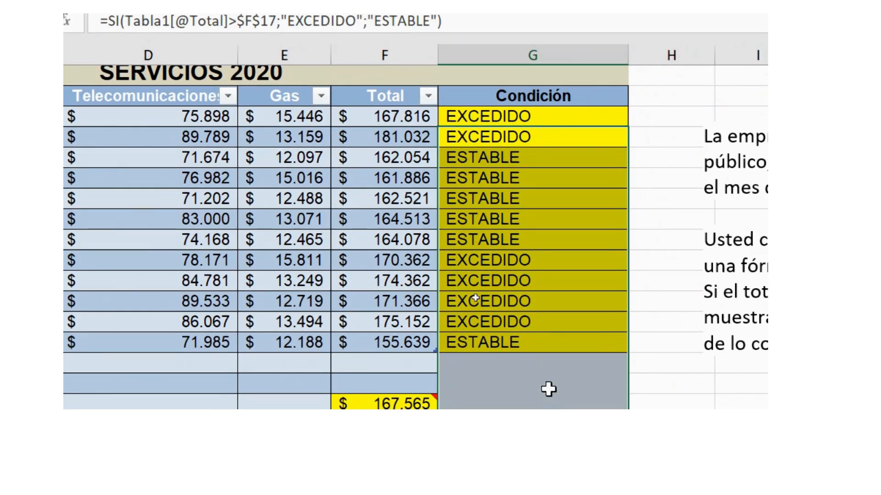
key("Delete")
left_click(536, 112)
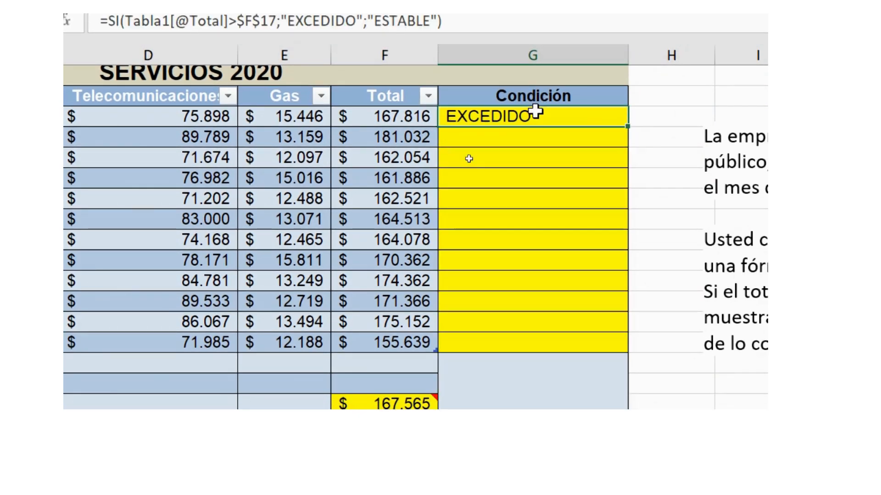
double_click(559, 112)
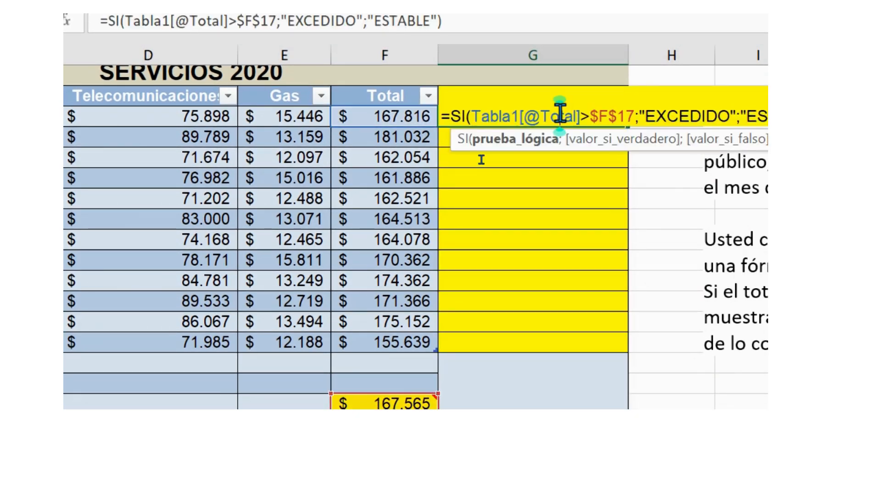
key("Escape")
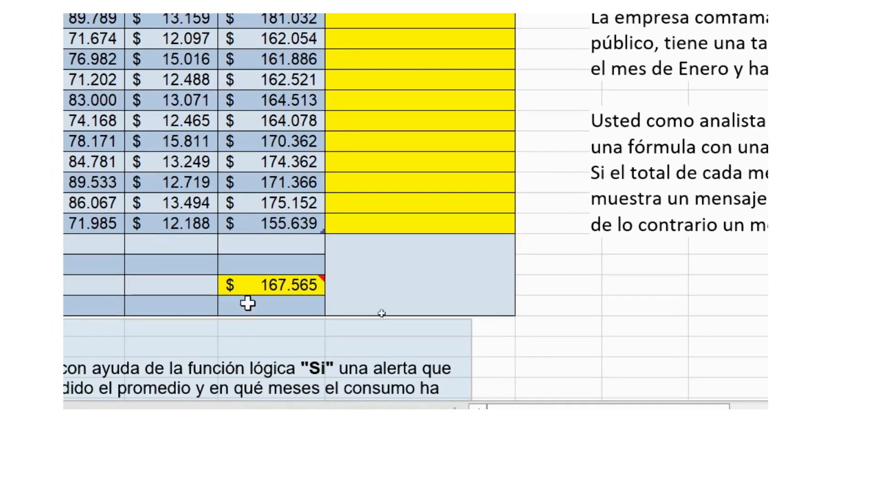
Step: Examine the average formula in F17 and its Tabla1[Total] argument, leaving the formula as it is
left_click(255, 286)
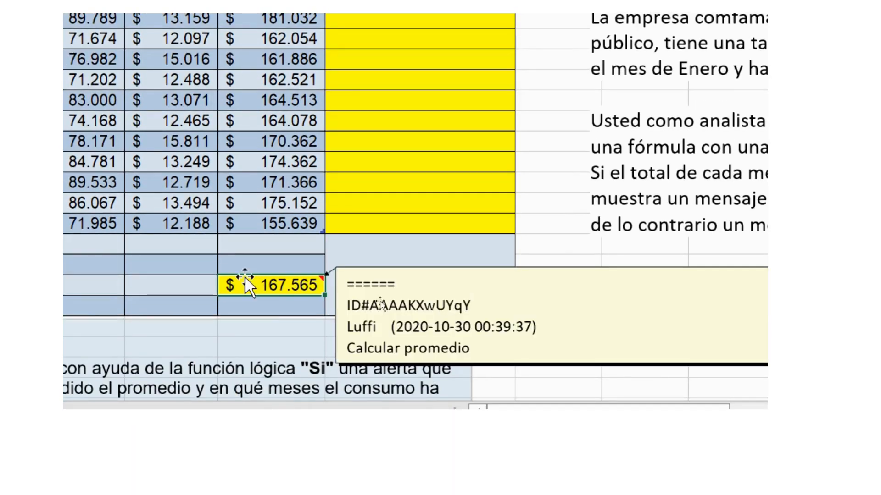
double_click(275, 285)
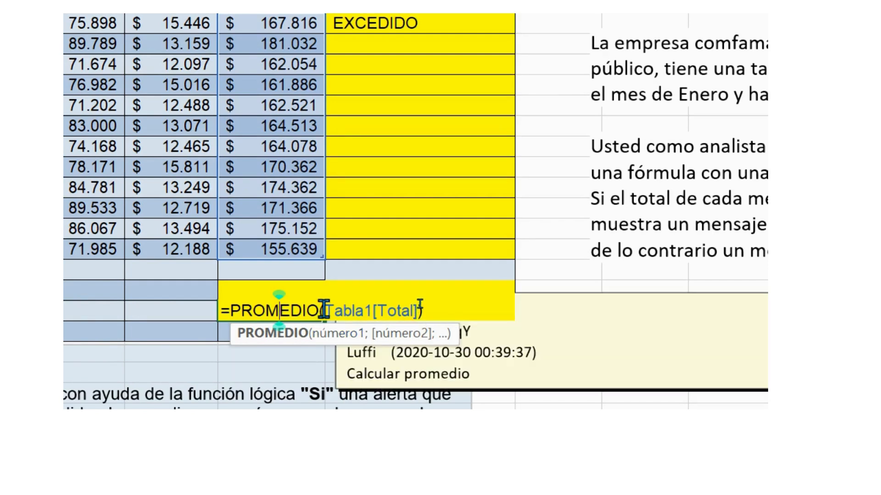
left_click_drag(326, 307, 418, 306)
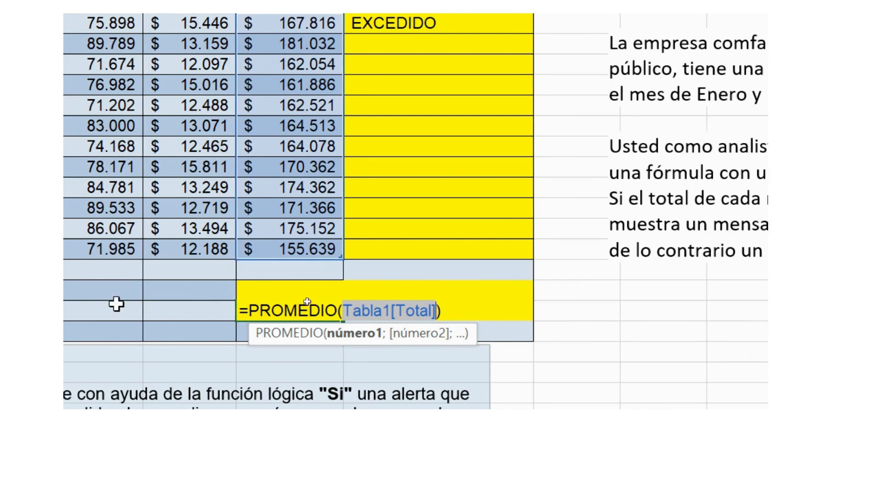
left_click(451, 309)
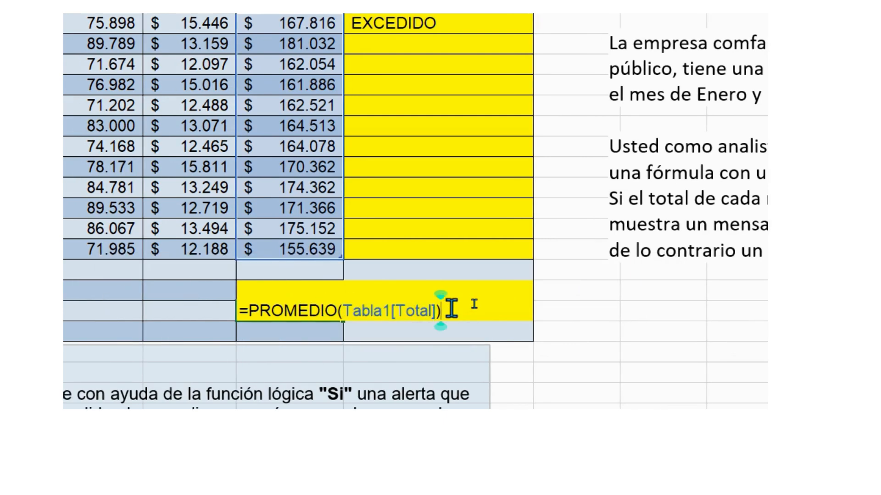
key("Return")
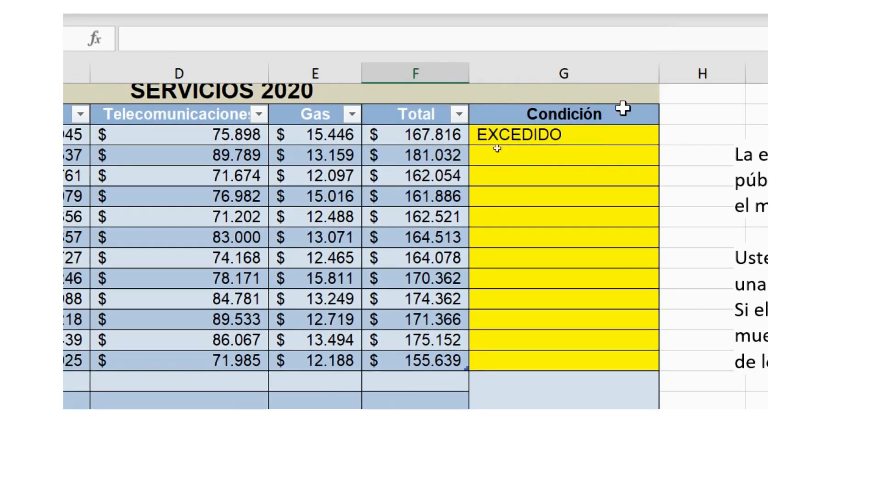
left_click(574, 135)
double_click(604, 134)
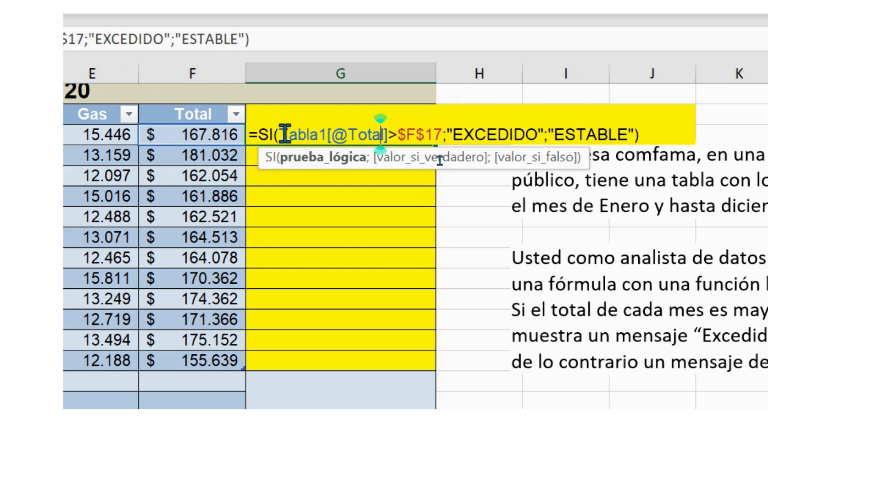
left_click_drag(282, 134, 389, 131)
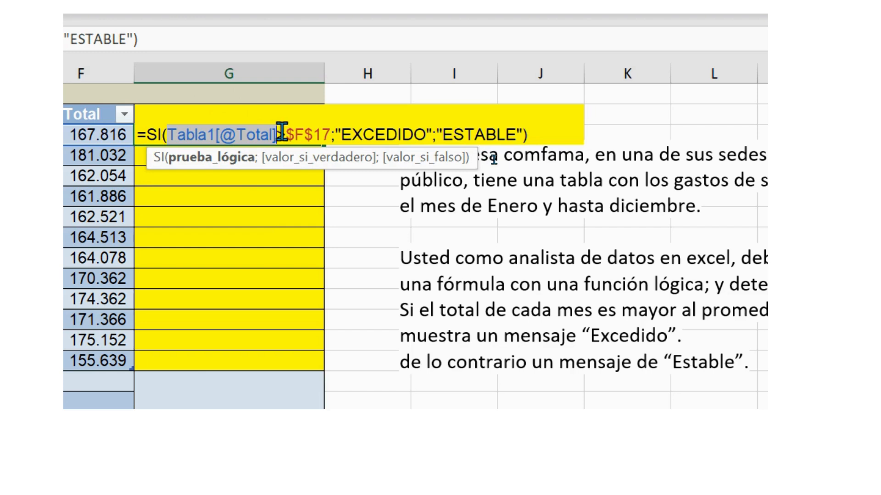
left_click_drag(284, 133, 328, 133)
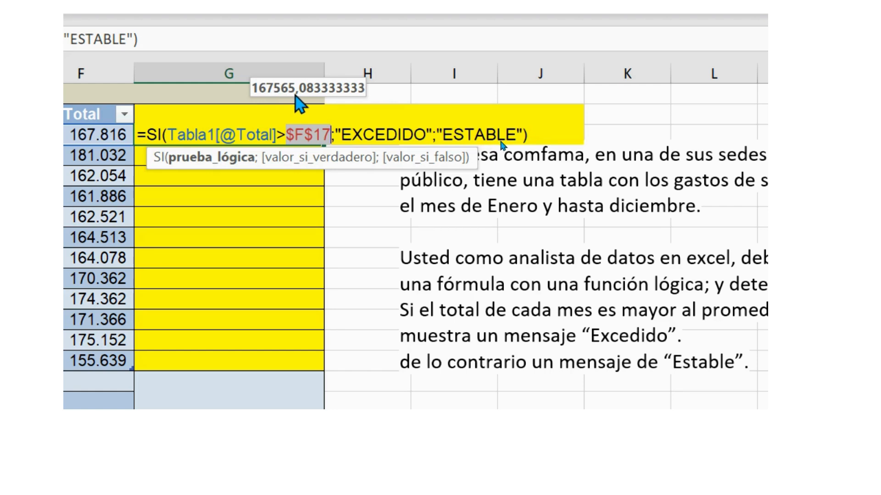
left_click_drag(281, 129, 170, 127)
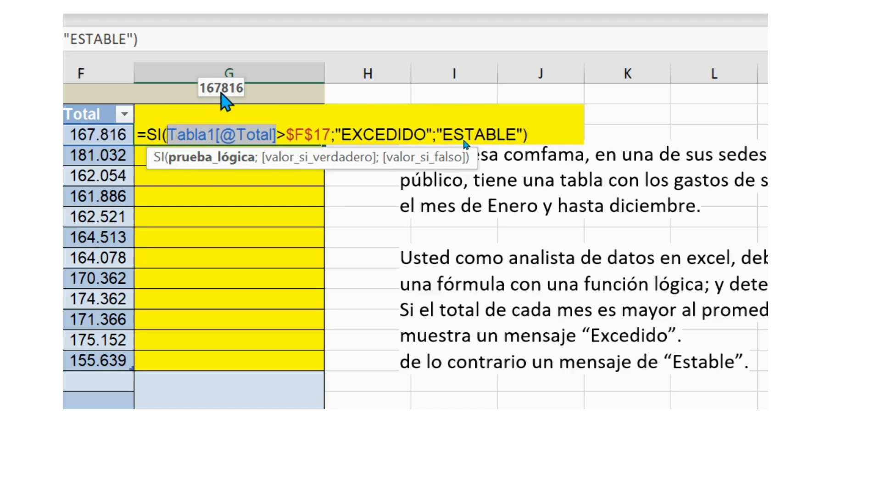
left_click_drag(286, 136, 324, 134)
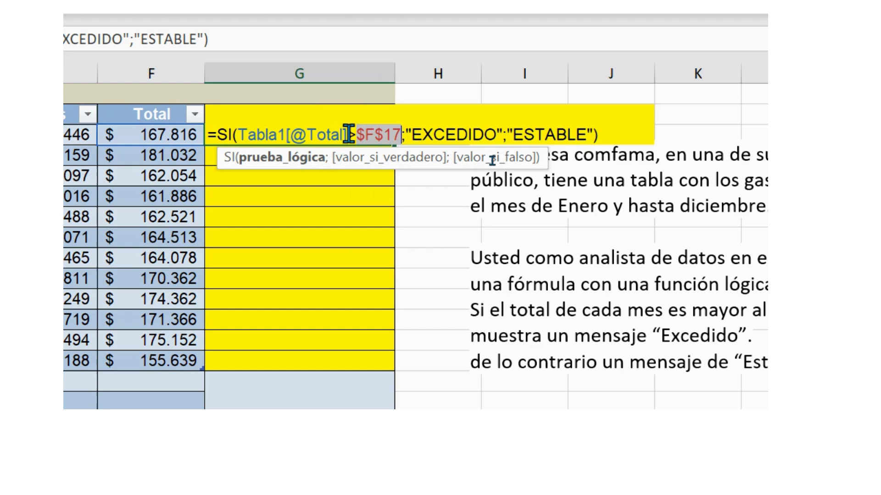
left_click_drag(406, 134, 512, 133)
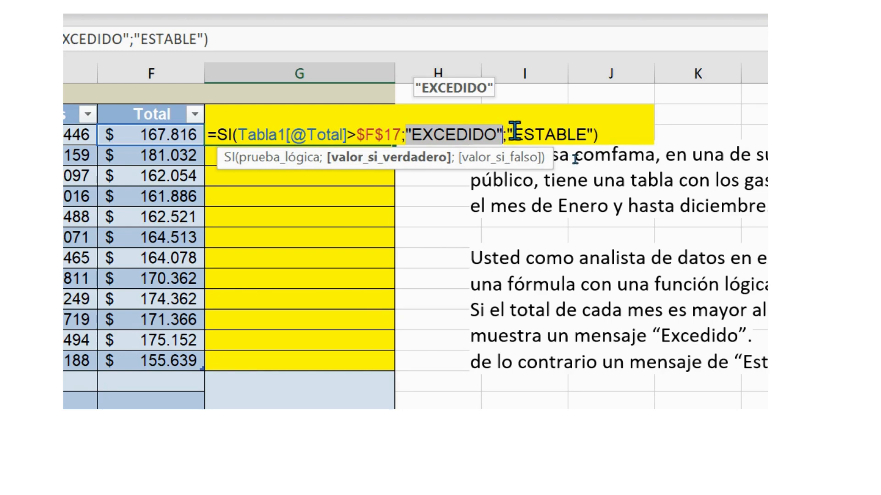
left_click(514, 133)
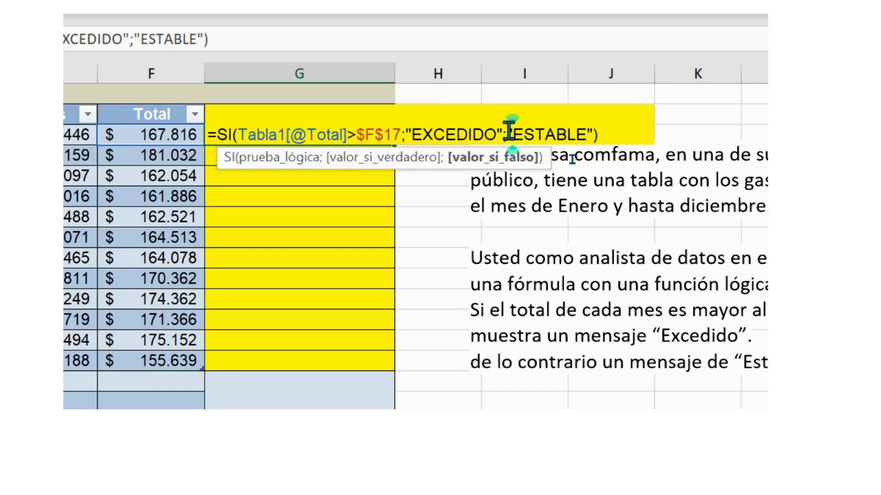
left_click_drag(508, 133, 592, 131)
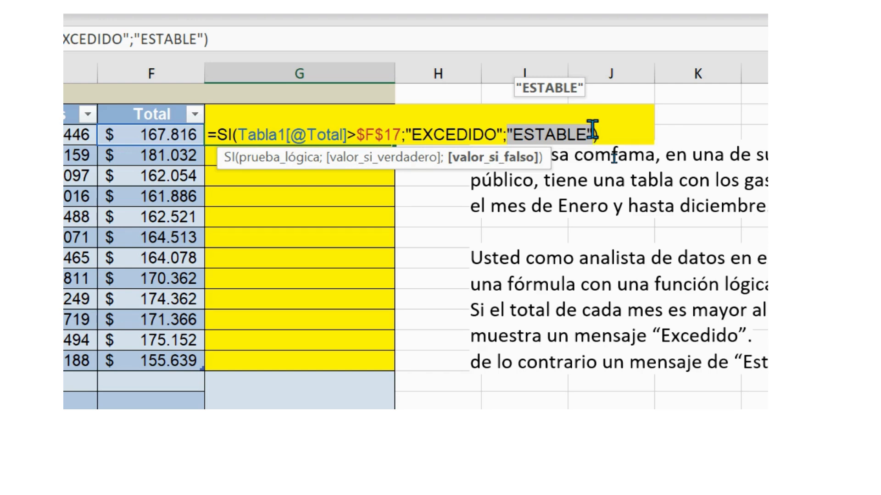
key("Return")
Step: Clear the Enero Condición result in G3
left_click(324, 122)
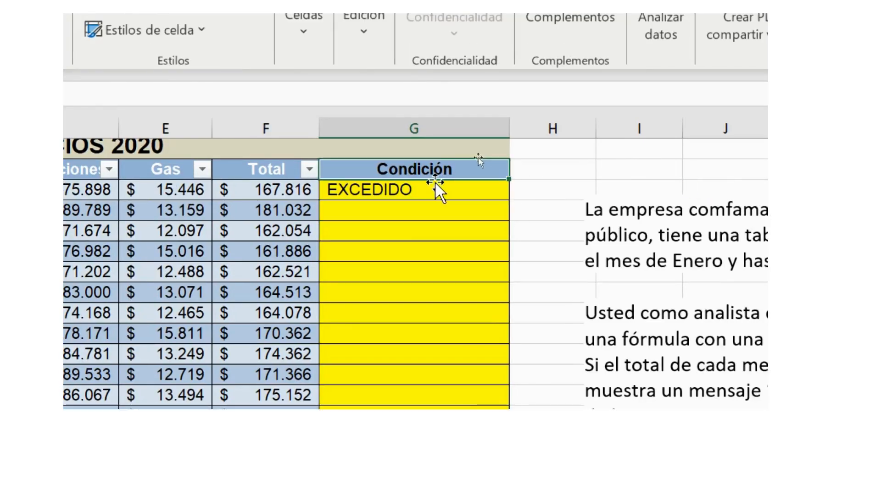
left_click(432, 186)
key("Delete")
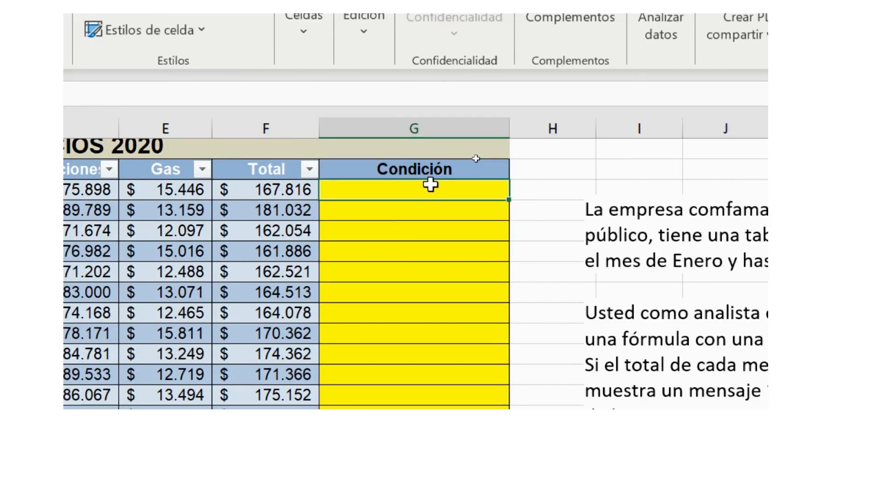
type("=")
type("SI")
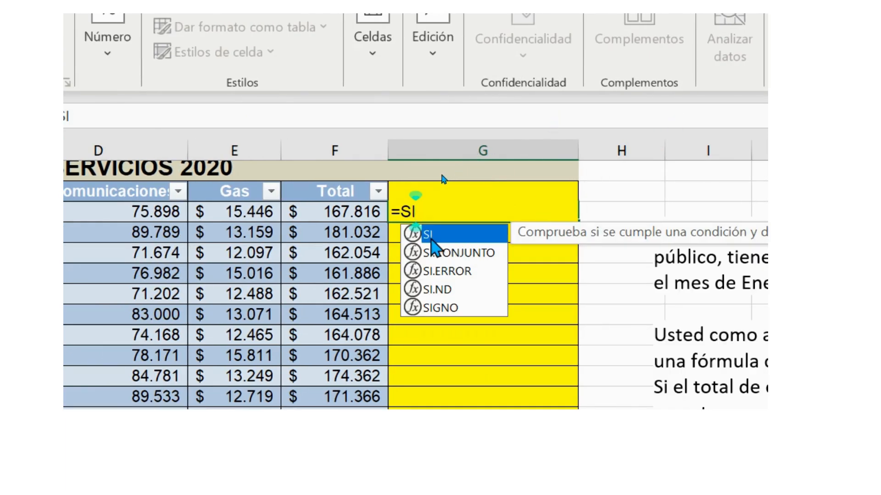
double_click(432, 236)
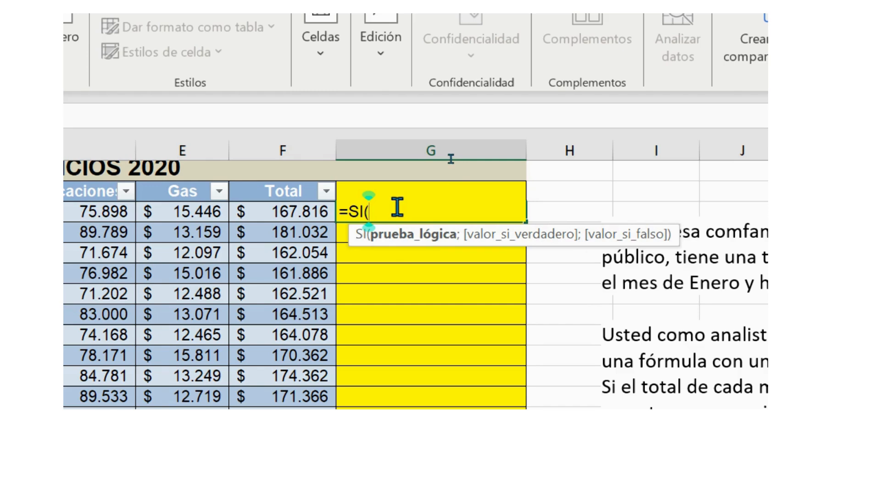
left_click(303, 212)
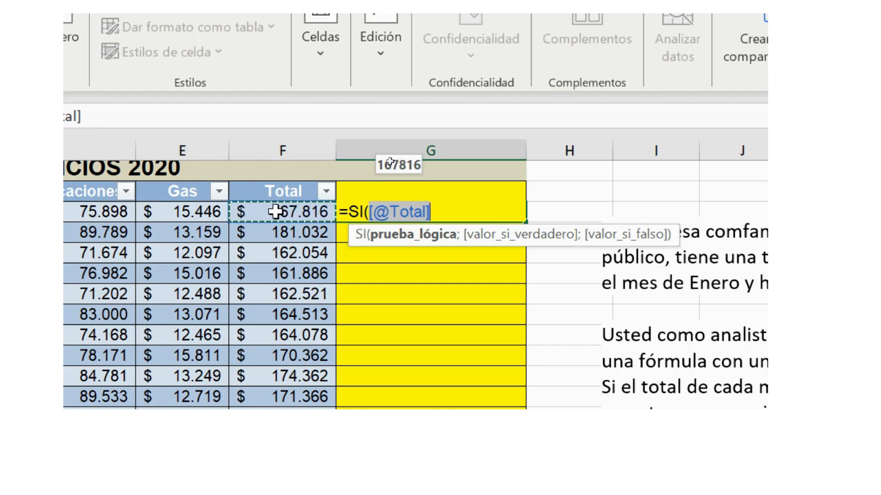
left_click(446, 210)
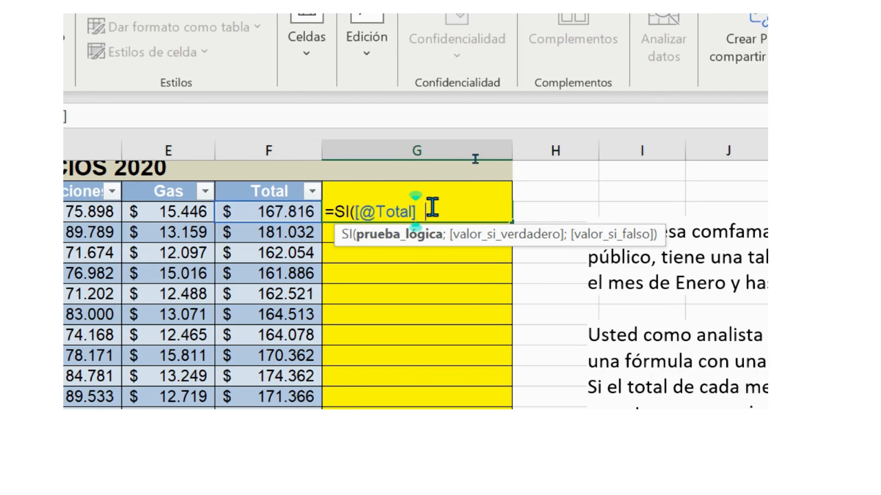
type(">")
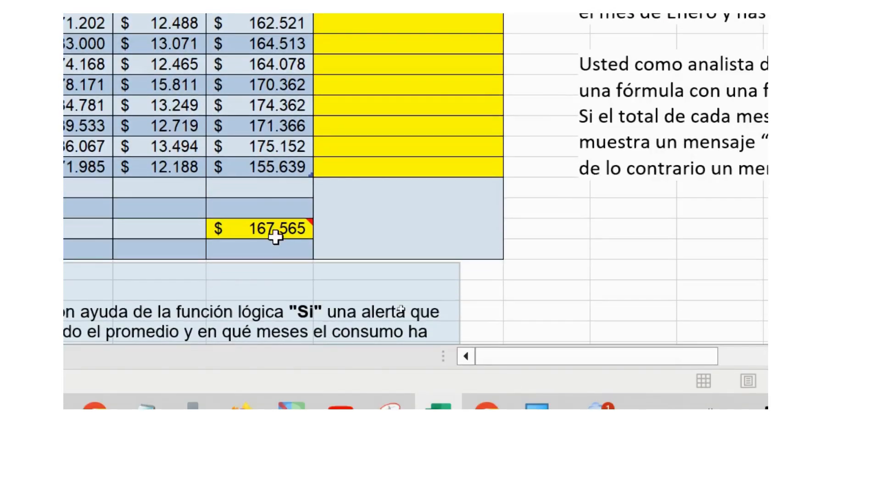
left_click(272, 228)
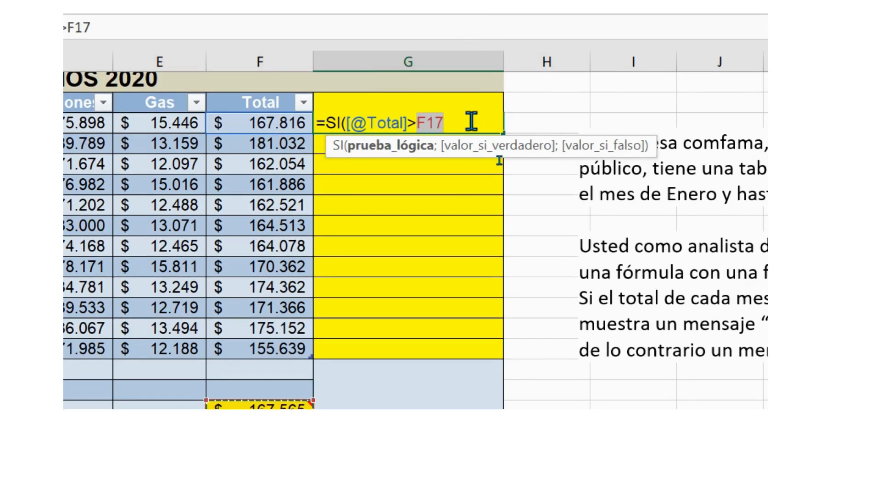
key("F4")
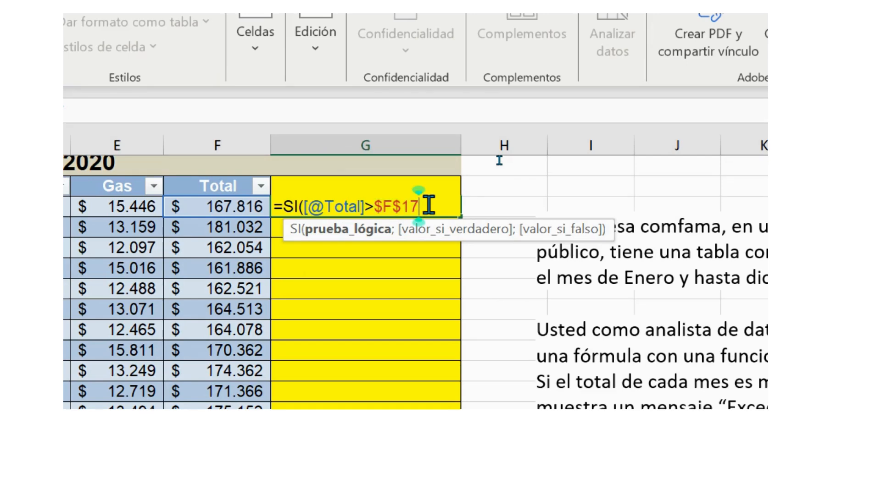
Step: Complete the G3 formula with "EXCEDIDO" as the value if true and "ESTABLE" as the value if false, and enter it
type(";")
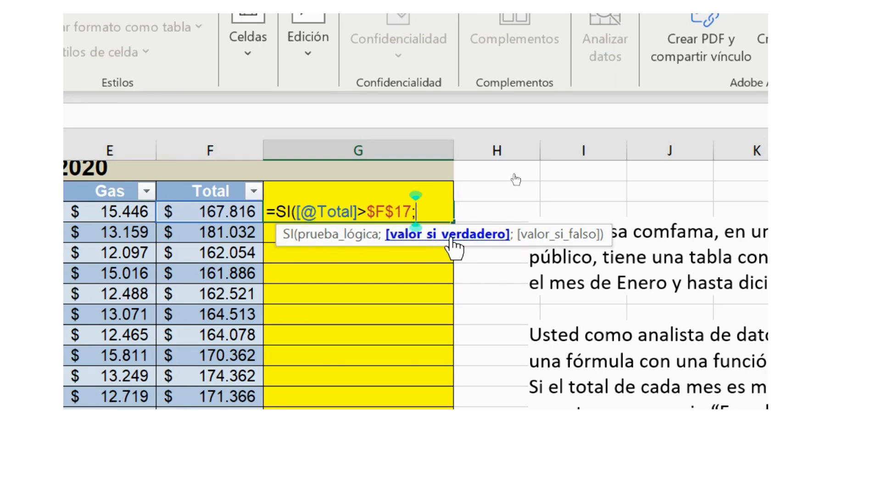
type("\"")
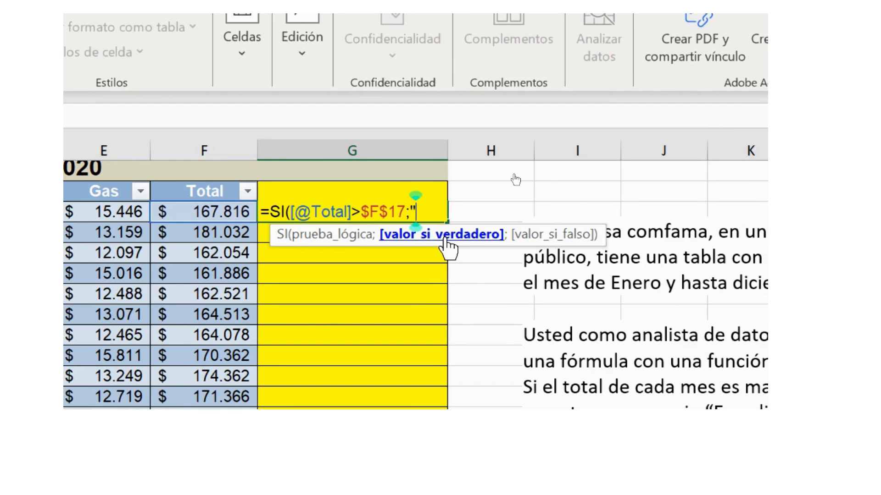
type("EXCE")
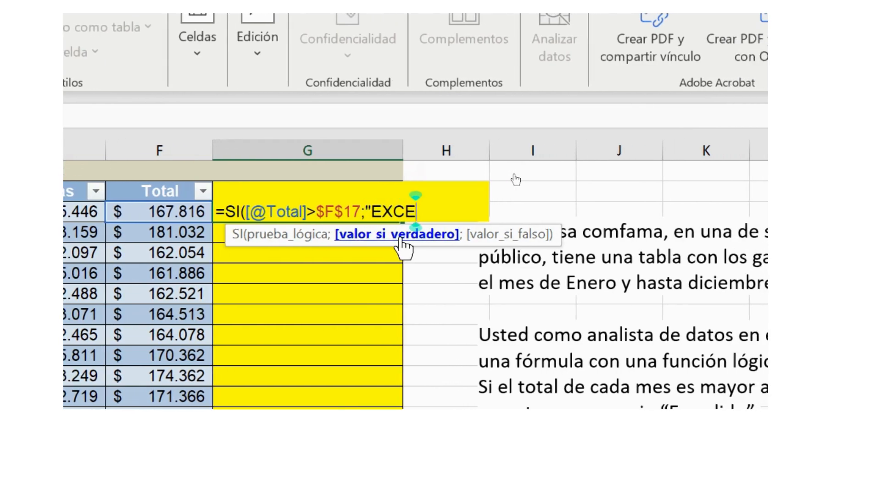
type("DIDO")
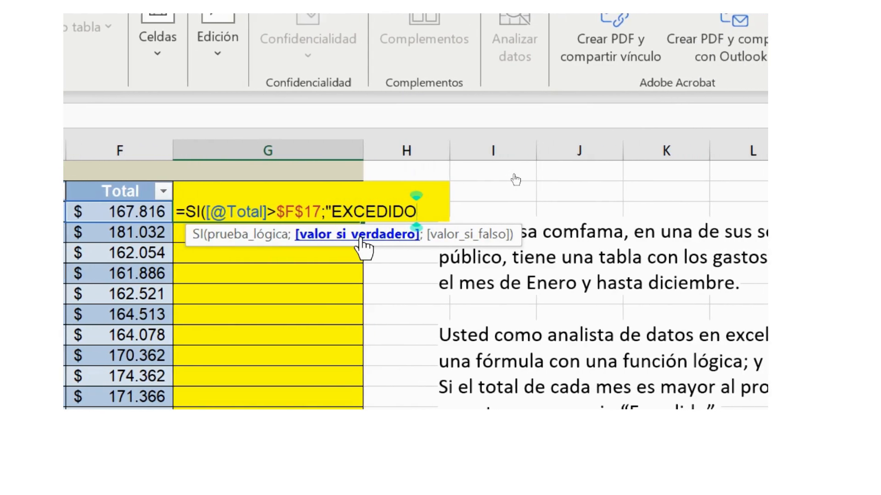
type("\"")
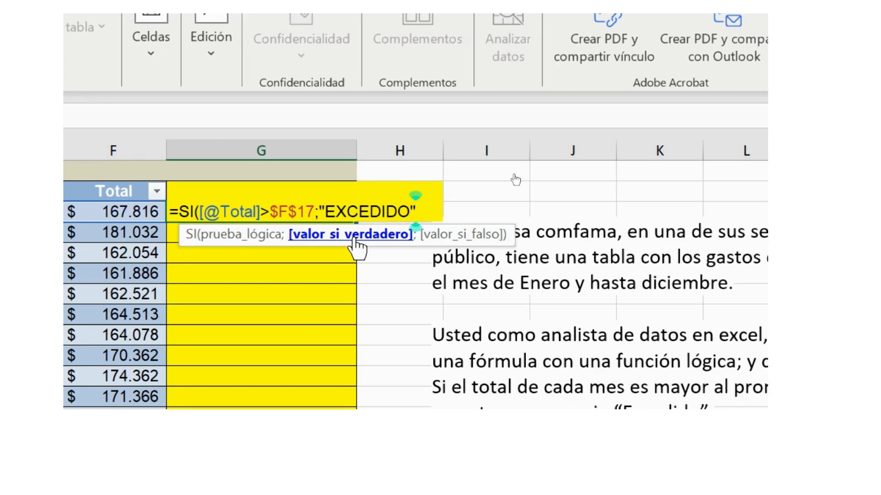
type(";")
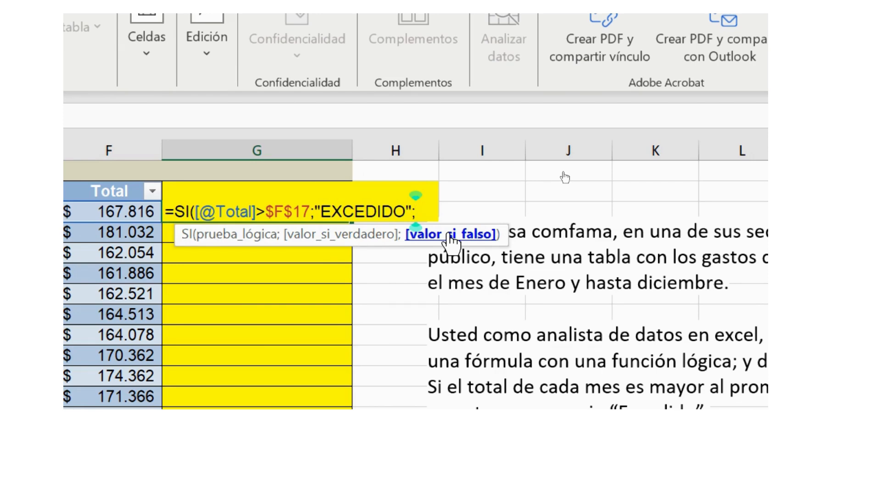
type("\"")
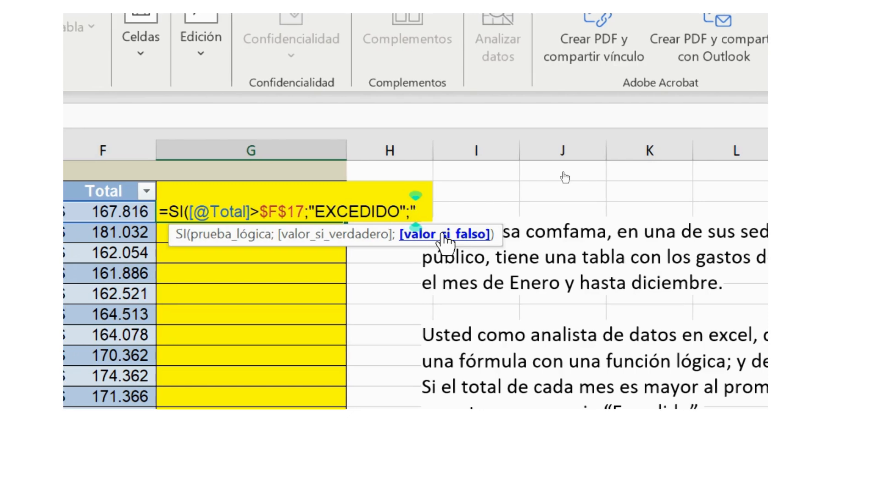
type("ESTABLE")
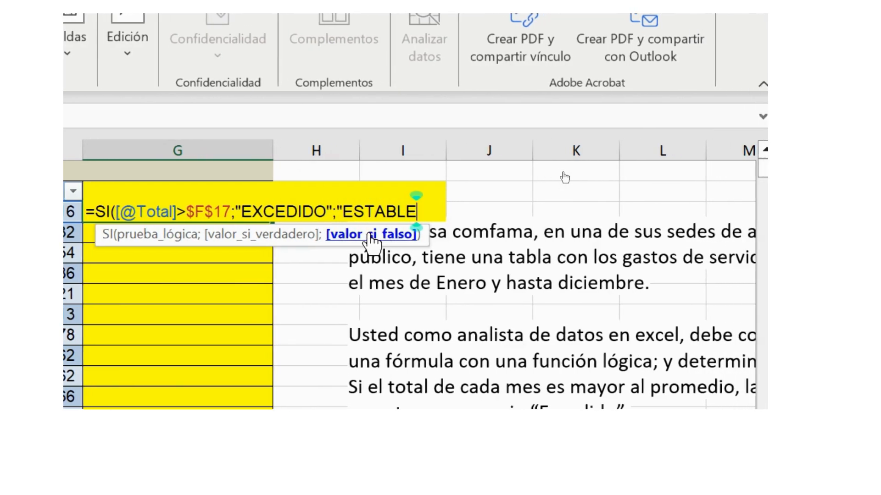
type("\"")
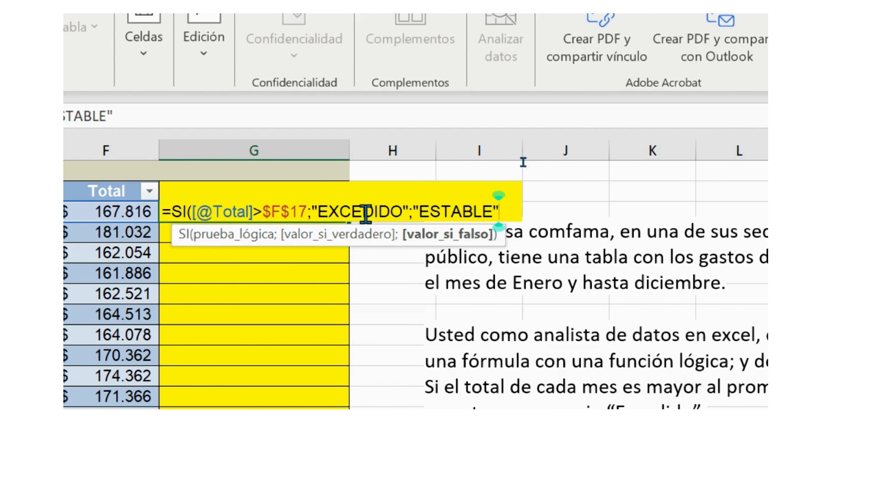
left_click_drag(318, 207, 398, 208)
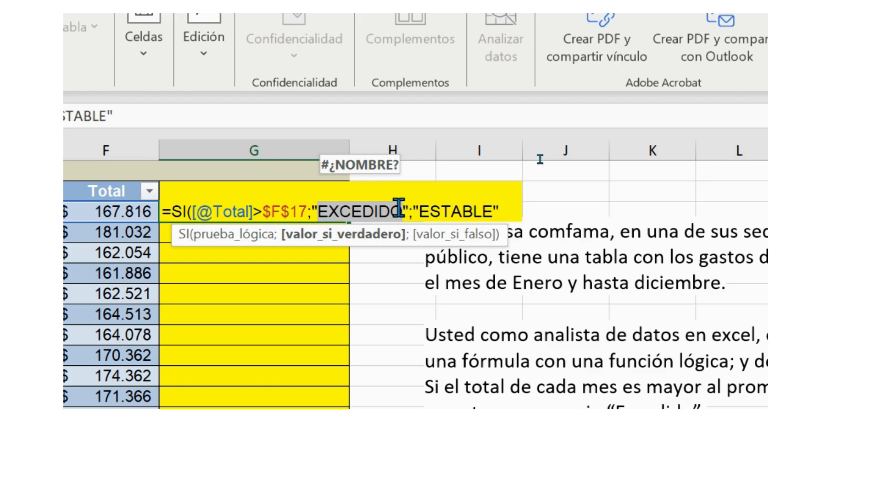
left_click(515, 209)
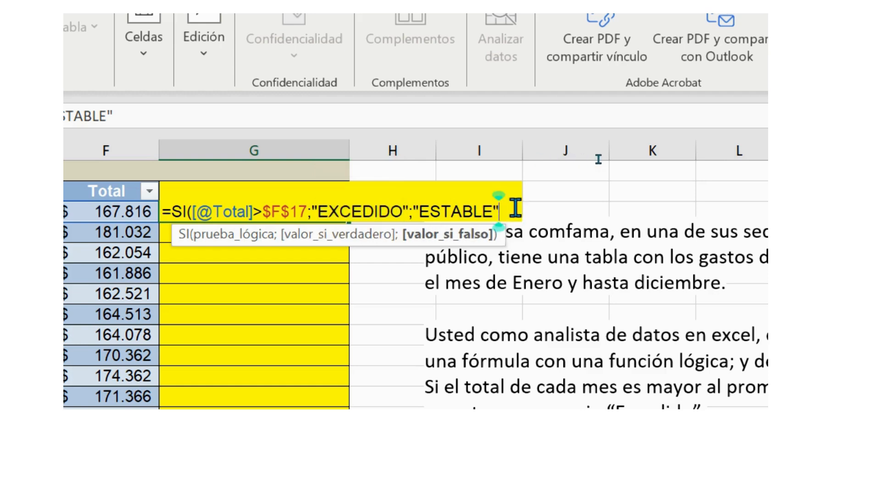
key("Return")
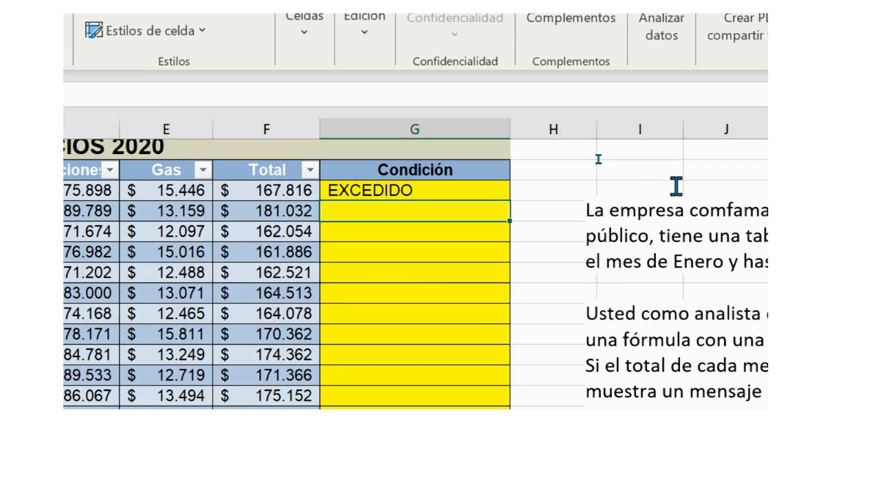
Step: Fill the Enero Condición formula from G3 down to Diciembre in G14
left_click(479, 189)
left_click_drag(512, 201, 438, 420)
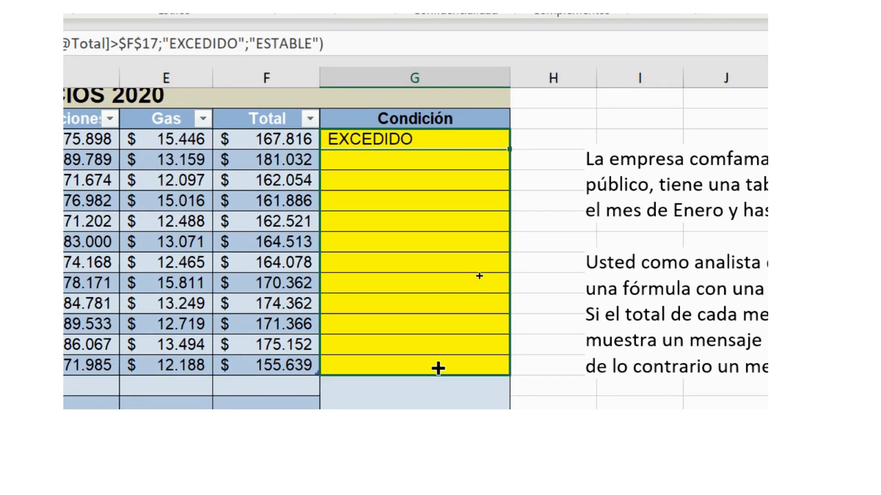
left_click_drag(438, 368, 436, 366)
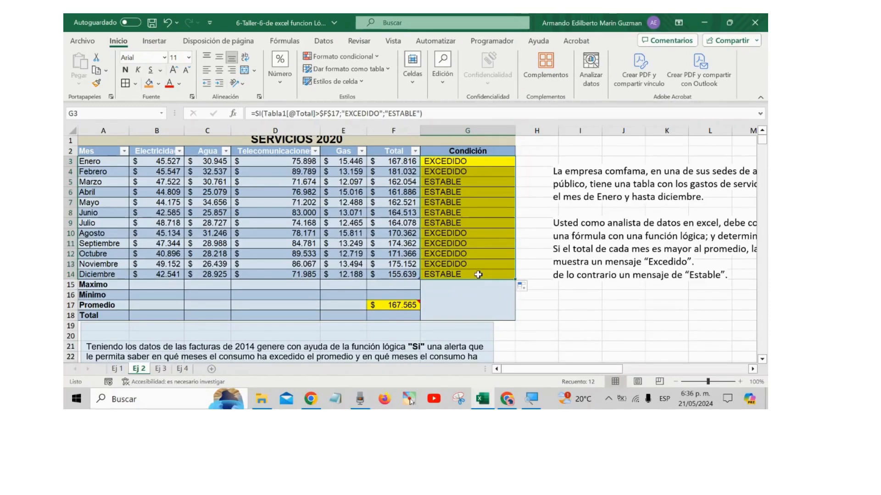
Step: Check the Condición results against the average in F17 and select the Febrero to Diciembre results in G4:G14
left_click(475, 275)
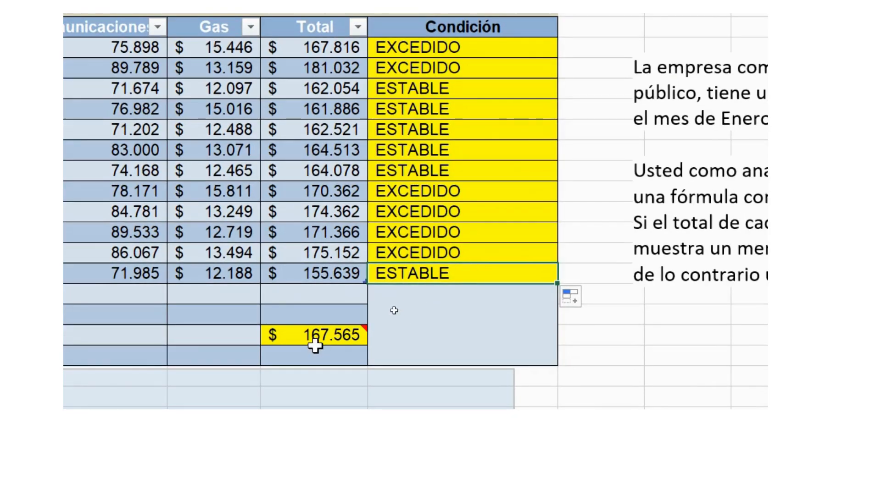
left_click(299, 335)
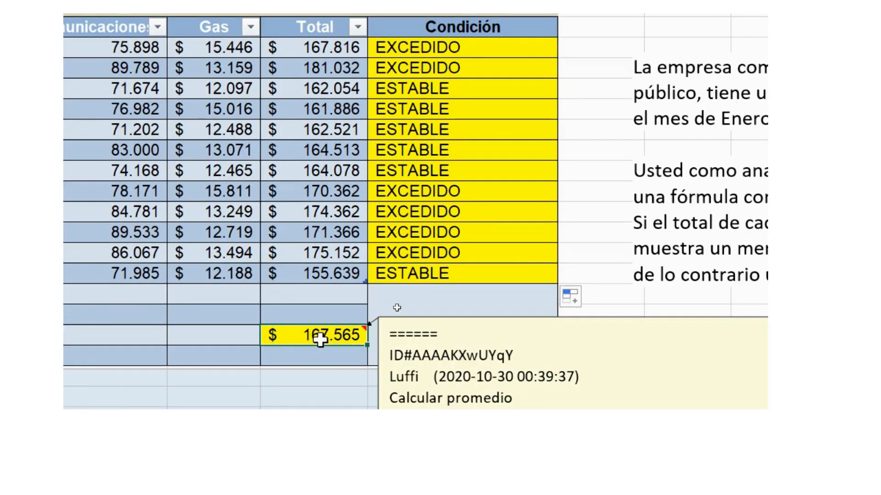
left_click(429, 252)
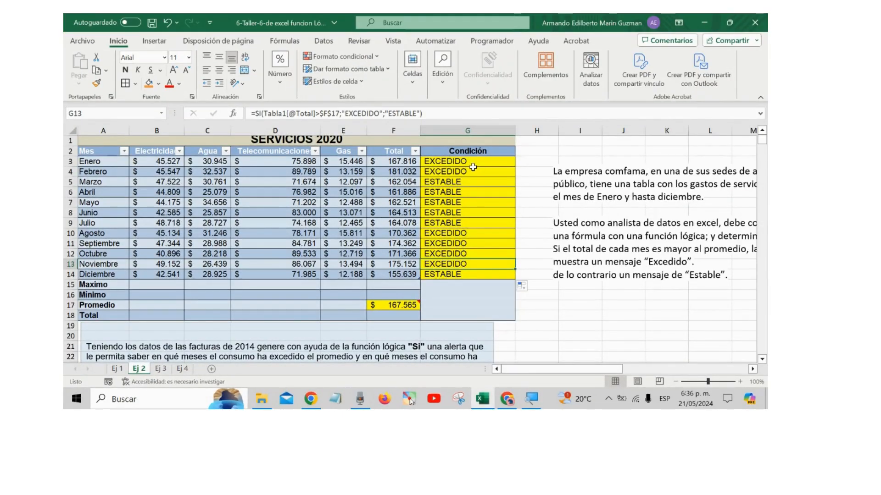
left_click_drag(473, 168, 444, 271)
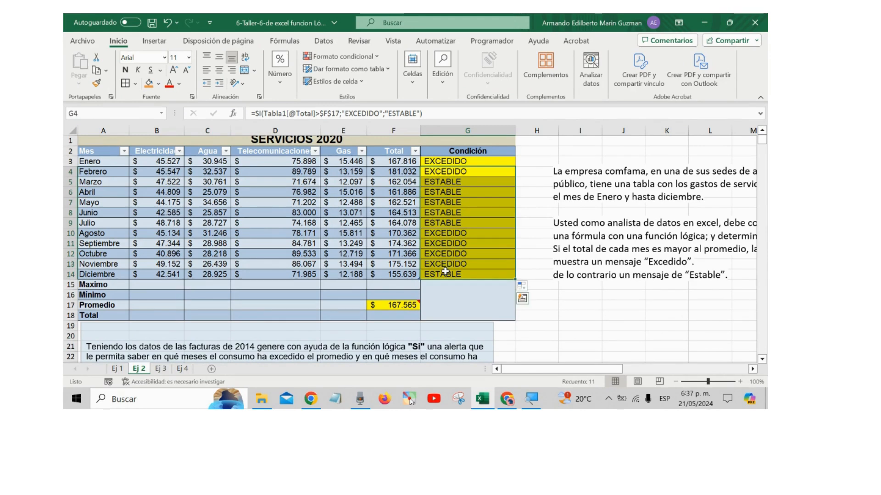
Step: Clear the Febrero to Diciembre Condición results in G4:G14 and bring up the student list on the Ej 3 sheet
key("Delete")
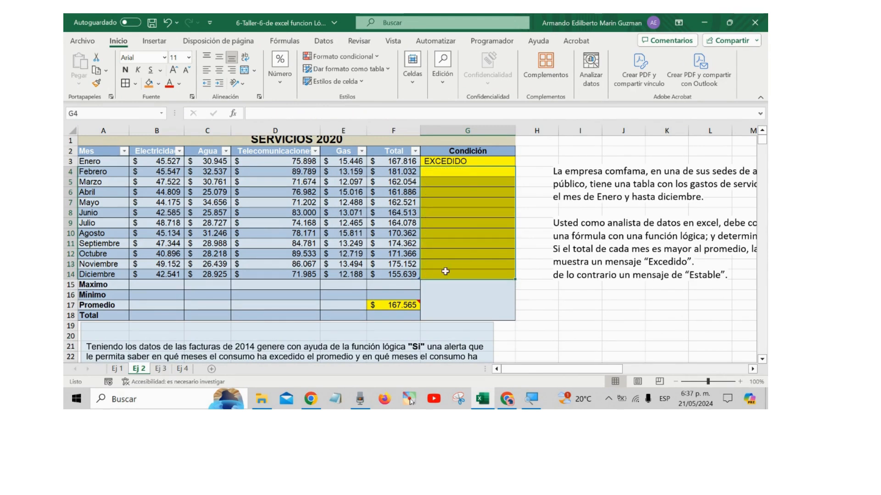
scroll(208, 298, "down", 2)
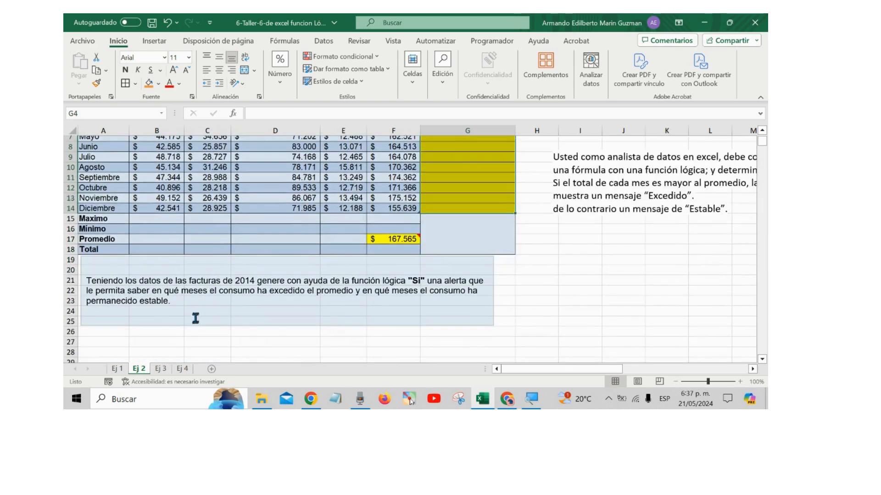
left_click(161, 369)
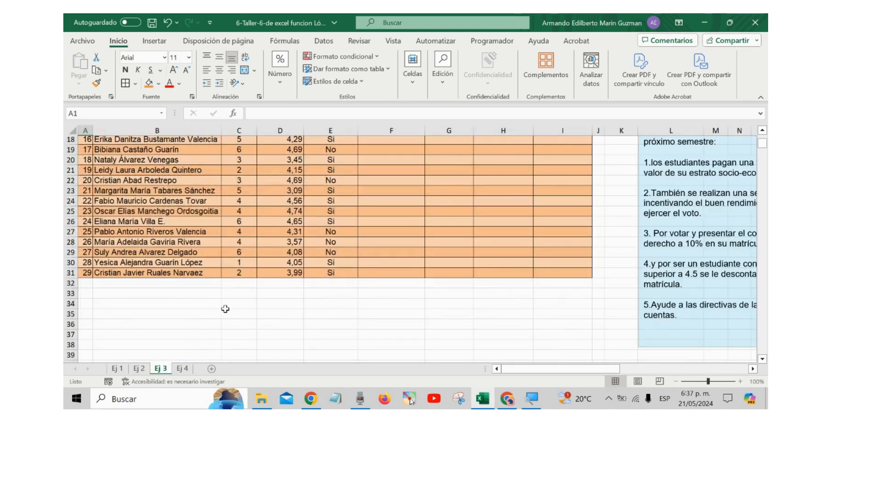
scroll(226, 309, "up", 3)
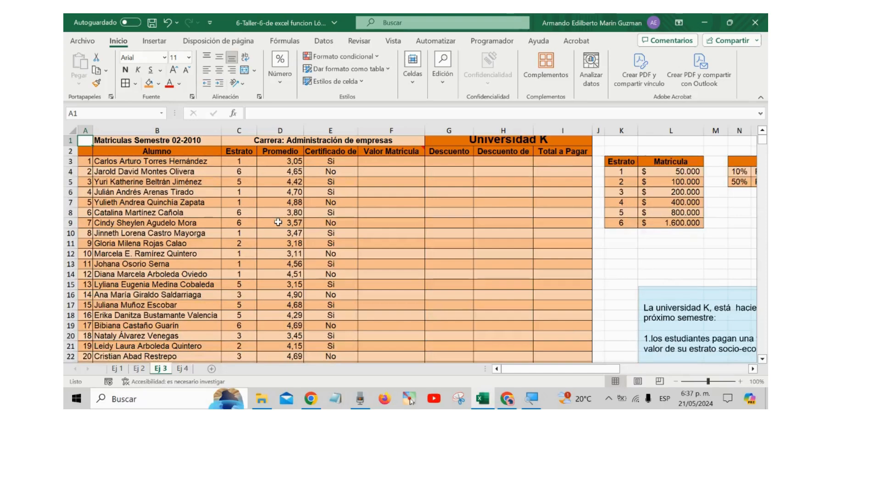
scroll(278, 222, "down", 3)
scroll(278, 223, "down", 3)
scroll(278, 222, "up", 6)
Step: Enter the heading "No" in cell A2 above the student numbering
left_click(88, 152)
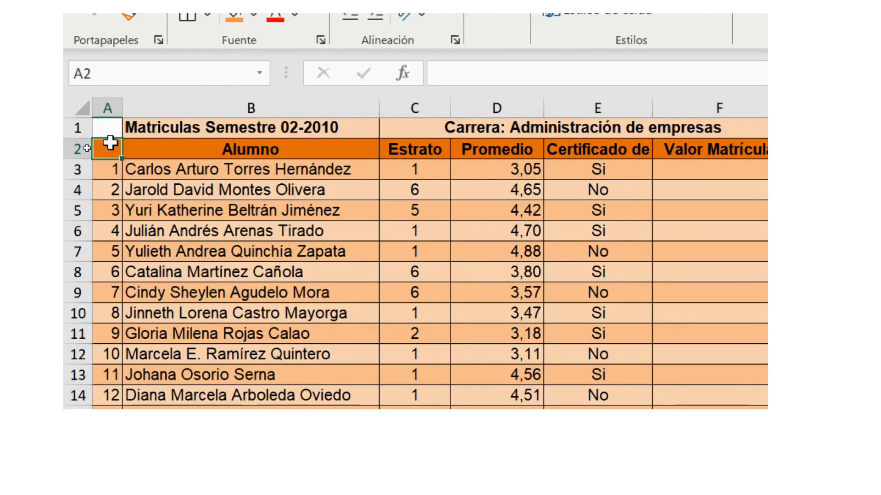
type("n")
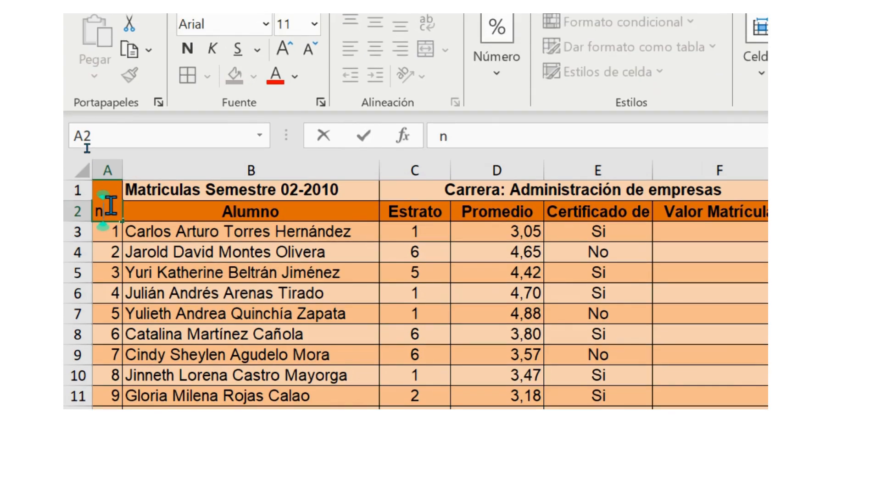
key("BackSpace")
type("No")
left_click(179, 257)
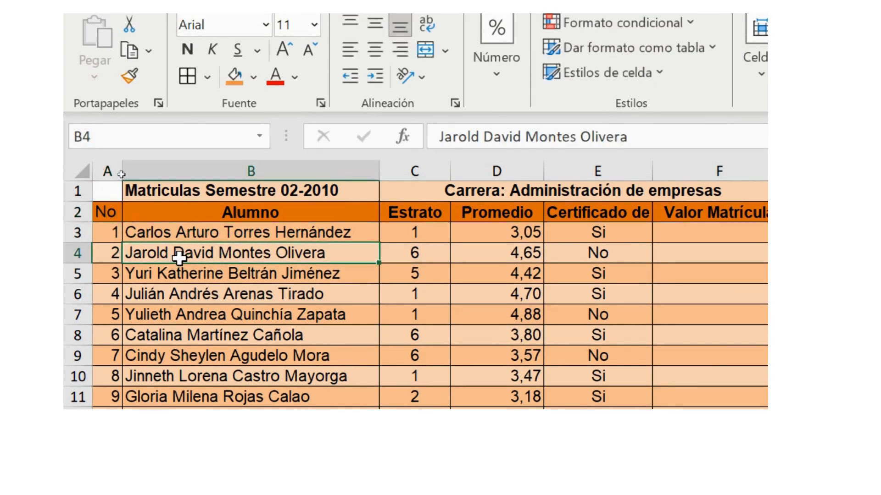
Step: Go through the headings from No to Certificado de votacion and make row 2 tall enough for two-line headings
left_click(104, 214)
left_click(232, 212)
left_click(425, 206)
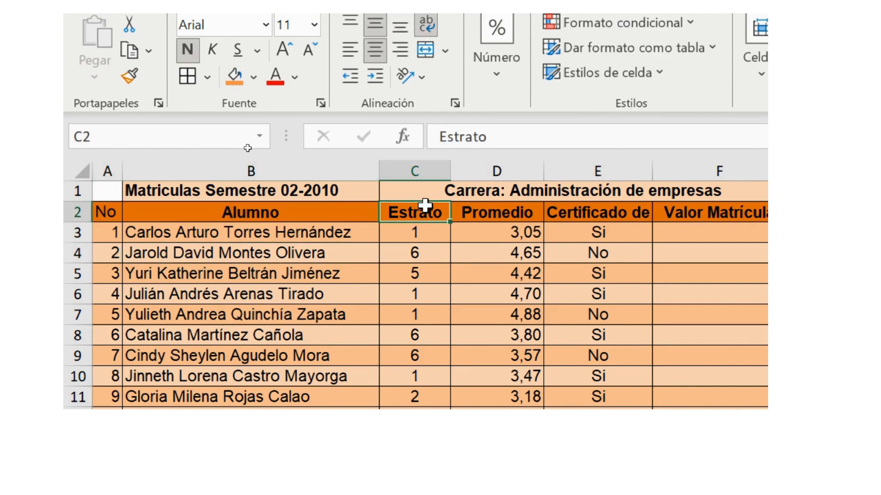
left_click(535, 219)
left_click(590, 218)
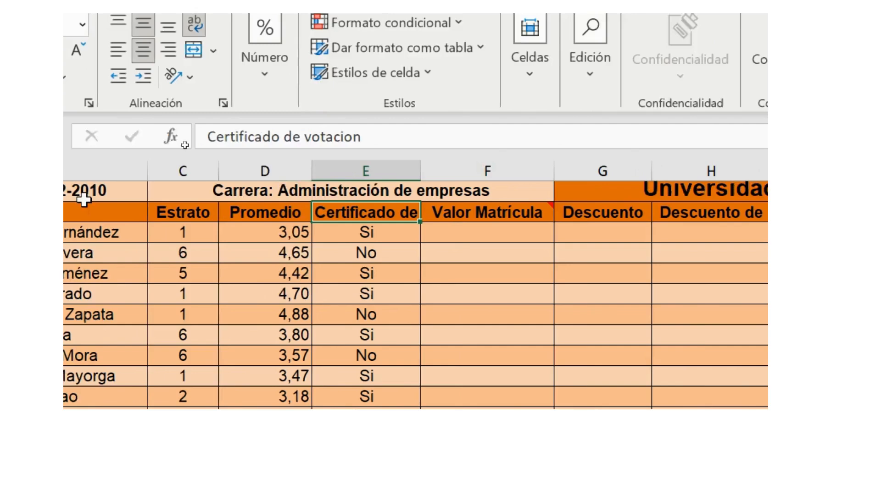
left_click_drag(73, 222, 74, 238)
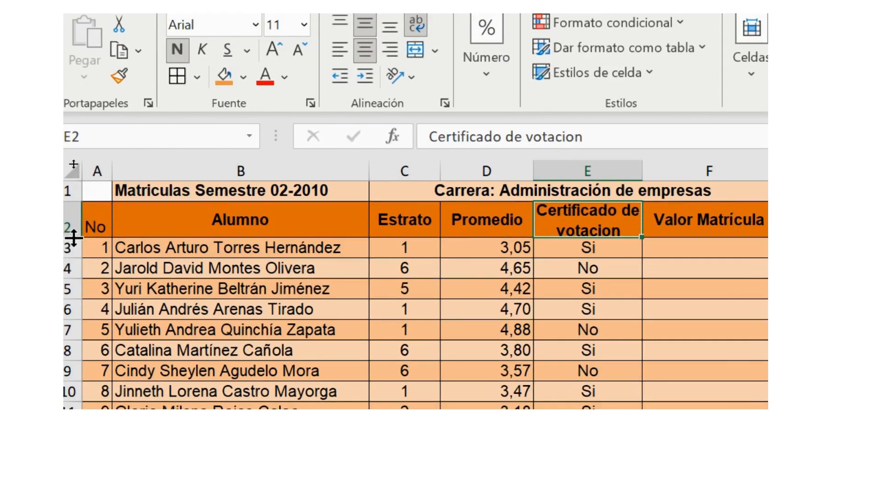
Step: Go through the Valor Matrícula, Descuento Electoral, Descuento de Rendimiento and Total a Pagar headings one by one
left_click(729, 225)
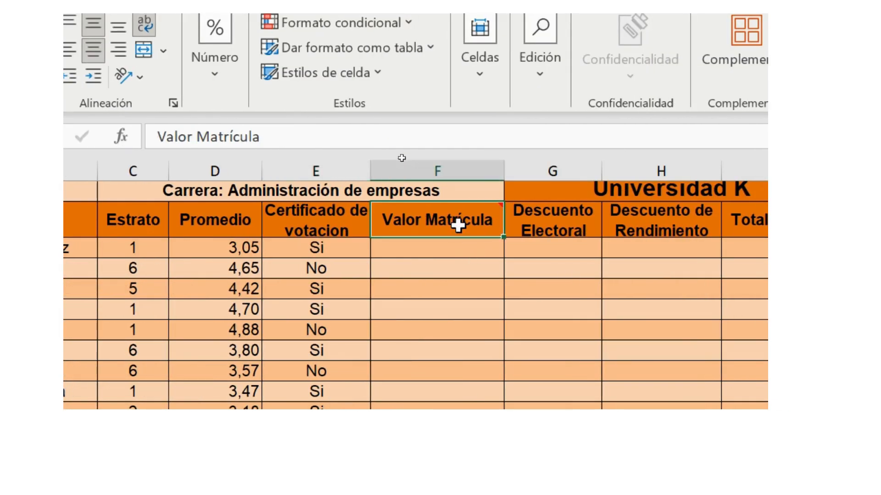
left_click(565, 218)
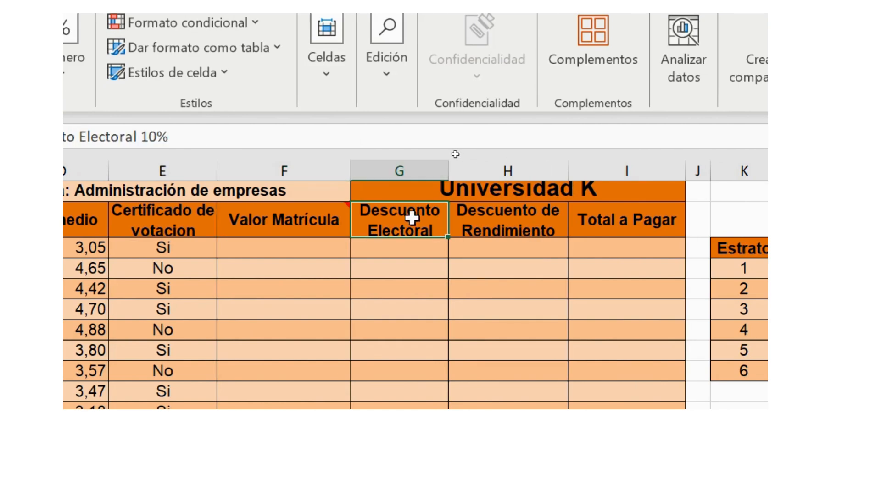
left_click(473, 218)
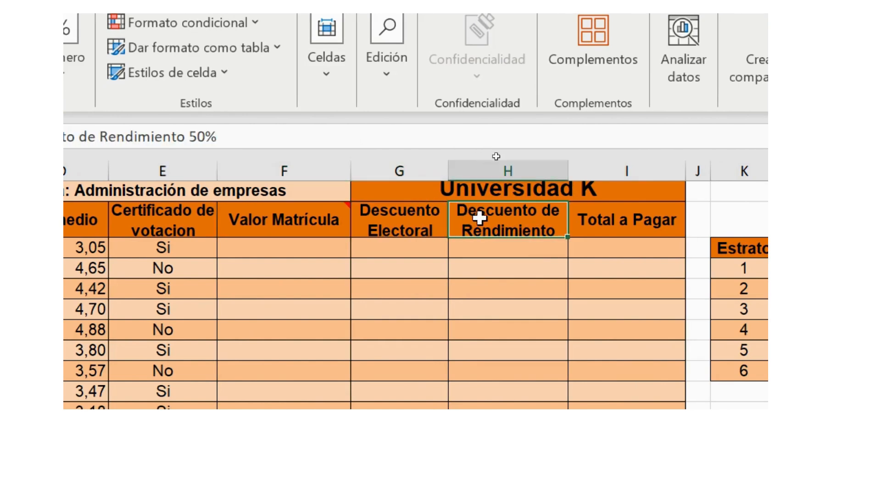
left_click(597, 234)
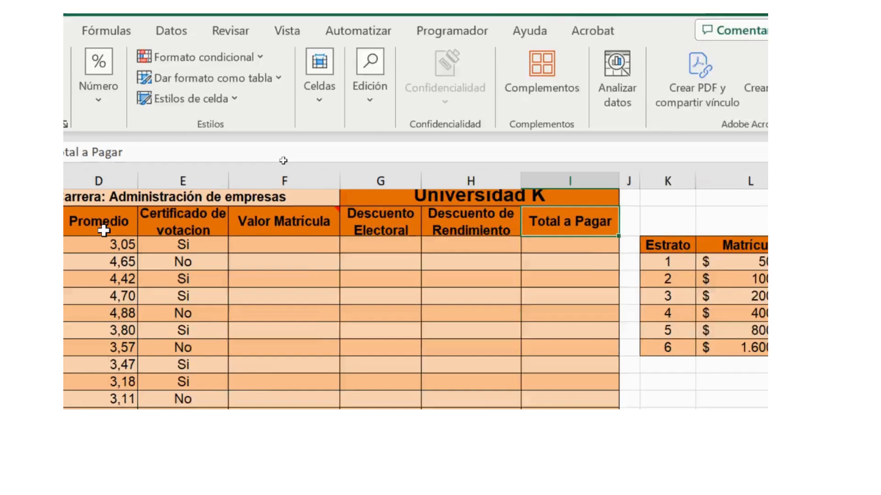
Step: Highlight the whole student list from No to Total a Pagar, and the empty columns from Valor Matrícula to Total a Pagar
scroll(283, 183, "down", 3)
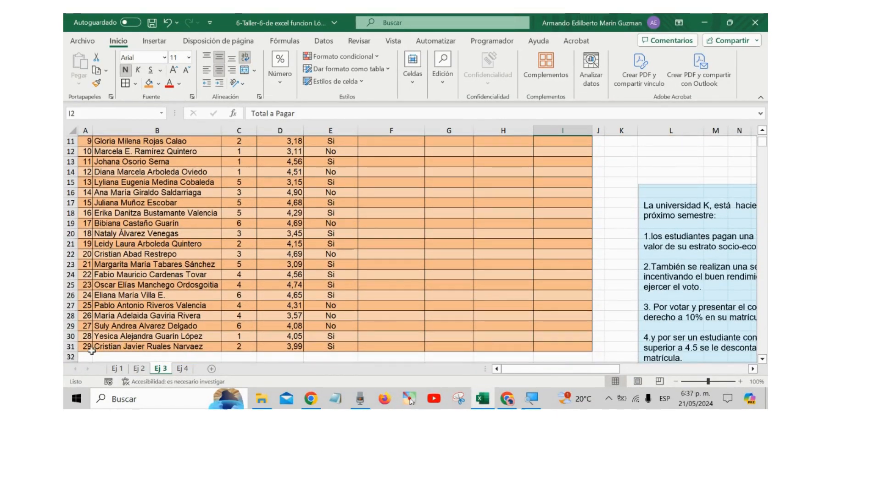
scroll(182, 268, "up", 3)
left_click_drag(87, 160, 570, 301)
scroll(541, 241, "up", 1)
scroll(541, 241, "up", 5)
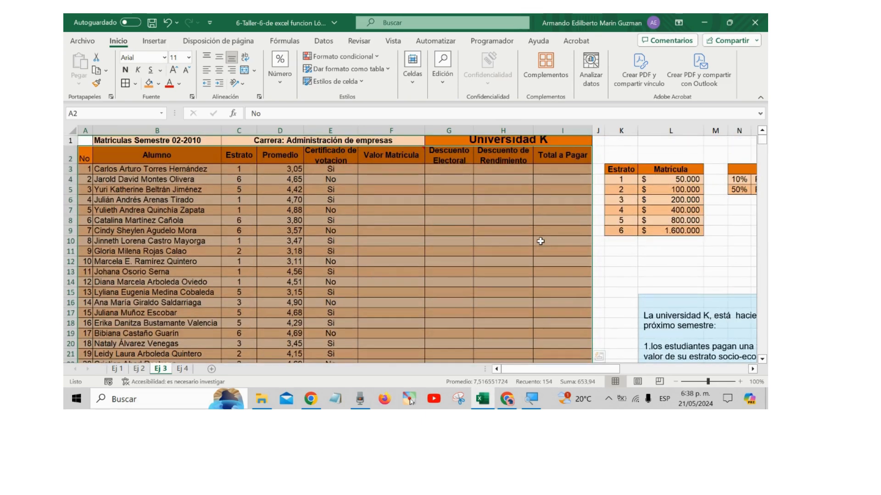
left_click(402, 181)
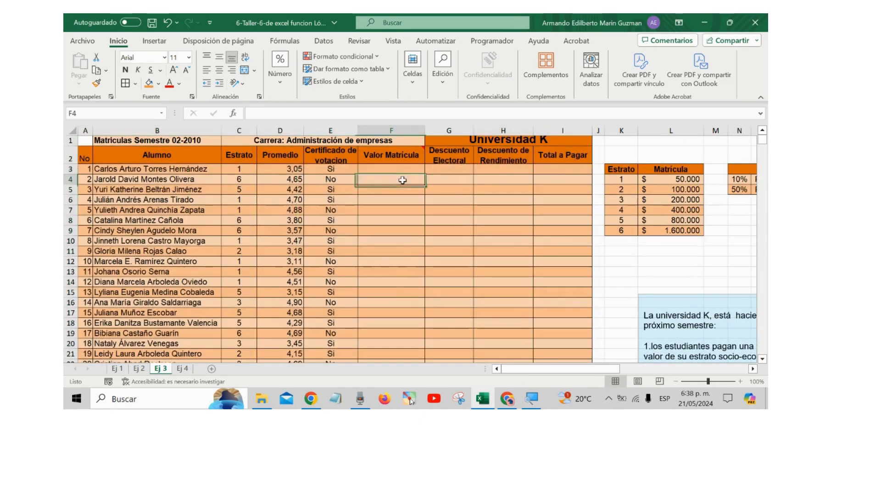
left_click(400, 156)
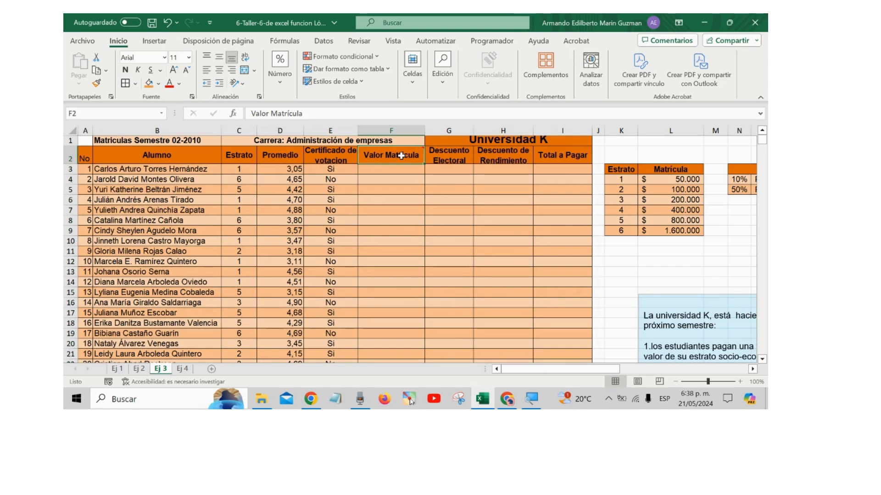
left_click_drag(407, 156, 554, 352)
scroll(537, 344, "up", 4)
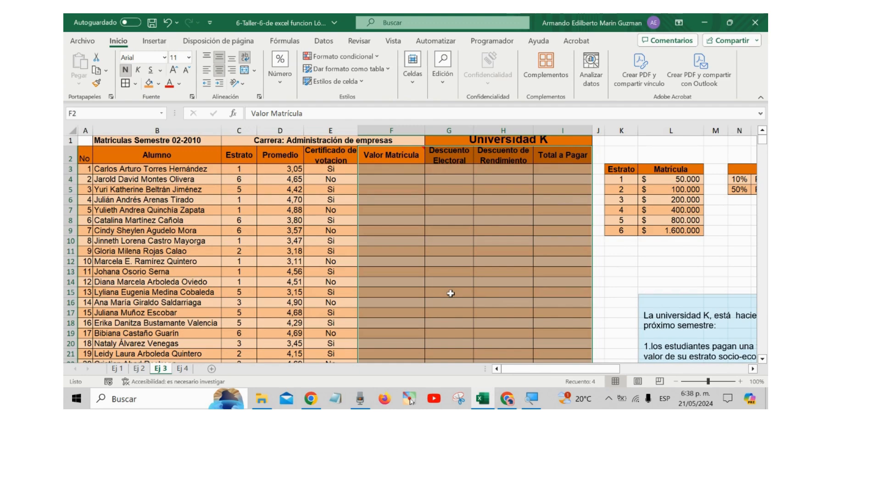
Step: Format the student data in A2:E31 as a table with headers, using a light orange table style
left_click(190, 179)
left_click_drag(87, 155, 335, 358)
scroll(338, 305, "up", 4)
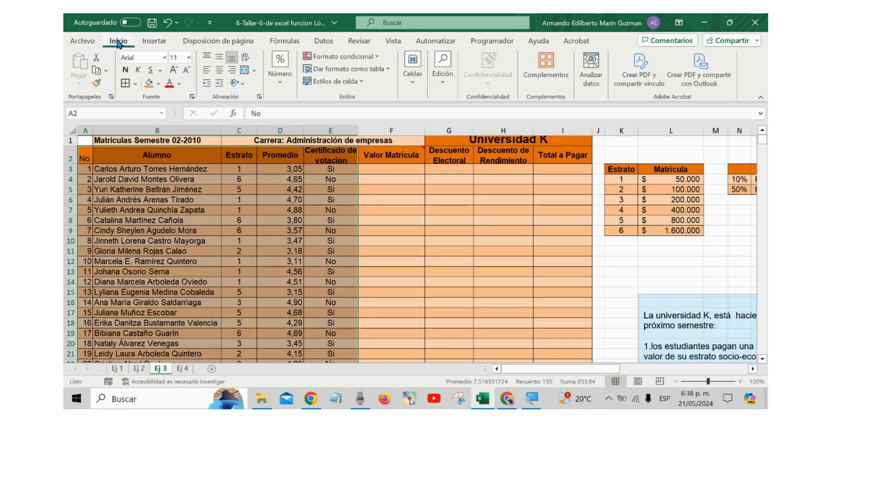
left_click(375, 57)
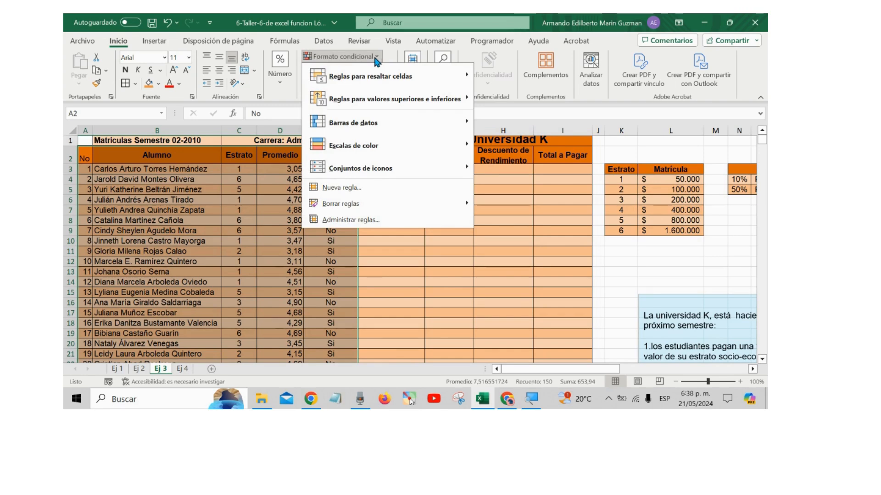
left_click(298, 81)
left_click(329, 70)
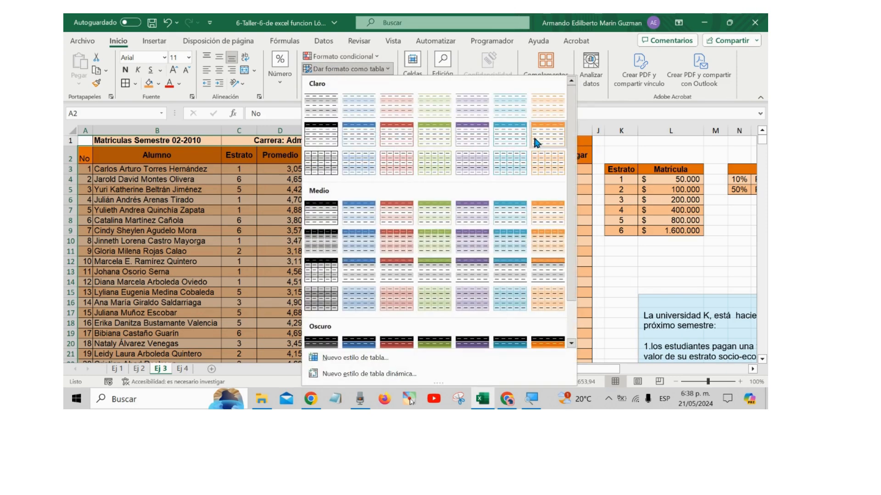
left_click(548, 134)
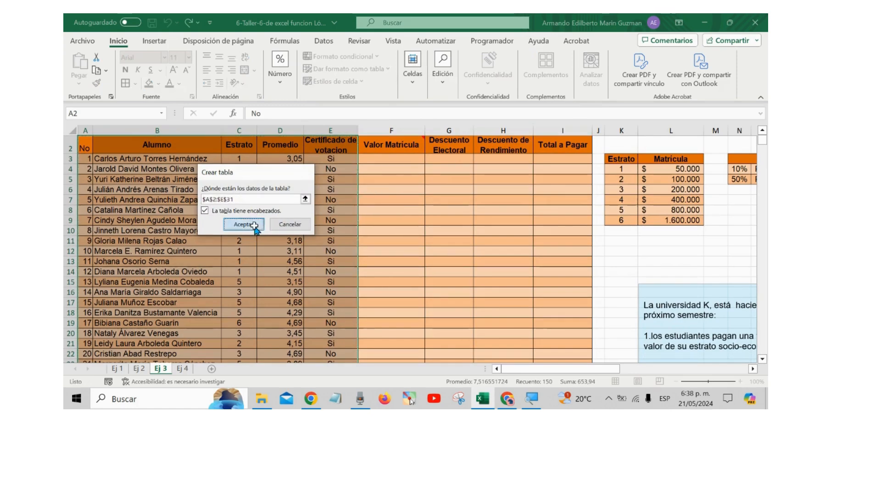
left_click(248, 225)
left_click(254, 220)
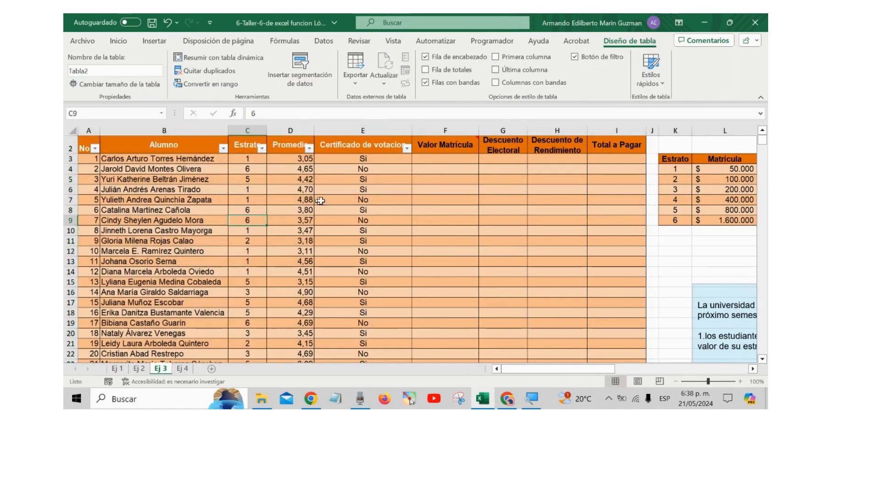
Step: Review the new table's rows, its headings from No to Certificado de votacion, and its table name
scroll(365, 193, "down", 4)
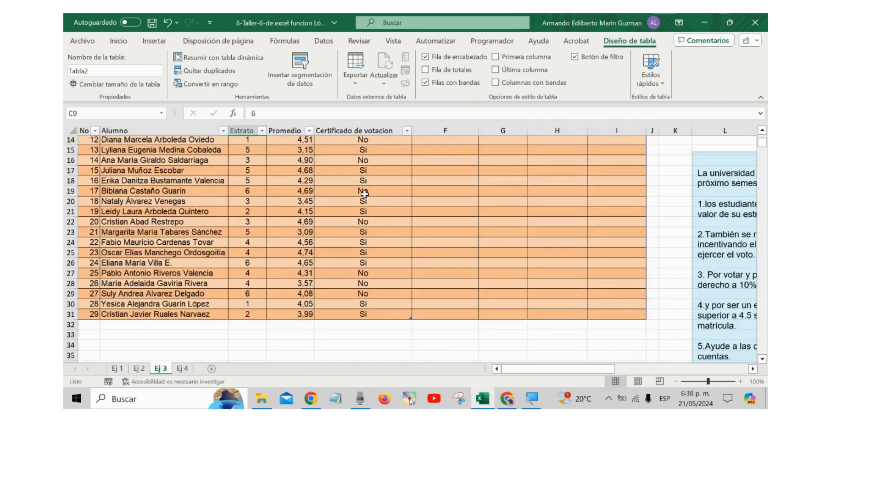
scroll(365, 193, "up", 4)
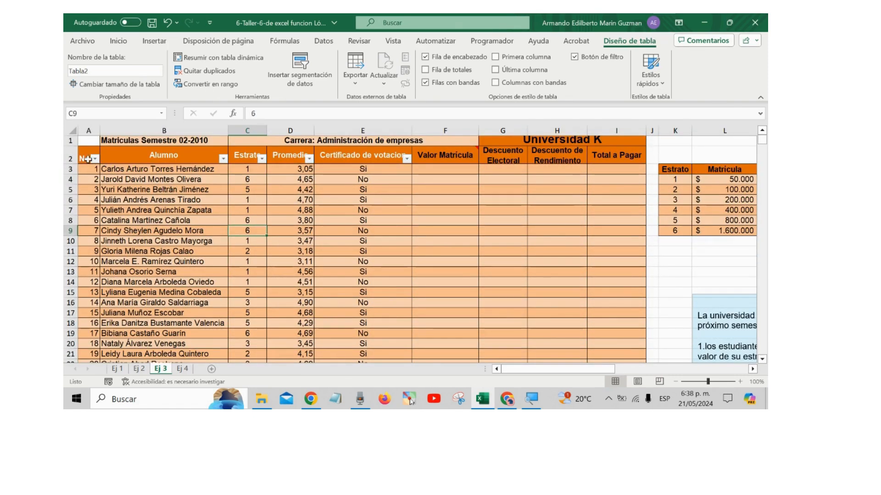
left_click(138, 155)
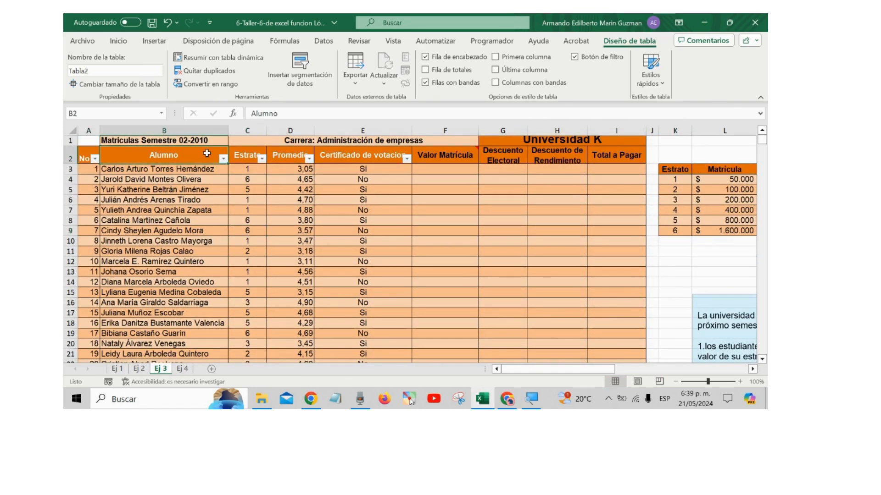
left_click(240, 155)
left_click(285, 155)
left_click(336, 156)
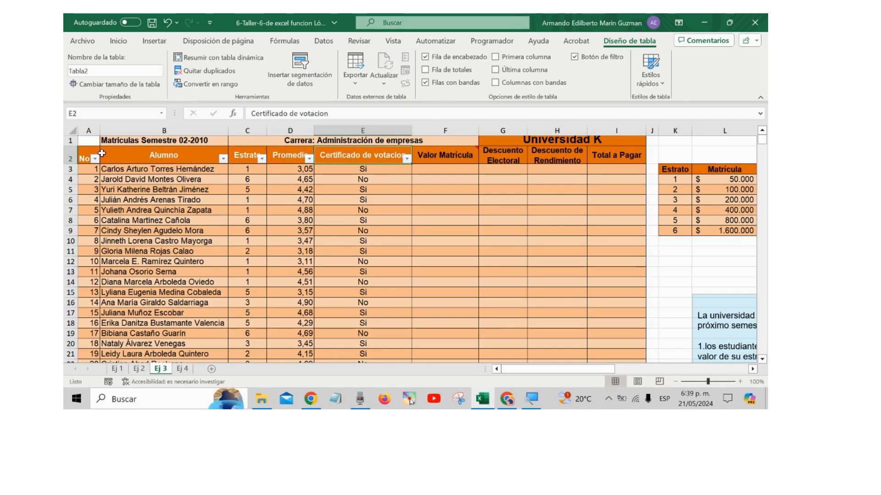
left_click(86, 152)
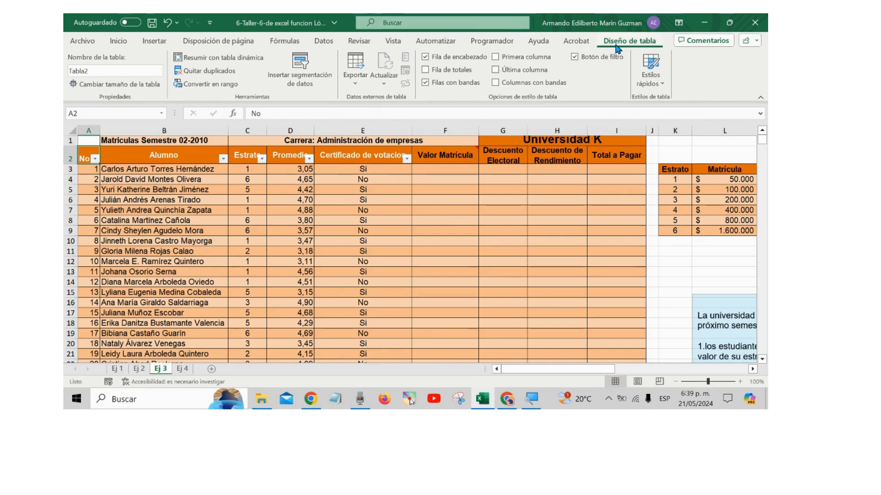
left_click(78, 72)
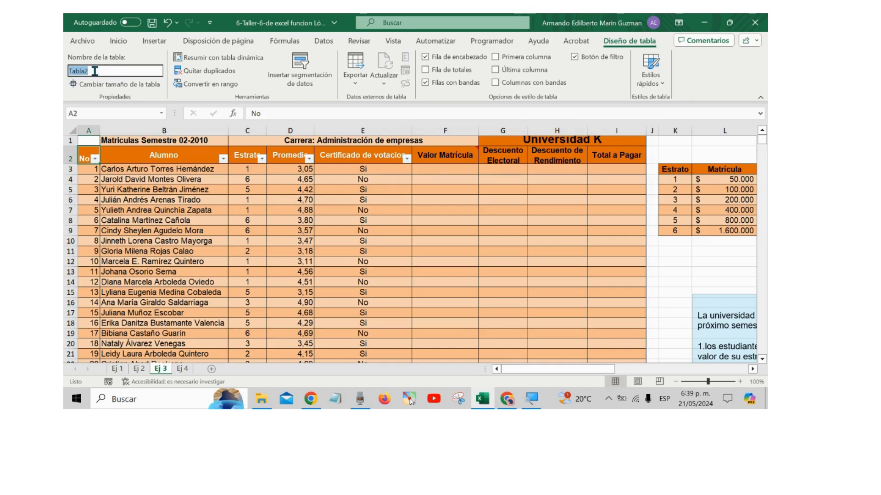
Step: Examine the empty columns from Valor Matrícula to Total a Pagar that lie outside the formatted table
left_click_drag(449, 158, 601, 271)
scroll(601, 271, "up", 5)
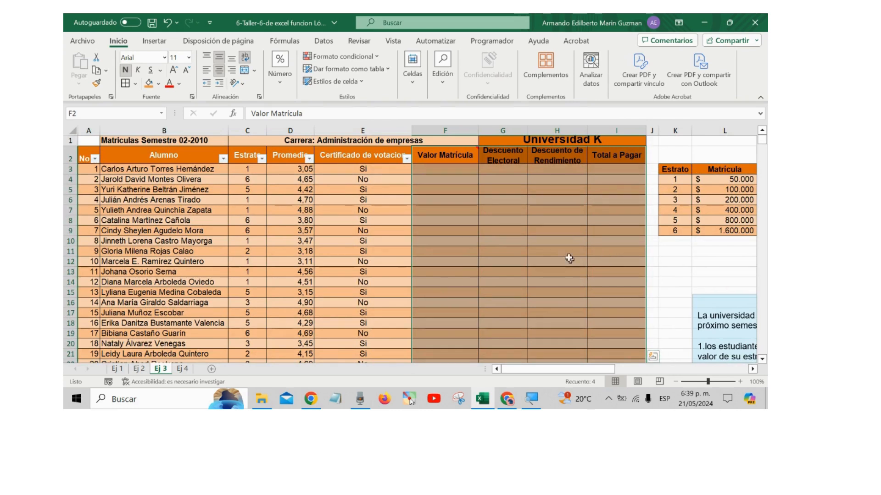
left_click(504, 210)
left_click_drag(454, 172, 592, 183)
scroll(591, 184, "down", 3)
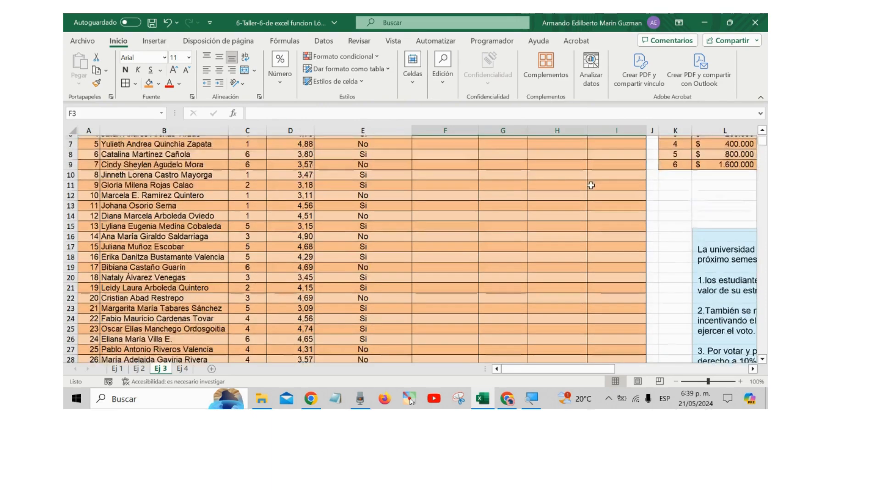
scroll(587, 190, "up", 3)
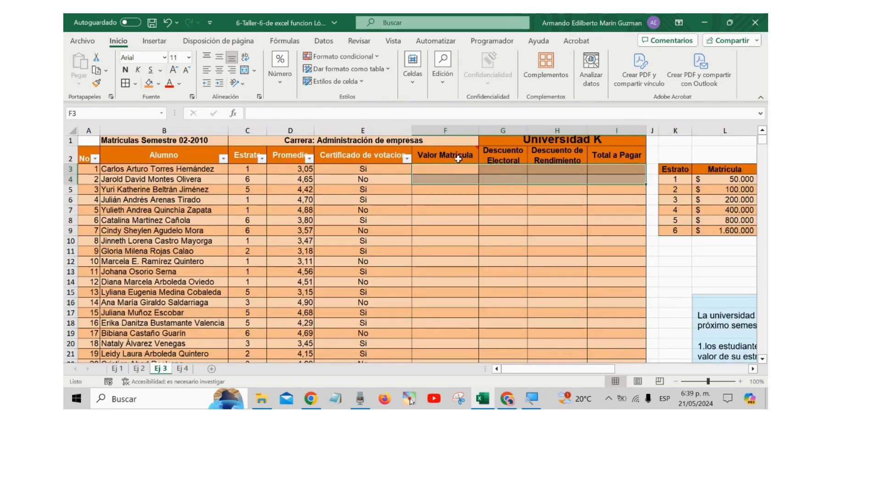
scroll(394, 248, "down", 7)
scroll(459, 240, "up", 7)
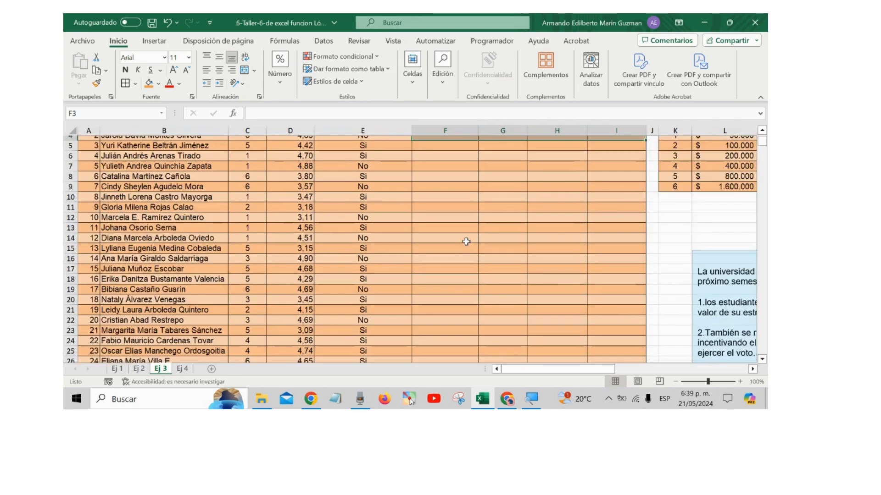
Step: Examine the Estrato and Matrícula fee list, the Descuentos list and the exercise instructions beside the student table
left_click_drag(552, 369, 608, 369)
left_click_drag(381, 171, 385, 231)
left_click_drag(419, 171, 423, 231)
left_click_drag(558, 173, 558, 190)
scroll(480, 271, "down", 5)
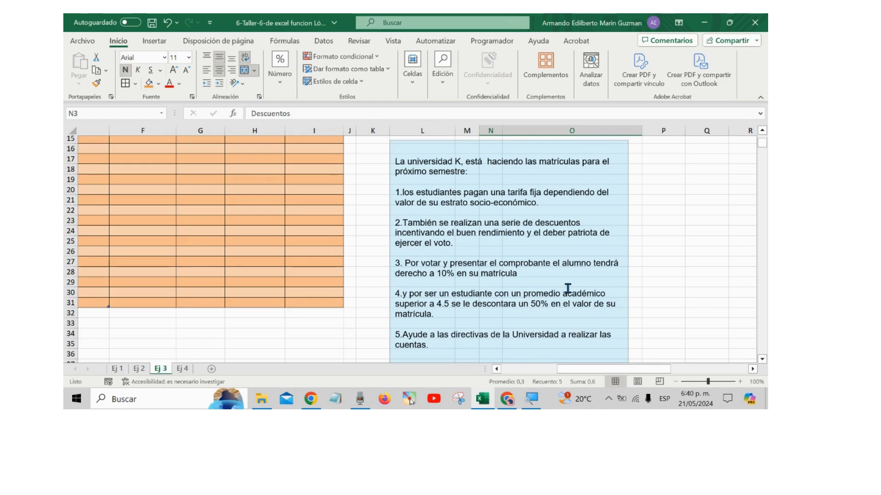
Step: Read the exercise's fifth instruction and review the Estrato column of the student table
scroll(568, 288, "down", 2)
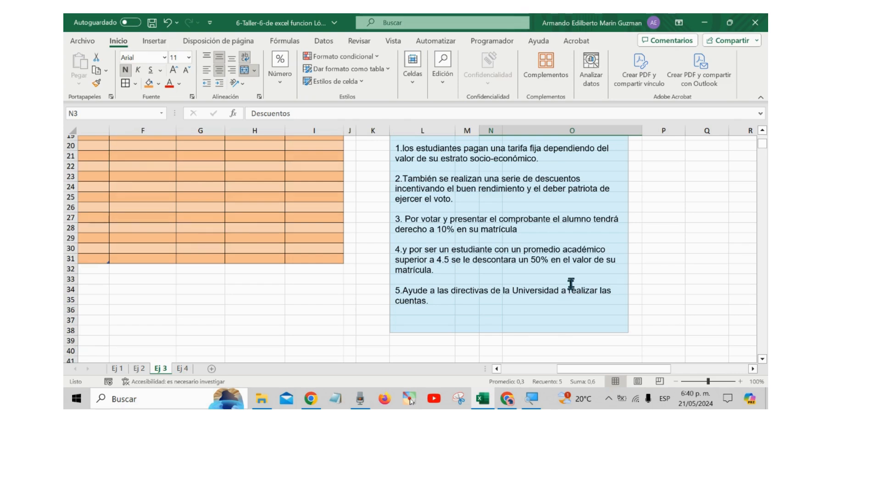
left_click_drag(399, 289, 420, 301)
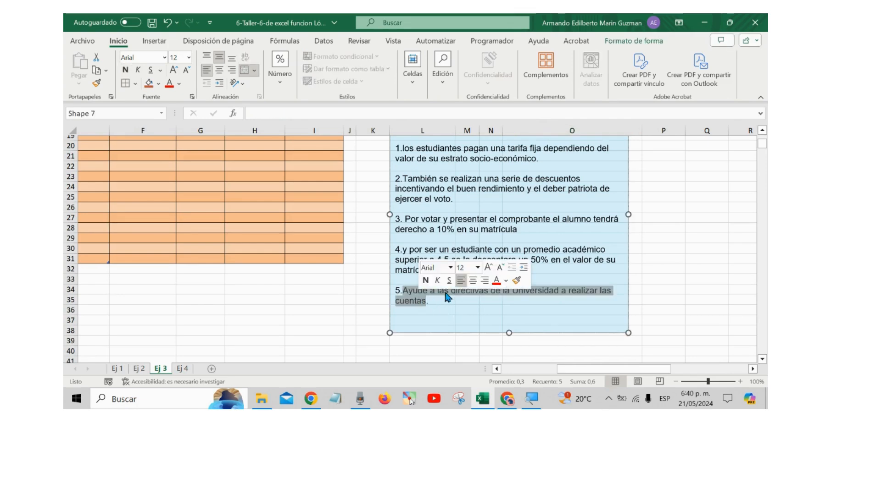
left_click(559, 294)
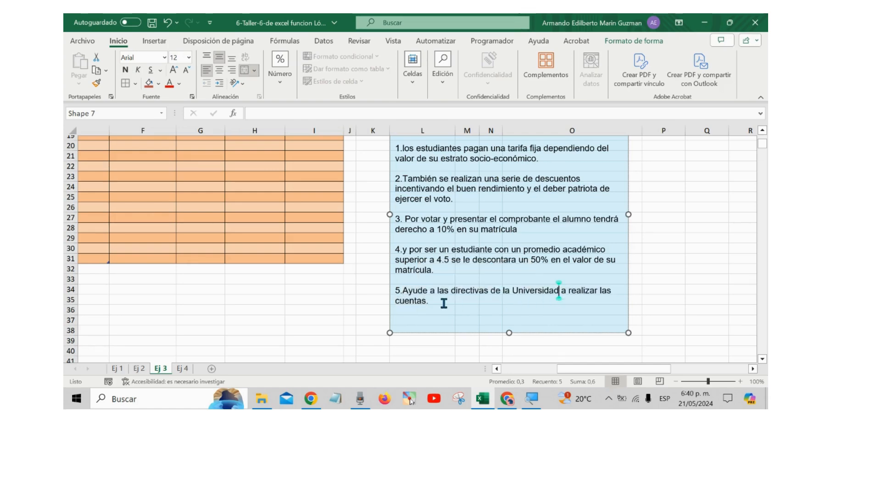
left_click_drag(550, 369, 499, 370)
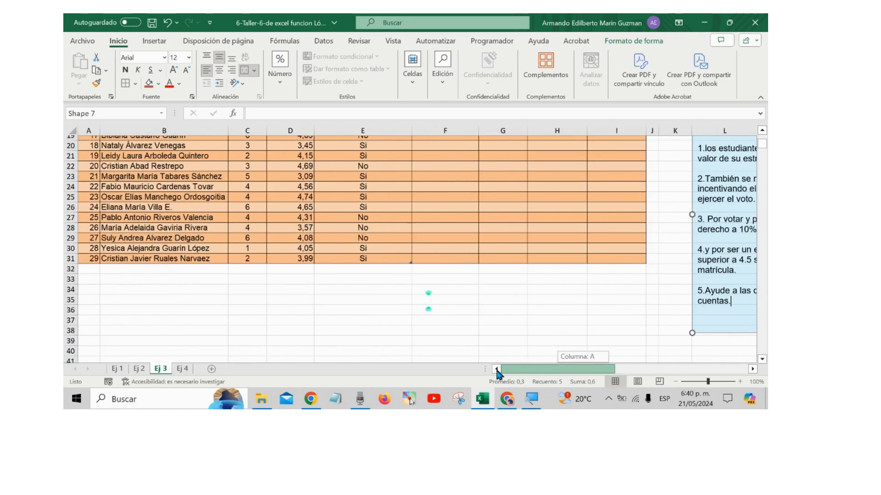
scroll(385, 307, "up", 6)
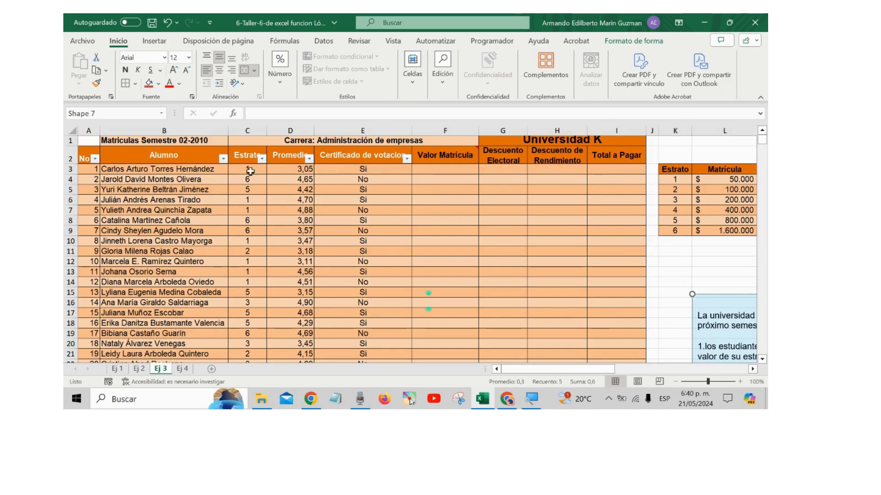
left_click(251, 159)
left_click_drag(251, 159, 241, 369)
scroll(275, 338, "up", 4)
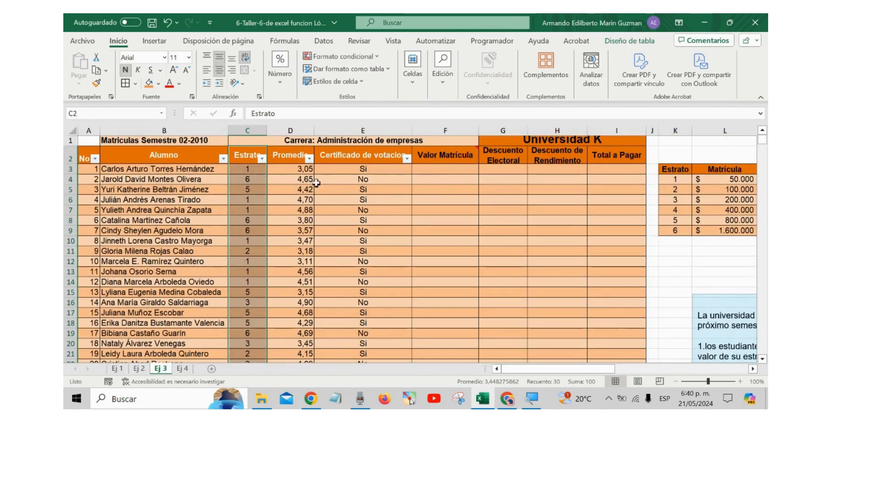
Step: Widen the Promedio column slightly and narrow the Certificado de votacion column so its heading wraps onto two lines
left_click(295, 158)
left_click_drag(315, 133, 321, 132)
left_click_drag(300, 170, 336, 386)
scroll(404, 205, "up", 4)
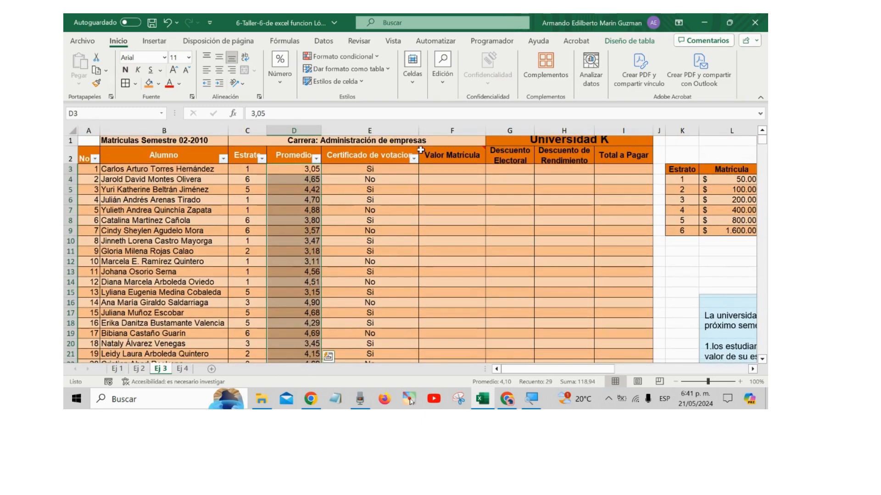
left_click(398, 154)
left_click_drag(417, 132, 408, 131)
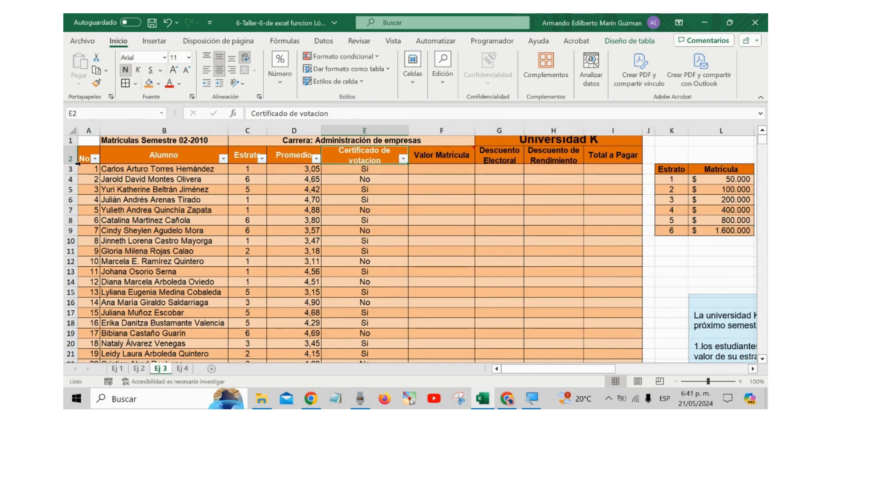
Step: Increase the height of header row 2 to give its wrapped headings more room
left_click_drag(78, 164, 74, 165)
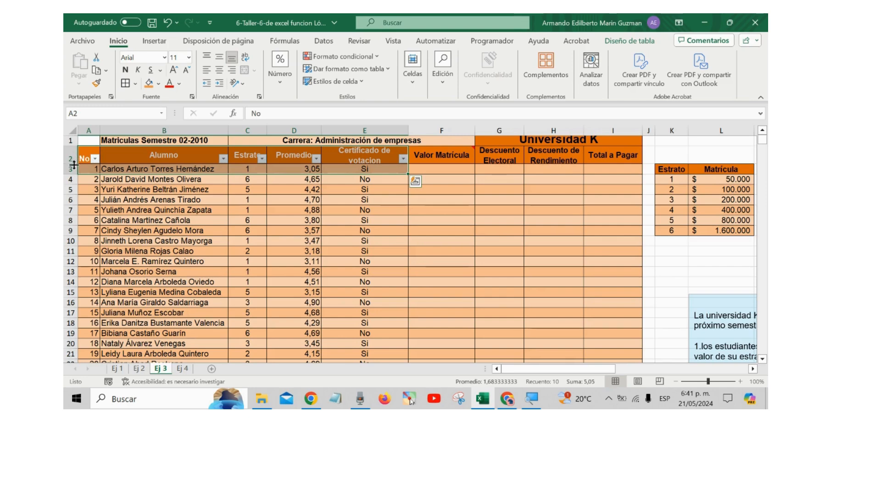
left_click(110, 161)
left_click_drag(74, 164, 74, 173)
Step: Examine the Estrato and Promedio headings and the students' averages down the Promedio column
left_click(239, 162)
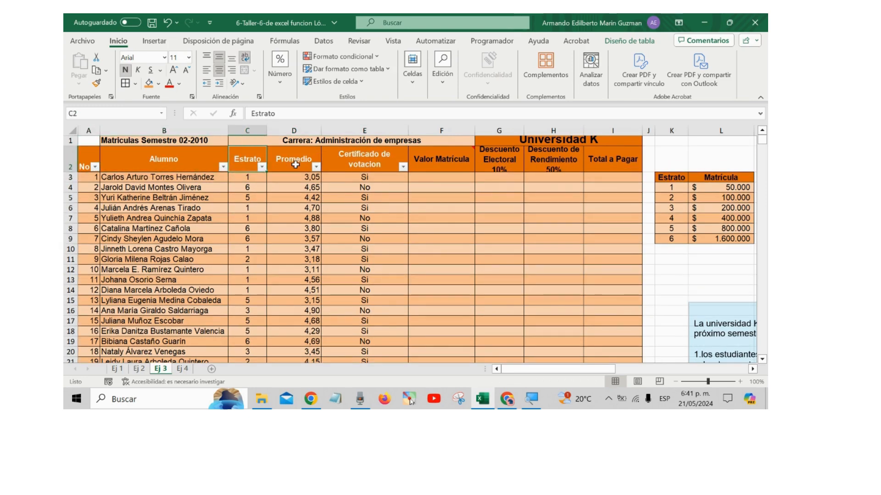
left_click(294, 162)
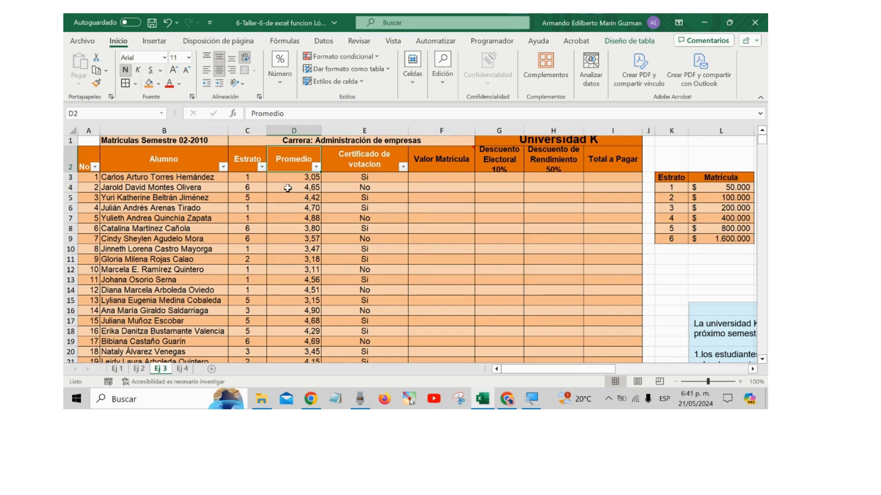
scroll(298, 262, "down", 2)
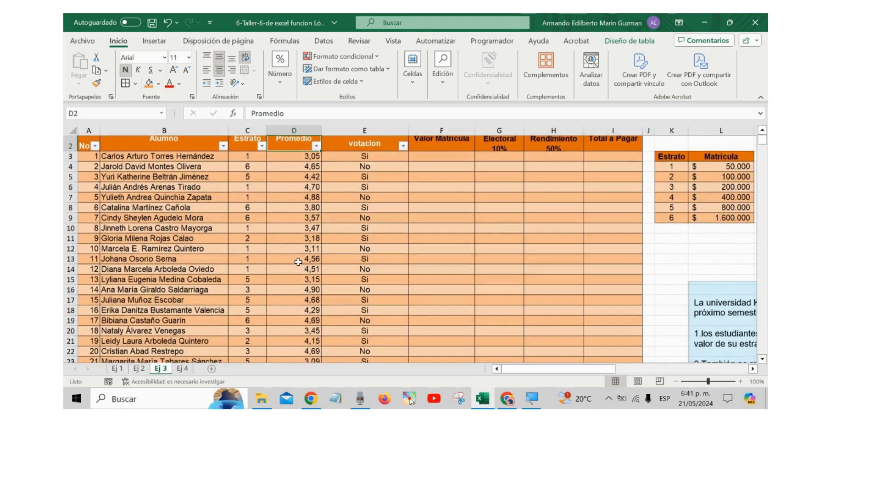
scroll(295, 262, "down", 2)
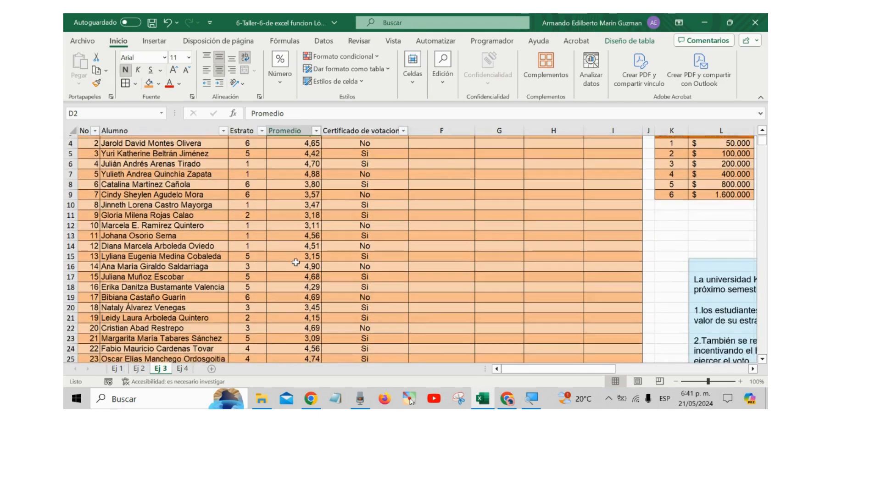
scroll(295, 262, "down", 2)
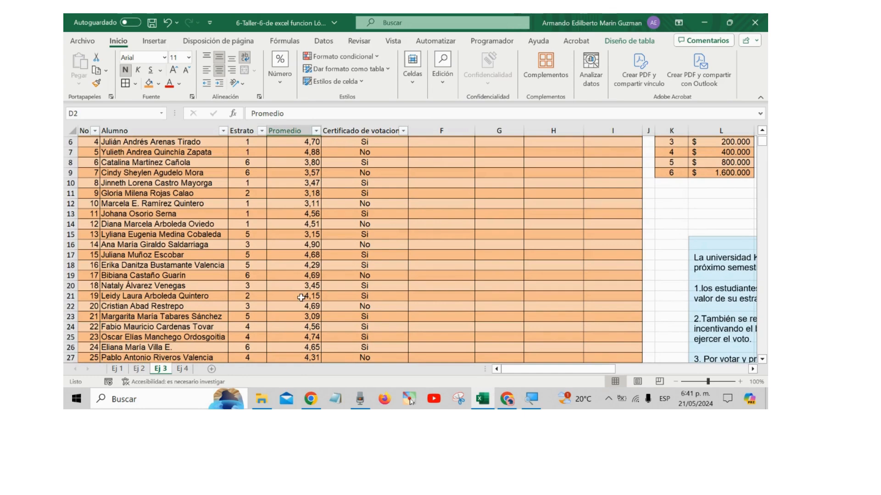
left_click(301, 297)
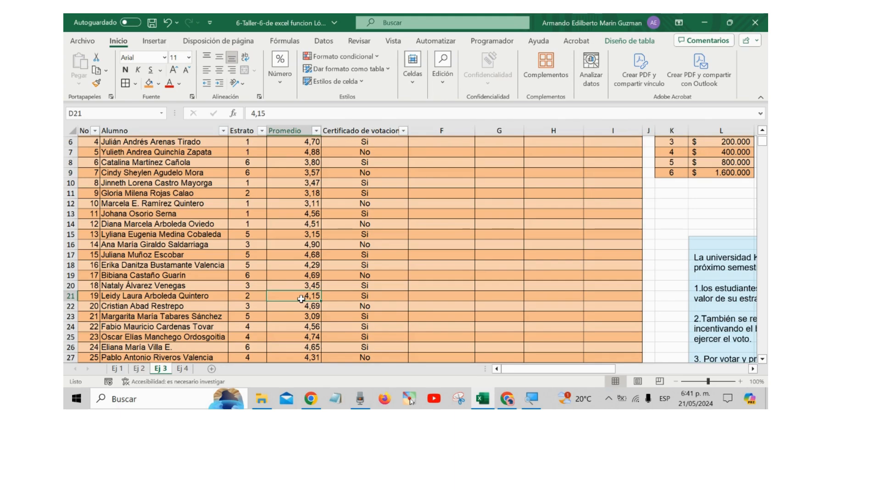
scroll(301, 299, "down", 4)
scroll(301, 299, "down", 1)
scroll(305, 275, "up", 3)
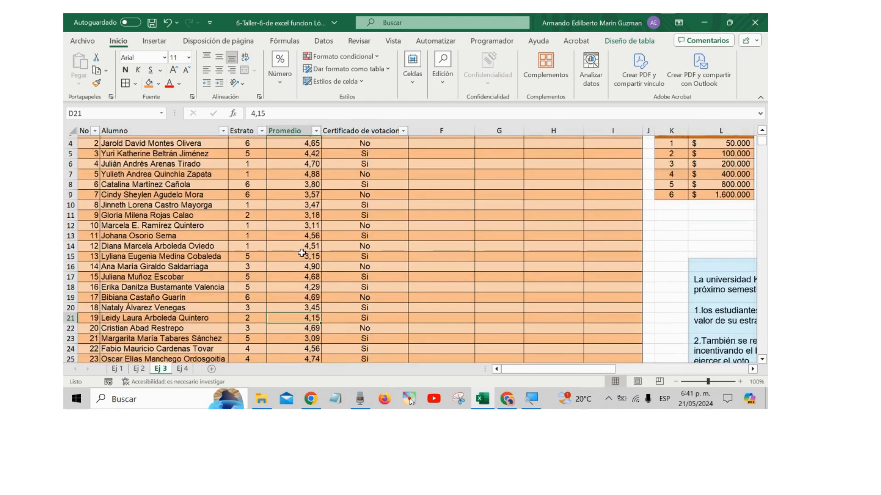
scroll(301, 253, "up", 1)
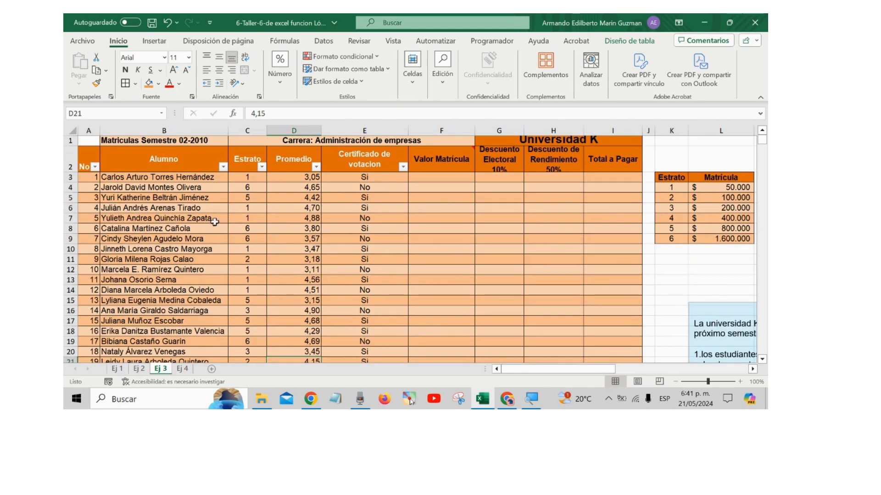
Step: Set the Promedio of student No 9 in cell D11 to 4,5, using a decimal comma
left_click(248, 261)
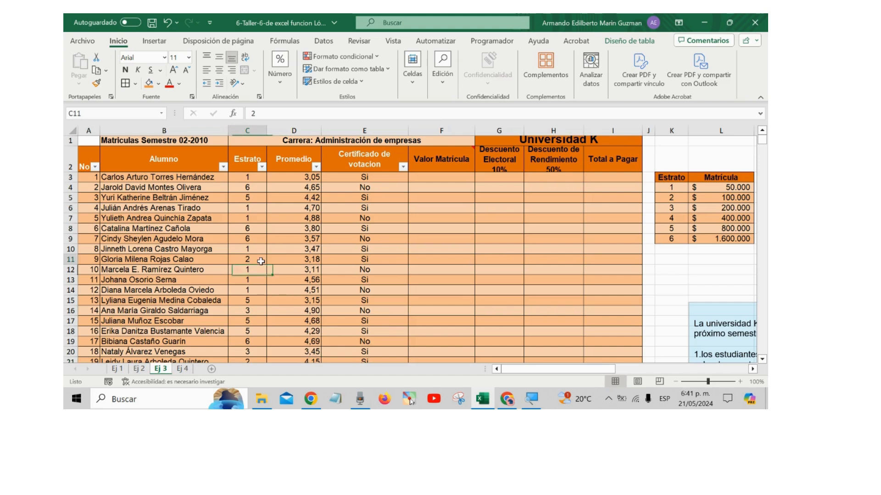
left_click(163, 261)
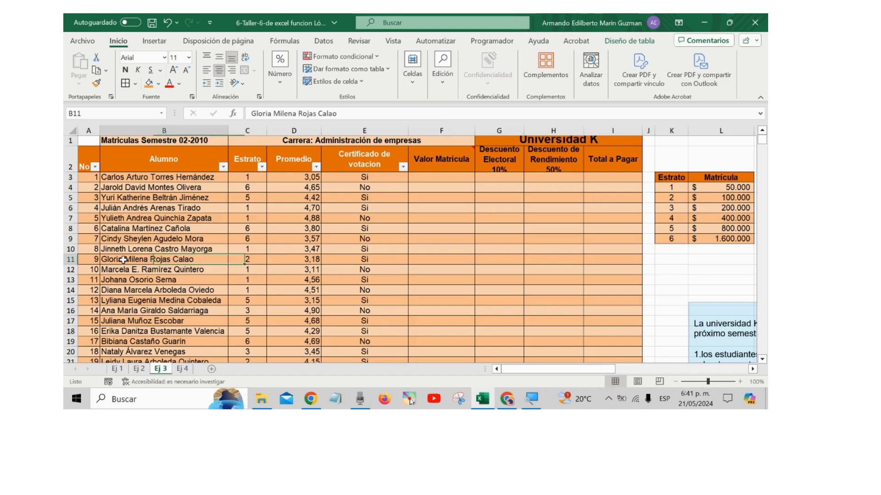
left_click(283, 262)
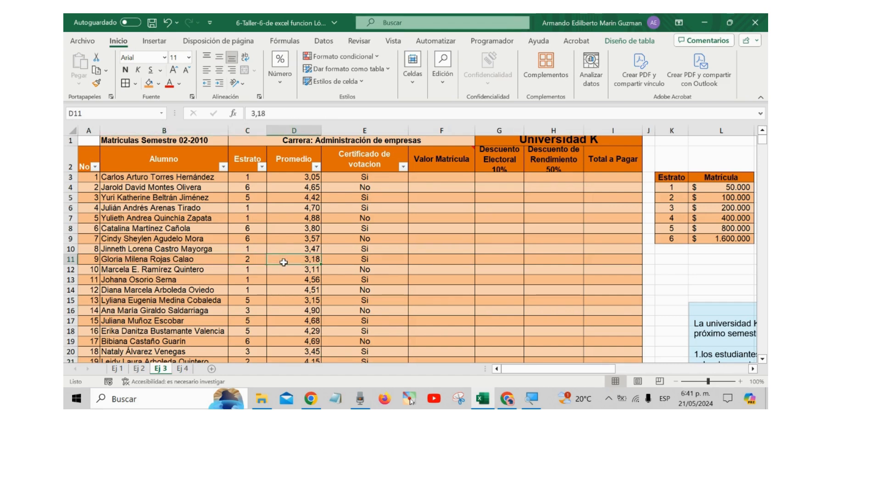
key("BackSpace")
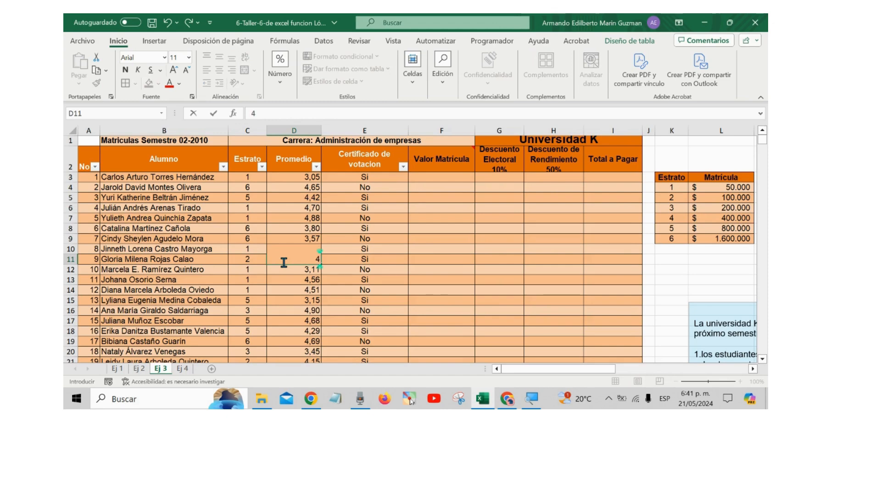
key("Return")
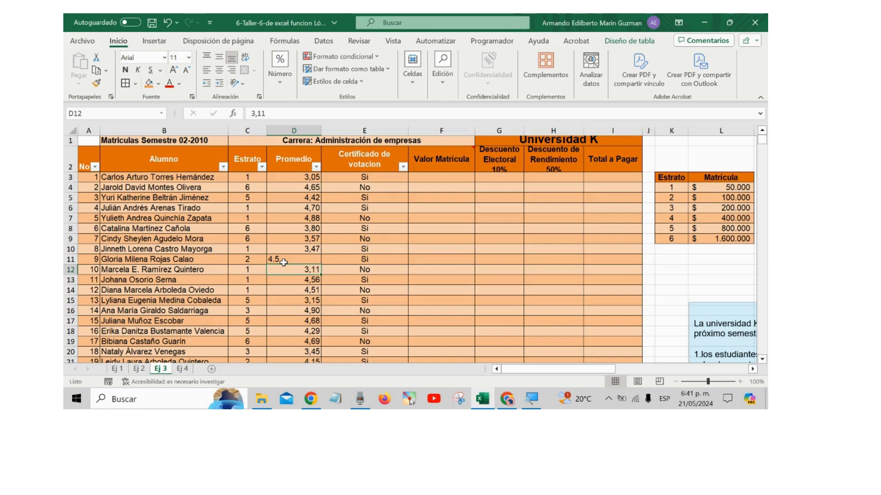
double_click(311, 261)
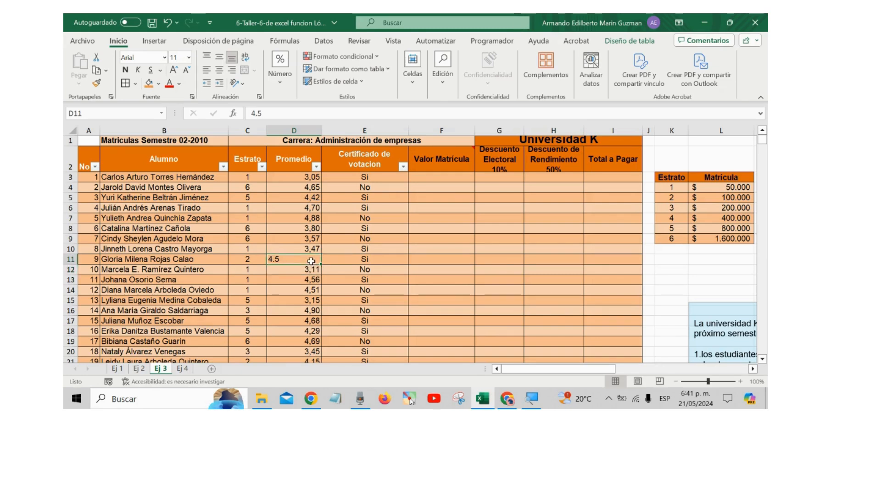
key("BackSpace")
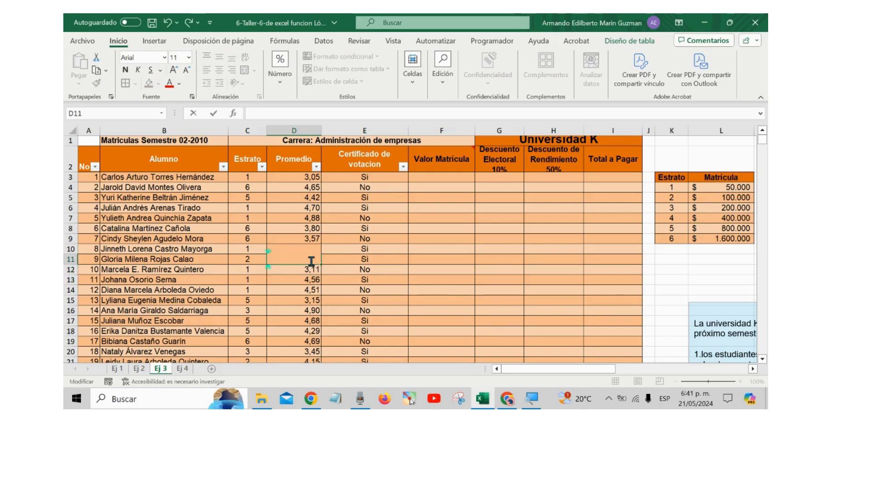
type(",5")
key("Return")
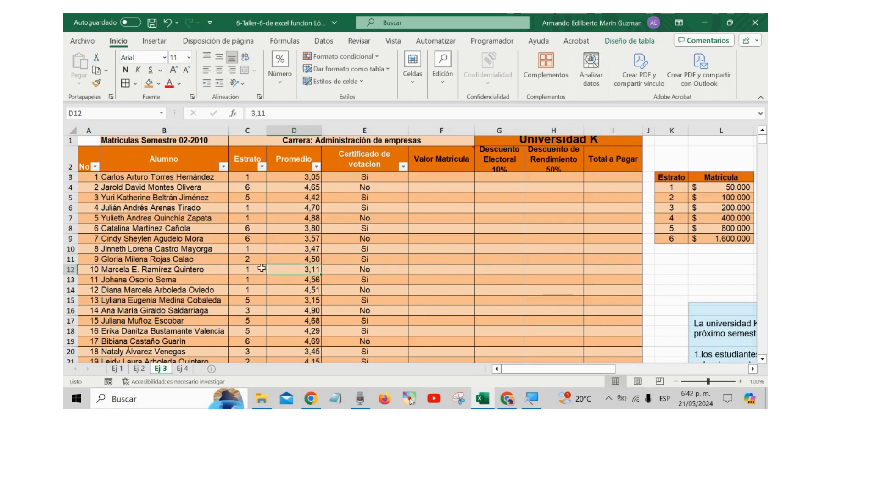
Step: Compare student No 9's Estrato, Promedio and voting certificate with the Matrícula fee list and the Descuentos rules
left_click(254, 261)
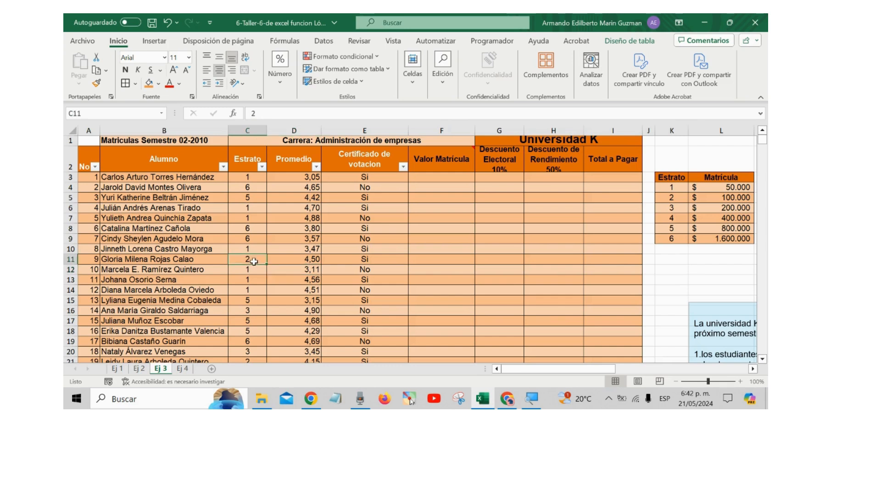
left_click(280, 260)
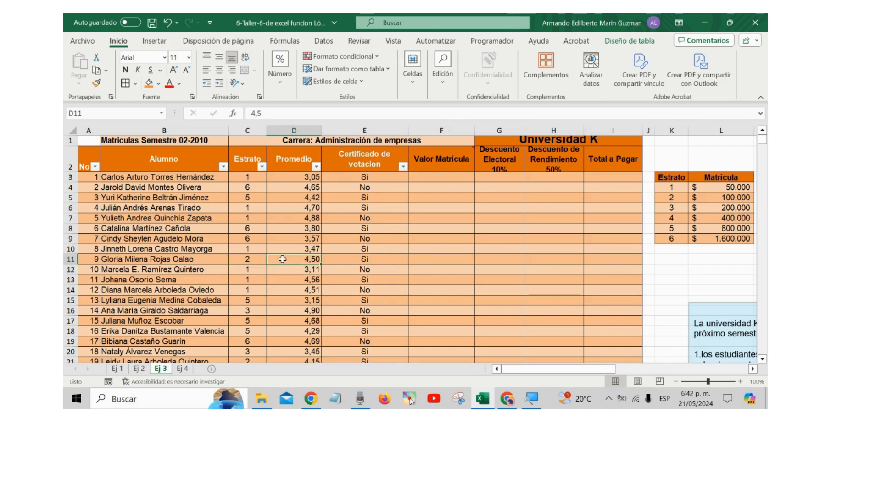
left_click(344, 260)
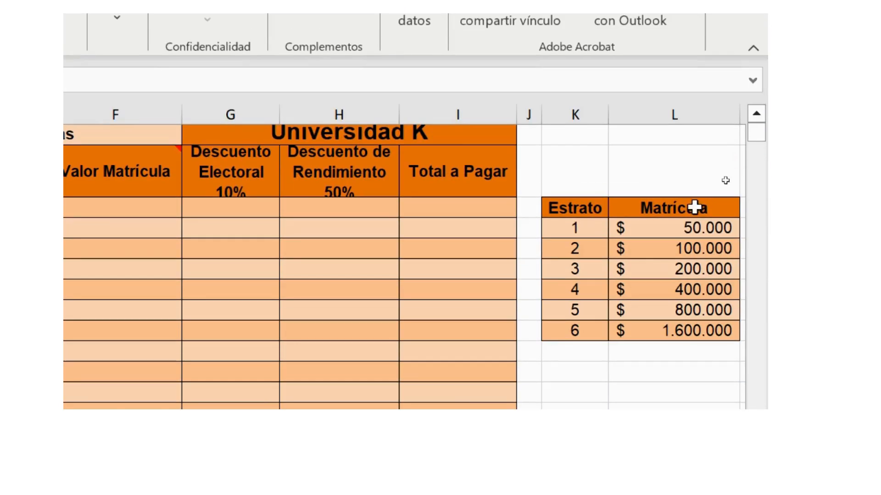
left_click(576, 254)
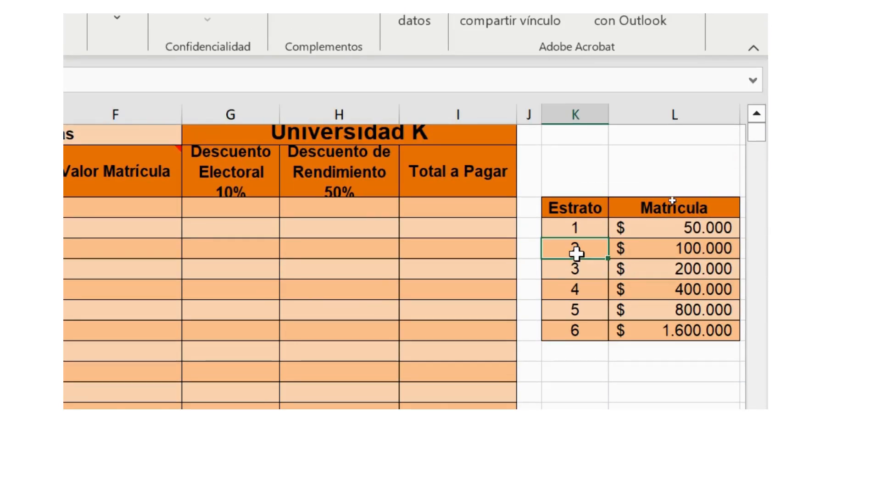
left_click(659, 252)
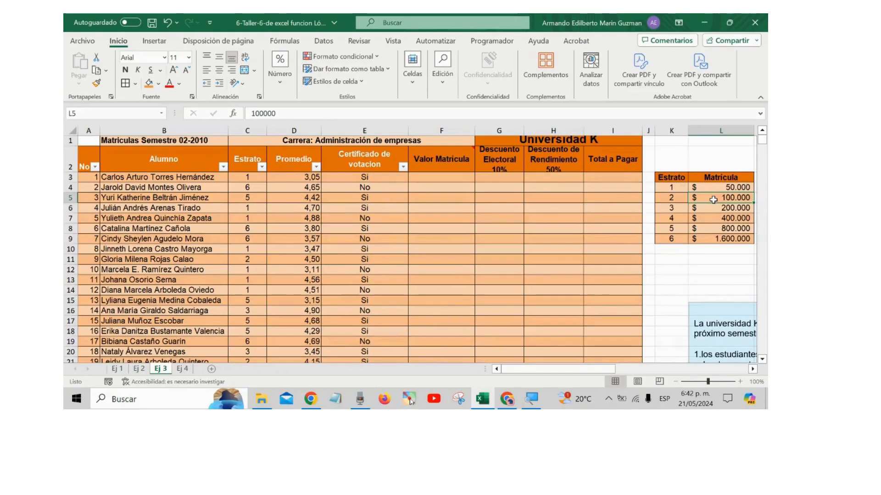
left_click_drag(610, 370, 661, 371)
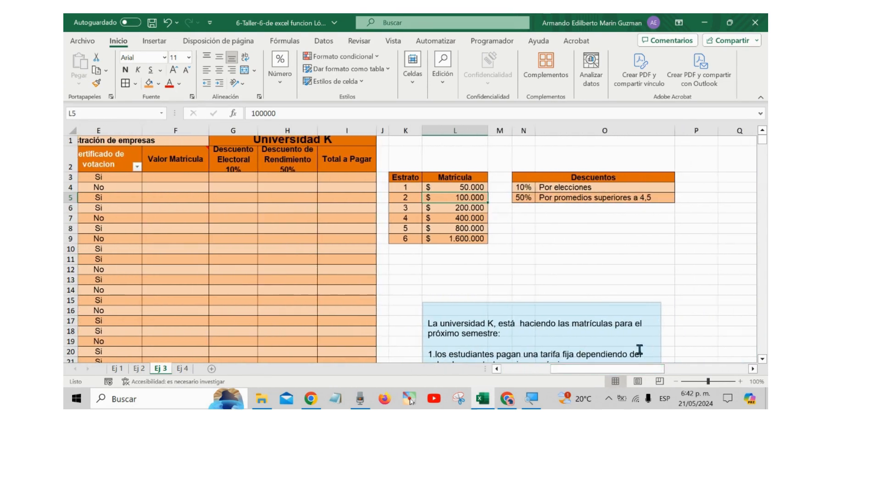
left_click(614, 178)
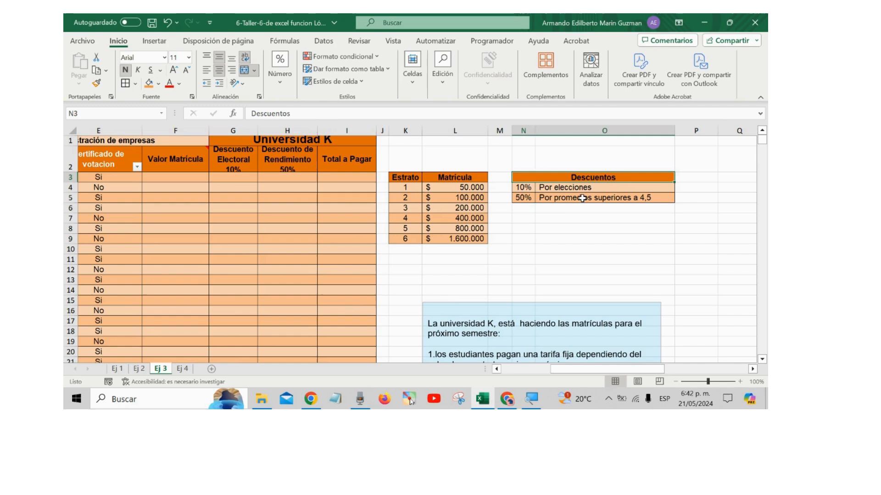
left_click(582, 198)
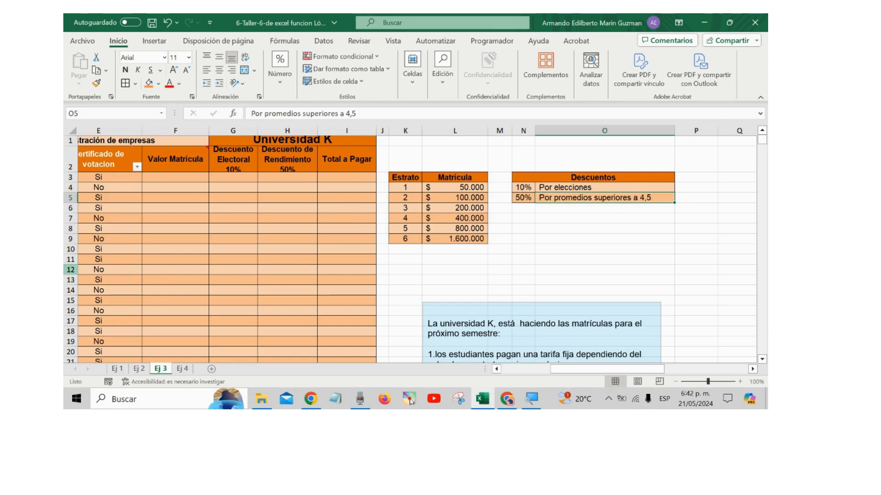
Step: Change the Promedio of student No 9 in cell D11 to 4,6
left_click_drag(653, 370, 472, 370)
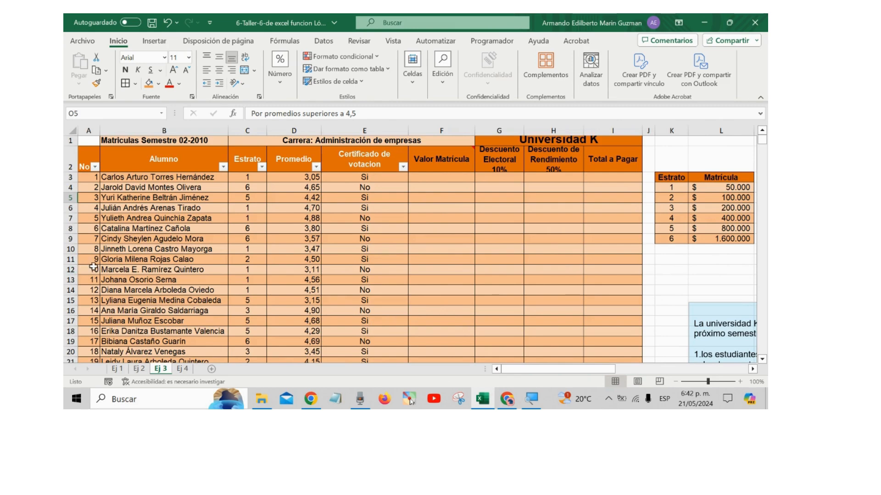
left_click(298, 261)
double_click(315, 259)
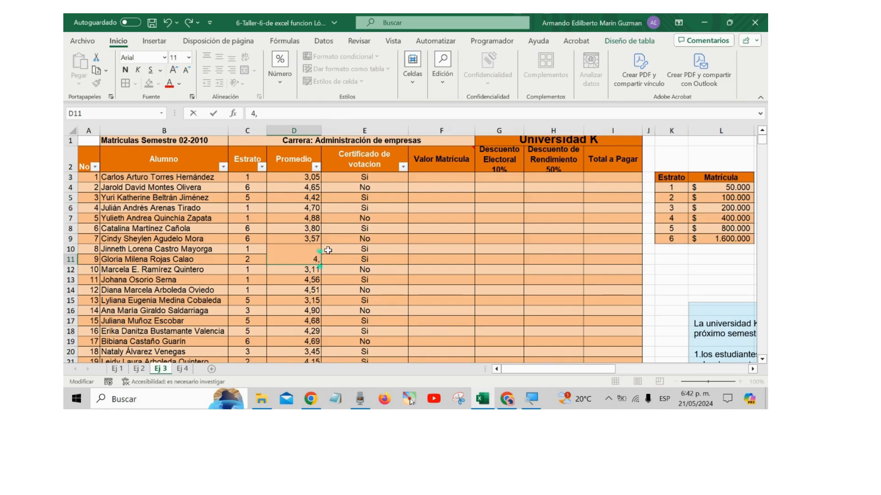
type("4,6")
key("Return")
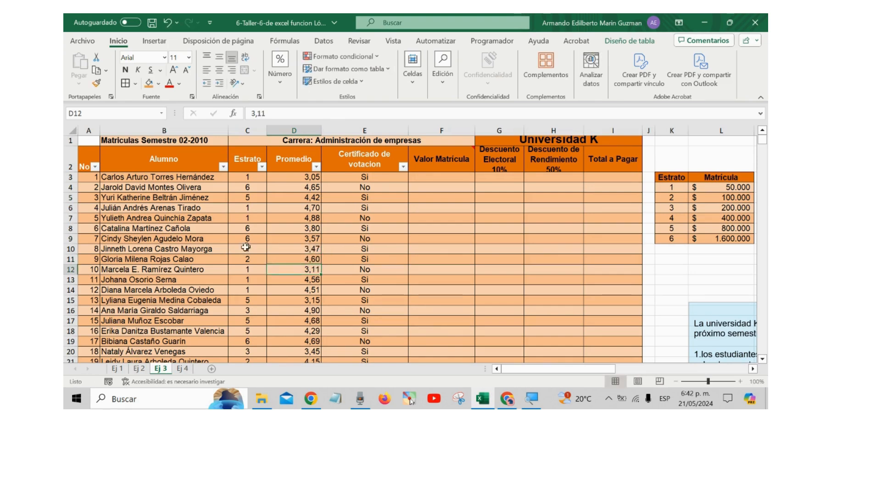
Step: Check student No 9's Estrato, Promedio and voting certificate against the Estrato 2 tuition fee and both Descuentos rules
left_click(236, 261)
left_click(302, 260)
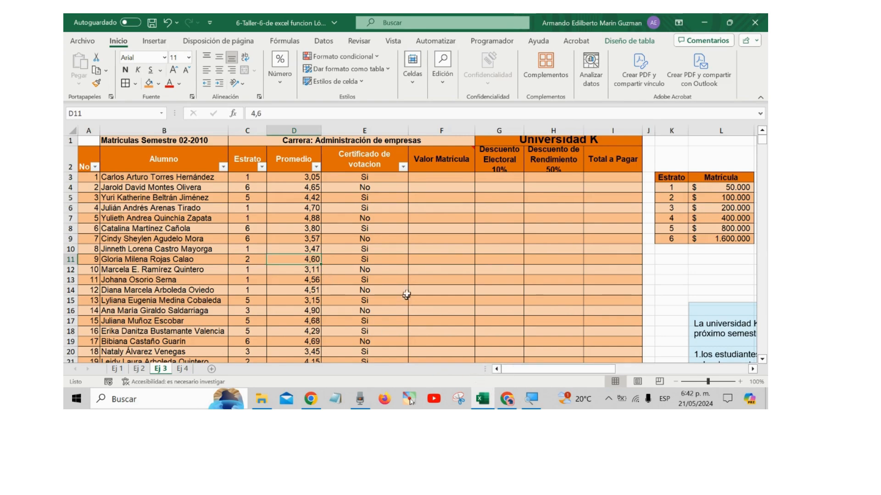
left_click(388, 259)
left_click_drag(547, 369, 581, 367)
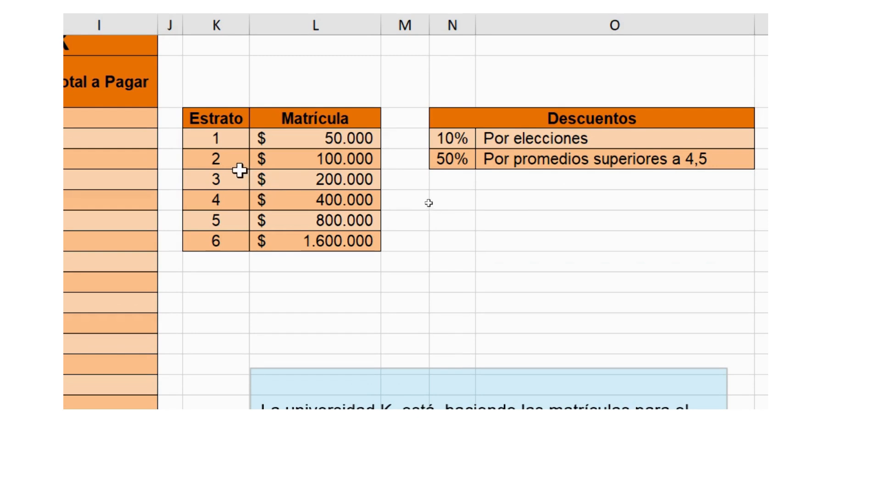
left_click_drag(229, 160, 299, 160)
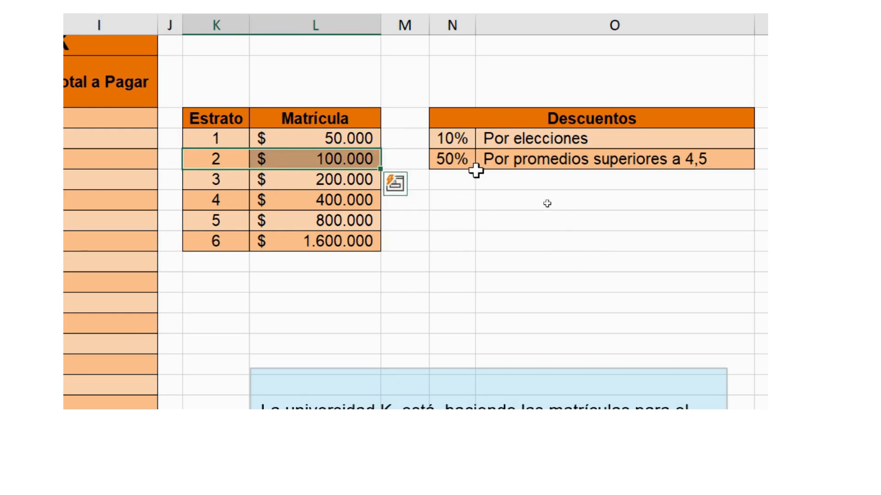
left_click(478, 161)
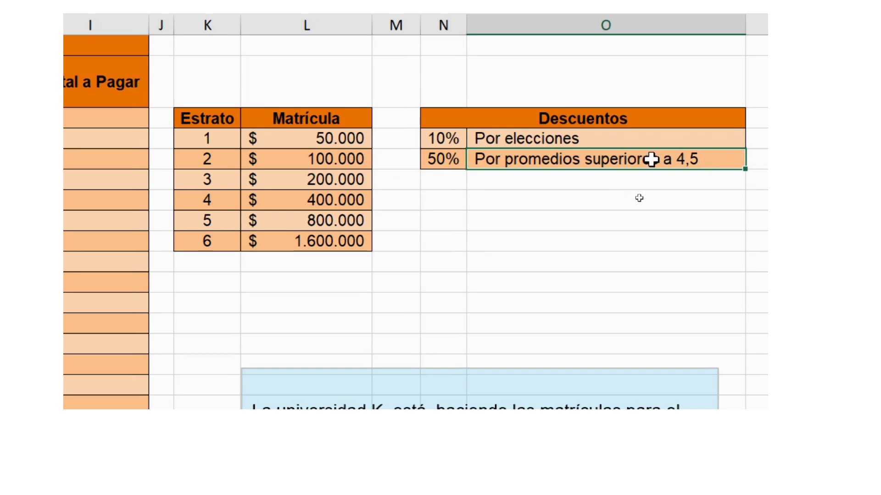
left_click(439, 139)
left_click(480, 135)
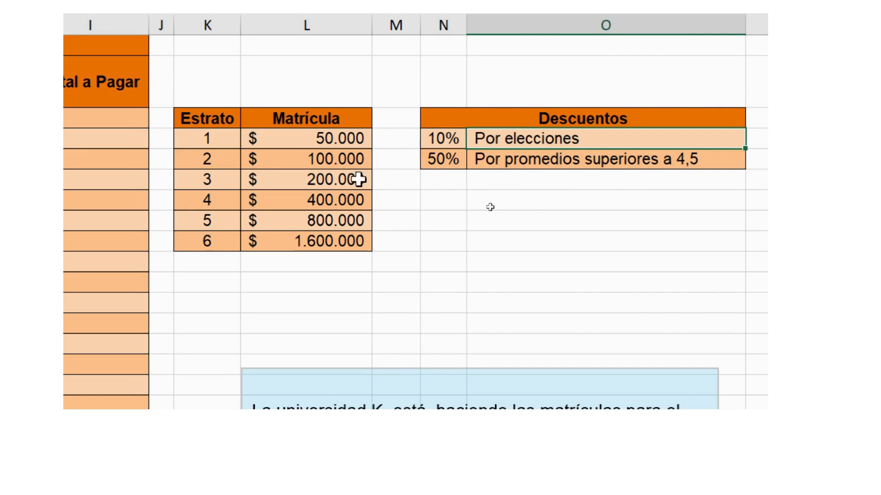
left_click(324, 159)
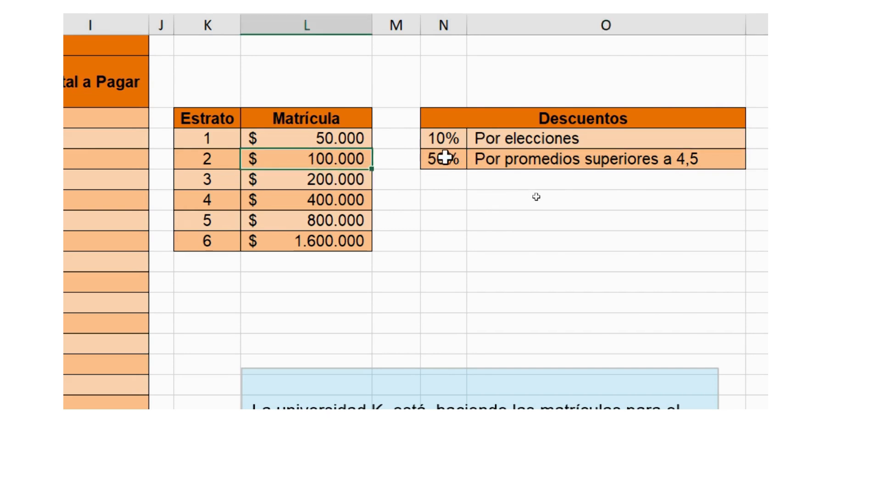
left_click(444, 158)
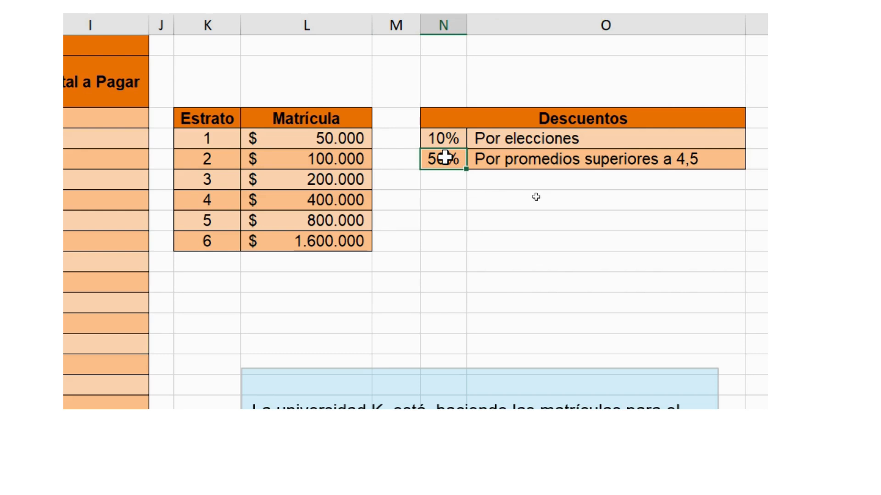
left_click(442, 137)
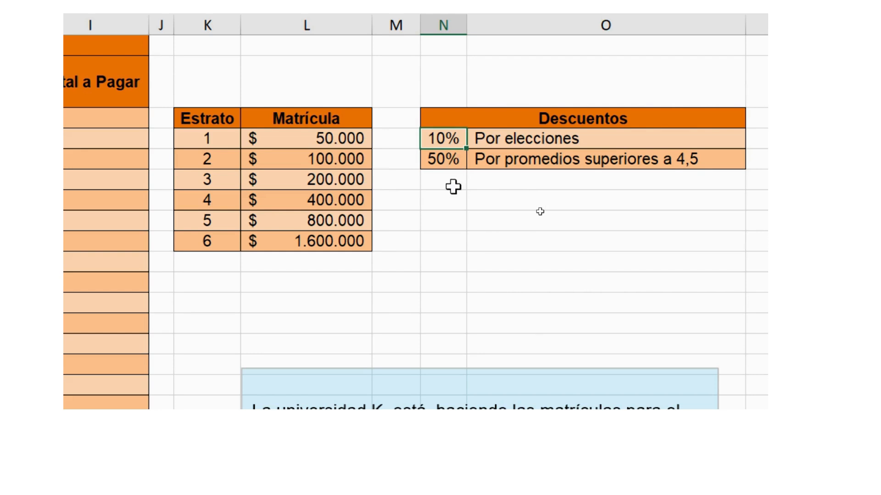
left_click(336, 164)
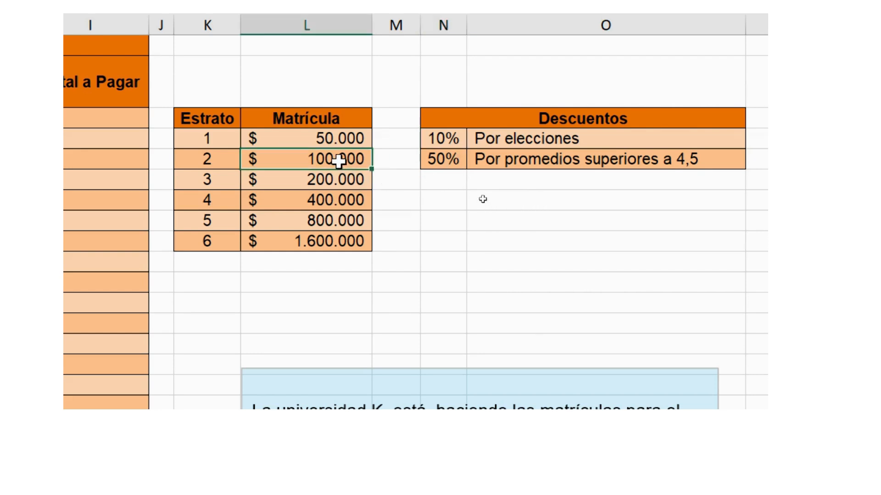
Step: Start a formula with the SI function in F3, the first cell of the Valor Matrícula column
scroll(190, 168, "left", 5)
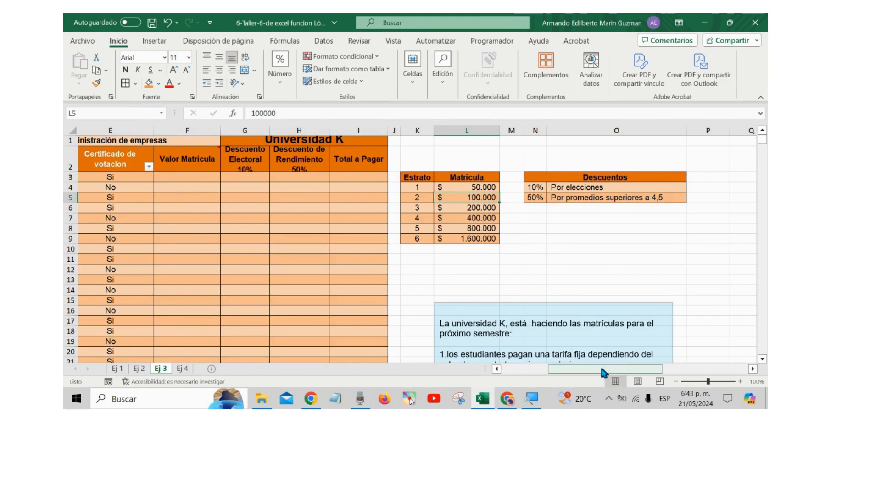
left_click_drag(603, 373, 555, 371)
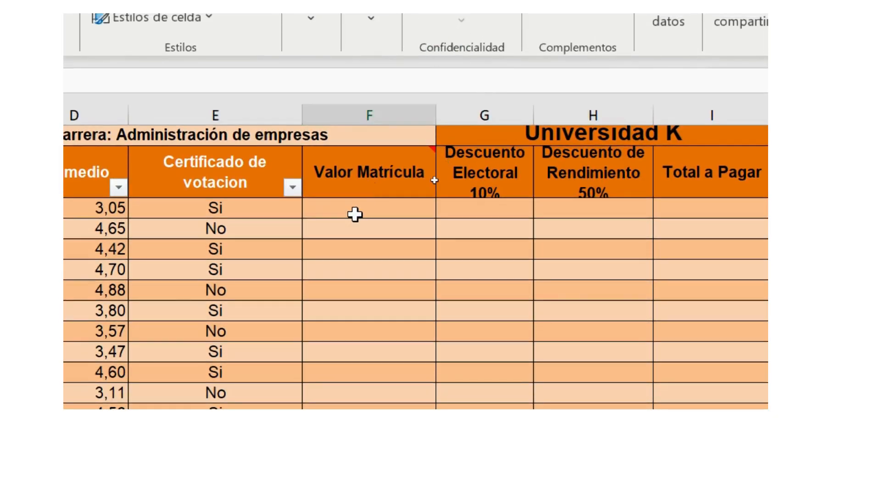
left_click(355, 215)
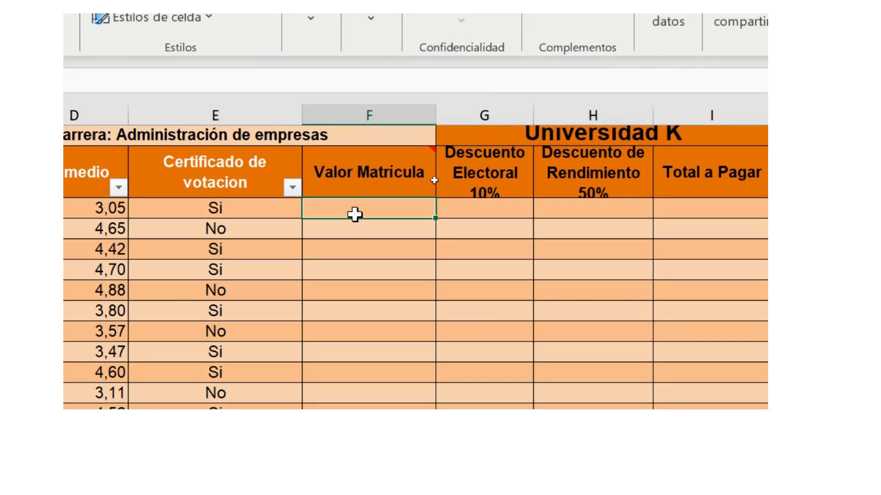
type("=si")
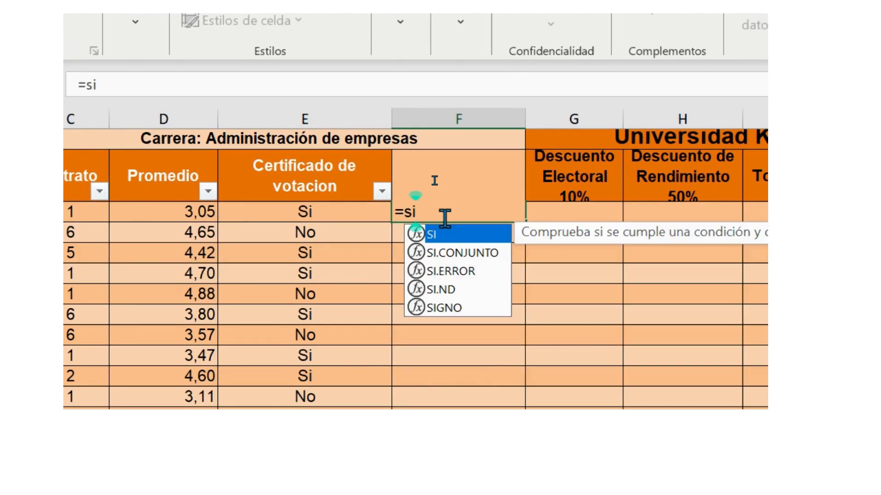
double_click(447, 233)
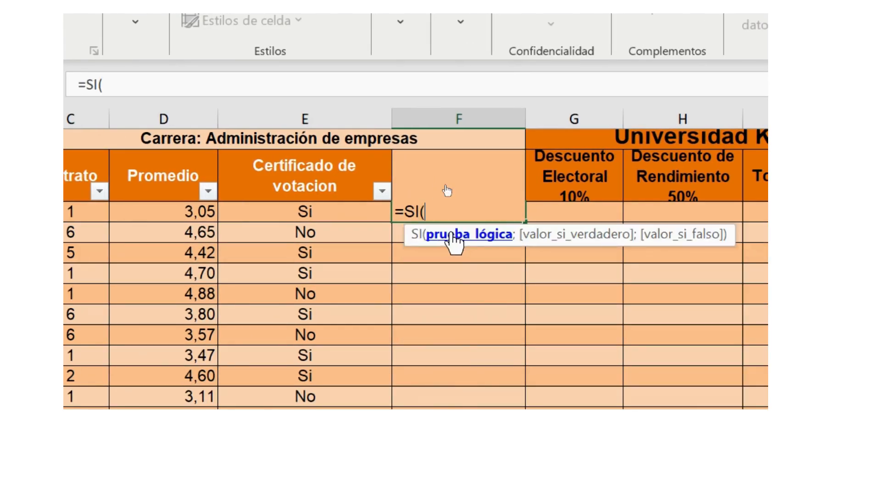
type("tabla")
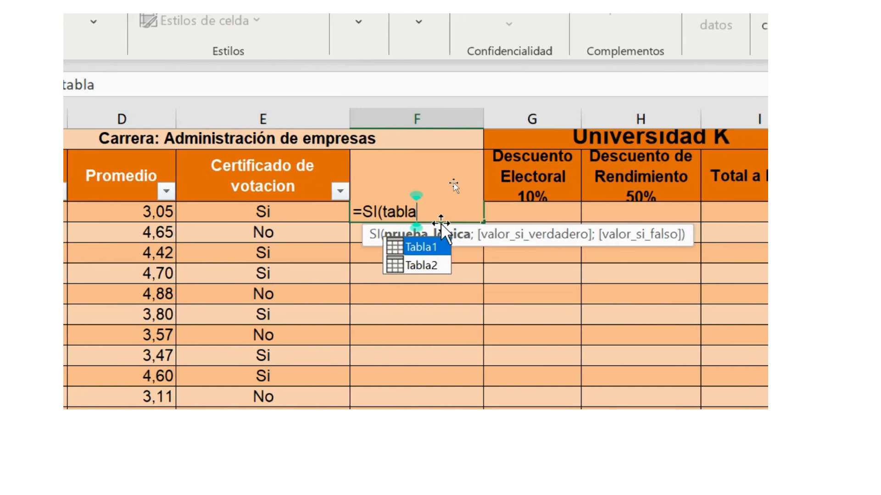
double_click(429, 266)
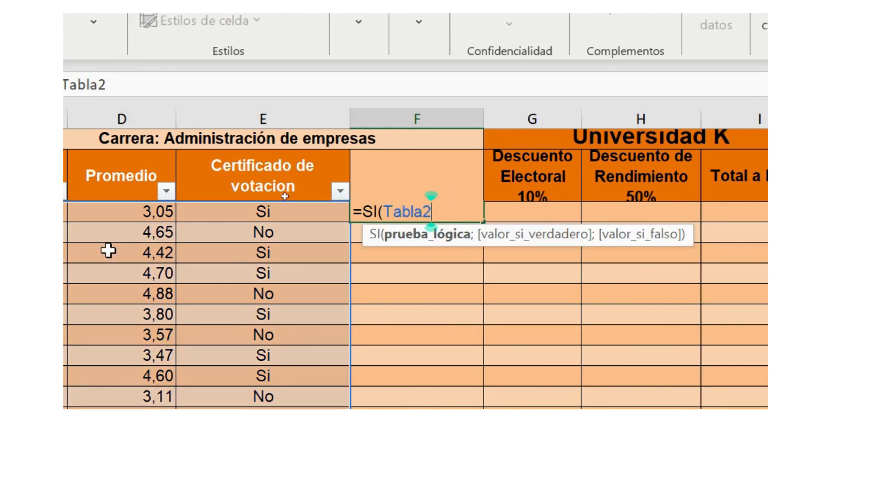
key("BackSpace")
key("BackSpace")
key("BackSpace")
key("BackSpace")
key("BackSpace")
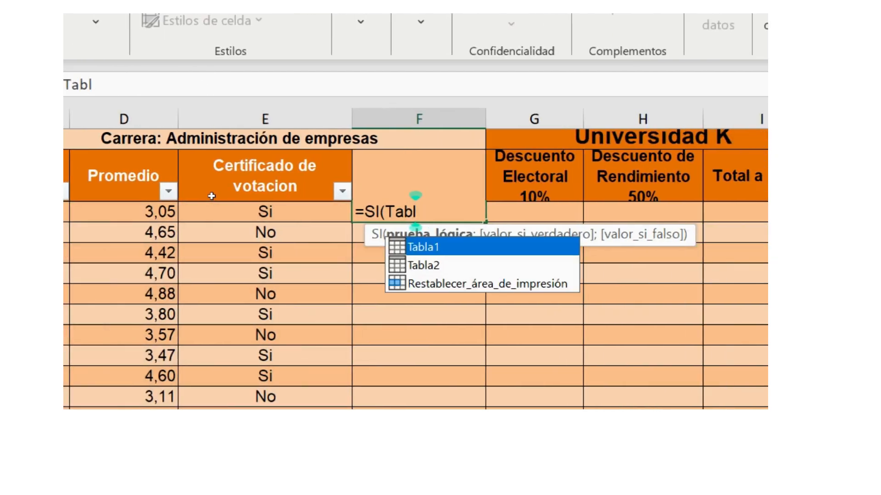
key("BackSpace")
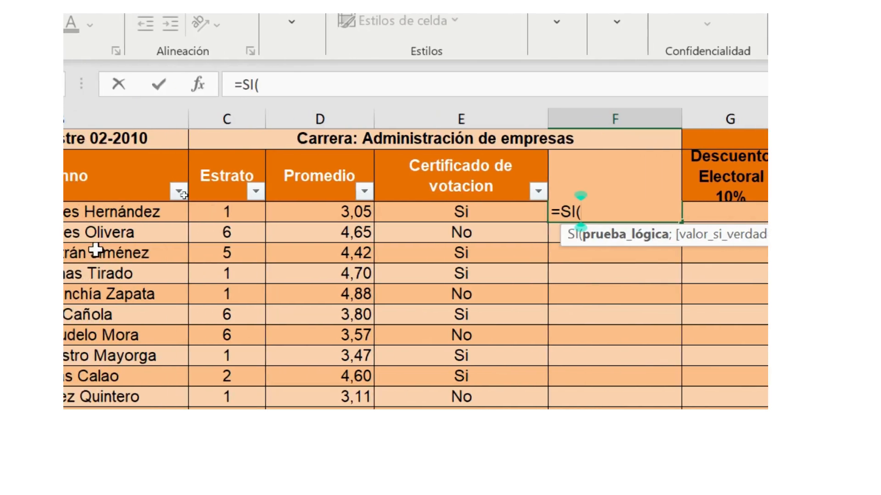
Step: Enter the logical test comparing this row's Estrato with the absolute reference $K$4, ending with the argument separator
left_click(228, 213)
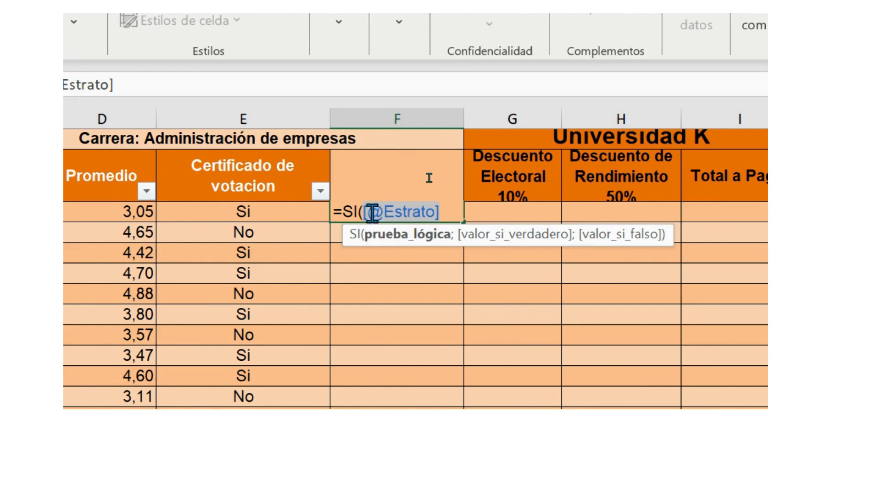
left_click(439, 211)
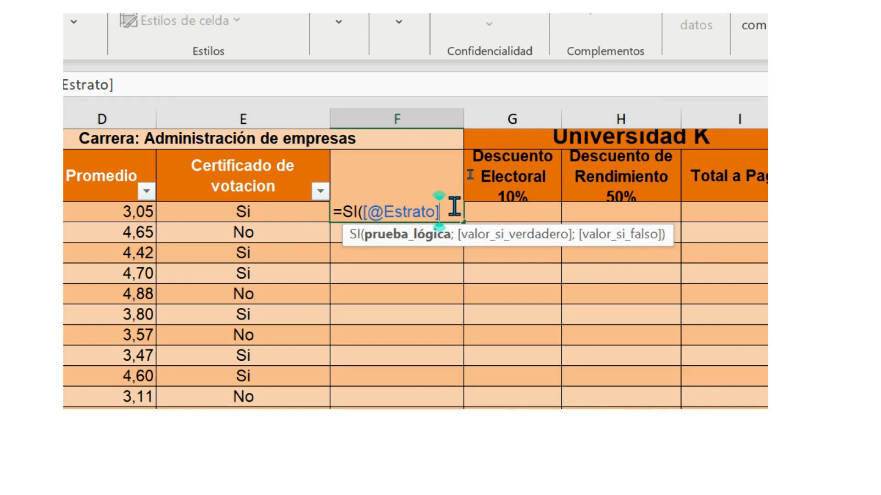
type("=")
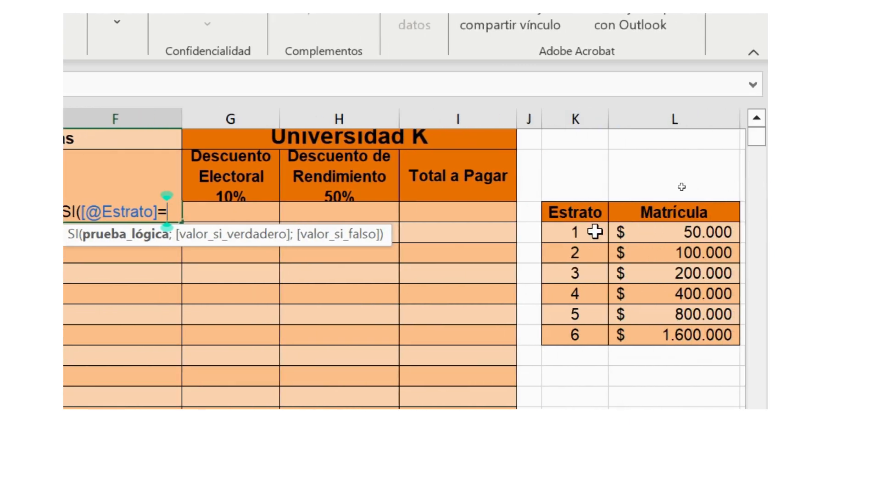
left_click(595, 231)
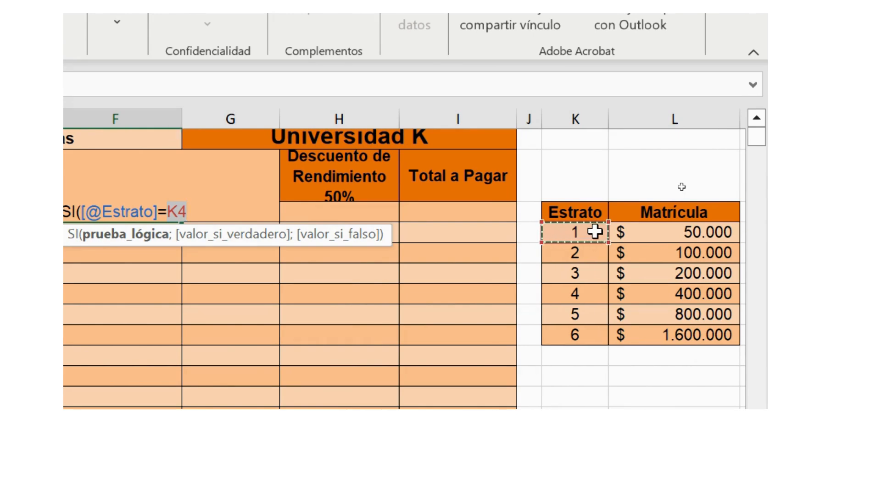
key("F4")
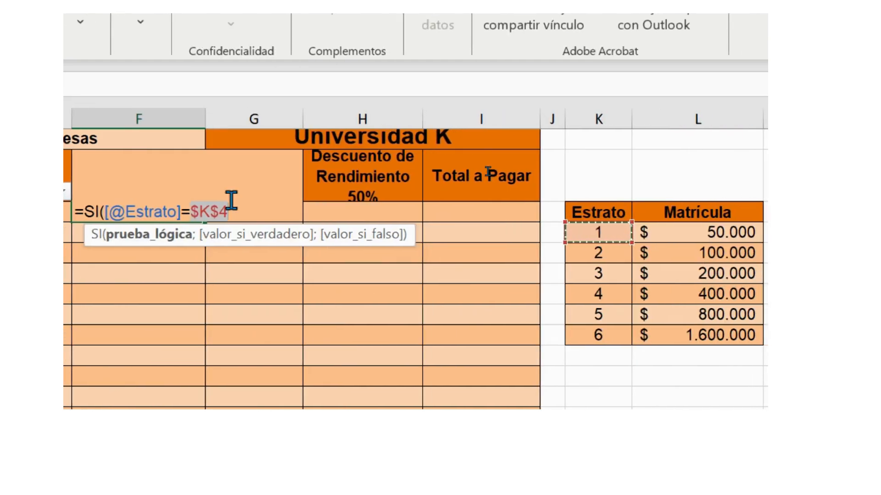
type(";")
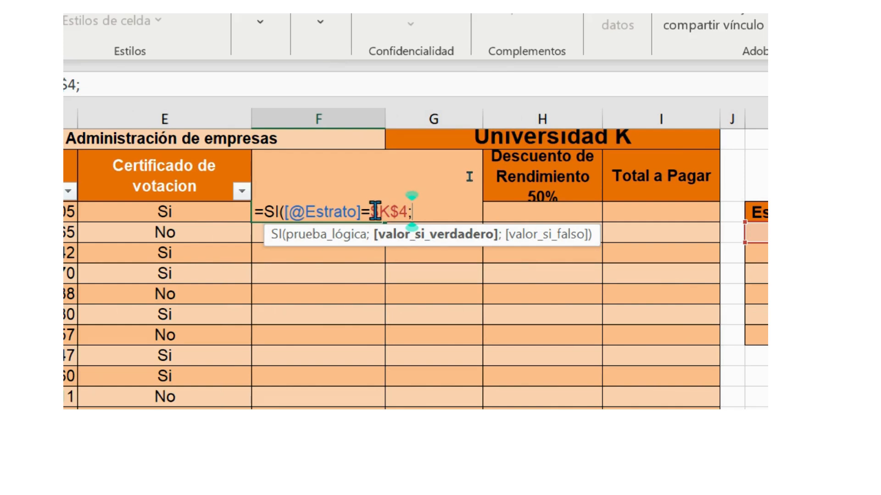
Step: Enter the absolute reference $L$4, the tuition for estrato 1, as the value if true, followed by the argument separator
left_click_drag(371, 212, 407, 212)
left_click(449, 209)
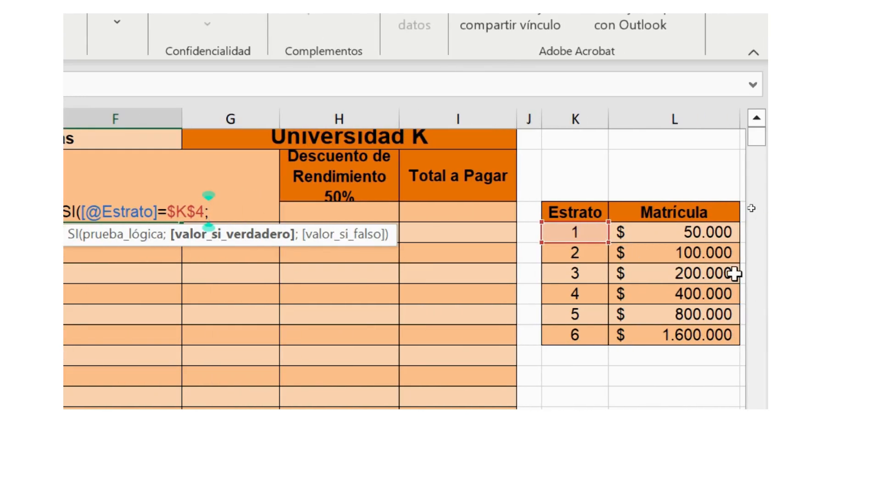
left_click(696, 233)
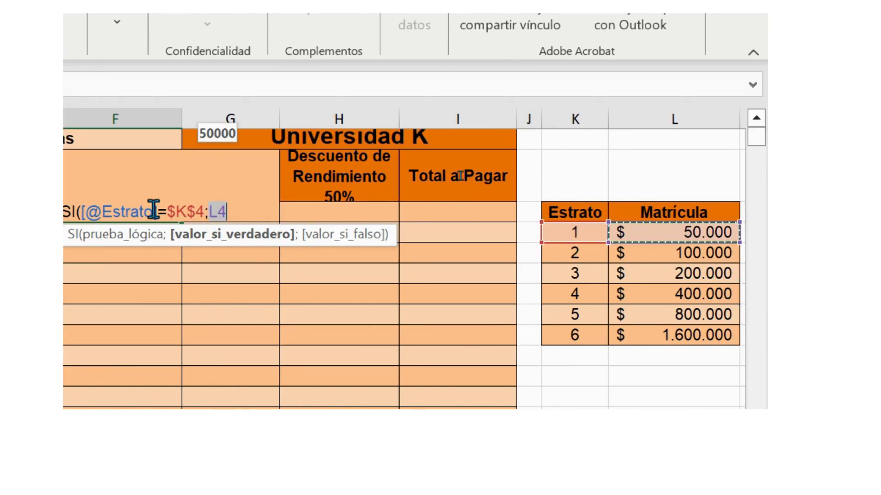
key("F4")
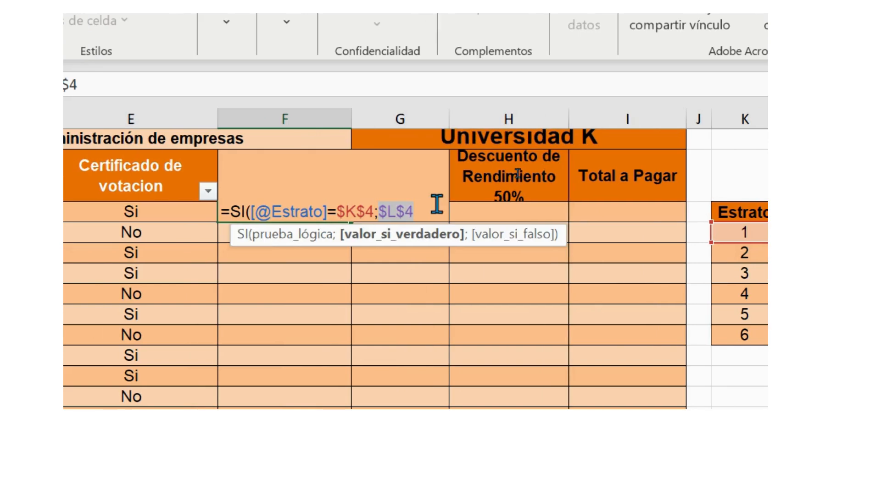
left_click(437, 204)
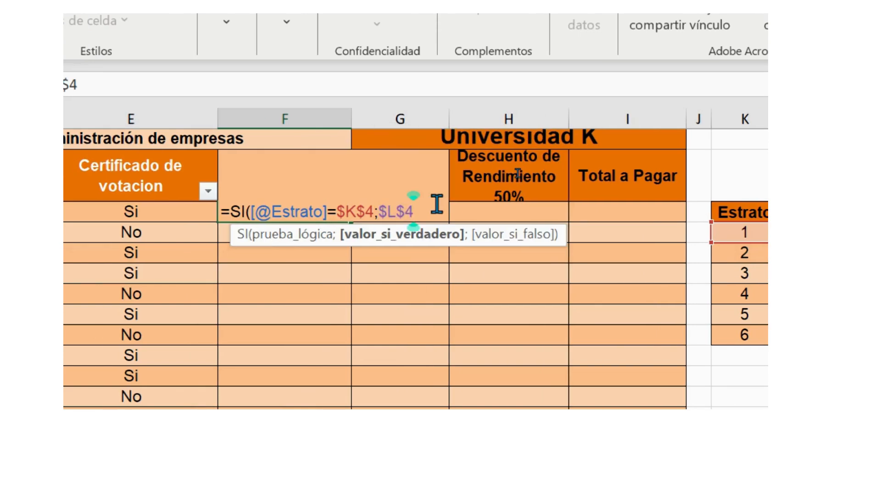
type(";")
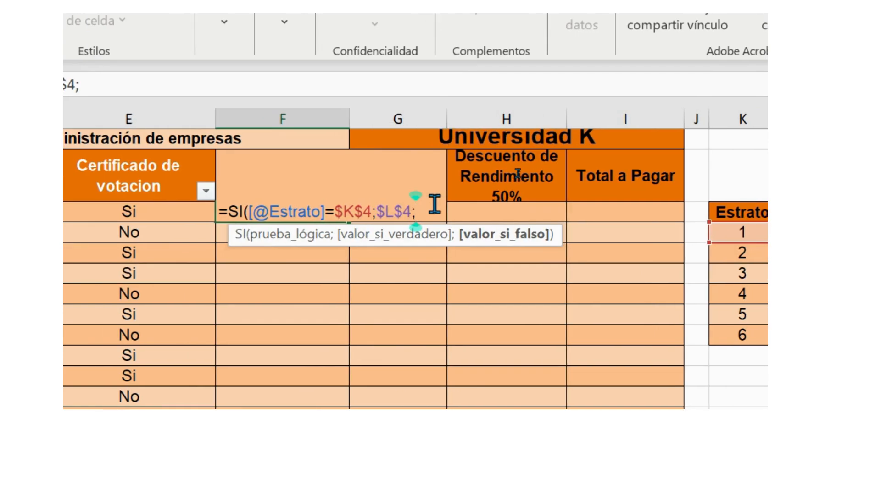
Step: Review the formula's parts in F3: the Estrato reference, the $K$4 criterion and the $L$4 result
left_click_drag(229, 207, 407, 206)
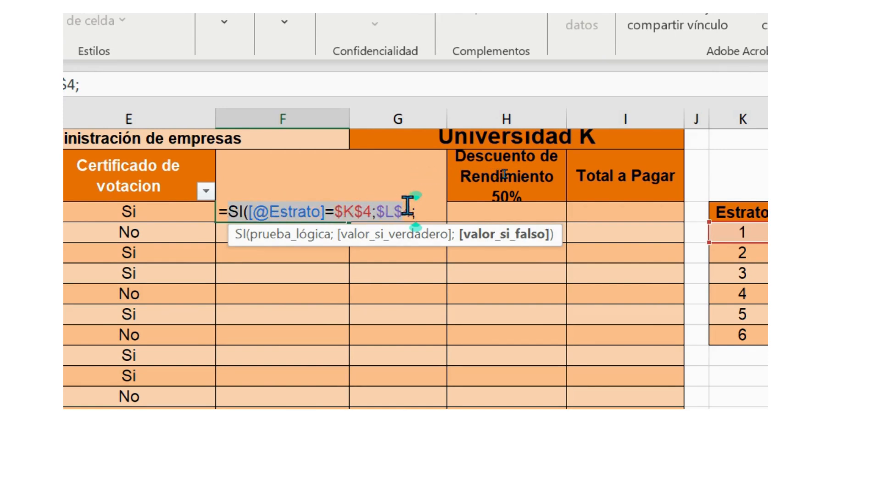
left_click(376, 212)
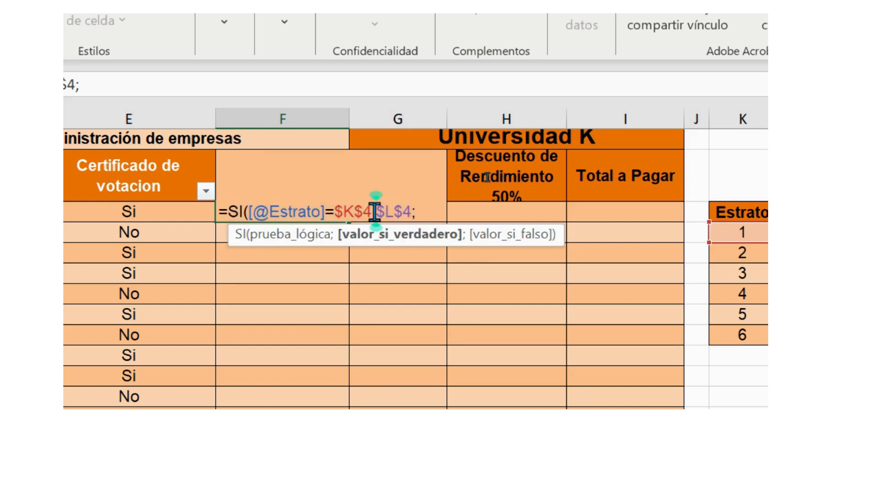
left_click(323, 210)
left_click_drag(322, 209, 254, 205)
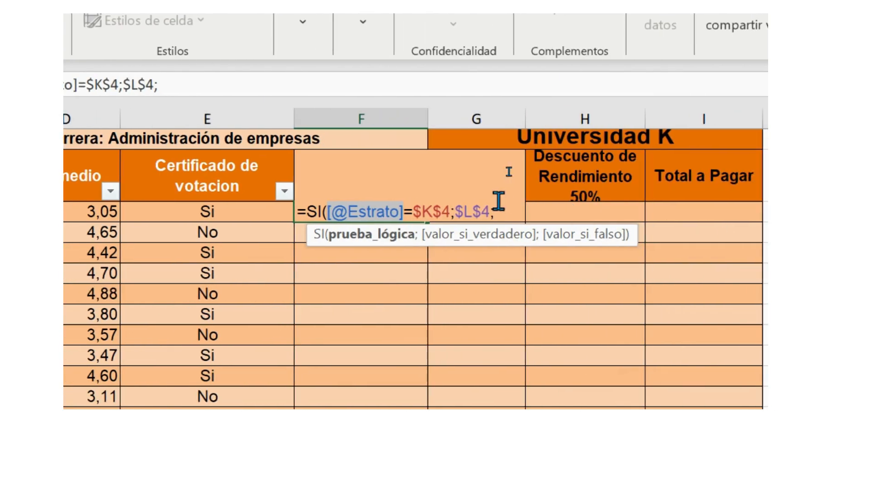
left_click_drag(415, 210, 449, 208)
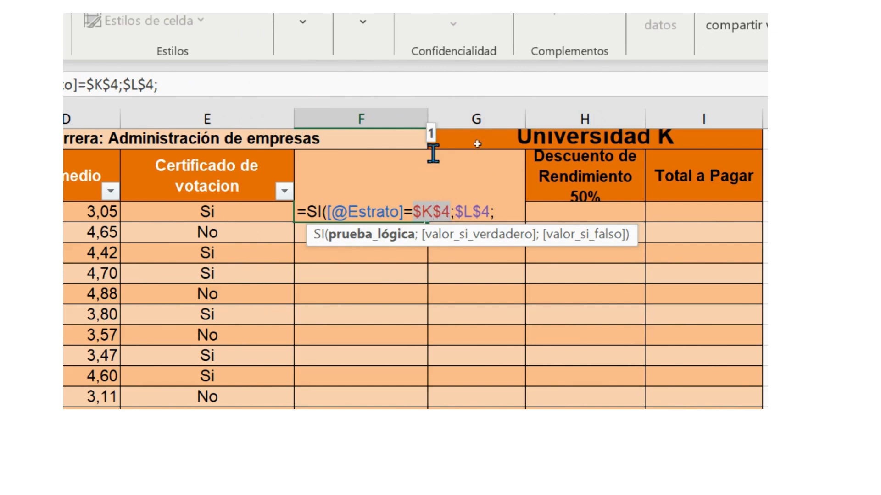
left_click_drag(455, 211, 487, 211)
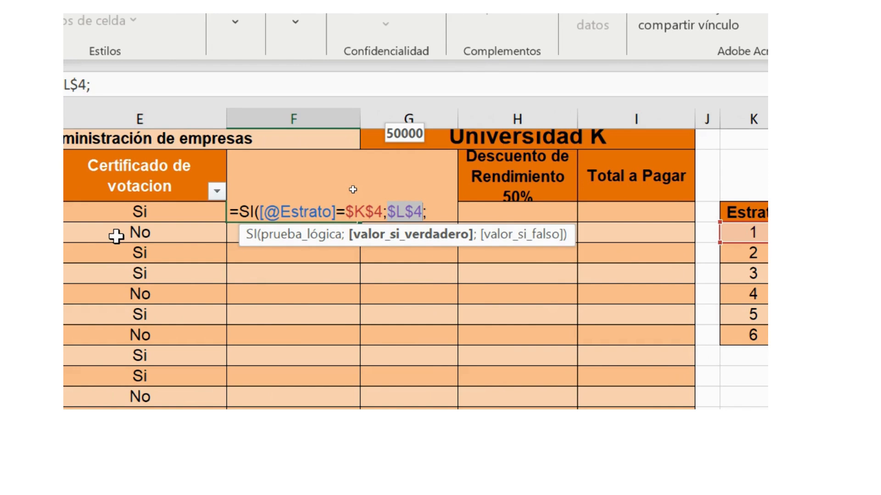
left_click(433, 210)
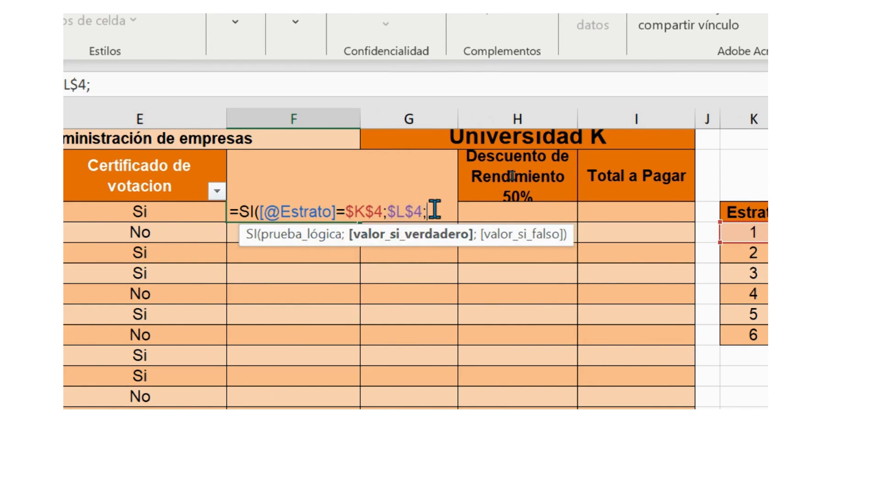
left_click(434, 210)
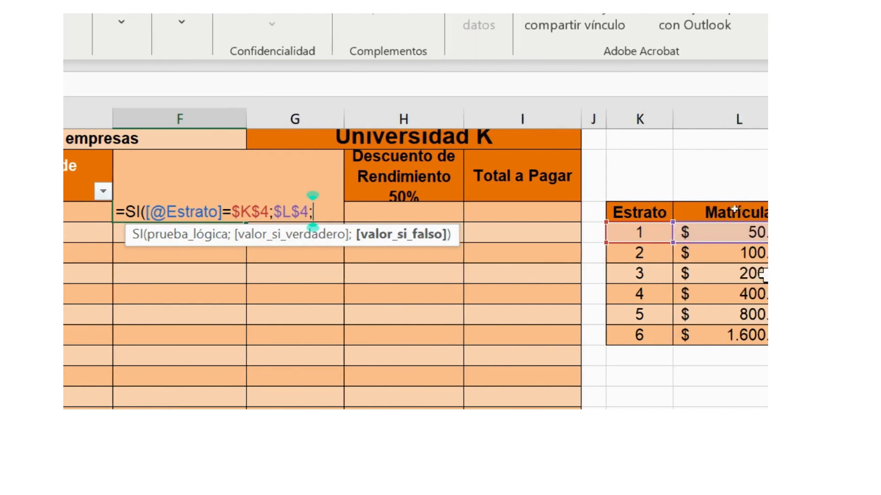
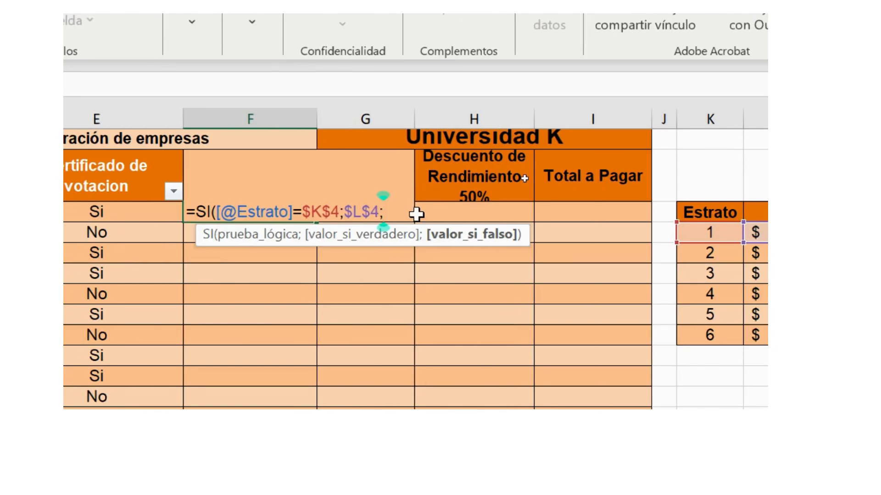
Step: Nest a second SI function as the value-if-false argument of the formula in F3
type("si")
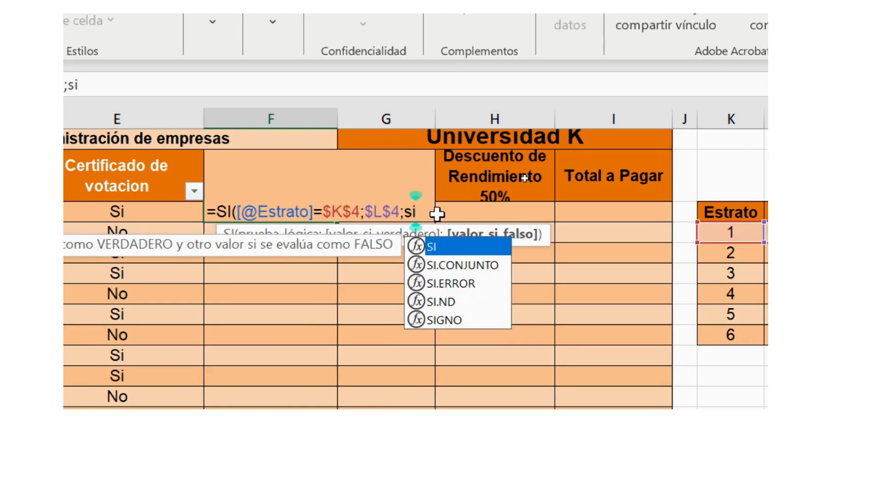
double_click(441, 250)
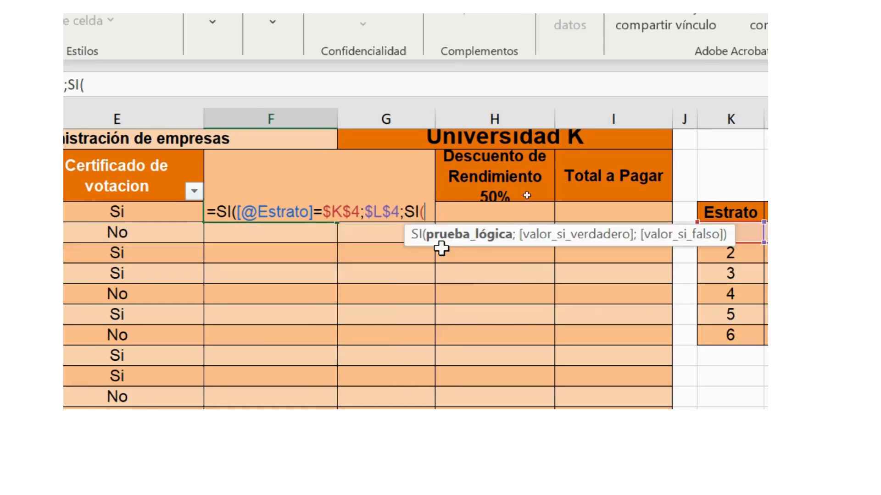
left_click(406, 210)
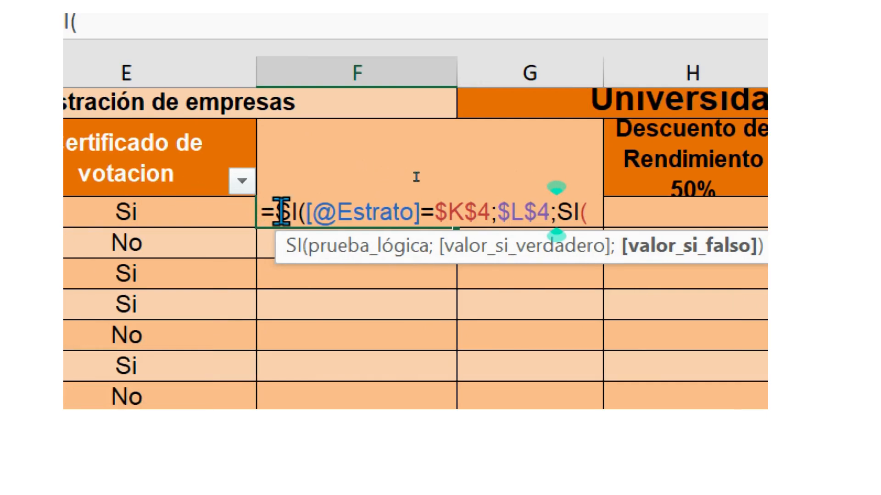
Step: Review the first SI's arguments in F3's formula, the separator after $L$4 and the nested SI in the value-if-false position
left_click_drag(276, 212, 543, 211)
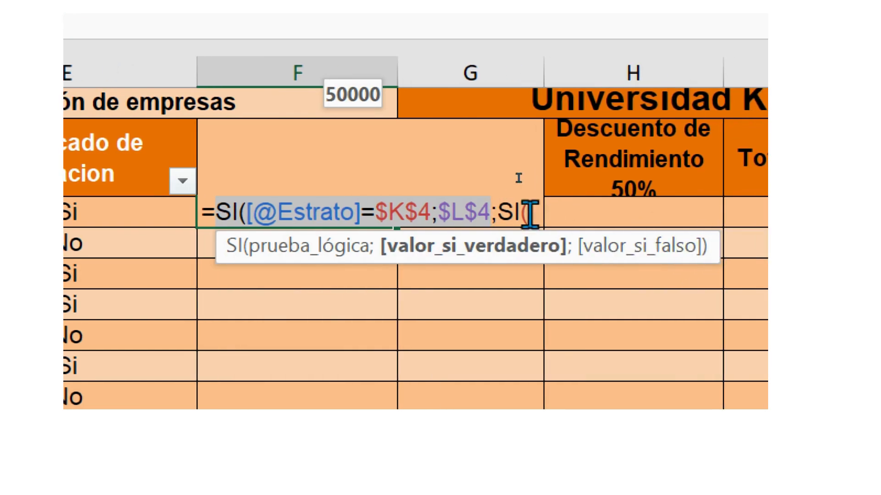
left_click(500, 212)
left_click_drag(503, 212, 519, 209)
left_click(498, 210)
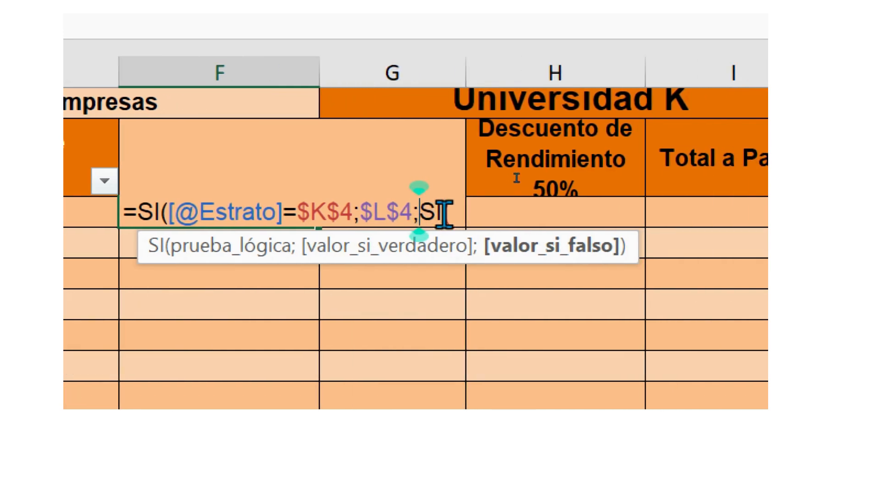
left_click_drag(415, 213, 438, 216)
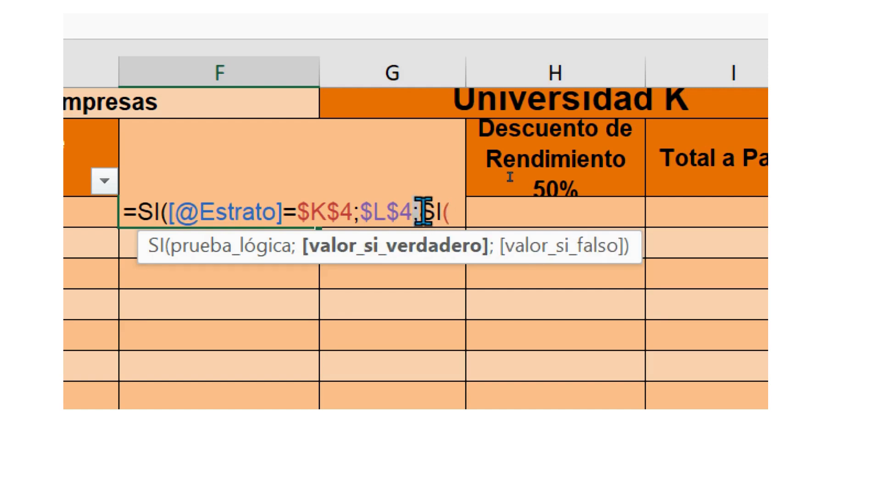
left_click_drag(425, 211, 439, 211)
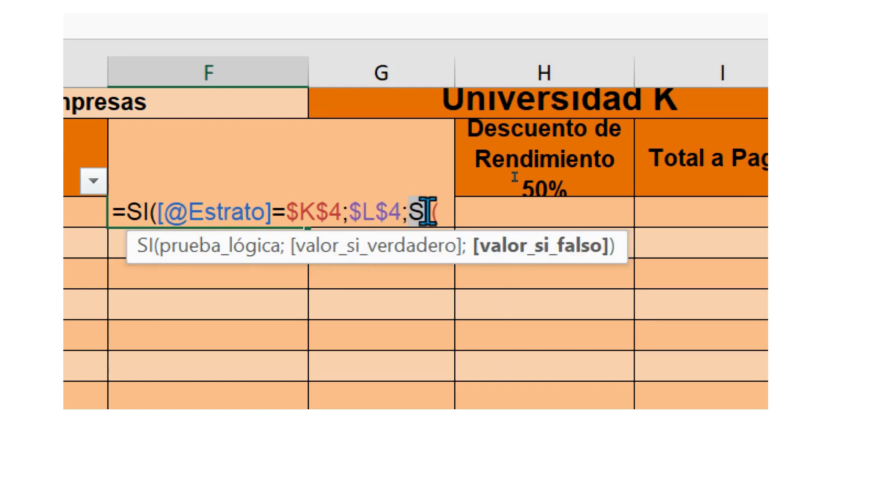
left_click(438, 211)
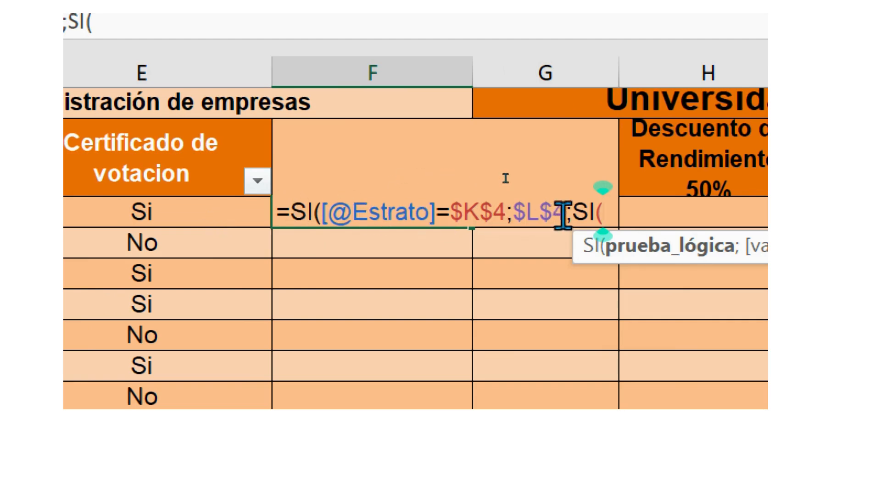
left_click_drag(575, 211, 615, 205)
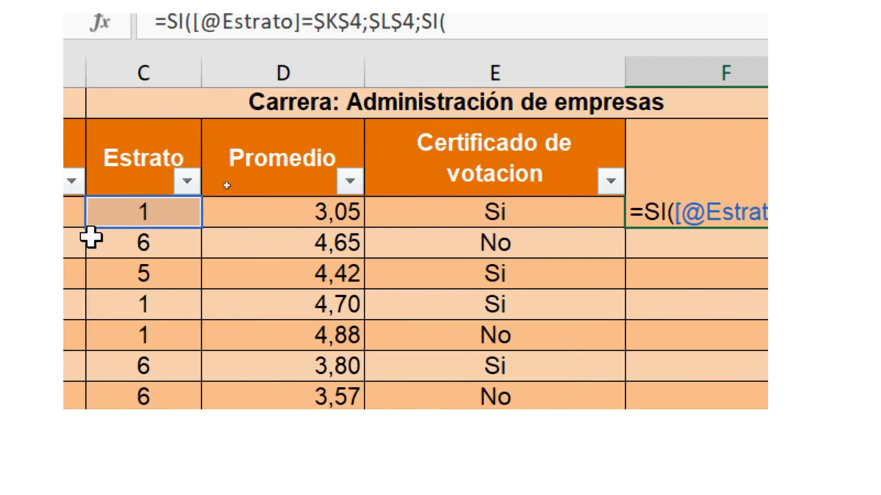
Step: Enter the second SI's logical test comparing this row's Estrato with the absolute reference $K$5, ending with the argument separator
left_click(136, 215)
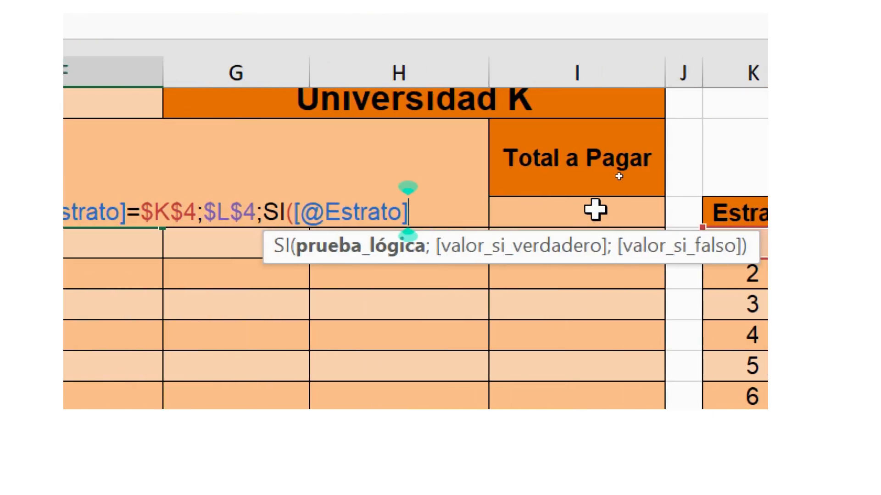
type(">")
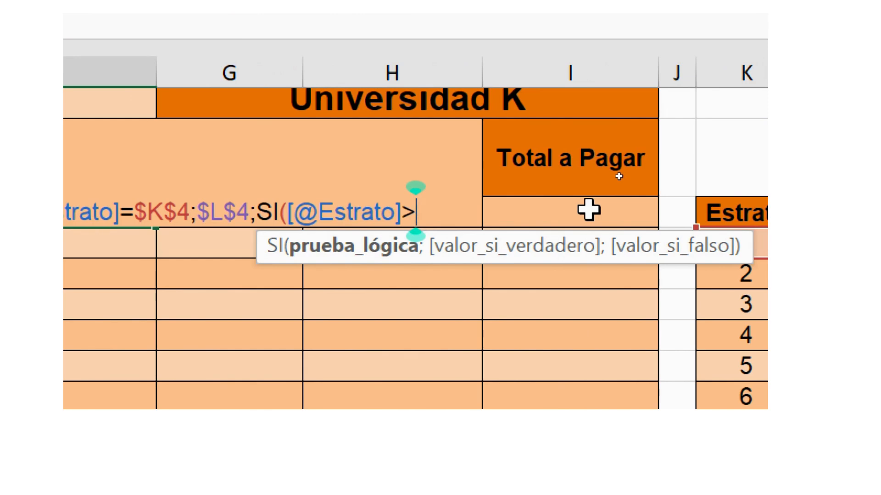
key("BackSpace")
type("=")
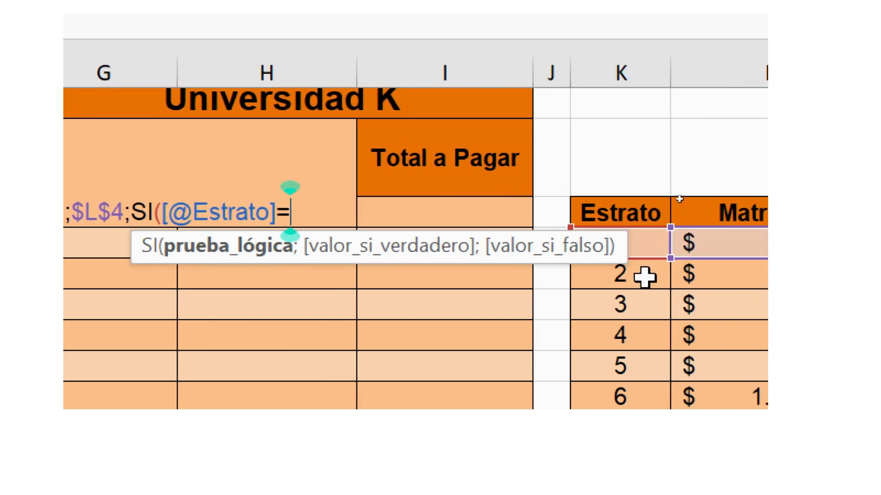
left_click(642, 274)
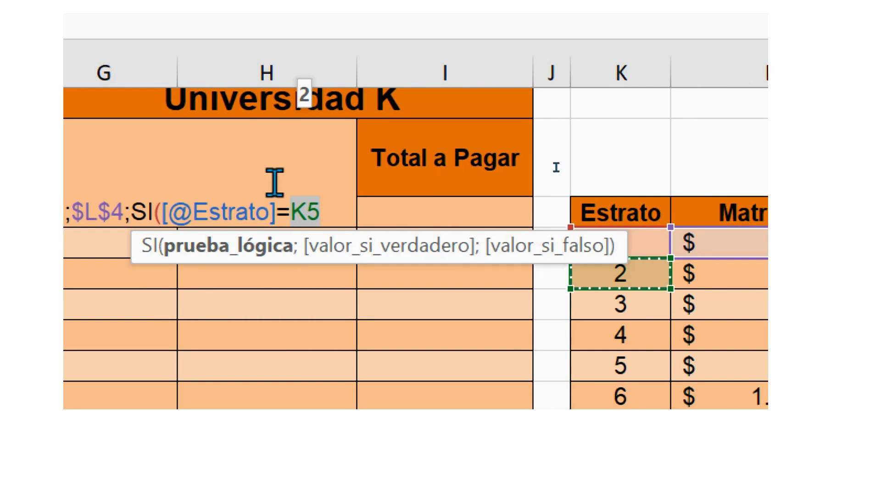
key("F4")
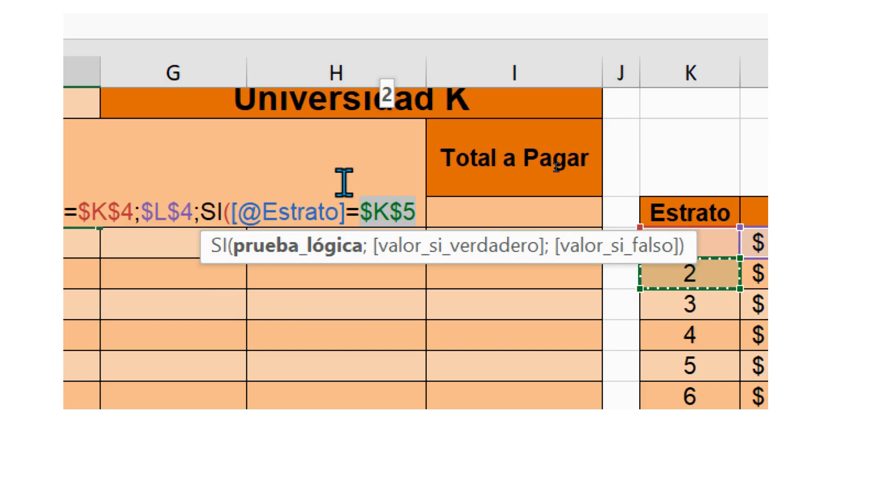
left_click(414, 209)
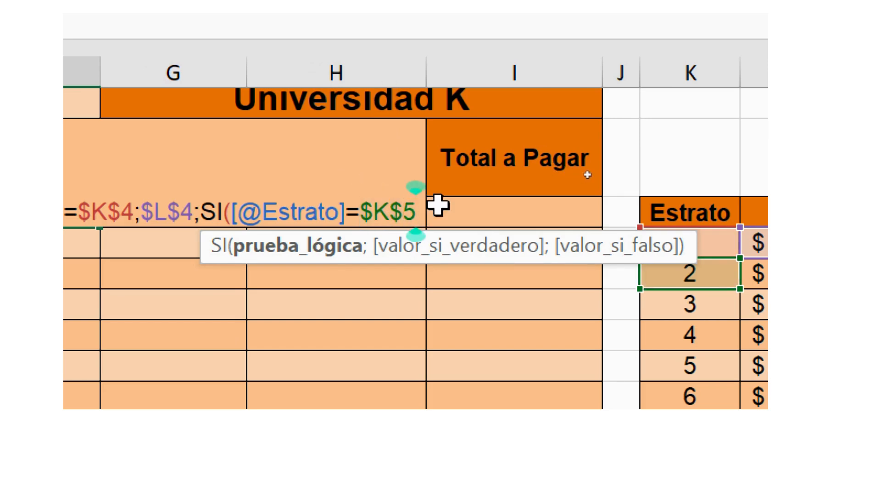
type(";")
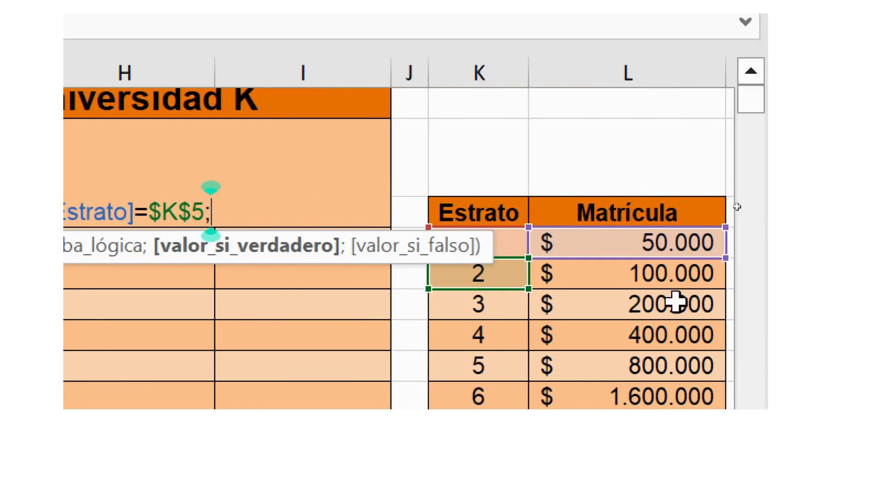
Step: Enter the absolute reference $L$5, the tuition for estrato 2, as the second SI's value if true
left_click(654, 275)
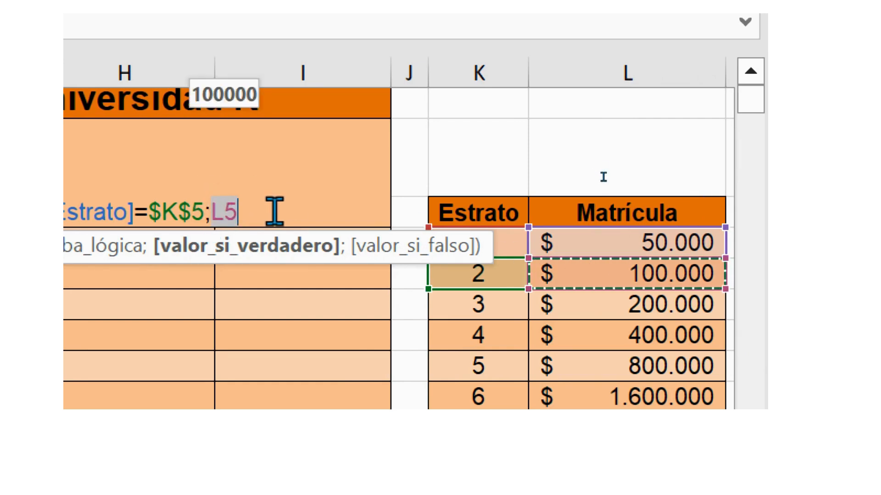
key("F4")
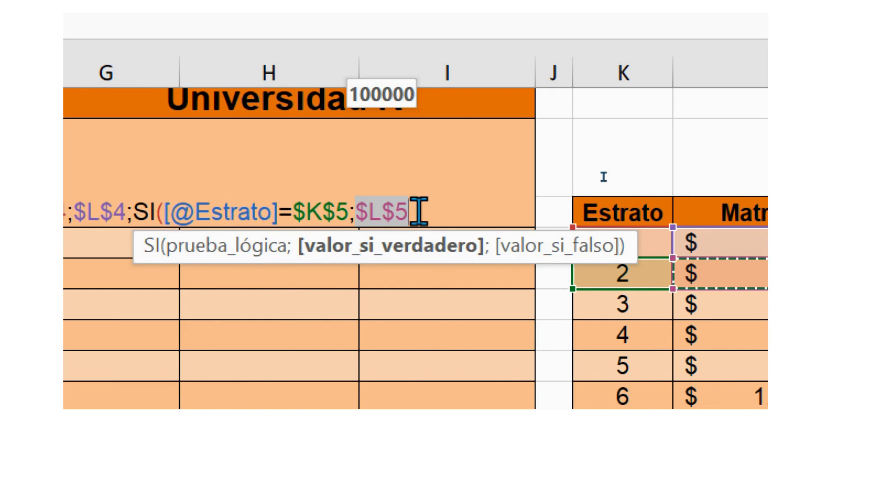
left_click(418, 211)
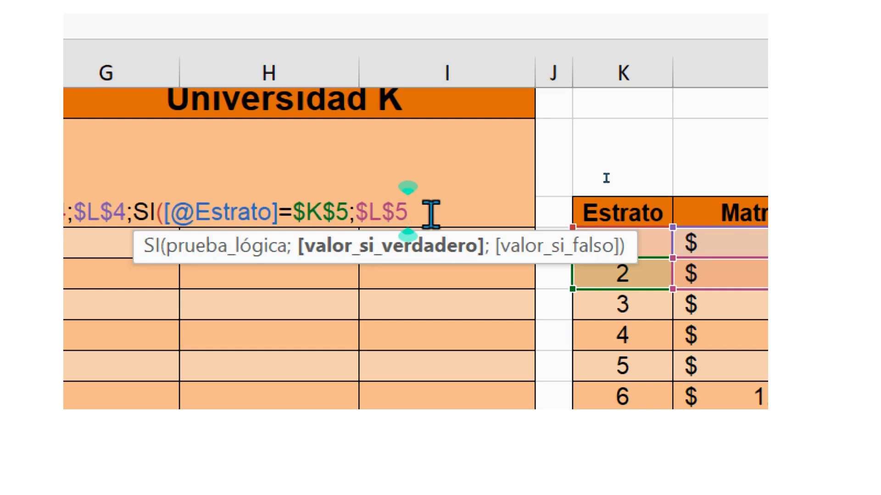
Step: Review the second SI's parts: the Estrato reference, the $K$5 criterion and the $L$5 result
left_click_drag(165, 209, 278, 209)
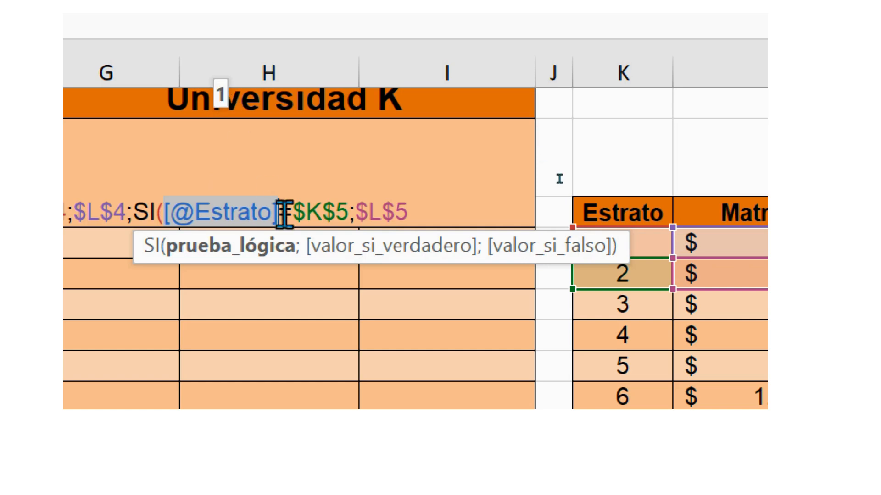
left_click_drag(292, 211, 347, 212)
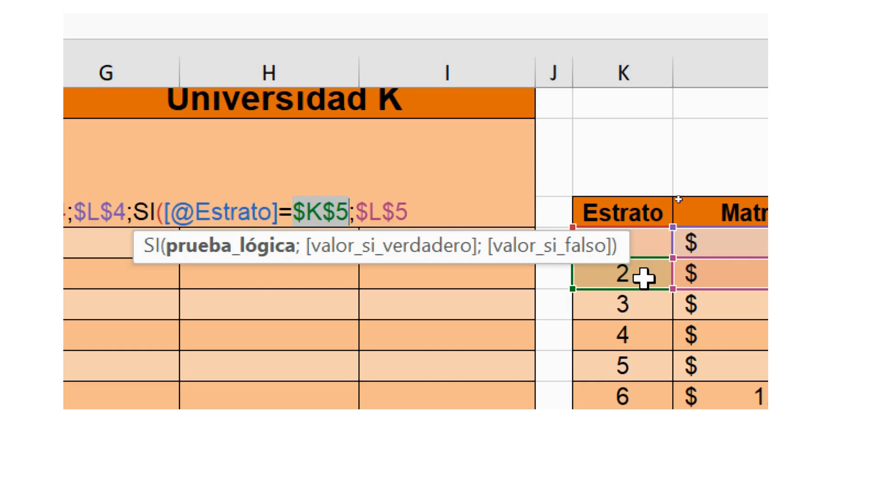
left_click(360, 211)
left_click_drag(360, 211, 405, 211)
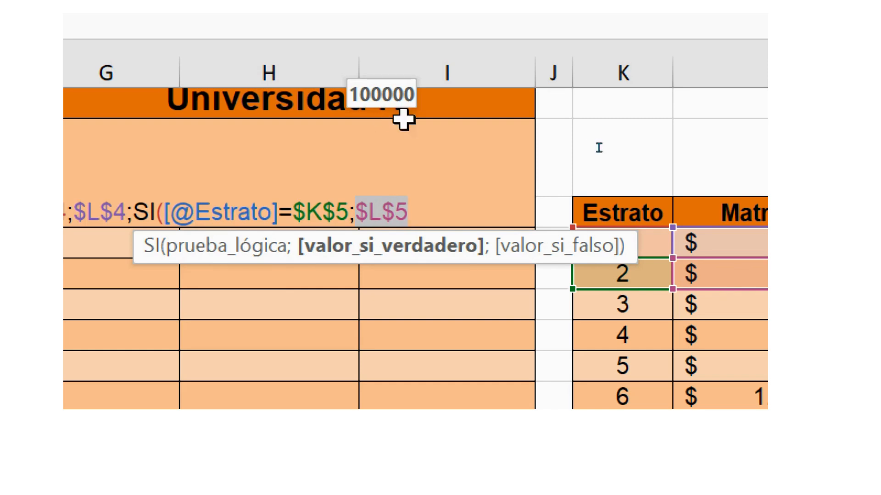
left_click(407, 211)
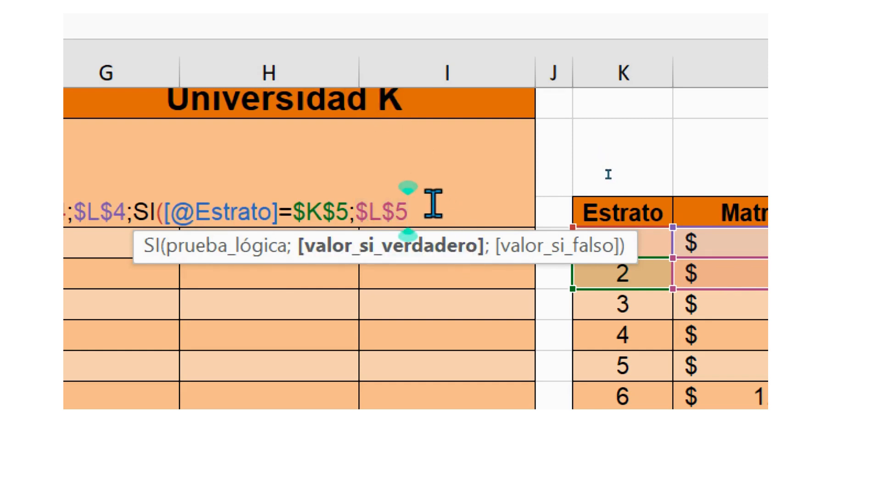
Step: Add the argument separator after $L$5 and nest a third SI function as the second SI's value if false
type(";")
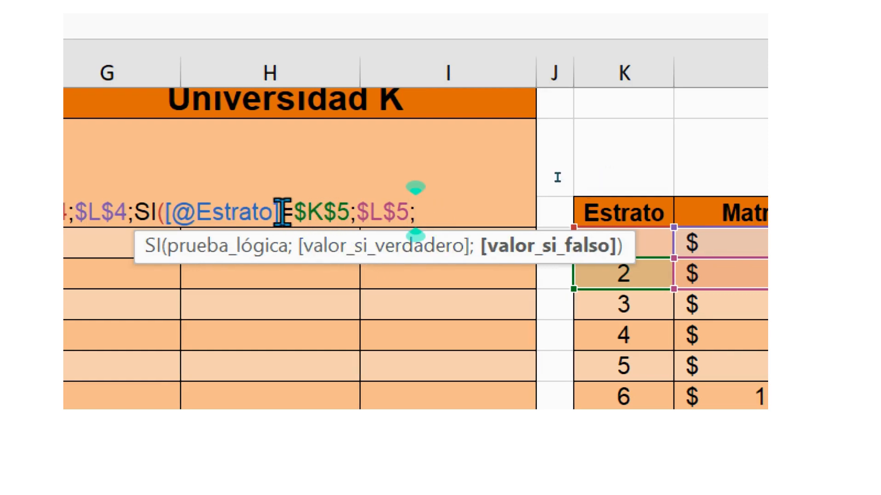
left_click_drag(276, 212, 161, 211)
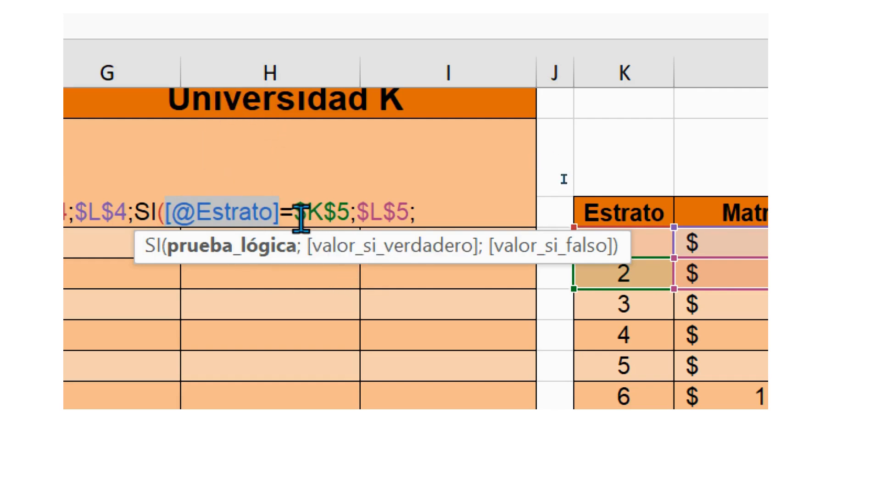
left_click_drag(296, 213, 405, 213)
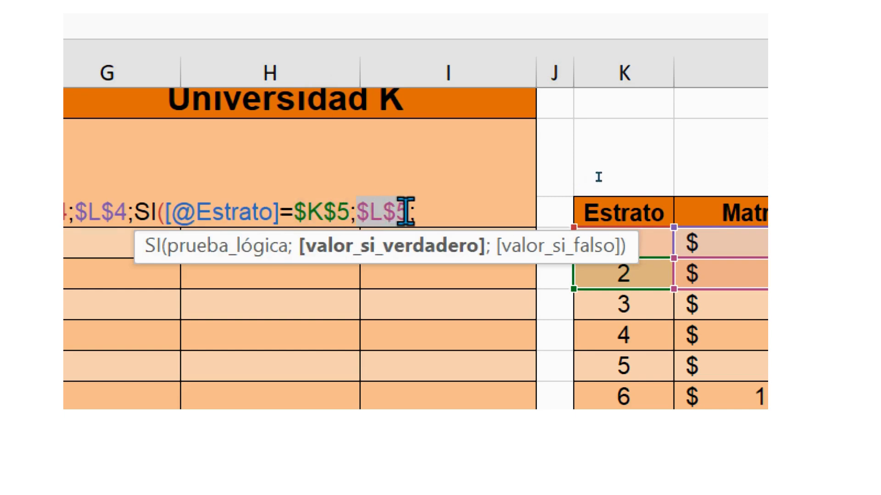
left_click(448, 216)
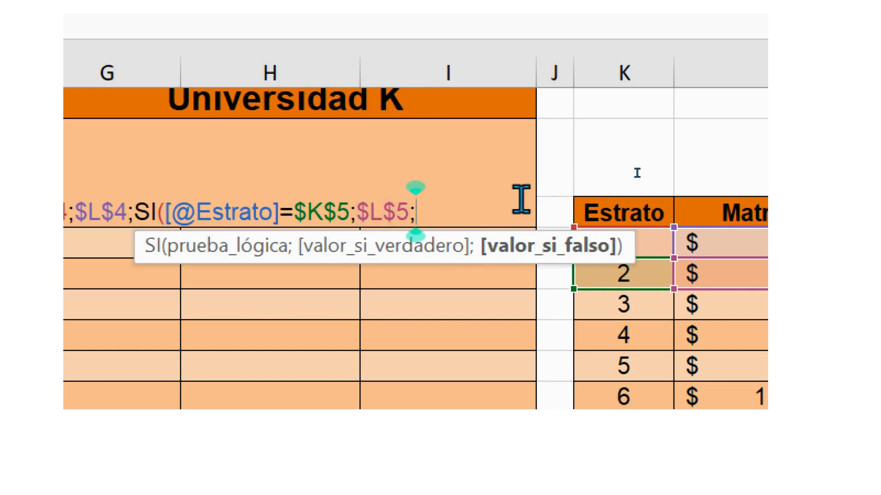
type("si")
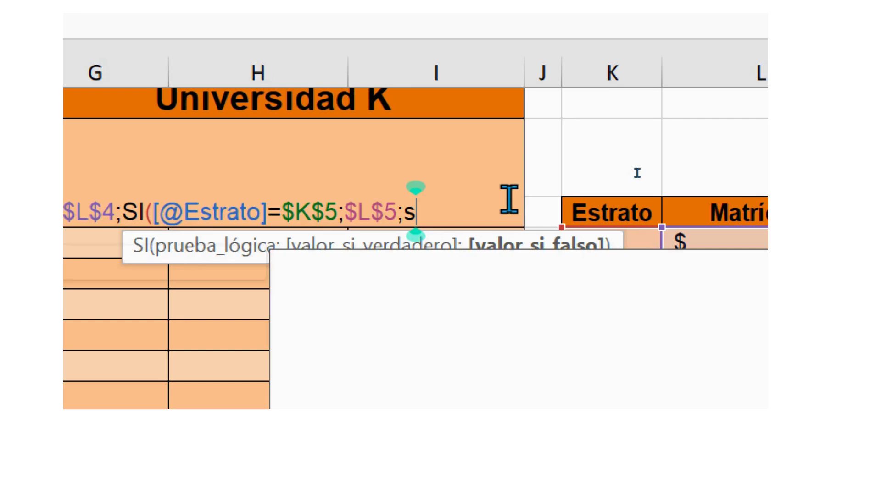
type("([@Estrato]=$K$4;")
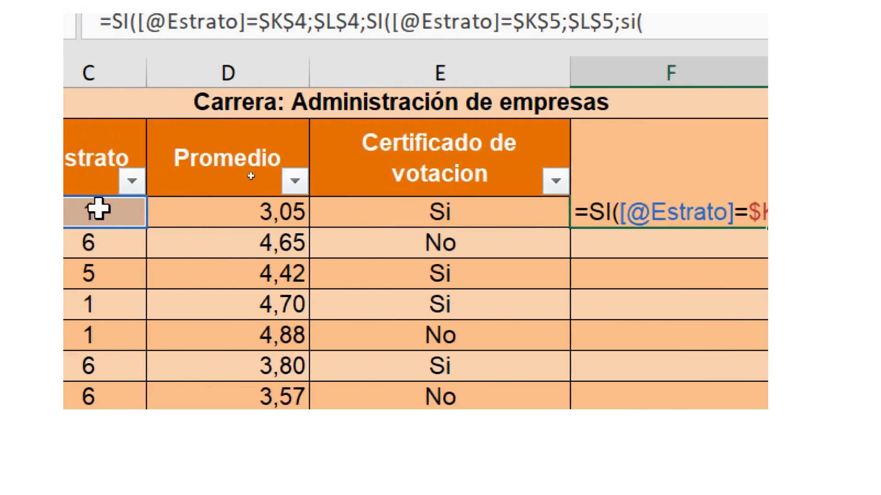
Step: Enter the third SI's test comparing this row's Estrato with $K$6, and the absolute reference $L$6 as its value if true
left_click(170, 214)
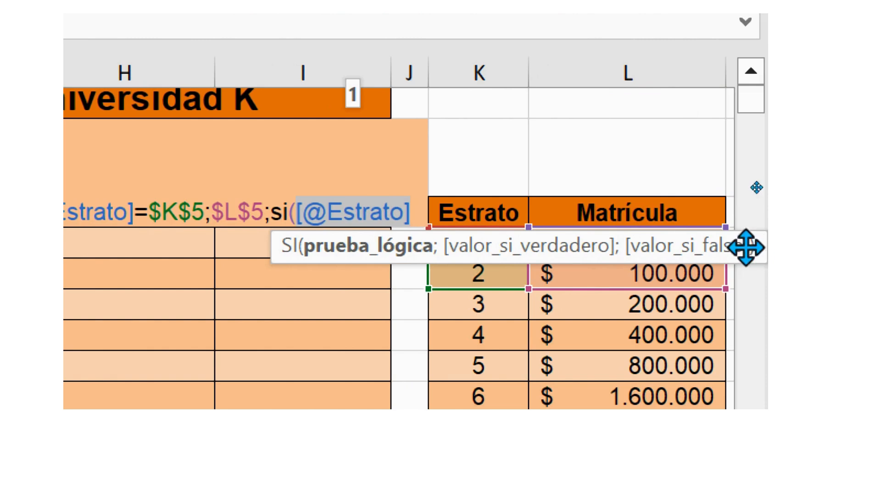
left_click(408, 206)
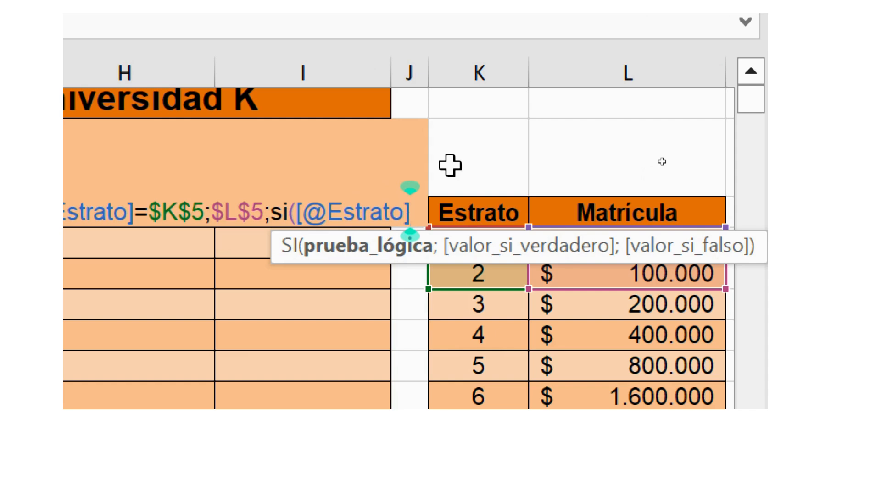
type("=")
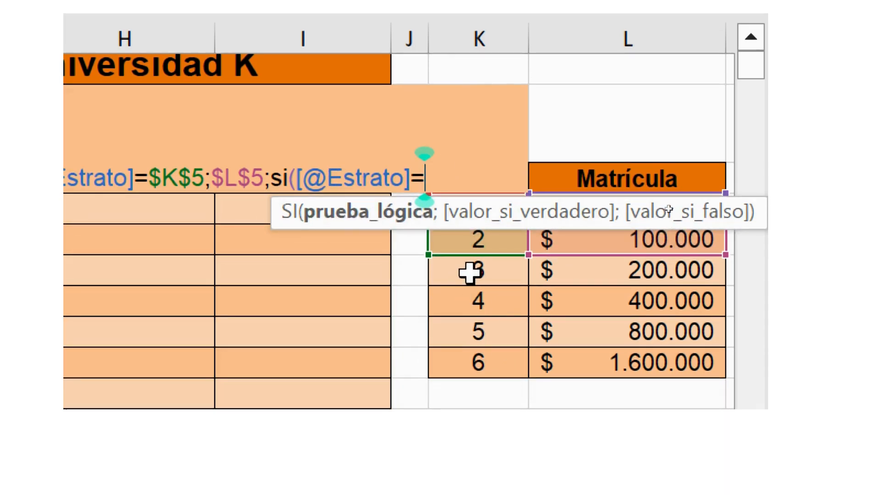
left_click(468, 307)
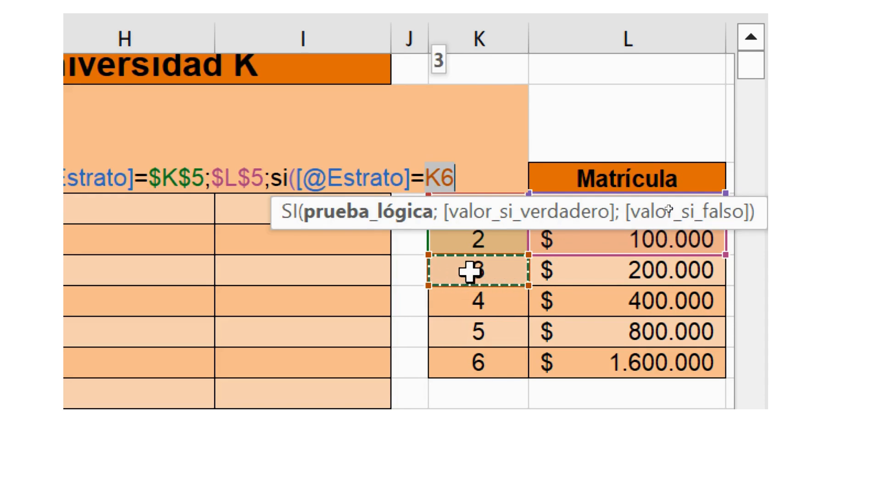
key("F4")
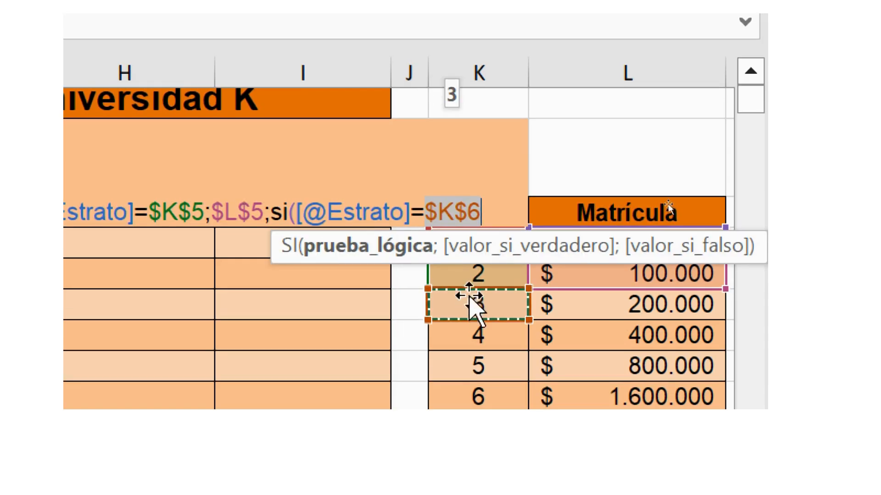
left_click(501, 211)
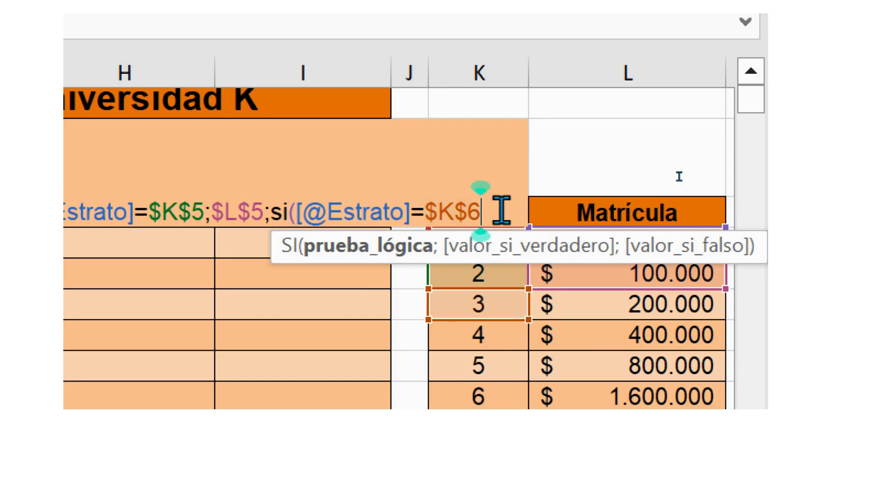
type(";")
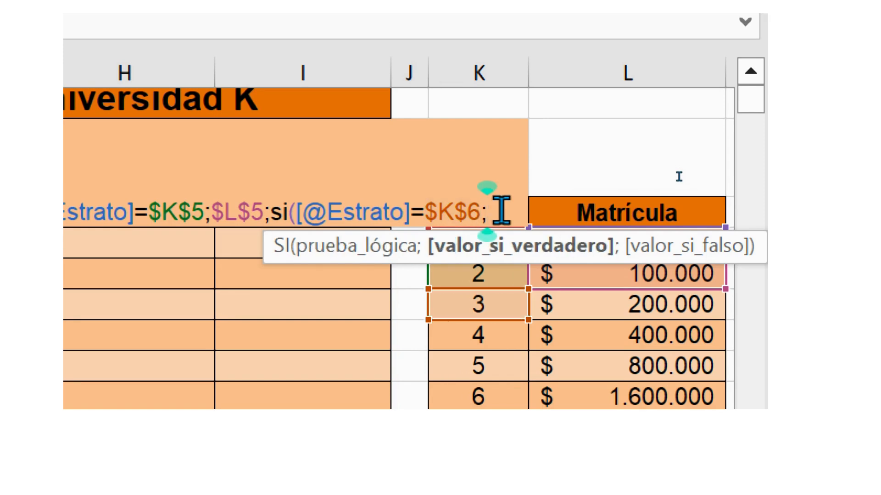
left_click(603, 311)
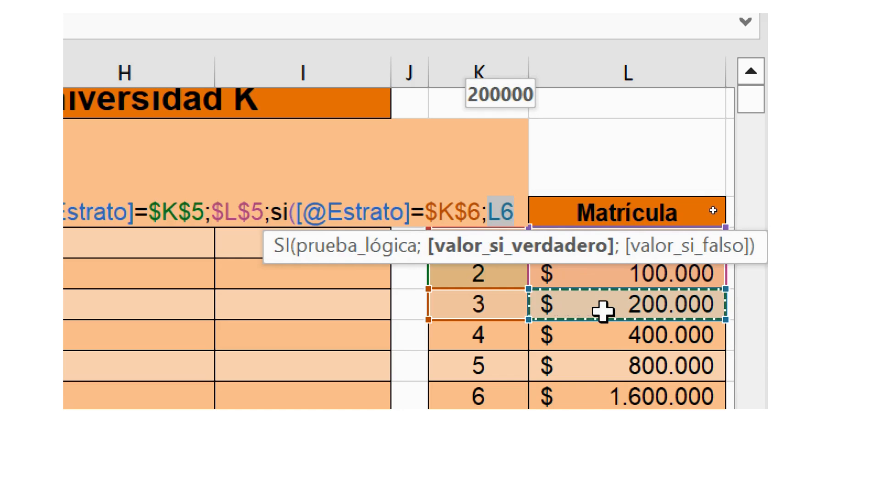
key("F4")
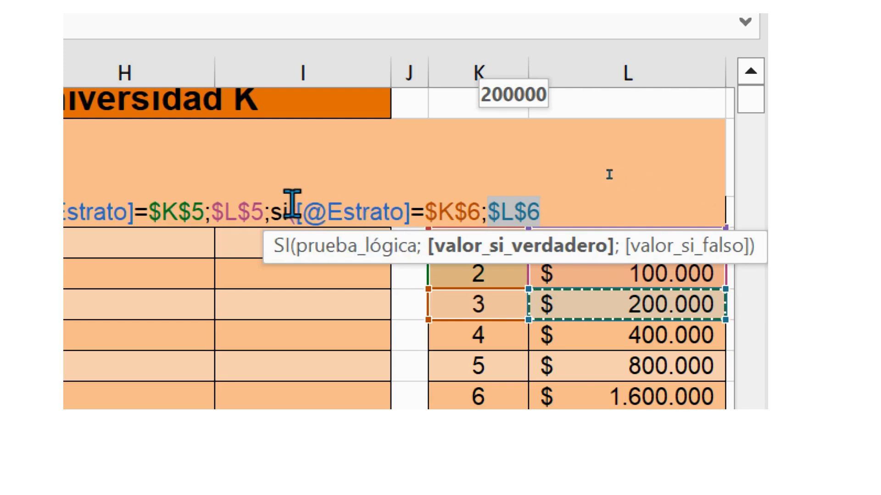
Step: Review the third SI's parts: the Estrato reference, the $K$6 criterion and the $L$6 result
left_click_drag(295, 210, 411, 211)
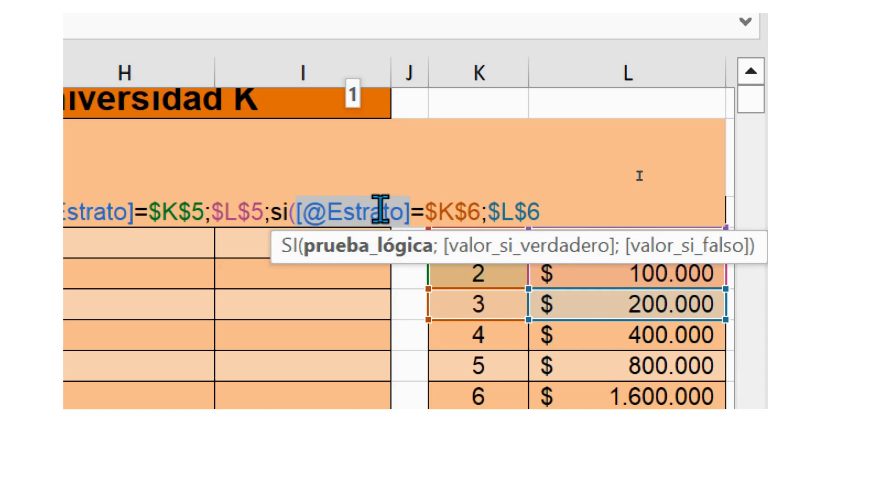
left_click_drag(427, 209, 480, 208)
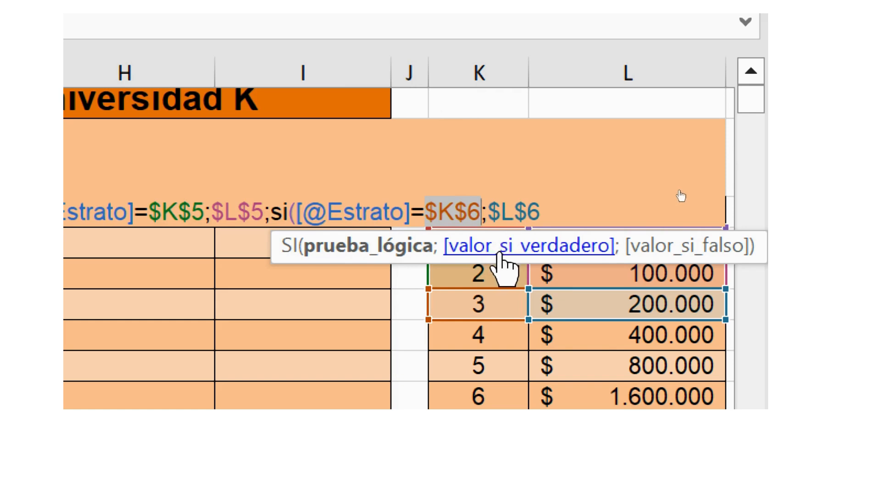
left_click_drag(489, 211, 541, 209)
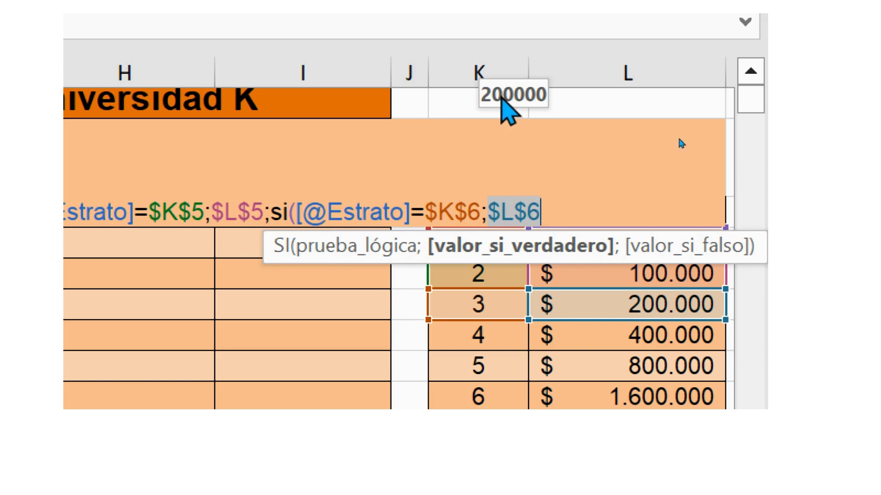
left_click(561, 210)
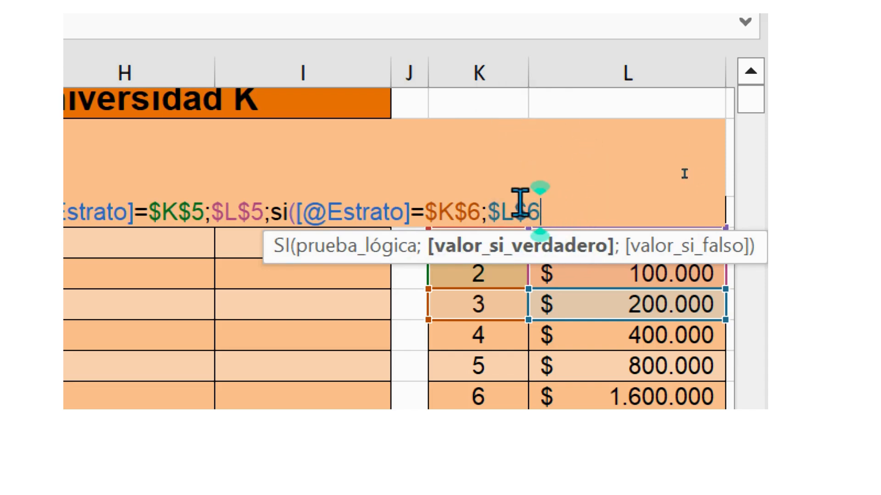
left_click_drag(432, 209, 536, 209)
left_click(559, 213)
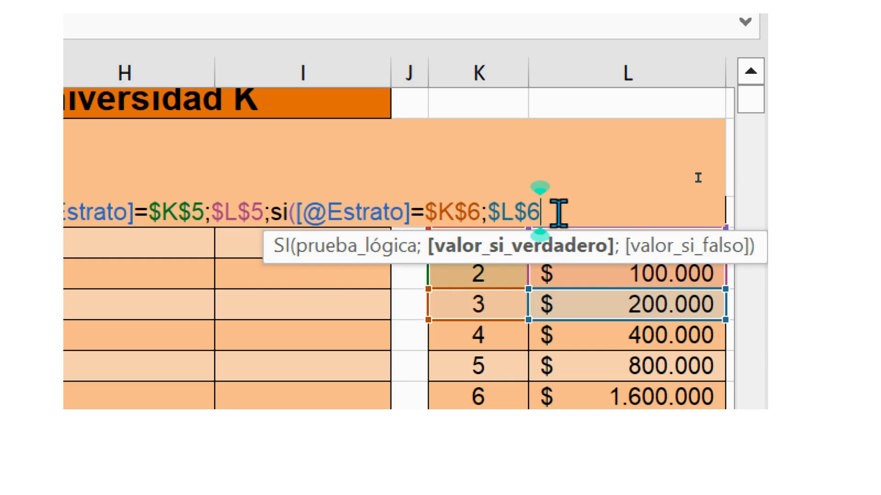
Step: Add the argument separator after $L$6 and nest a fourth SI function as the third SI's value if false
type(";")
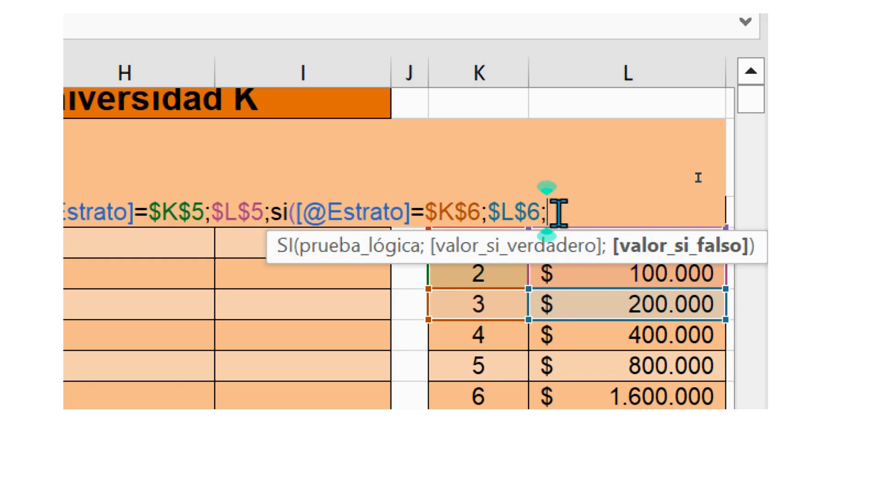
type("si")
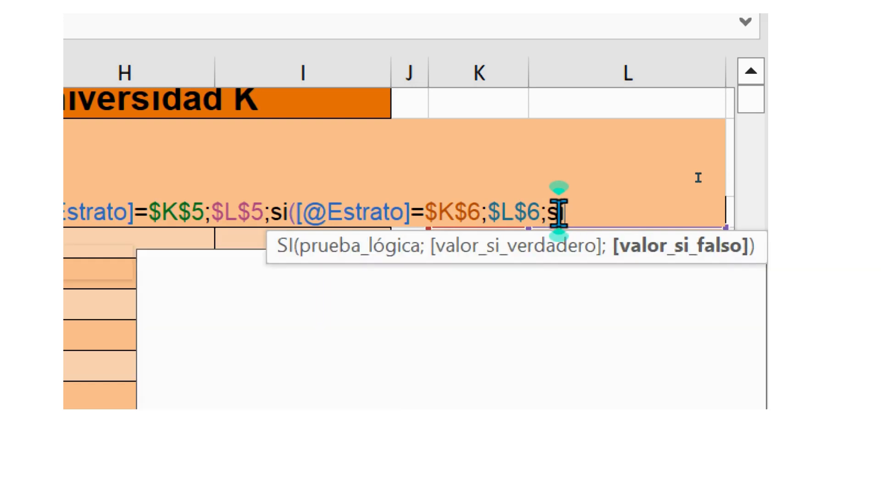
double_click(596, 265)
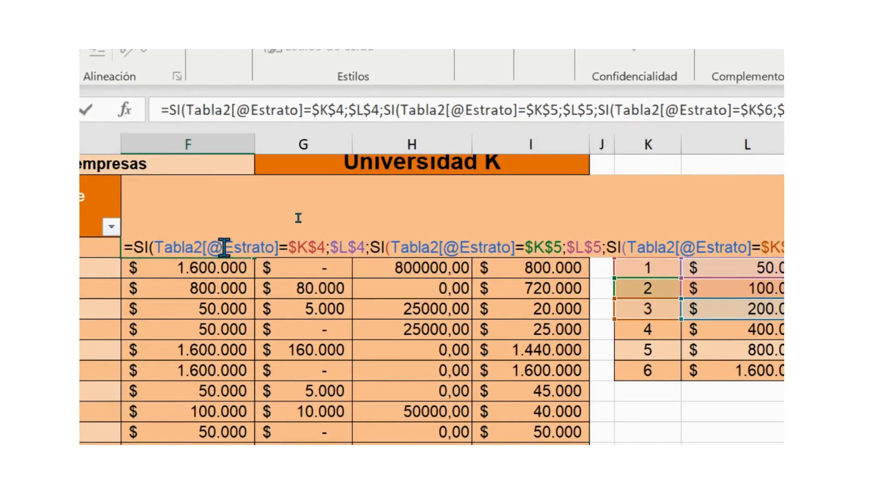
Step: Review the criteria $K$4, $K$5 and $K$6 of the first three SI functions and the newly nested fourth SI
left_click_drag(156, 248, 327, 242)
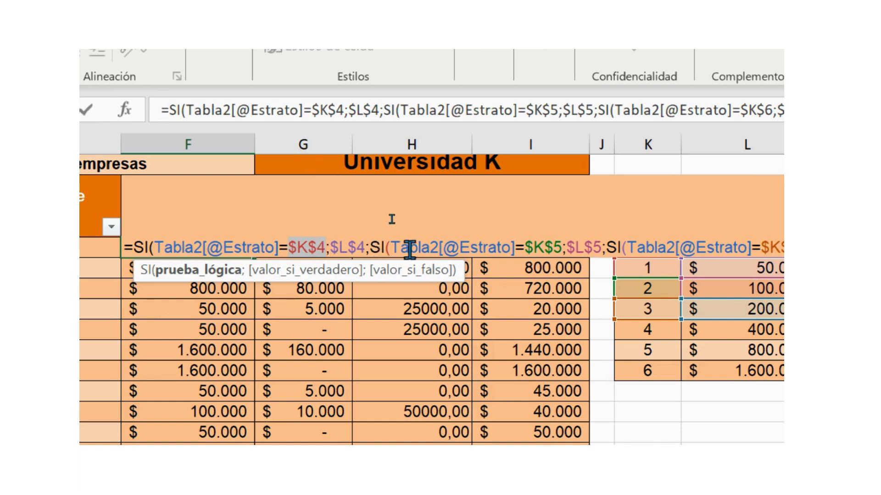
left_click_drag(524, 248, 560, 247)
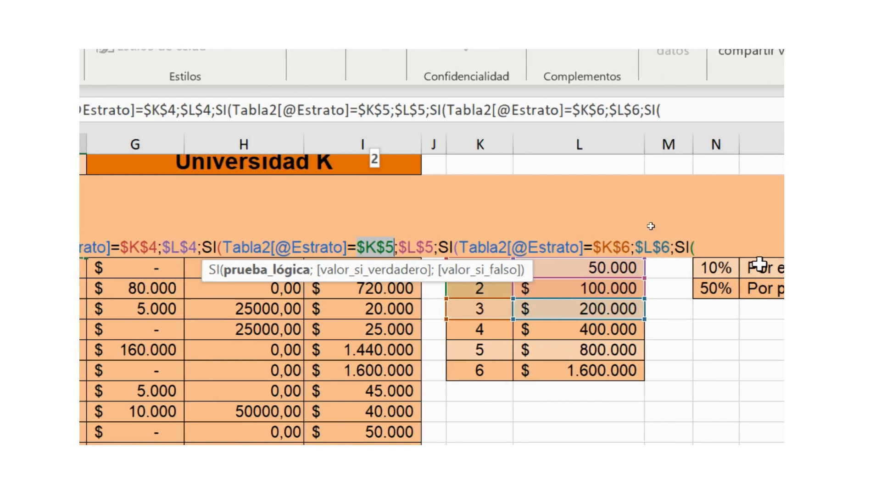
mouse_move(593, 244)
left_mouse_down()
mouse_move(625, 244)
mouse_move(592, 245)
left_mouse_up()
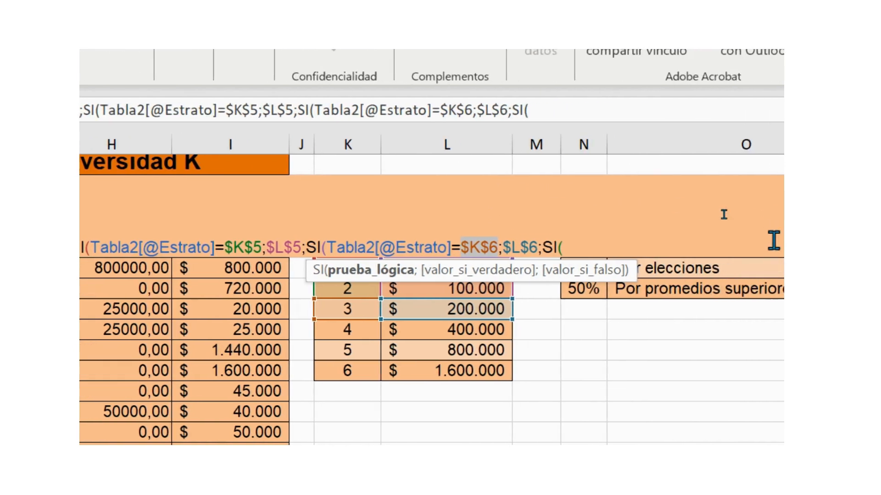
left_click(567, 245)
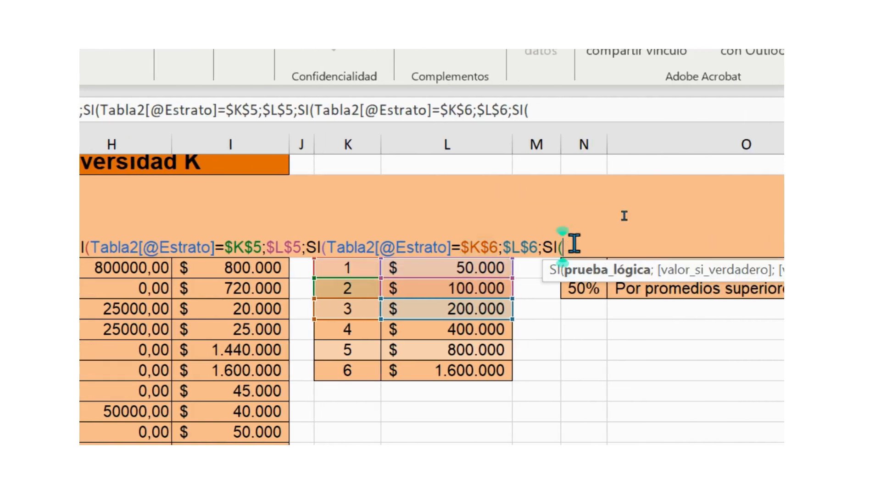
left_click_drag(545, 244, 556, 245)
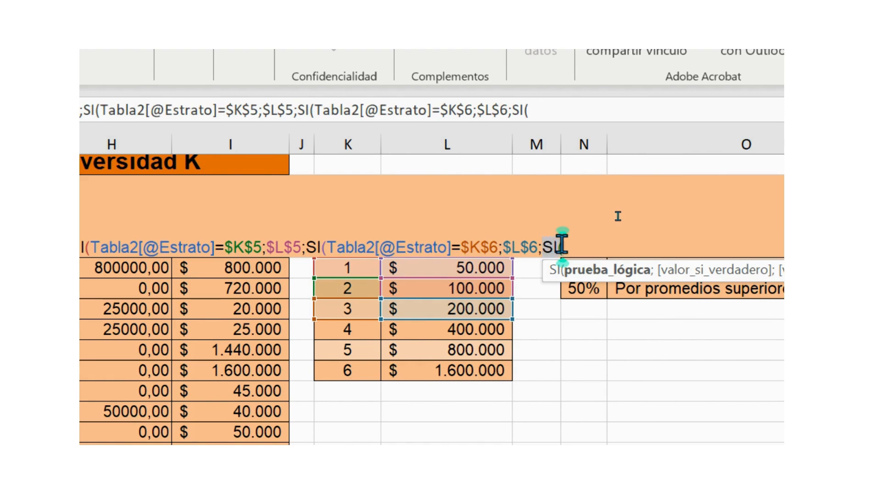
left_click(562, 246)
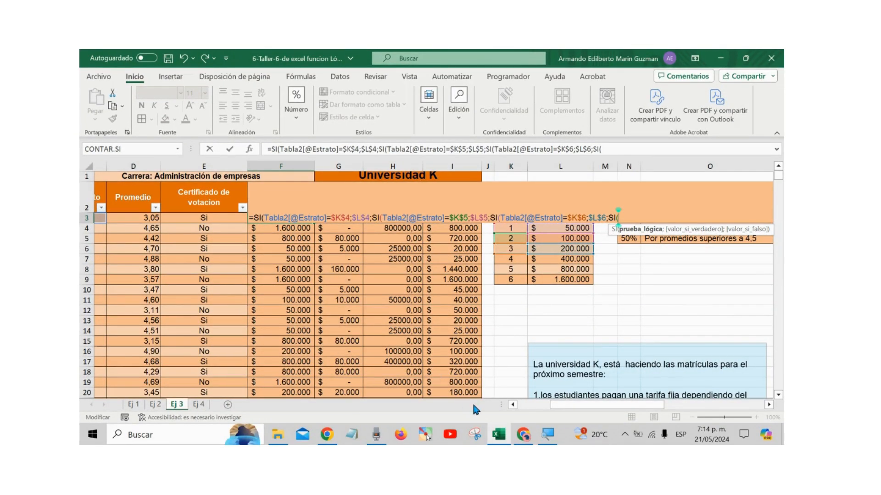
Step: Enter the fourth SI's logical test comparing this row's Estrato with the absolute reference $K$7
left_click(513, 404)
left_click(513, 405)
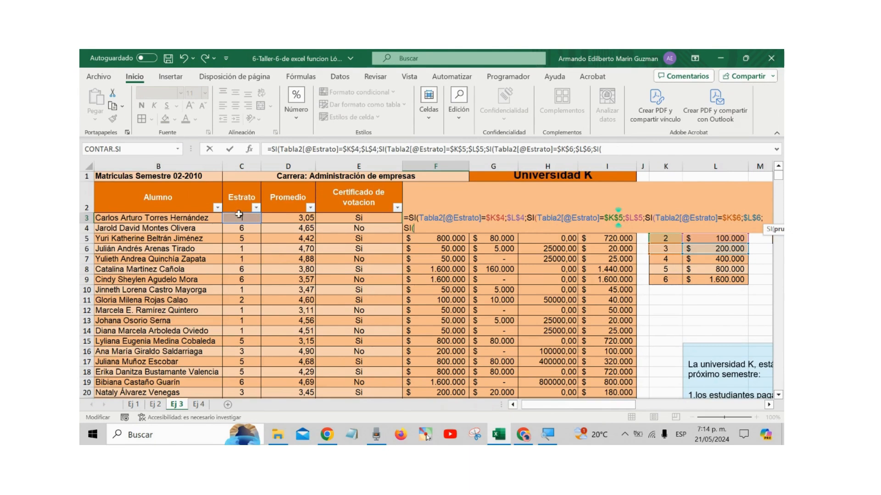
left_click(239, 217)
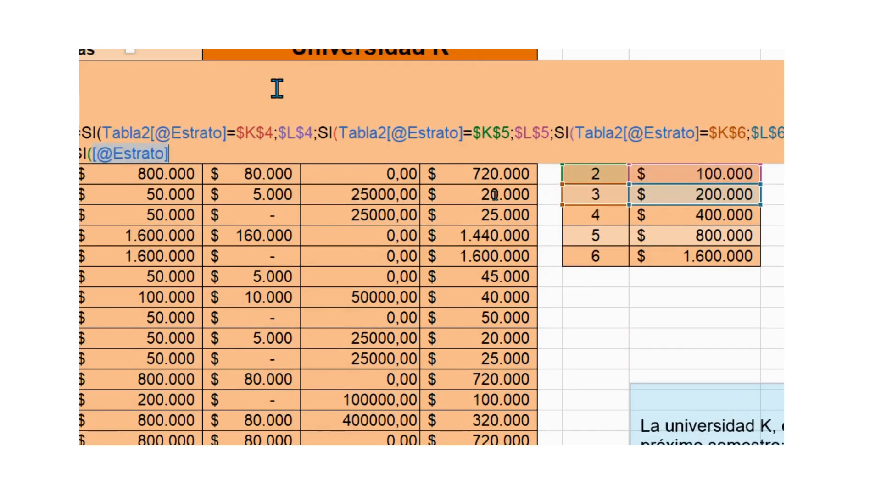
left_click(316, 147)
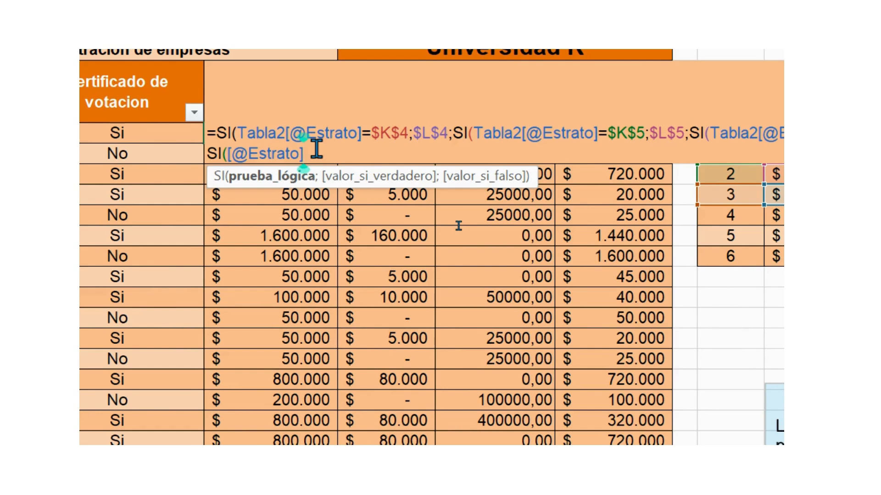
type("=")
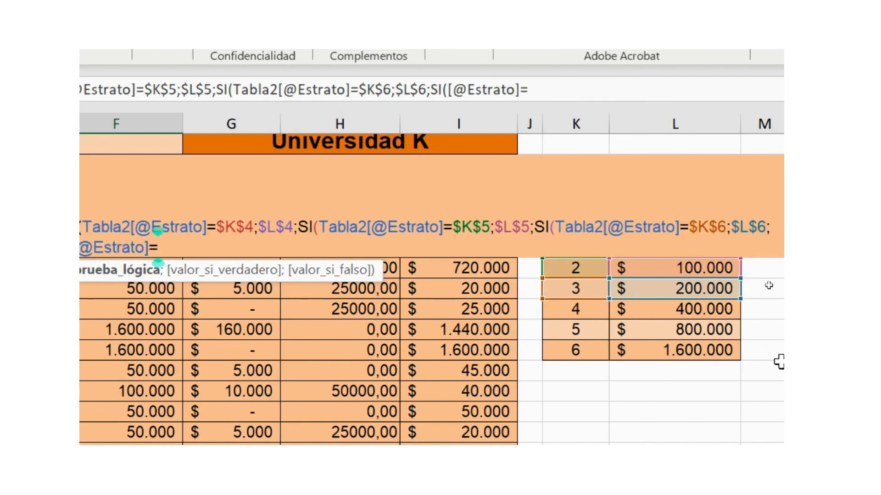
left_click(580, 310)
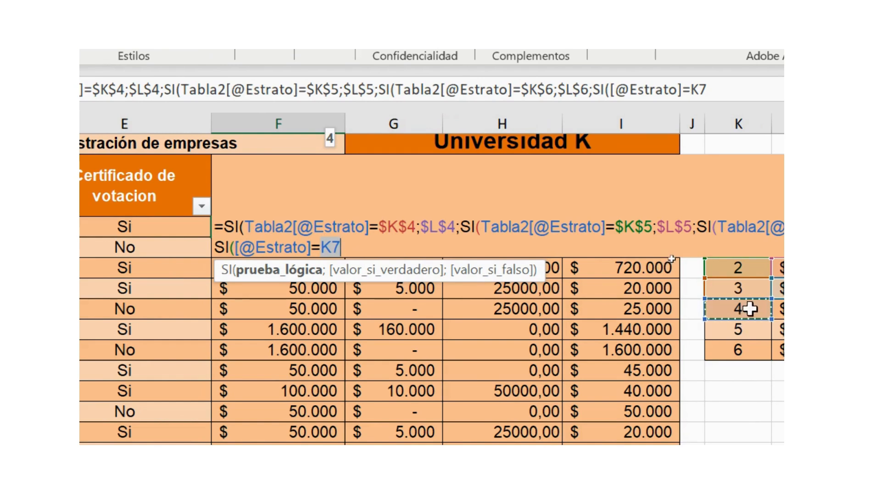
key("F4")
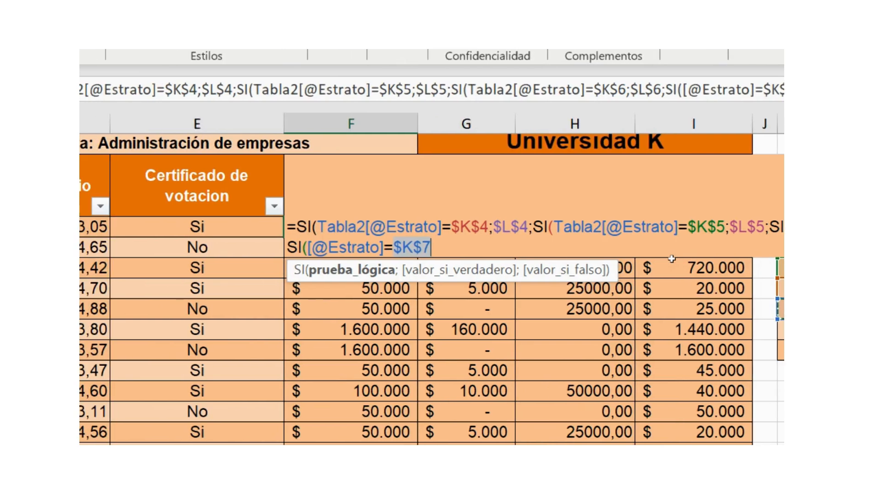
left_click(449, 249)
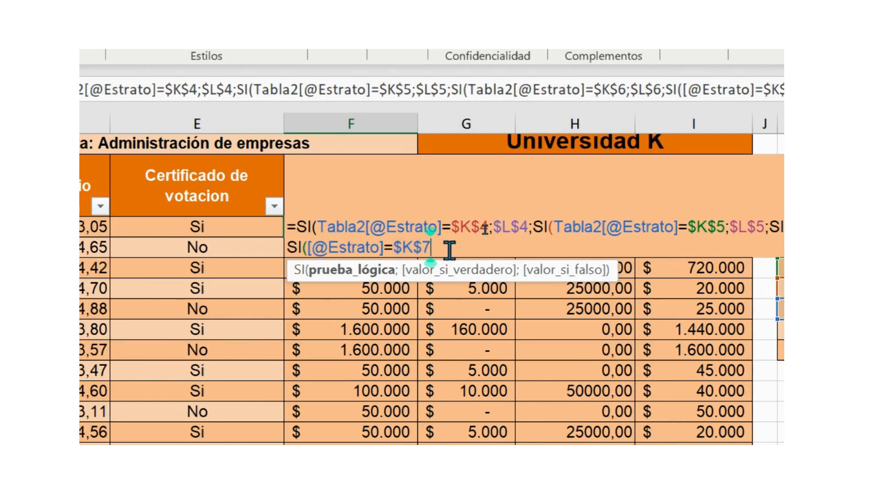
Step: Enter the absolute reference $L$7, the tuition for estrato 4, as the fourth SI's value if true
type(";")
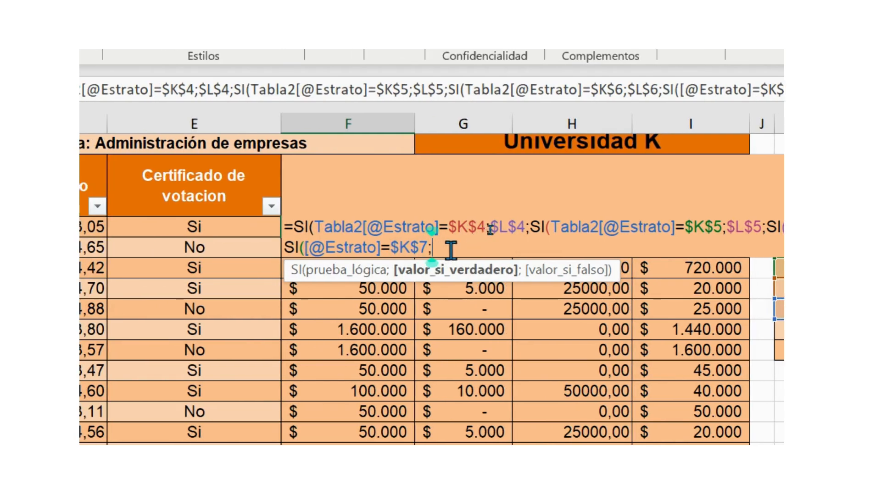
left_click(745, 313)
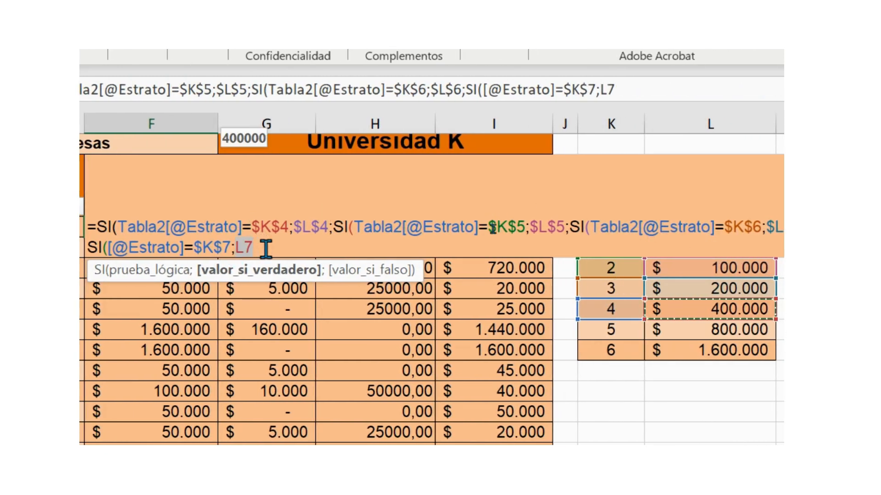
key("F4")
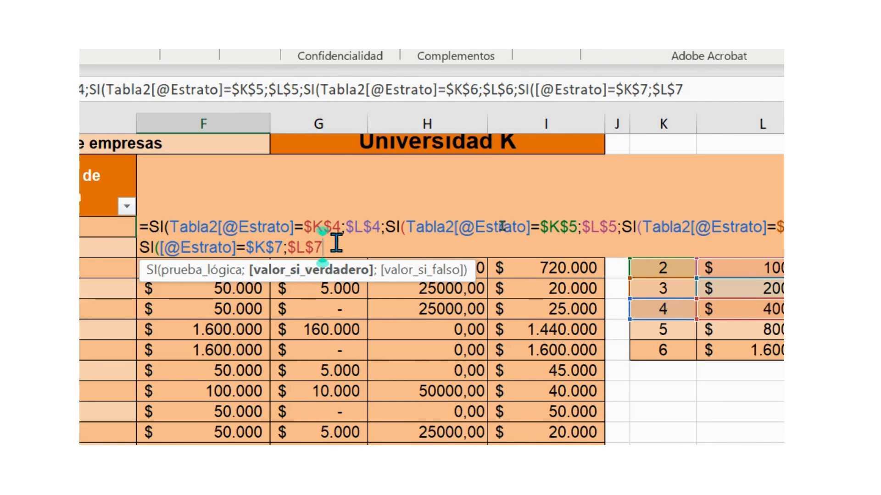
Step: Add the argument separator after $L$7 and nest a fifth SI function as the fourth SI's value if false
type(";")
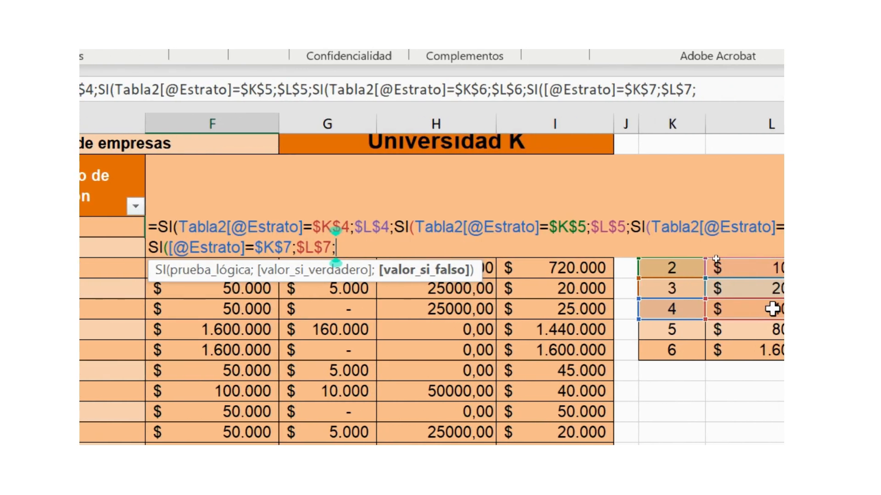
type("si")
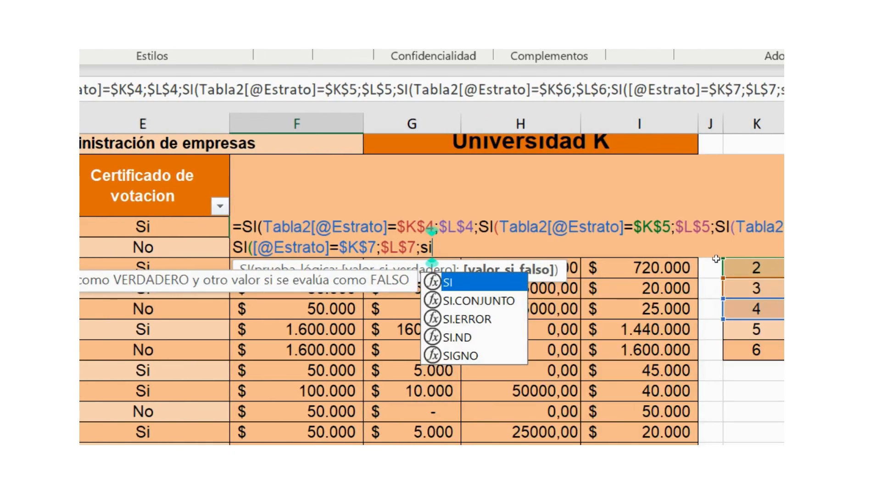
type("(")
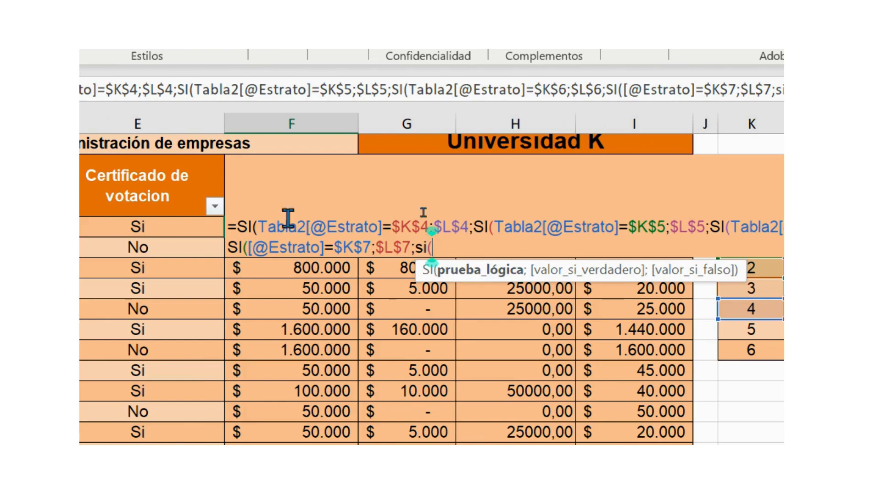
Step: Enter the fifth SI's logical test comparing this row's Estrato with the absolute reference $K$8
left_click(173, 226)
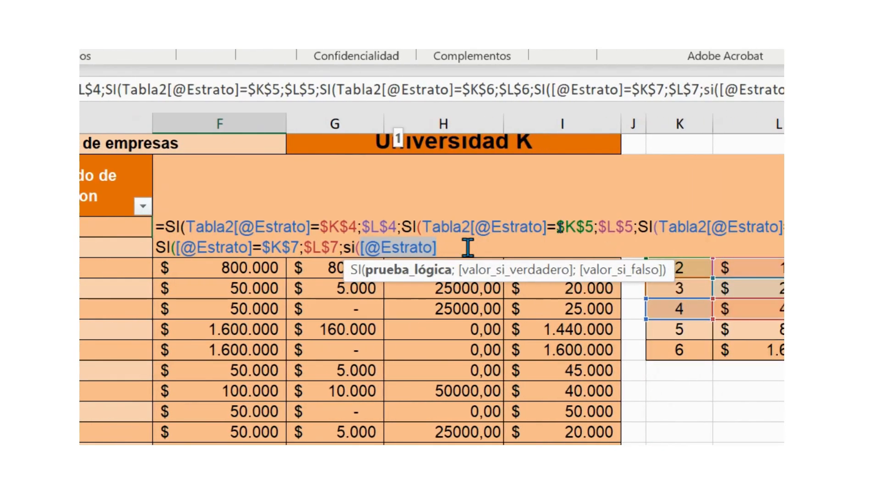
type("=")
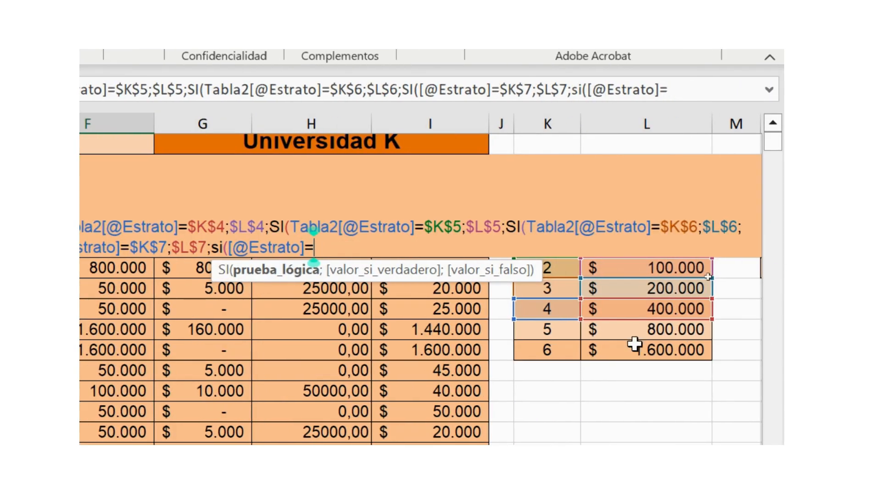
left_click(553, 333)
left_click(383, 248)
key("F4")
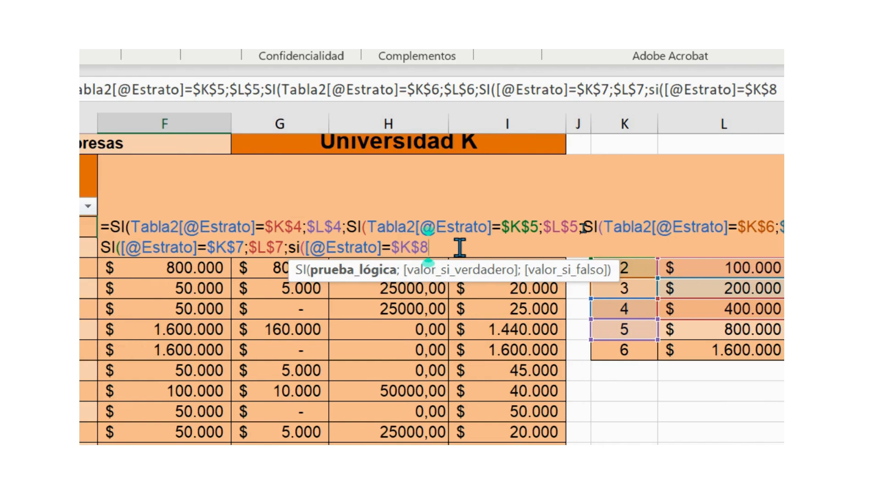
left_click_drag(392, 246, 427, 245)
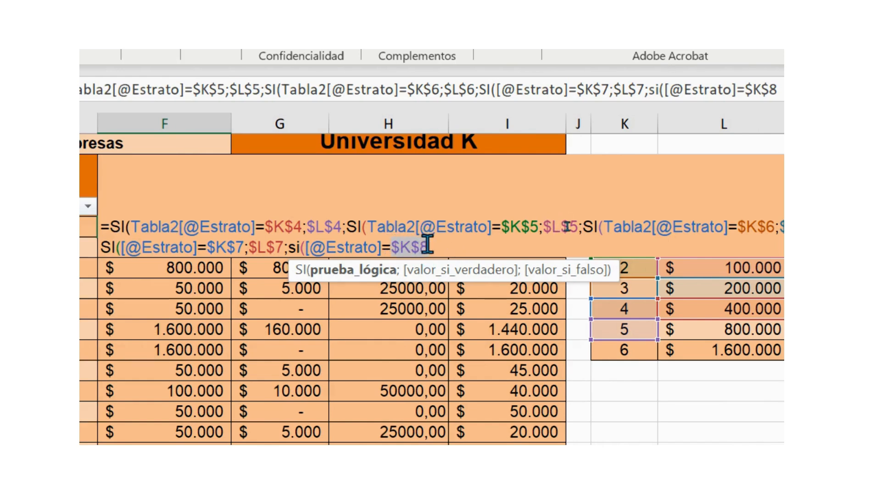
left_click(428, 246)
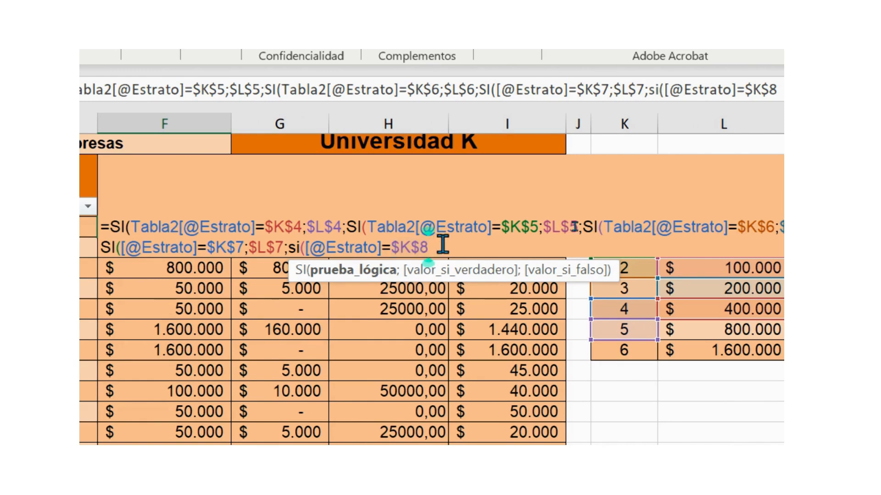
Step: Enter the absolute reference $L$8, the tuition for estrato 5, as the fifth SI's value if true
type(";")
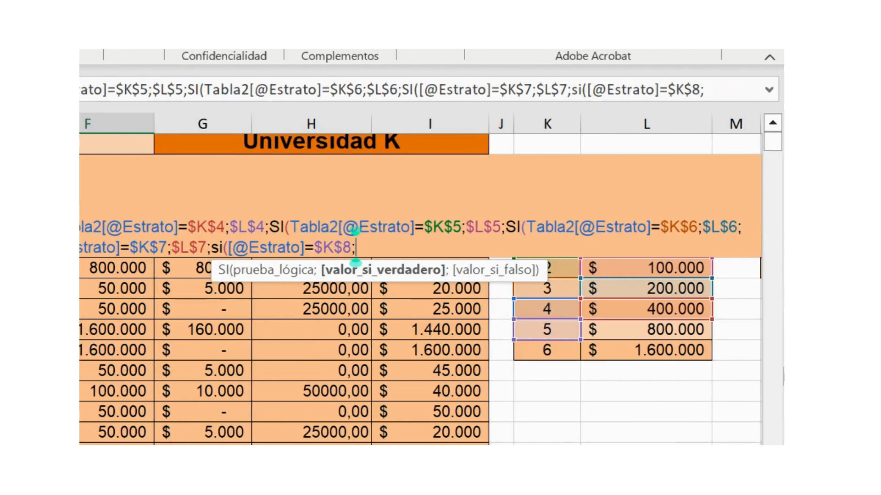
left_click(754, 332)
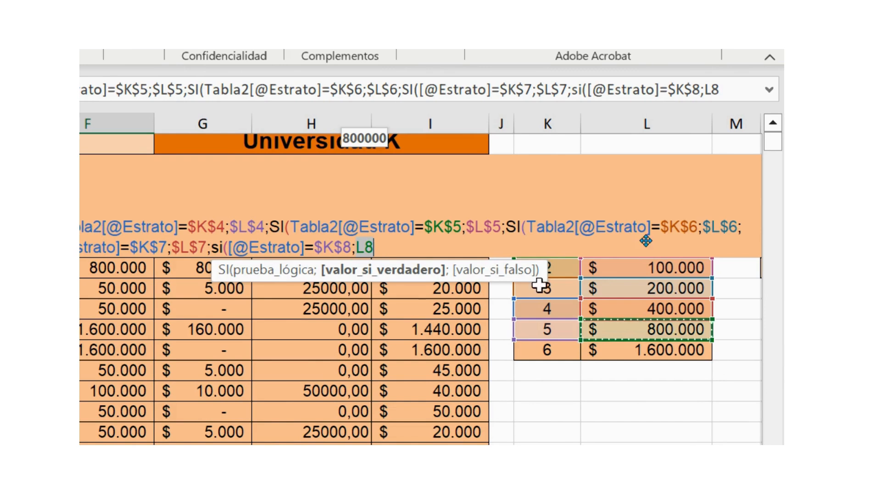
left_click(373, 247)
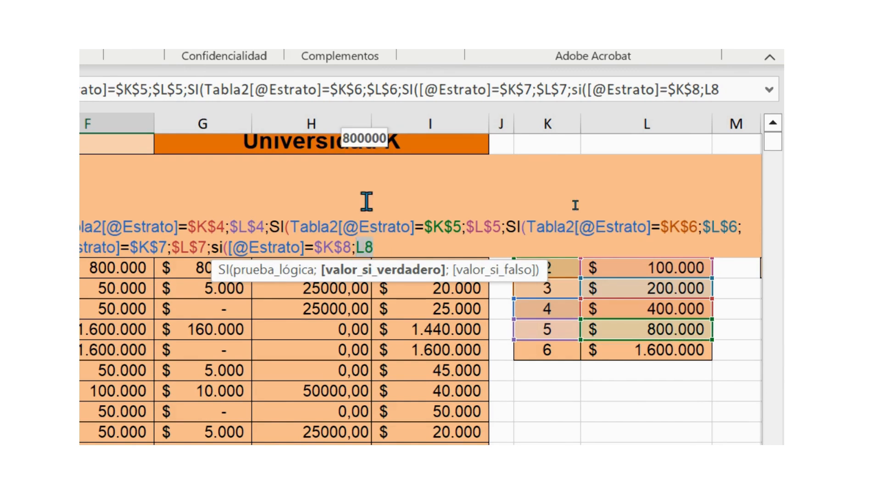
key("F4")
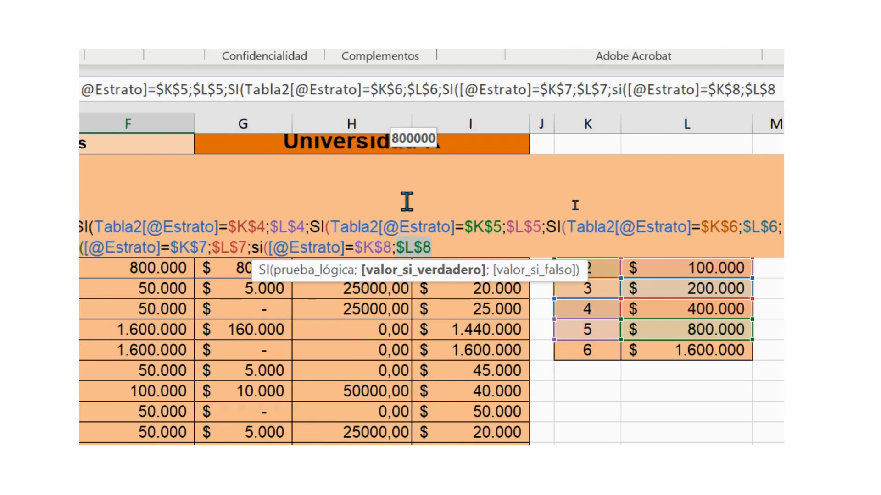
left_click(431, 245)
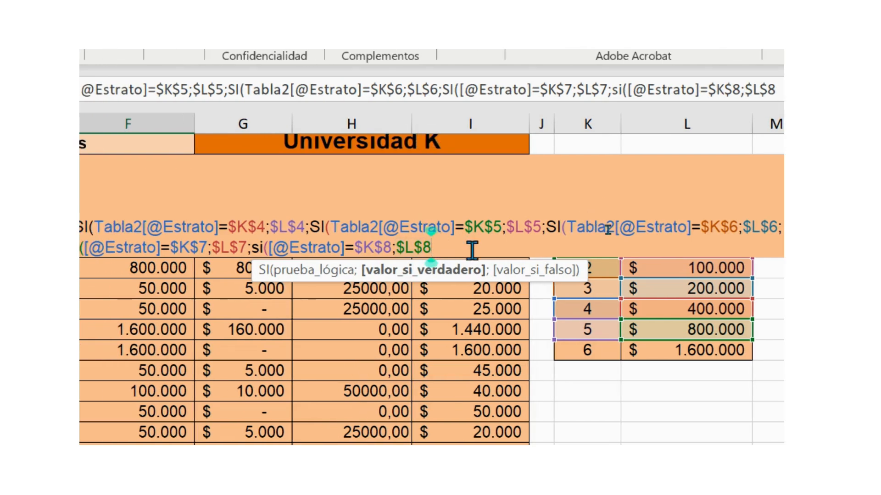
Step: Nest a sixth SI as the fifth SI's value if false, with a logical test comparing this row's Estrato with the absolute reference $K$9
type(";si")
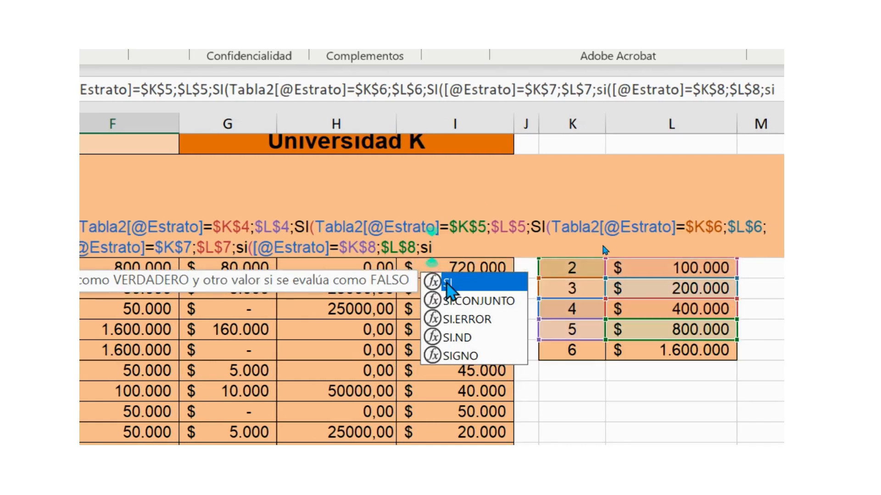
double_click(448, 283)
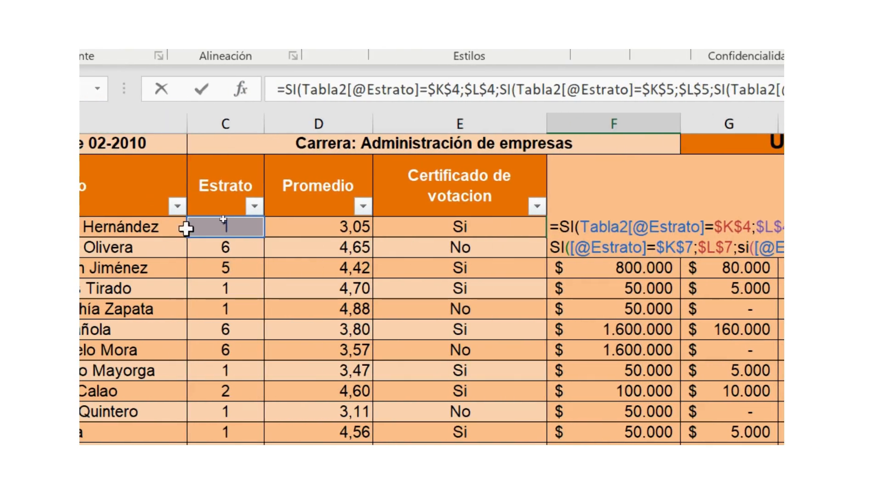
left_click(198, 230)
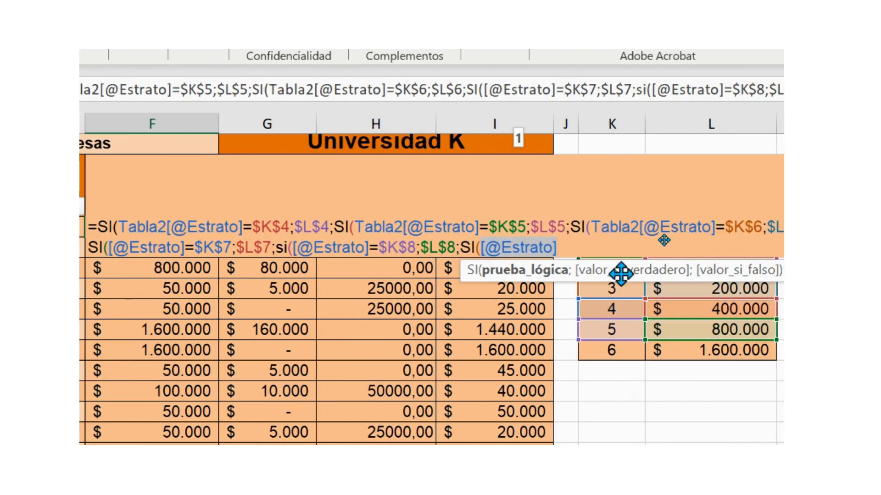
left_click(592, 247)
type("=")
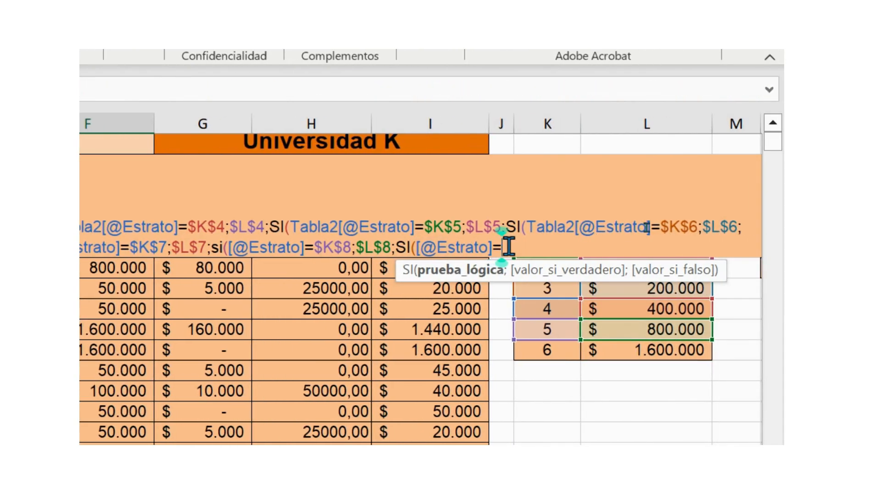
left_click(548, 350)
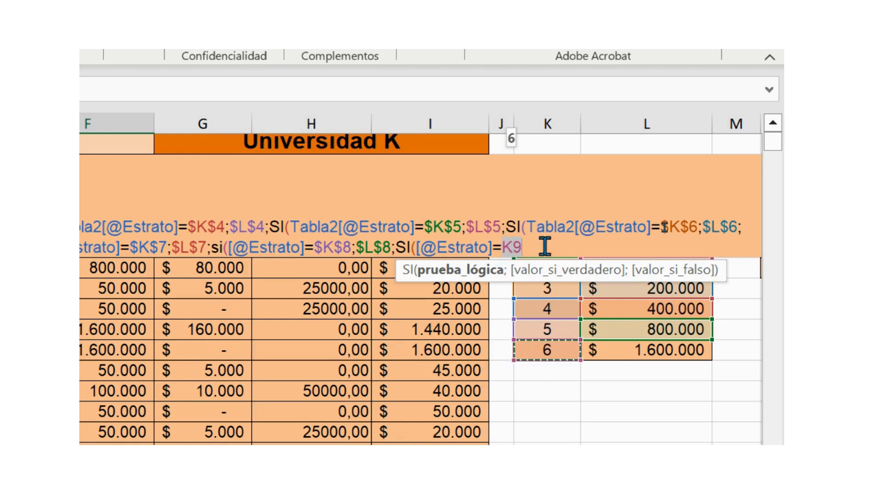
key("F4")
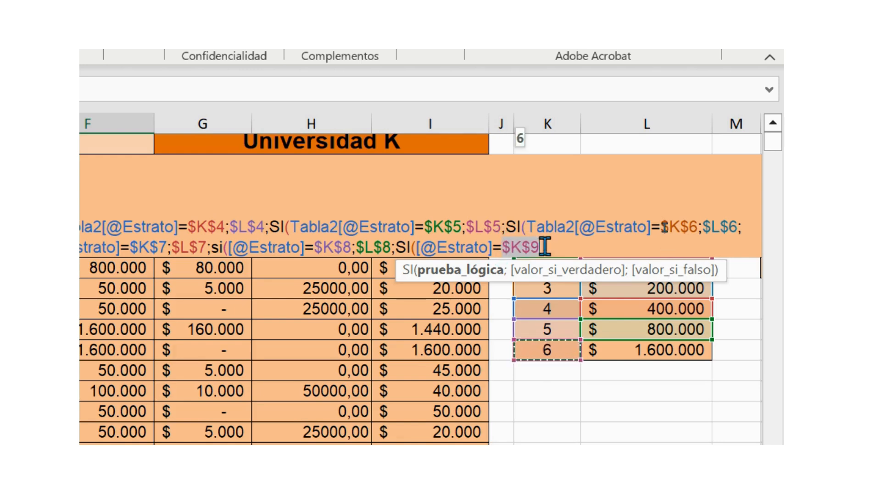
left_click(576, 249)
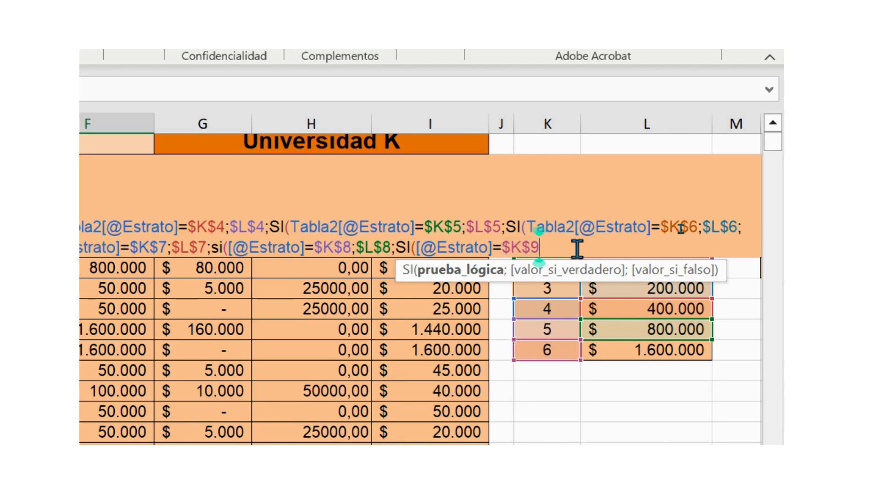
Step: Enter the absolute reference $L$9, the tuition for estrato 6, as the sixth SI's value if true
type(";")
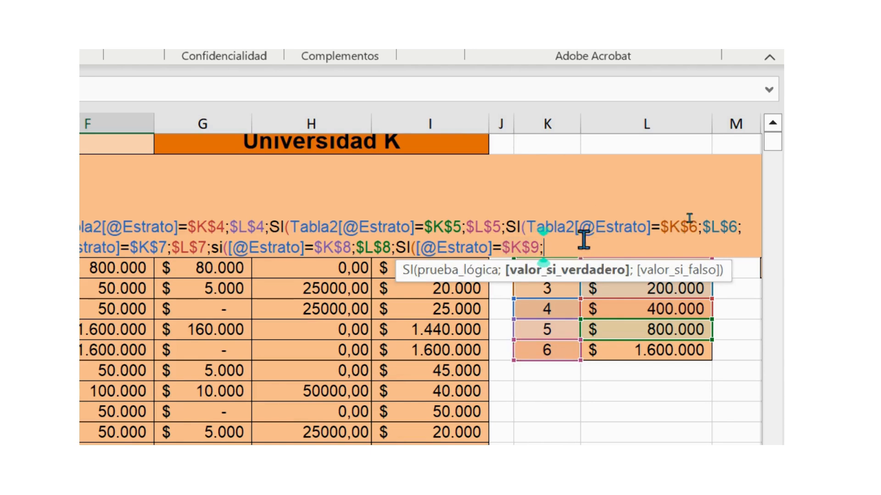
left_click(663, 363)
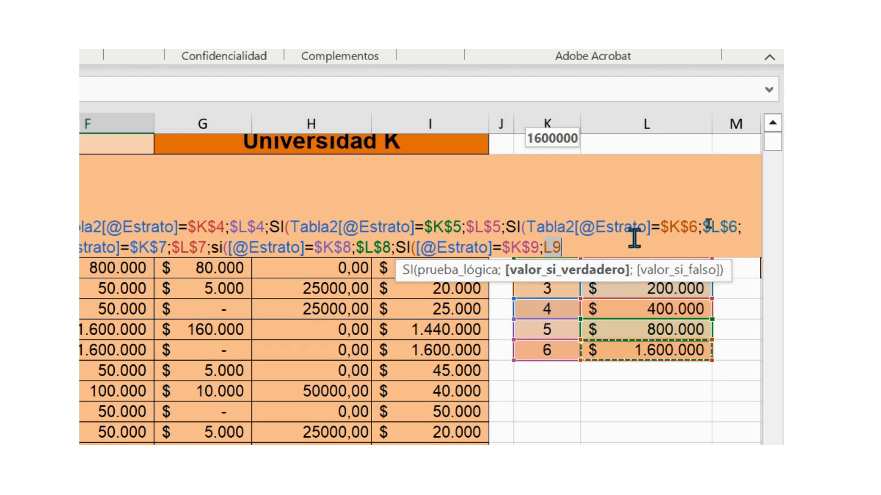
left_click(591, 249)
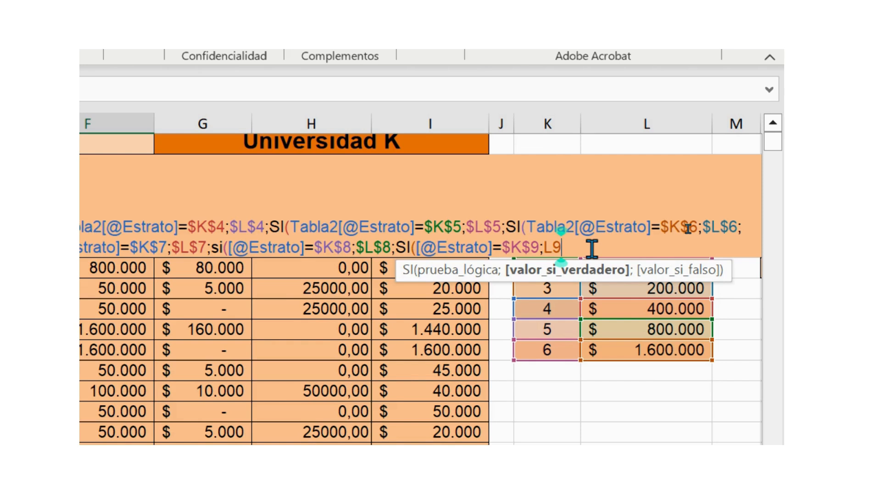
key("F4")
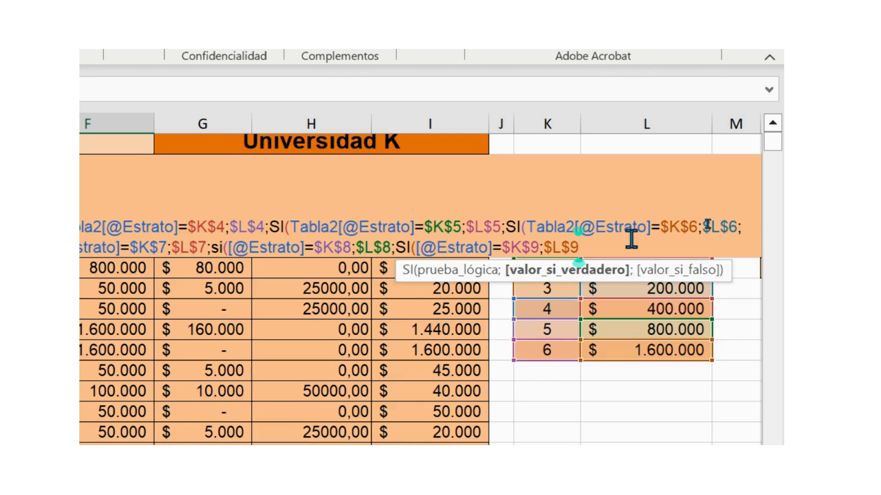
Step: Set the sixth SI's value if false to 0, close all six SI functions with six parentheses, and commit the formula
type(";")
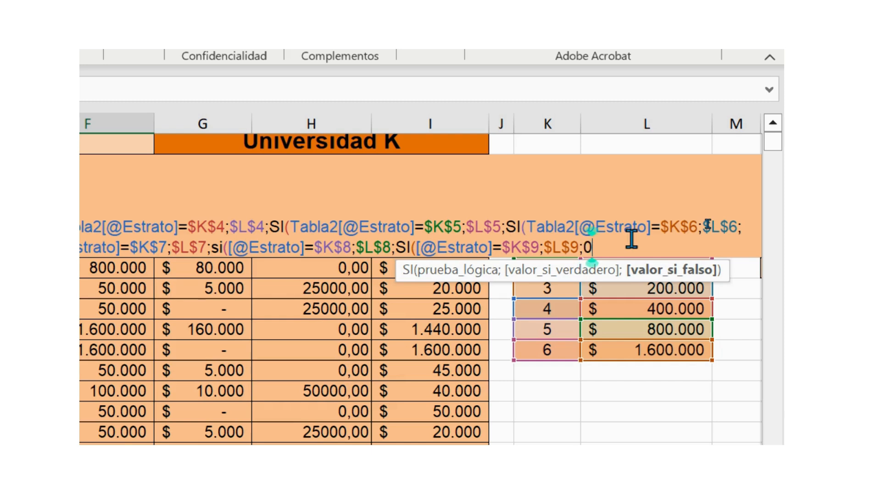
type("0)")
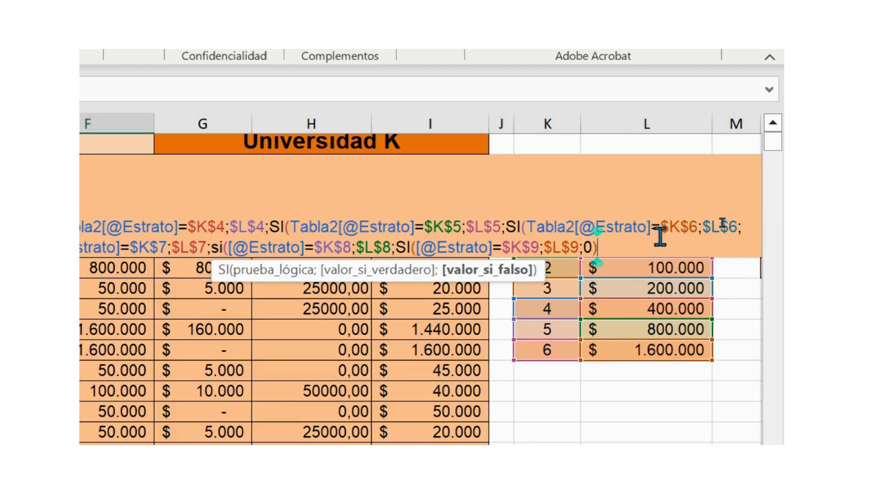
type(")))")
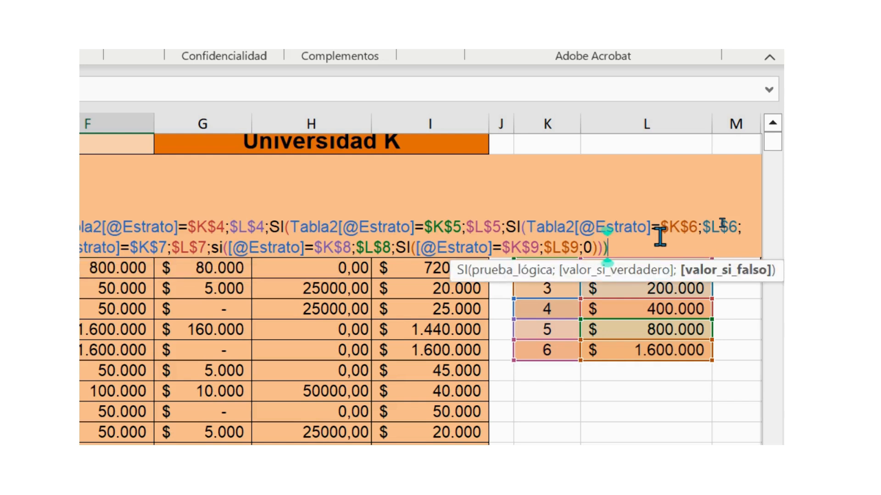
type(")))")
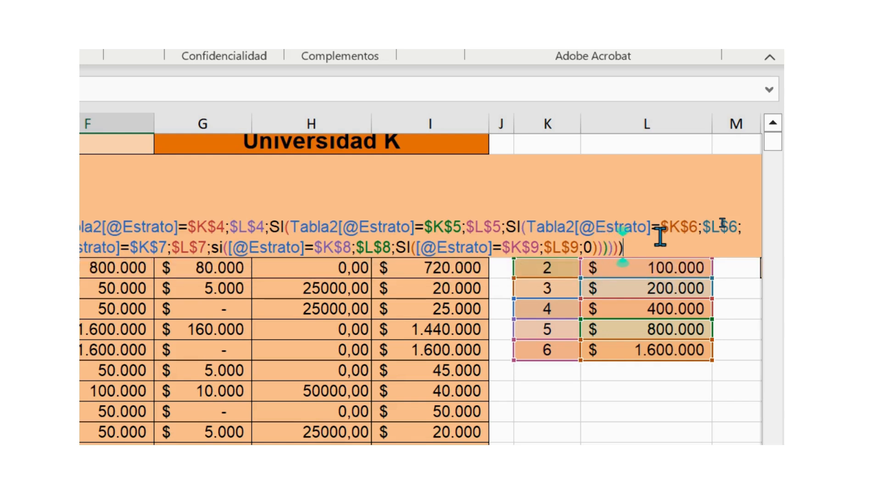
type("))")
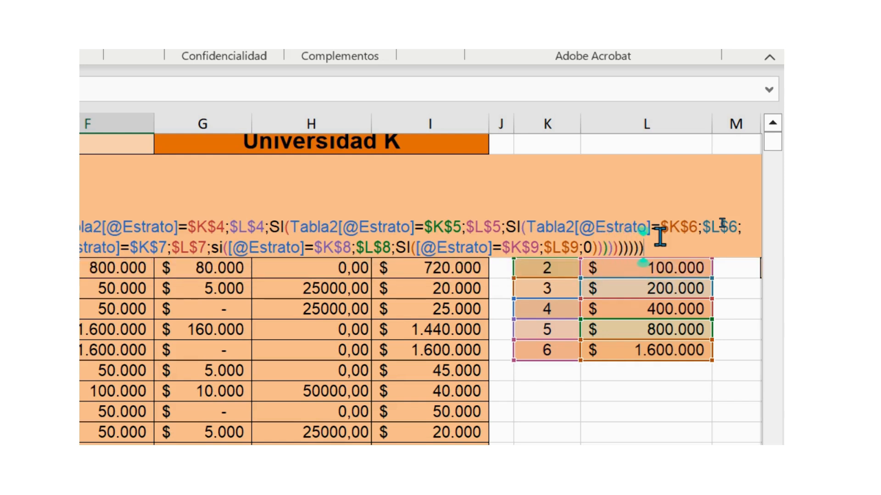
key("BackSpace")
key("BackSpace")
key("BackSpace")
key("BackSpace")
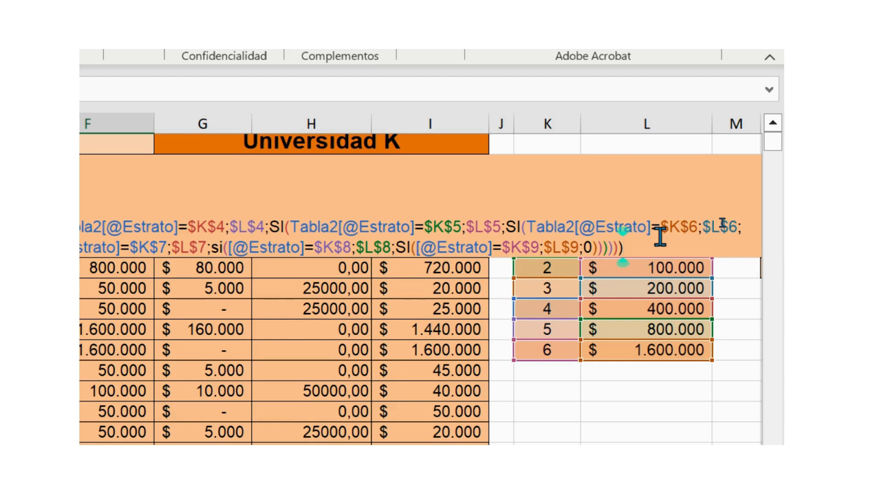
key("Return")
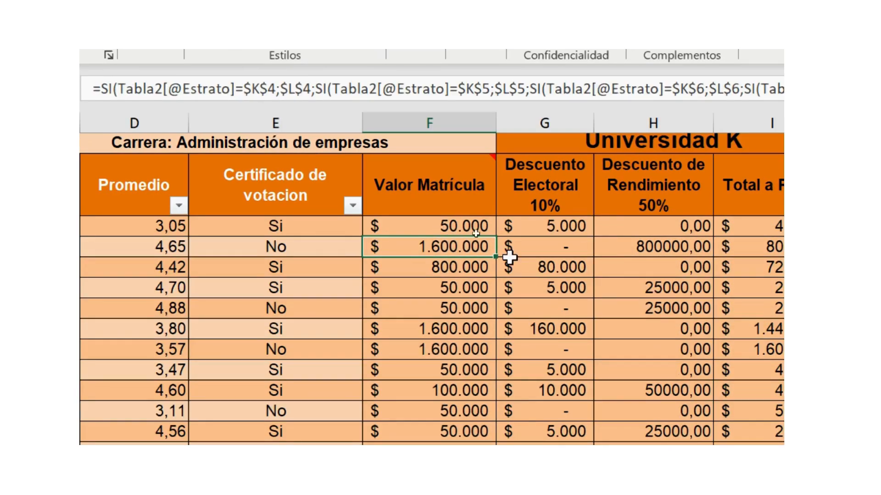
Step: Fill the nested SI formula from cell F3 down the Valor Matrícula column to the last student row
left_click(477, 225)
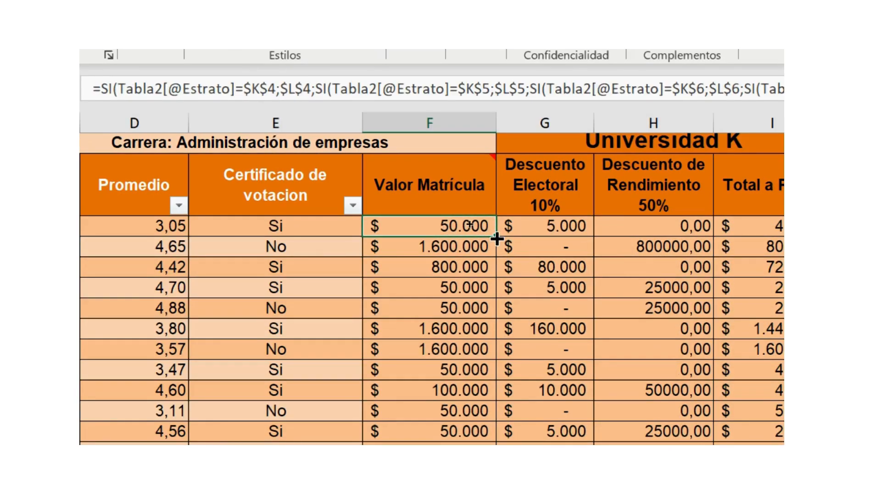
key("ctrl+shift+Down")
scroll(466, 334, "down", 5)
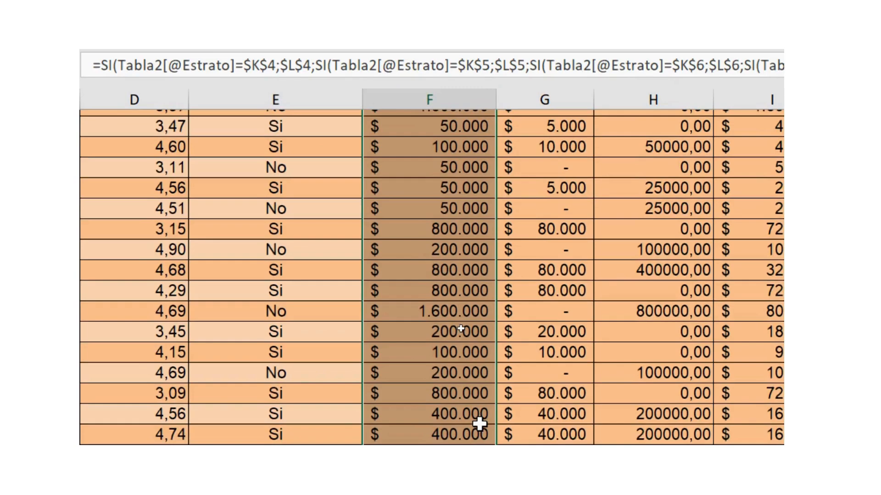
scroll(480, 424, "down", 1)
scroll(469, 388, "up", 4)
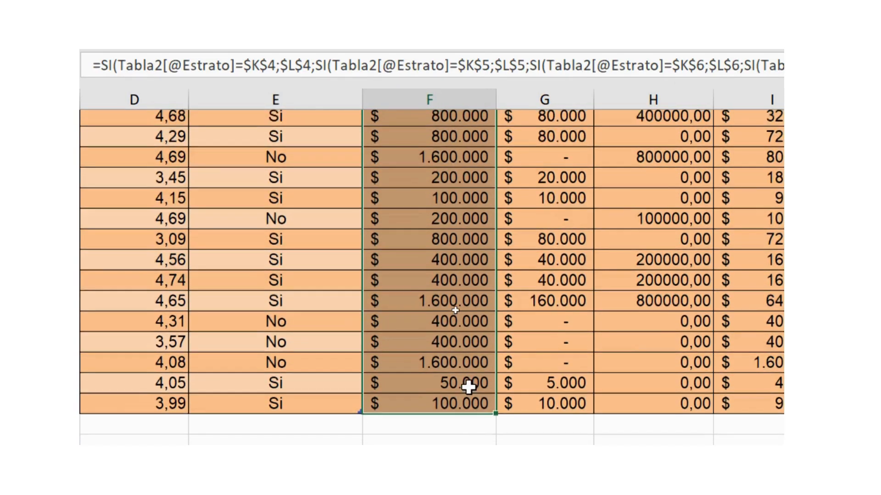
scroll(468, 388, "up", 3)
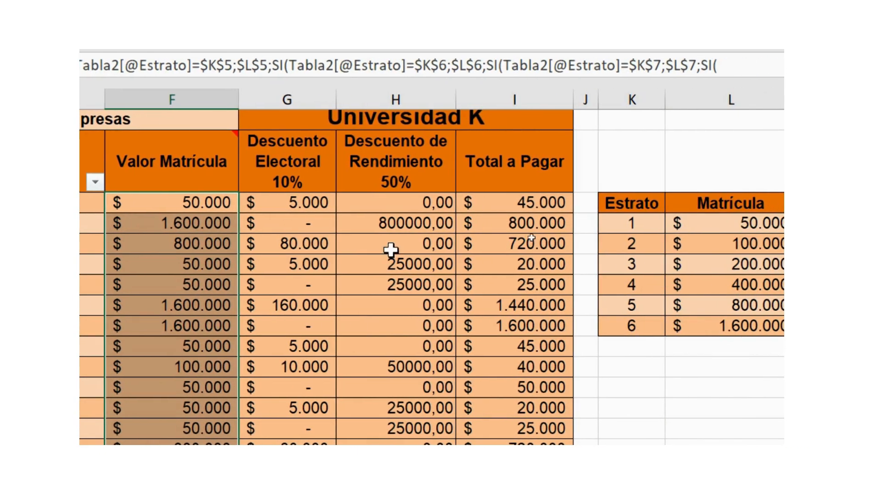
Step: Open the nested SI formula in cell F3, examine it against the Estrato and Matrícula table, and leave it as is
double_click(202, 201)
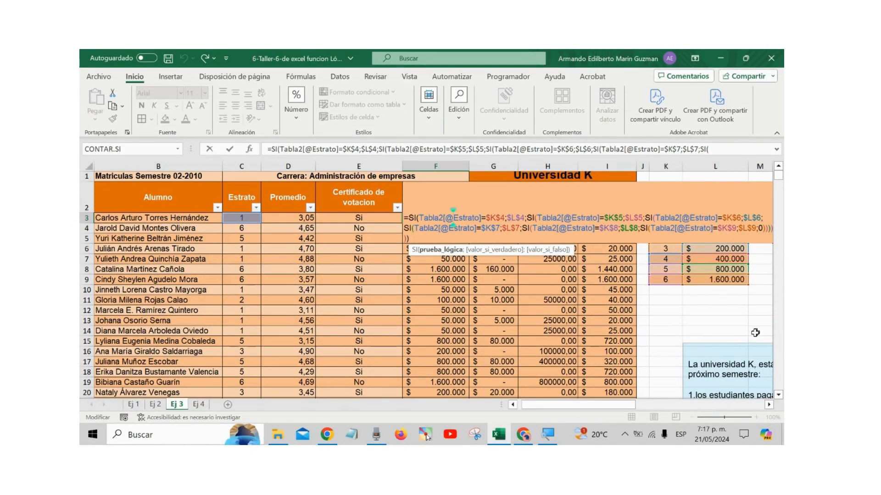
left_click_drag(625, 405, 688, 405)
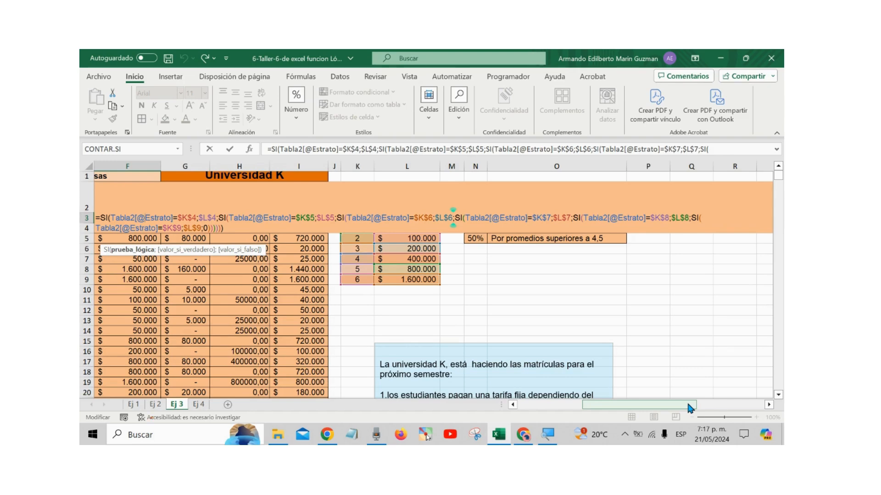
key("ctrl+Return")
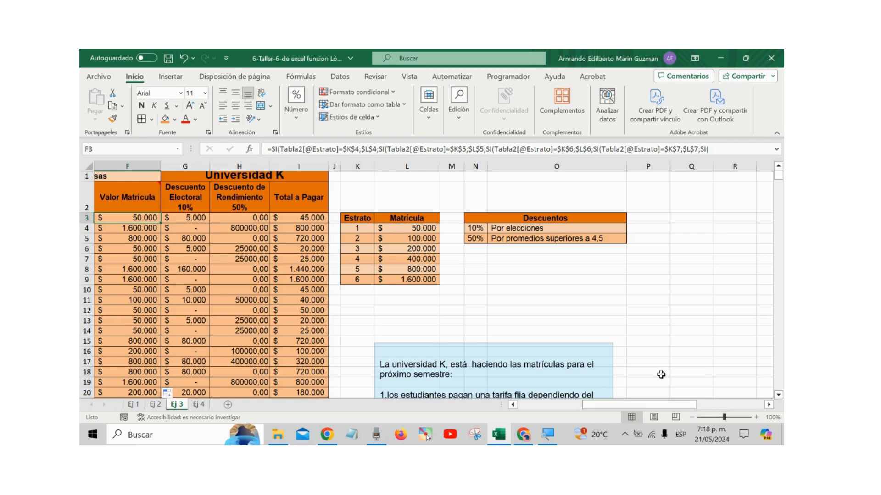
Step: Open the SI formula in cell G3 and examine its logical test on the Certificado de votacion column
left_click(197, 218)
double_click(196, 218)
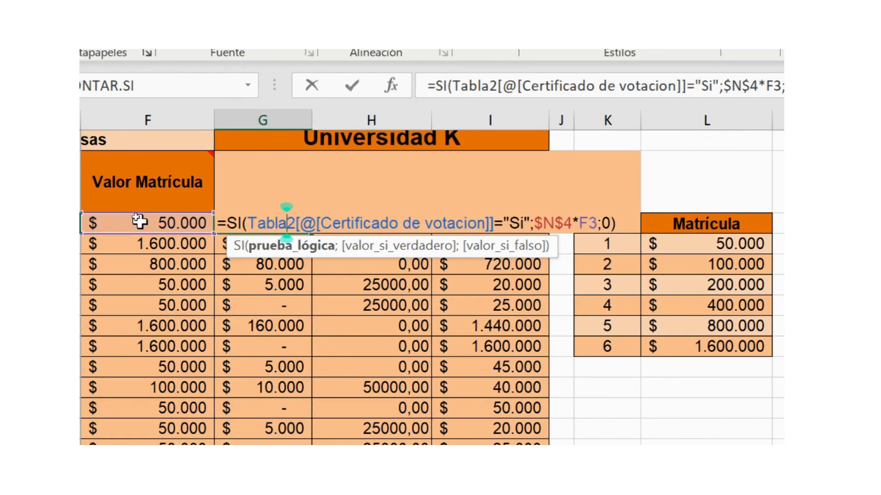
left_click(630, 224)
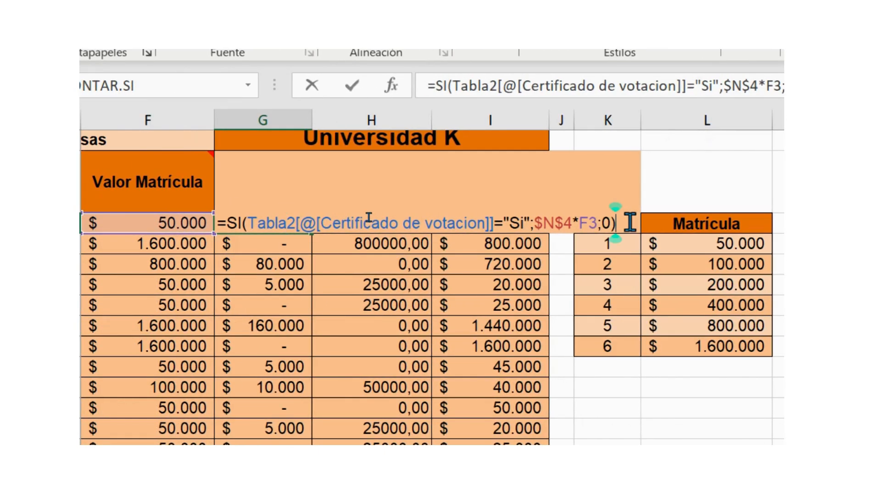
left_click_drag(629, 223, 251, 220)
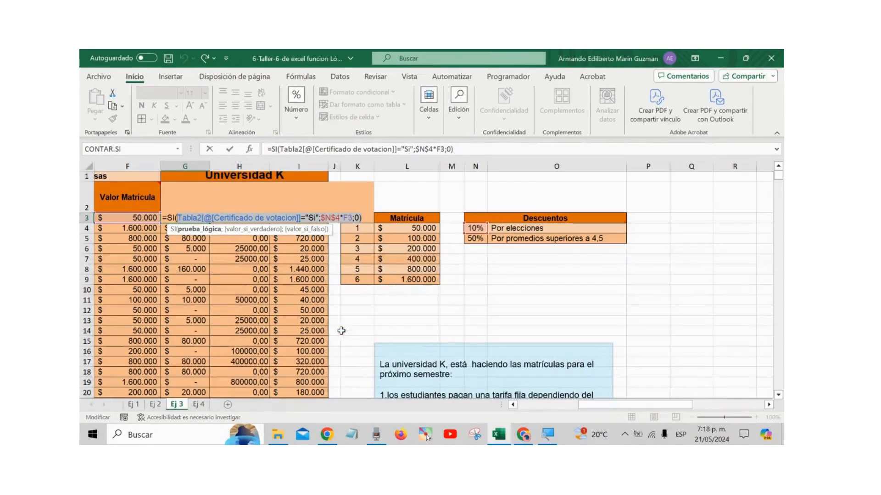
left_click_drag(589, 405, 542, 407)
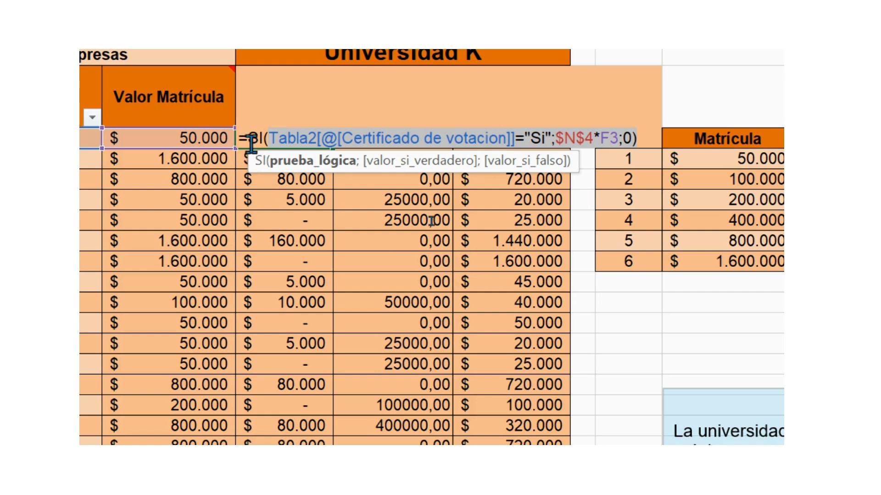
left_click_drag(269, 137, 593, 135)
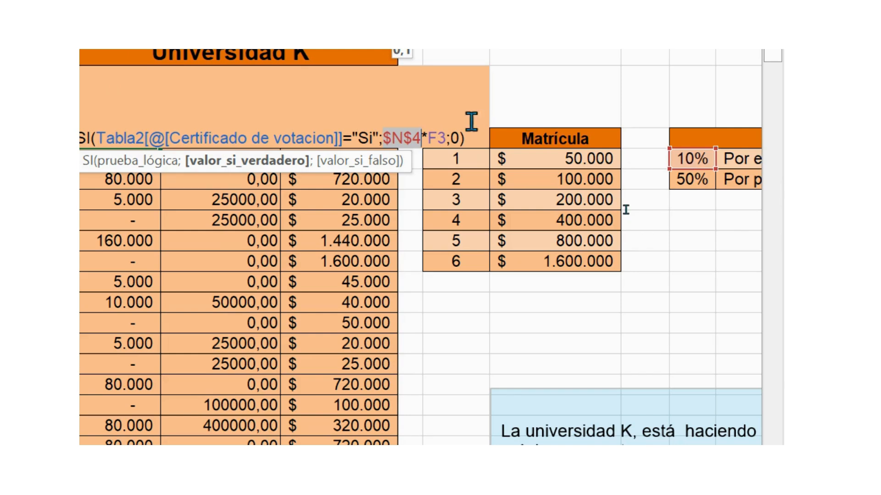
Step: Examine the value-if-true argument $N$4*F3, relating the election discount rate to the Valor Matrícula
left_click(421, 137)
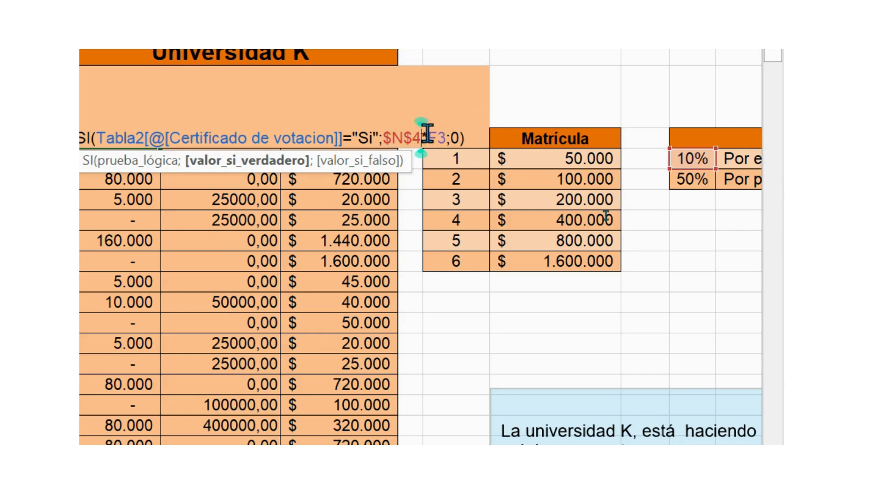
left_click(443, 134)
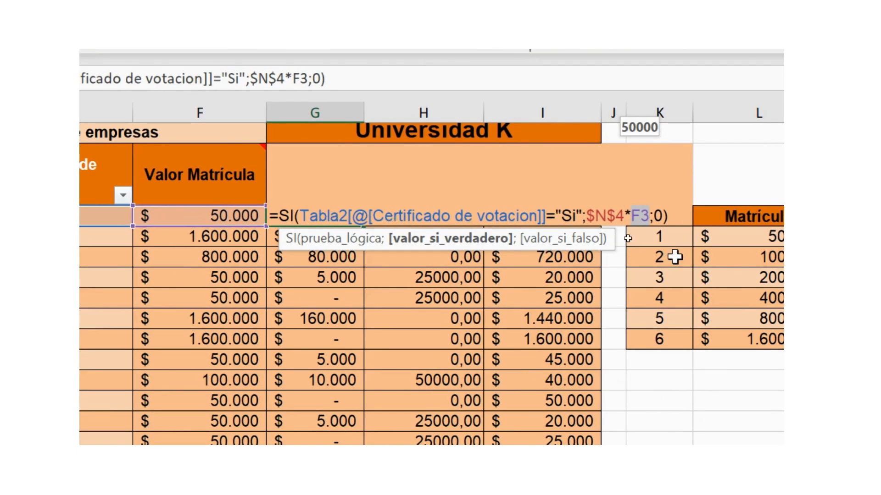
left_click(648, 215)
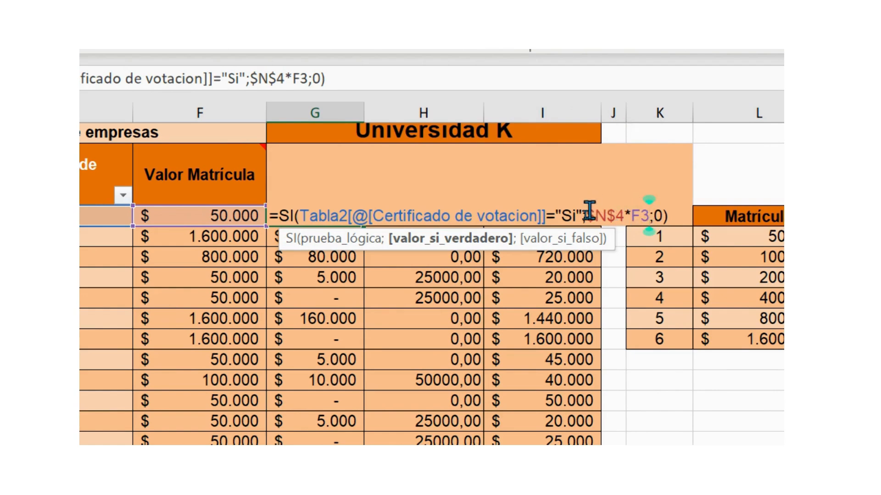
left_click_drag(589, 212, 621, 211)
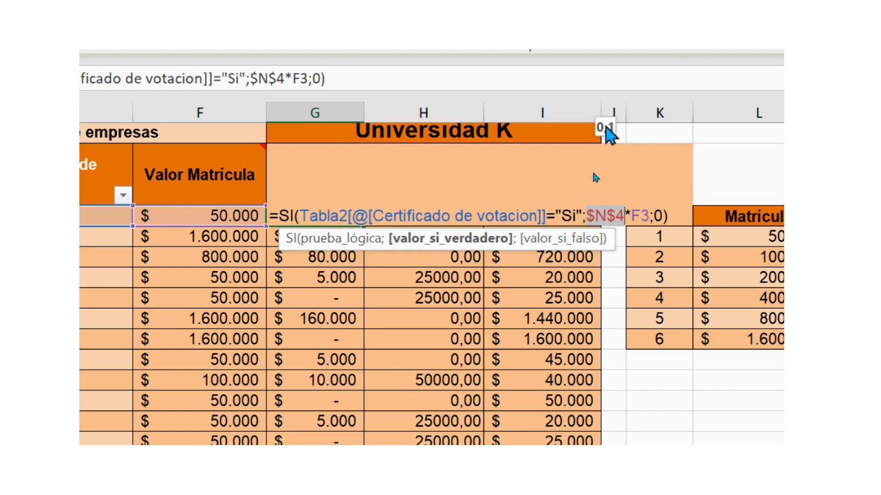
left_click_drag(632, 217, 649, 217)
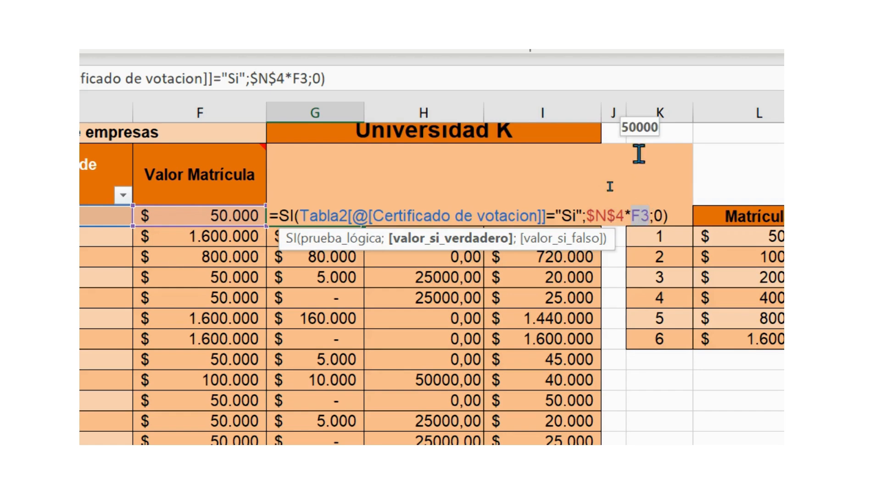
left_click_drag(649, 217, 593, 217)
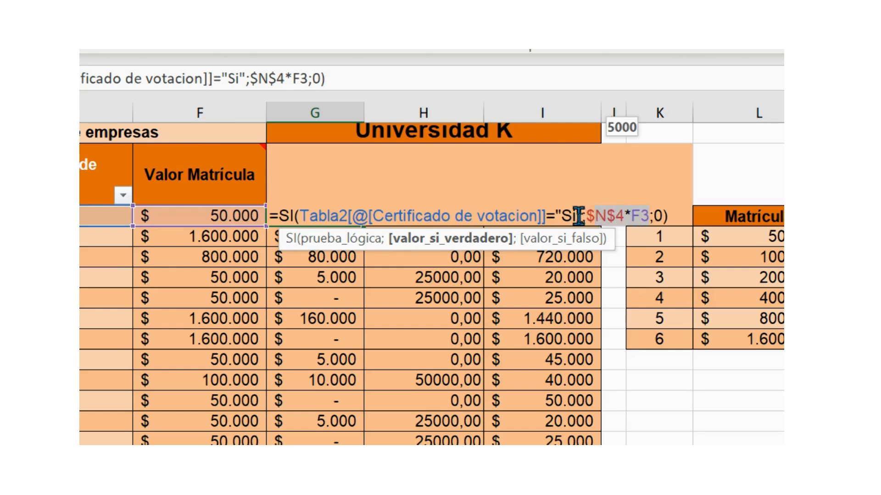
Step: Examine the "Si" criterion and the value-if-false argument in G3's formula, and leave the formula as is
left_click(557, 213)
left_click_drag(558, 212, 582, 207)
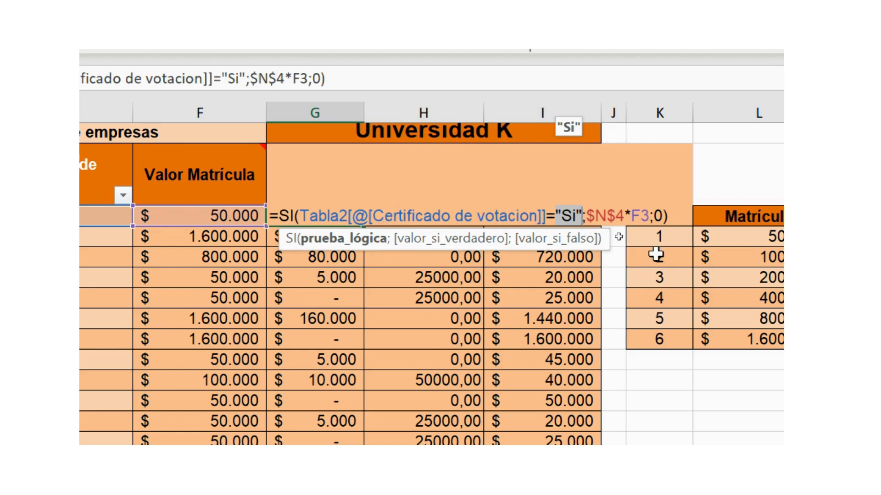
left_click_drag(654, 215, 662, 217)
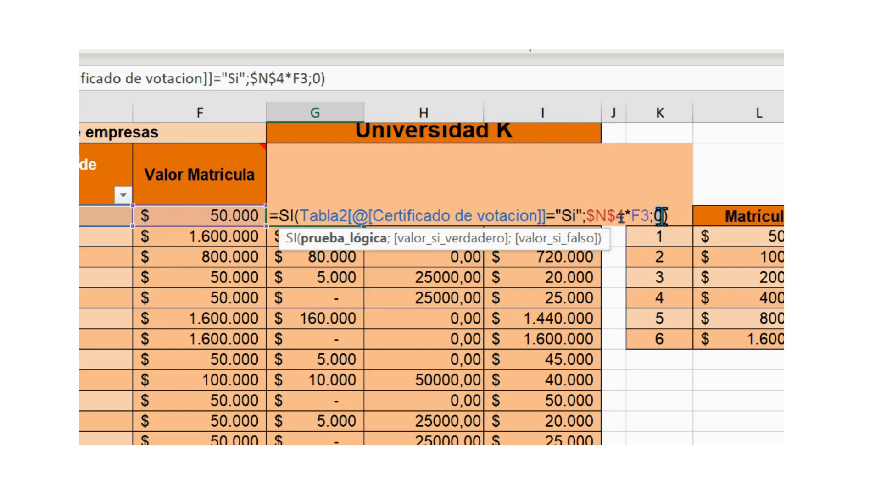
left_click_drag(581, 216, 566, 212)
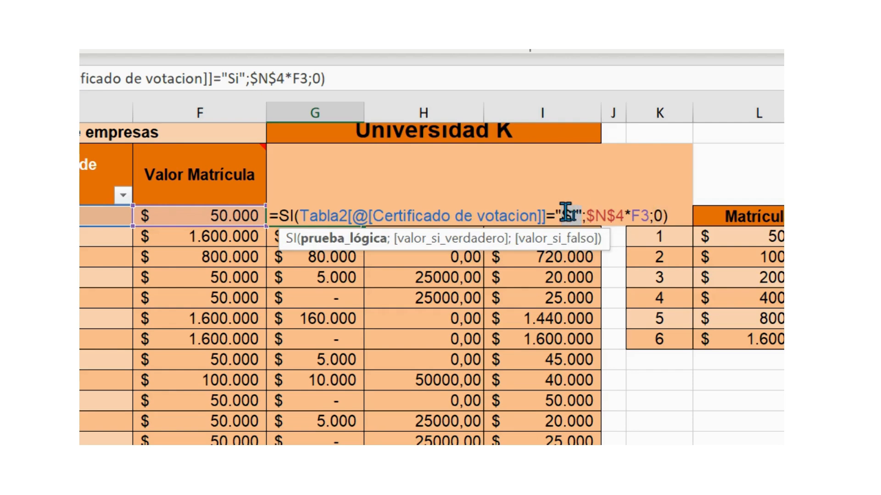
double_click(659, 213)
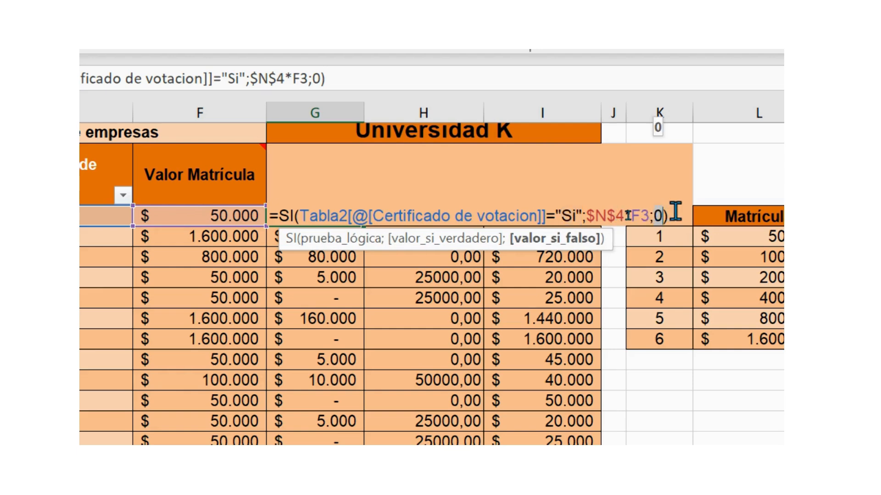
left_click(675, 212)
key("Return")
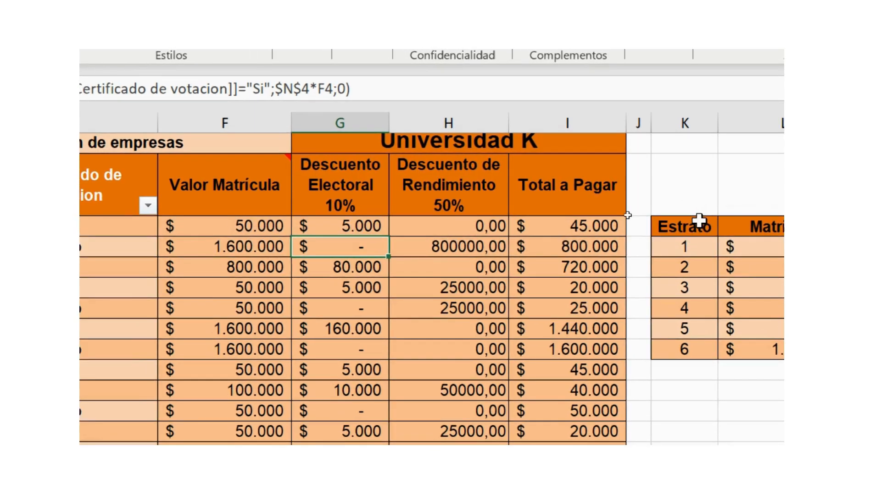
Step: Clear the existing Descuento Electoral formula in cell G3 and start a new SI function there
double_click(367, 225)
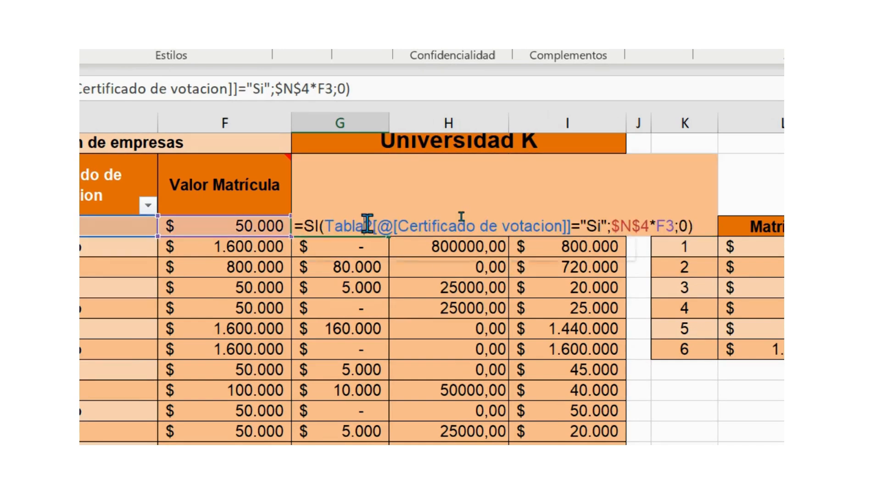
left_click_drag(699, 223, 296, 225)
key("Delete")
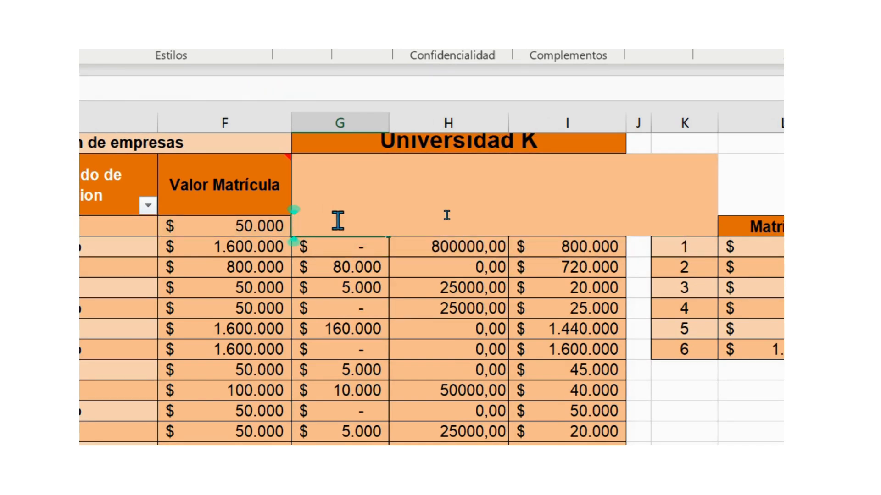
type("=")
type("i")
key("BackSpace")
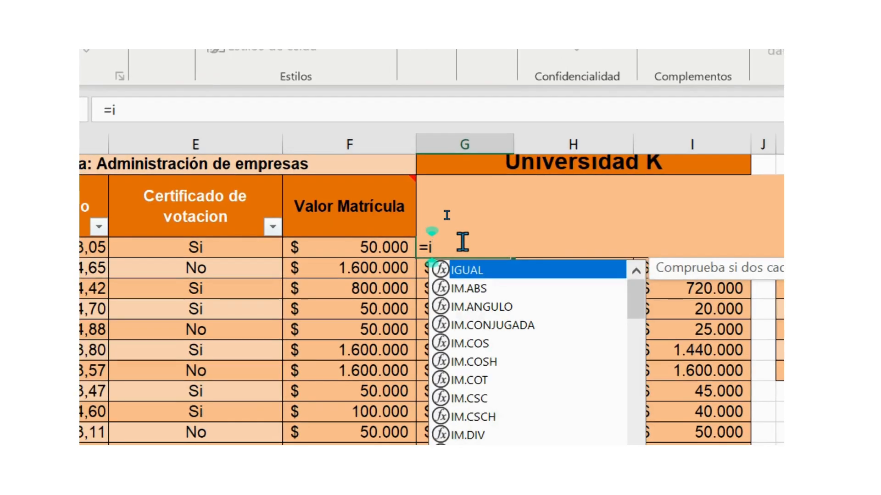
type("si")
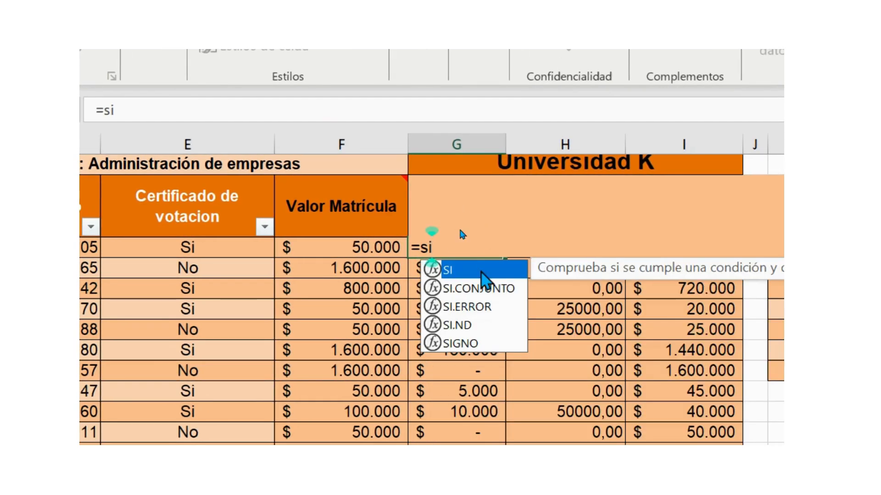
double_click(481, 274)
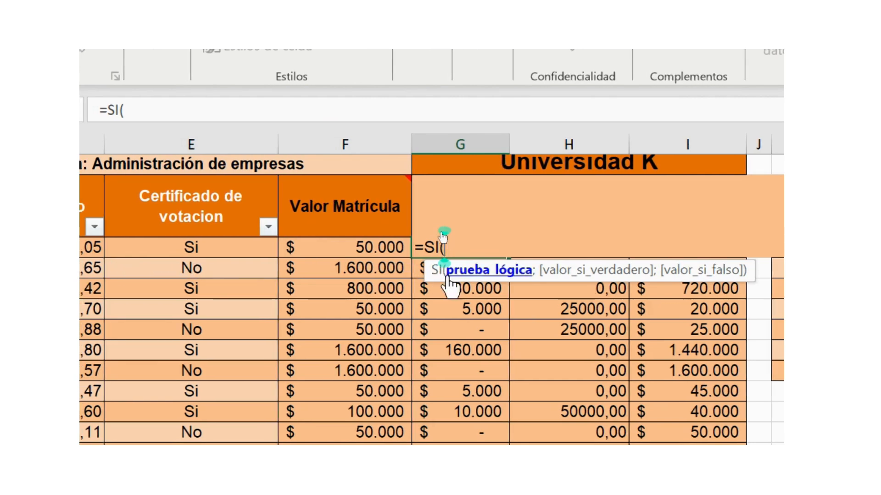
Step: Set the logical test to check whether the student's Certificado de votacion in row 3 equals "Si"
left_click(230, 248)
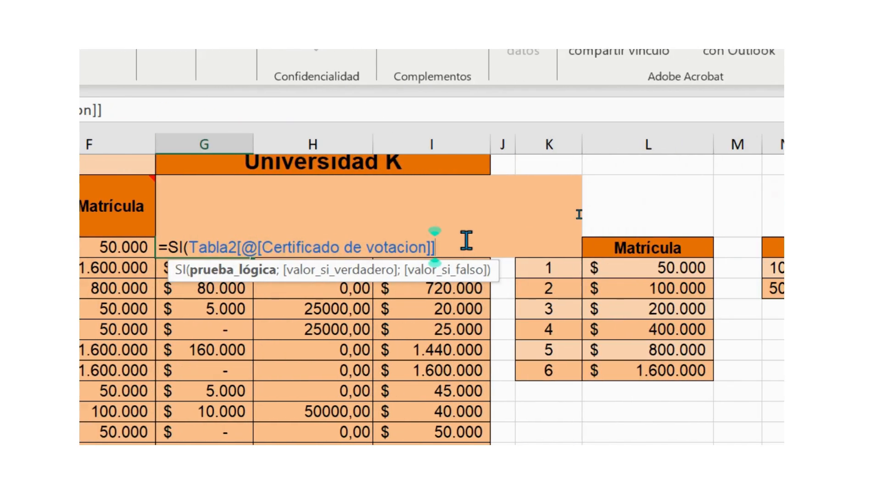
type("=\"")
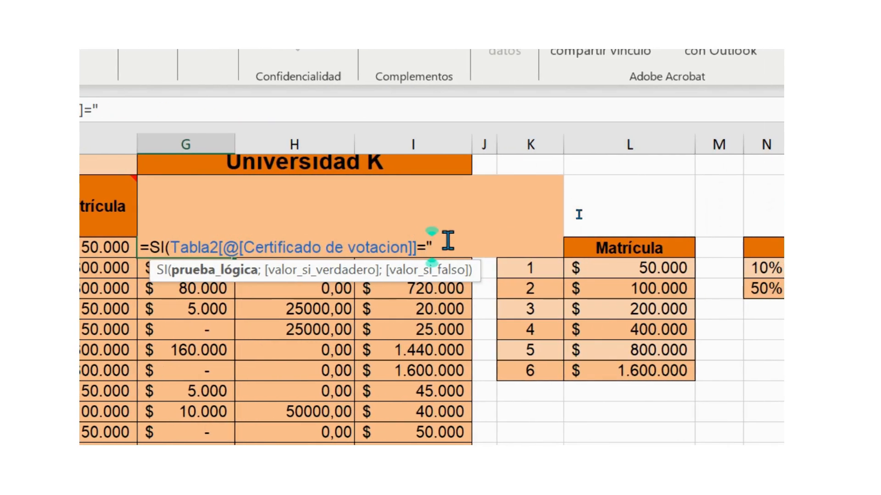
type("S")
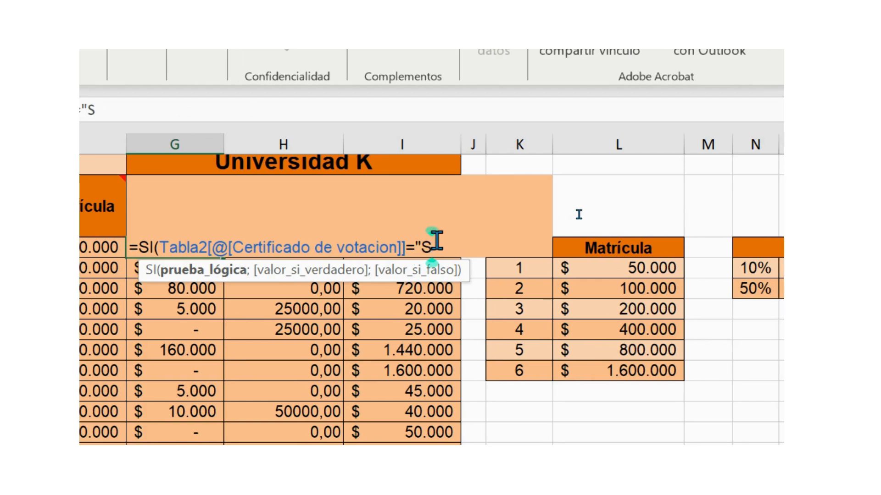
type("i")
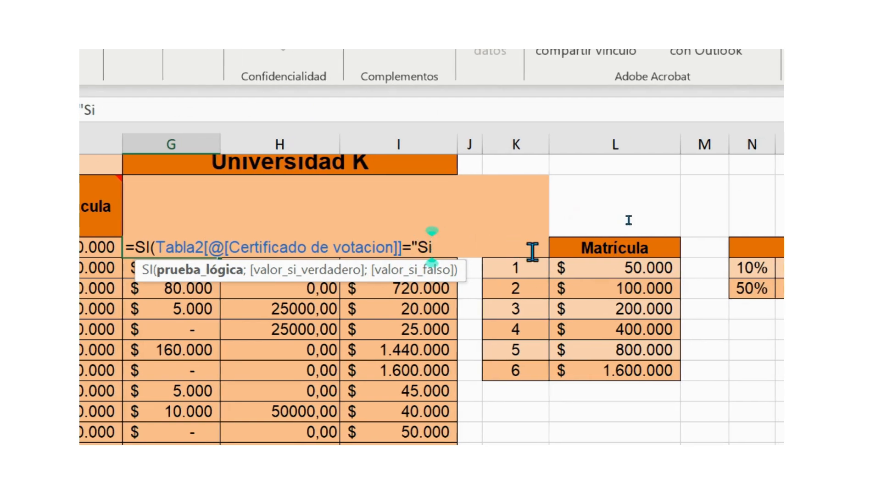
type("\"")
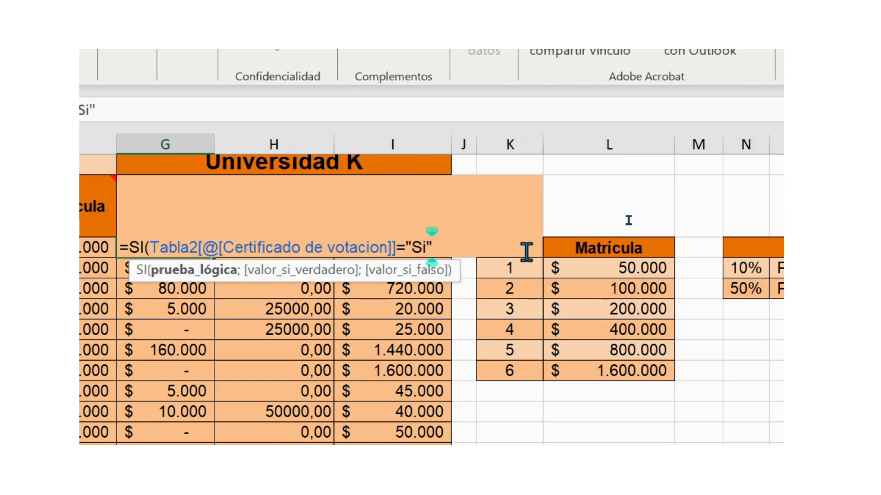
Step: Set the value if true to $N$4*F3, the absolute 10% election discount multiplied by the Valor Matrícula
type(";")
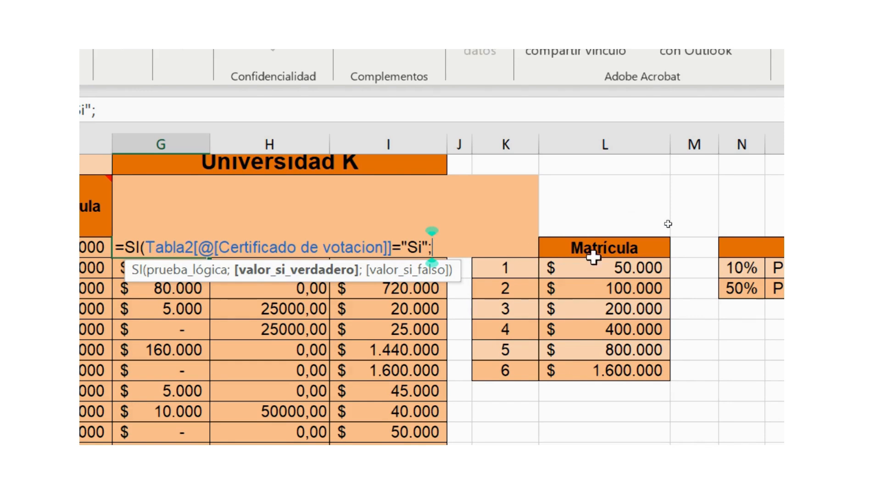
left_click(754, 268)
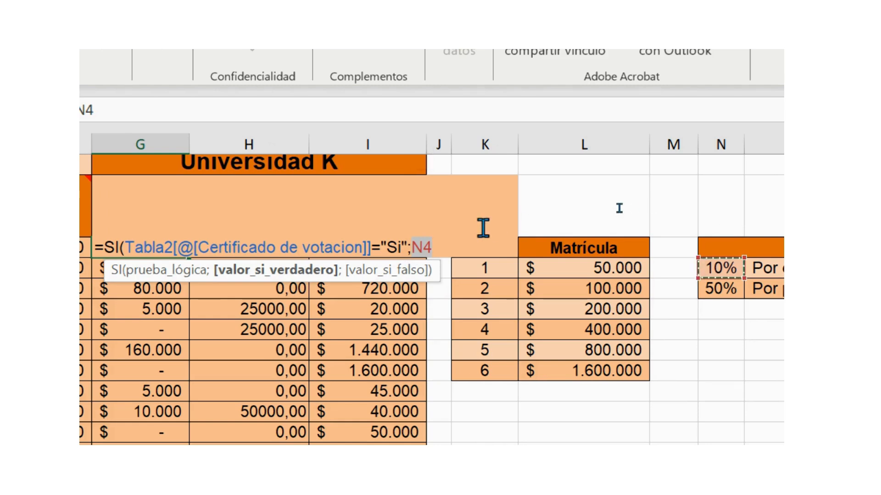
key("F4")
type("*")
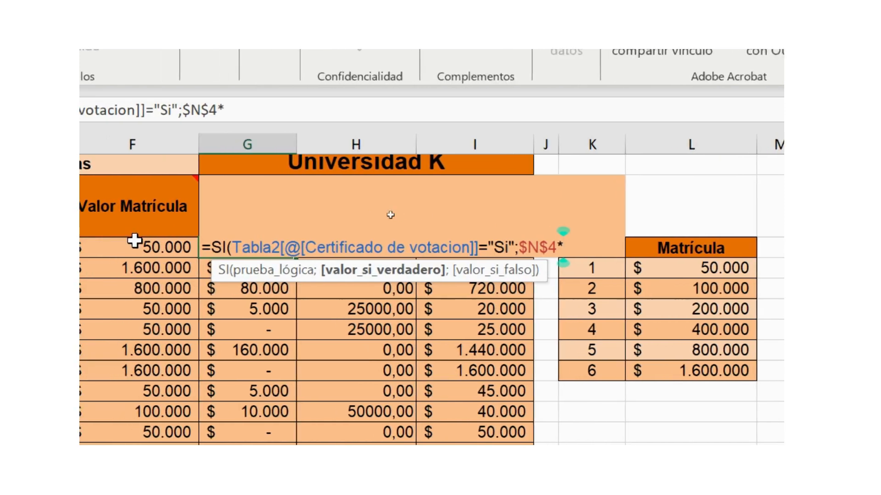
left_click(190, 249)
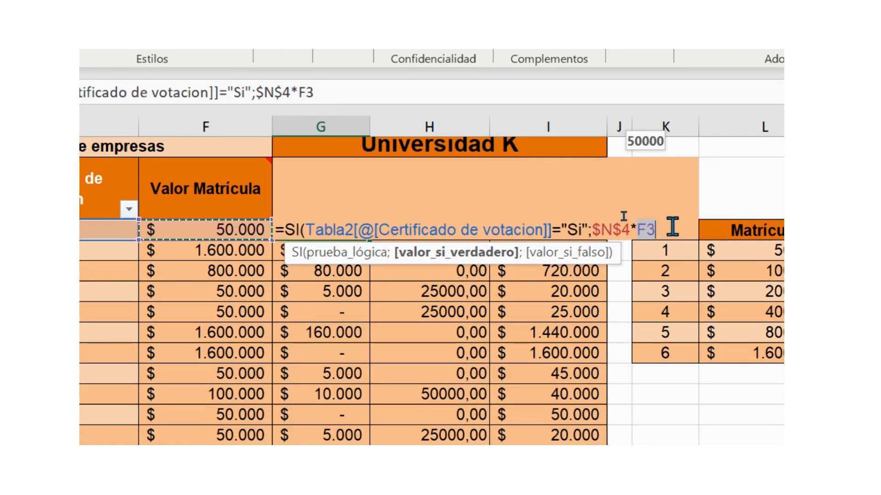
Step: Set the value if false to 0, close the SI function, and commit the formula in G3
type(";")
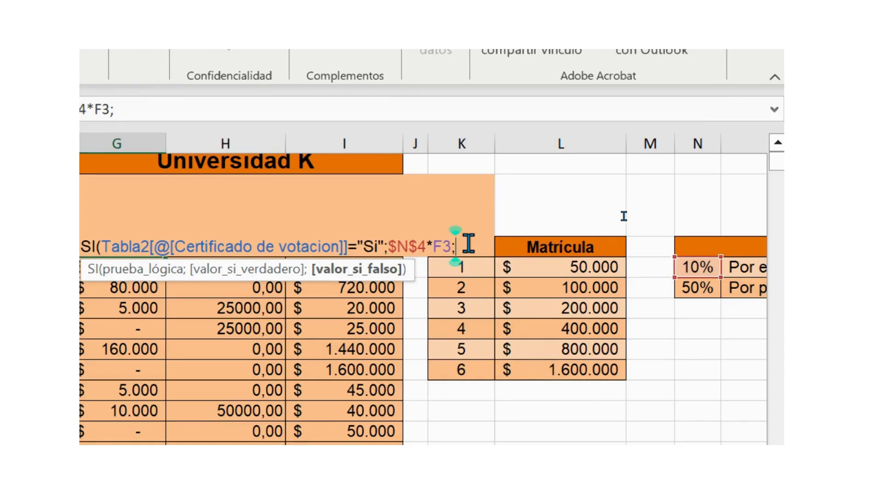
type("0)")
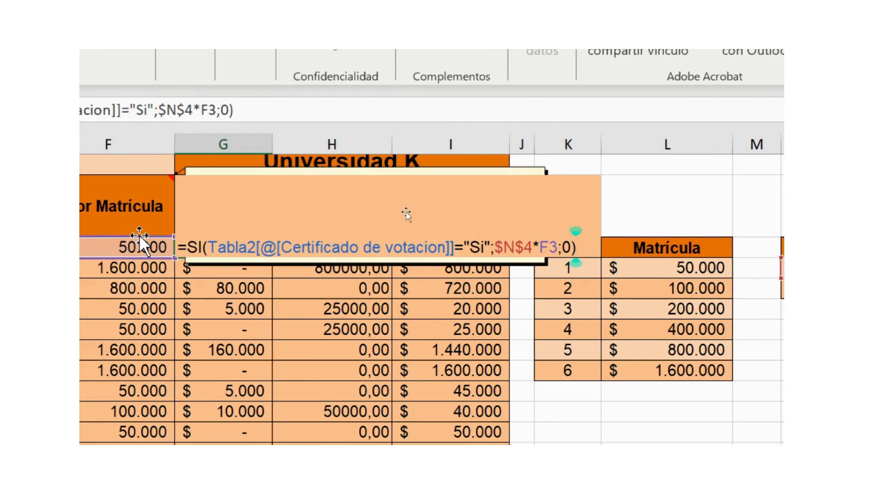
key("Return")
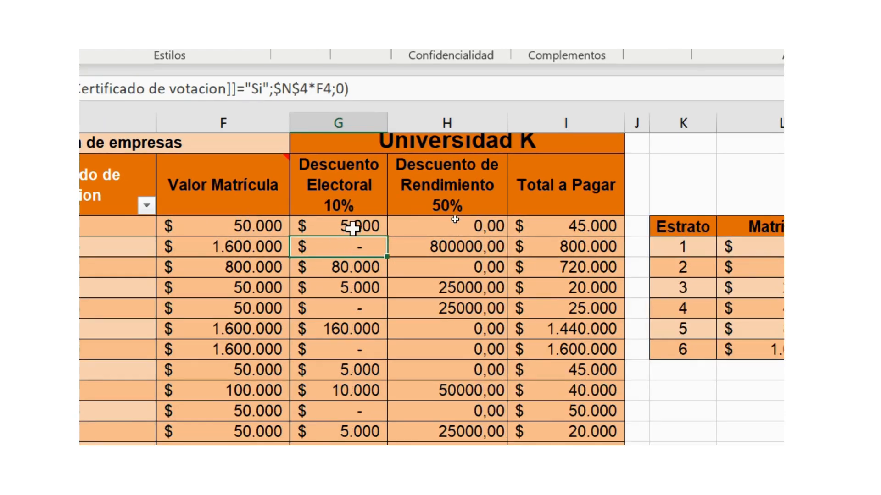
Step: Fill the SI formula from cell G3 down the Descuento Electoral column to the last student row
left_click(353, 228)
double_click(389, 240)
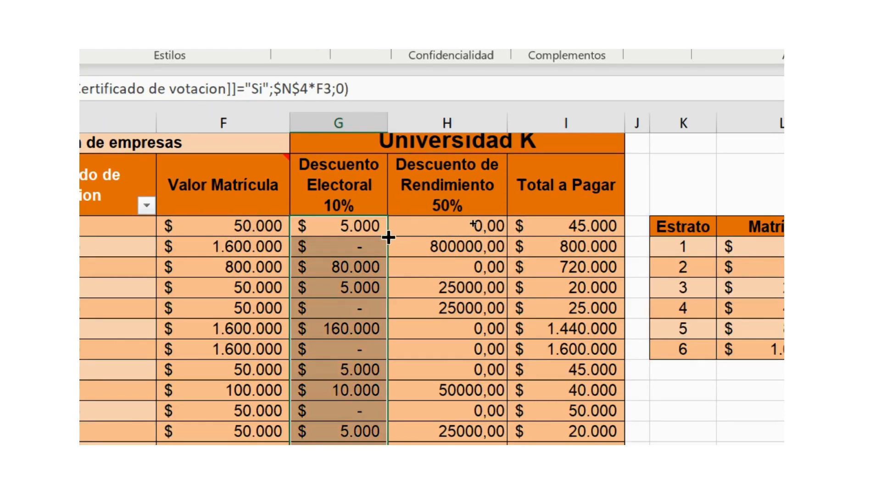
scroll(366, 361, "down", 10)
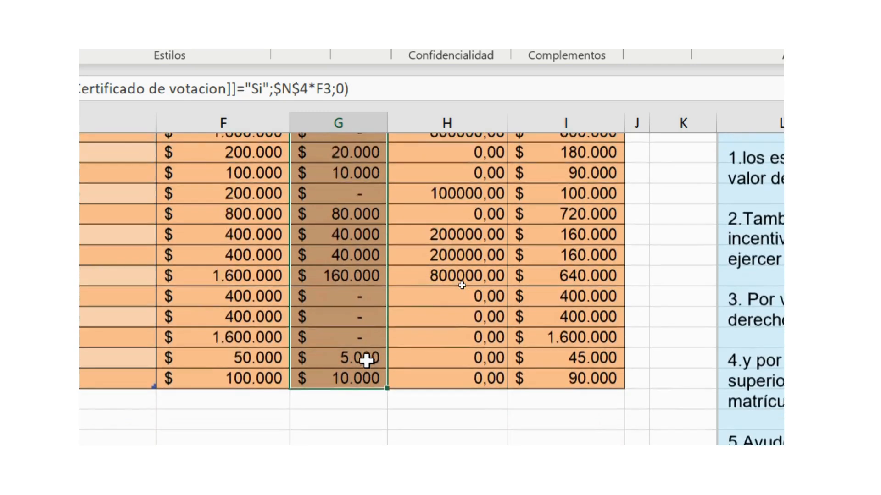
Step: Apply the Número format to the Descuento Electoral values from G3 down to the last student row
scroll(367, 361, "up", 10)
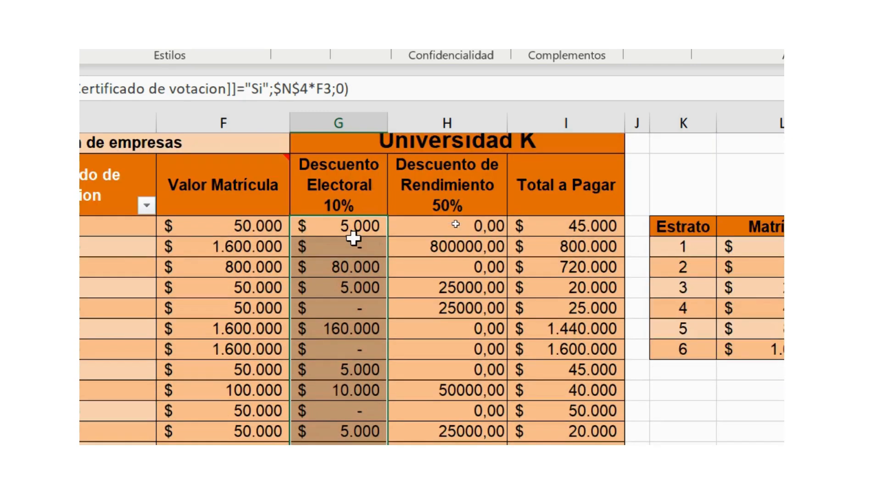
left_click(352, 249)
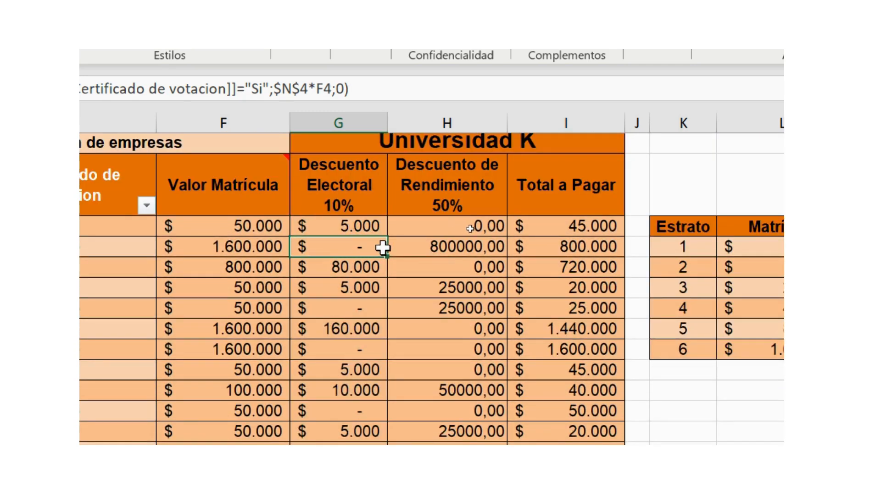
left_click_drag(368, 222, 359, 491)
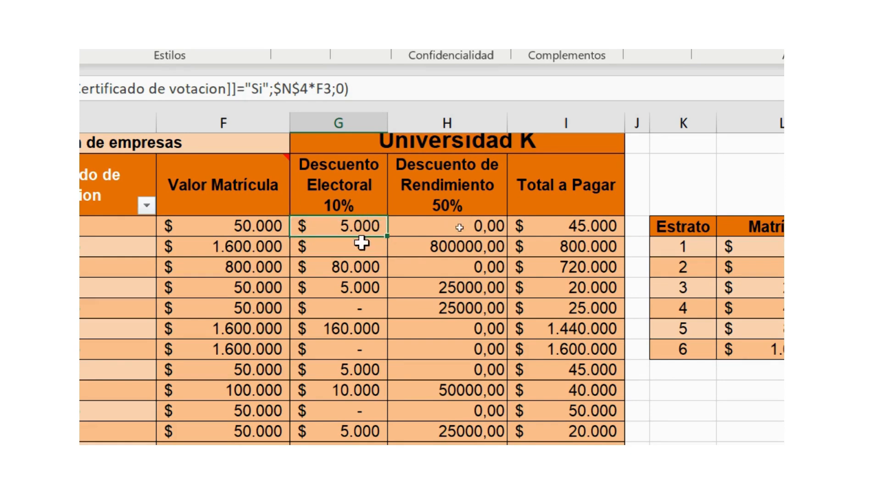
left_click_drag(360, 429, 367, 347)
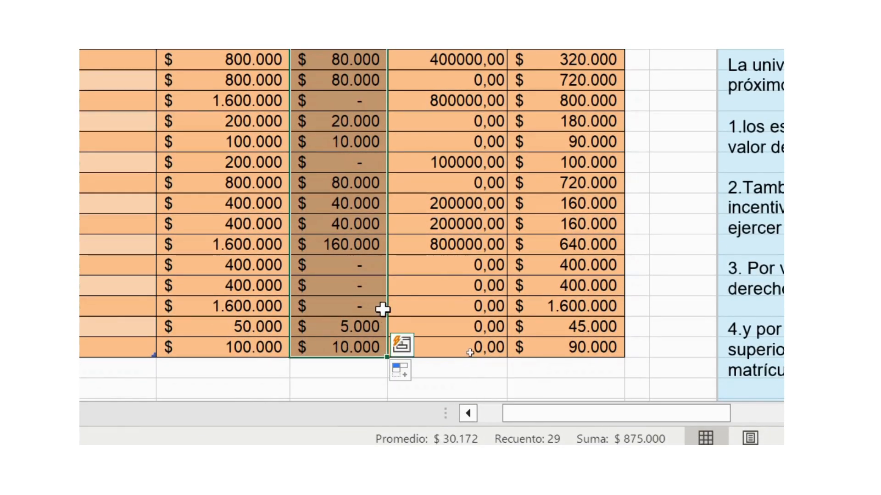
scroll(384, 305, "up", 4)
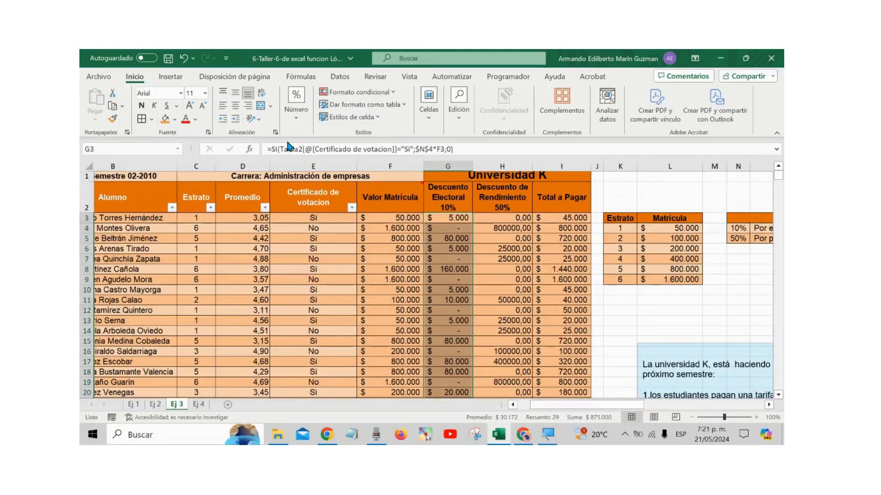
left_click(296, 114)
left_click(327, 148)
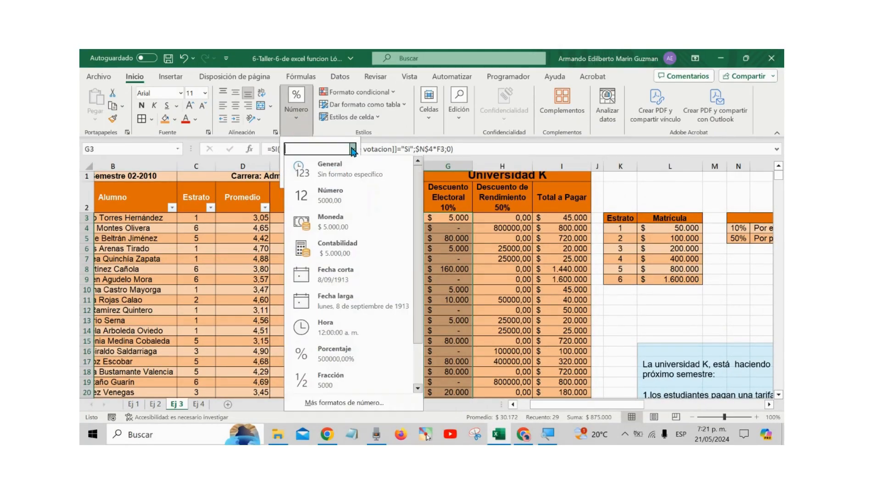
left_click(329, 193)
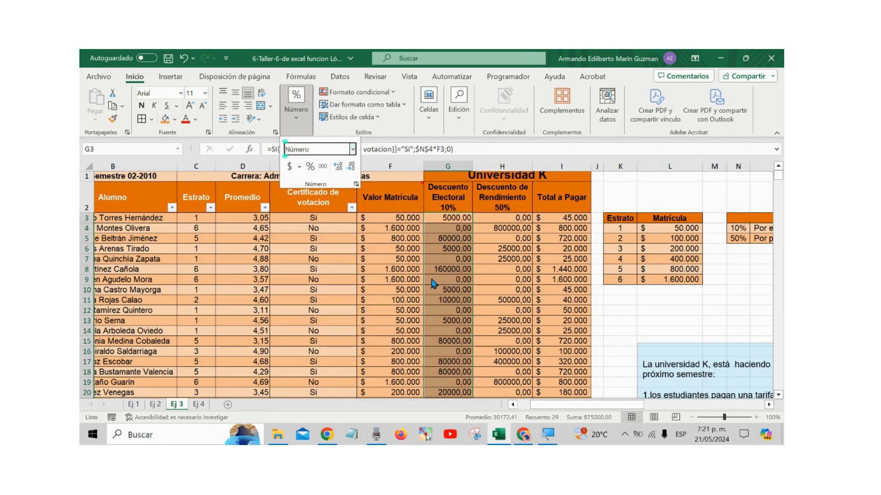
left_click(463, 268)
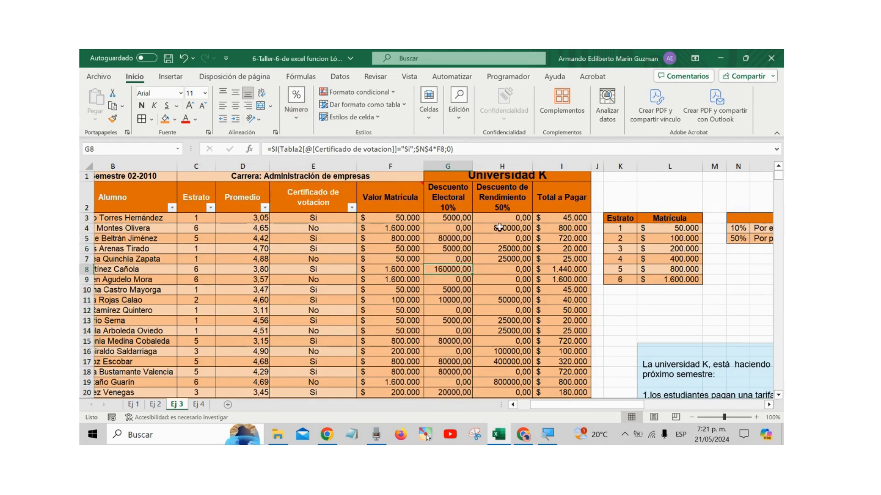
Step: Review the Descuento Electoral column and compare the first student's discount with the Certificado de votacion in row 3
left_click(499, 228)
left_click(459, 217)
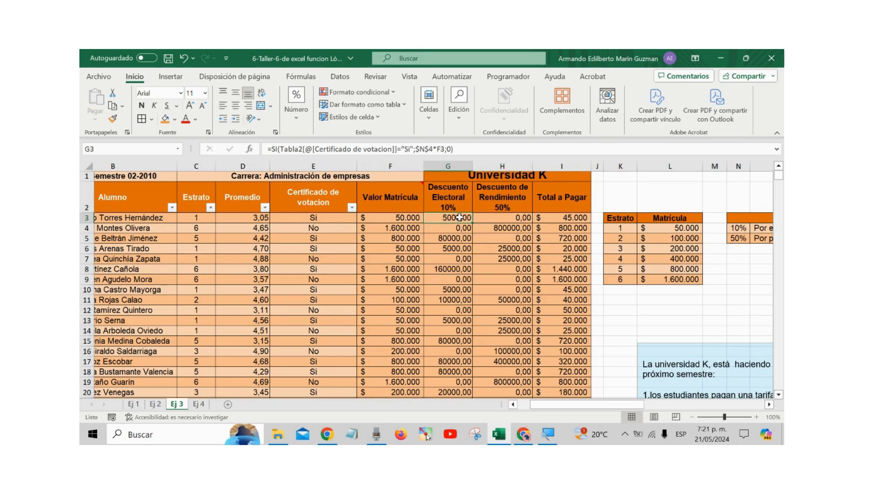
key("ctrl+shift+Down")
scroll(463, 252, "down", 1)
scroll(463, 251, "up", 4)
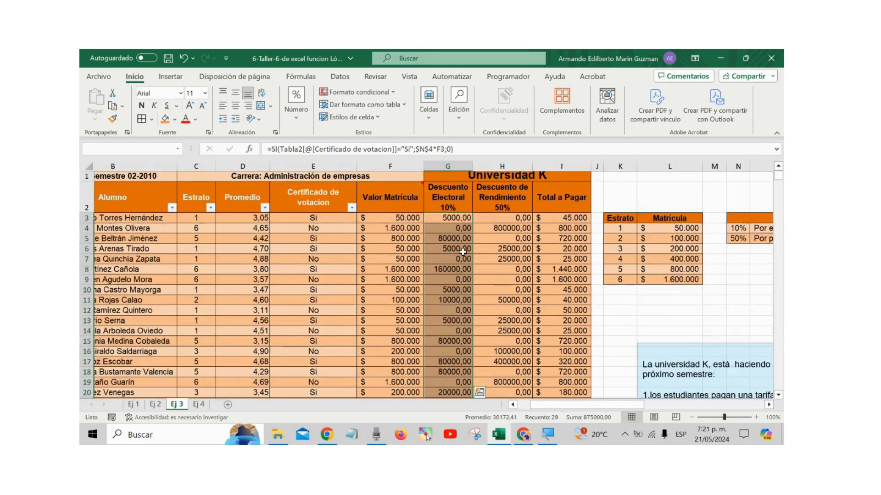
left_click(458, 219)
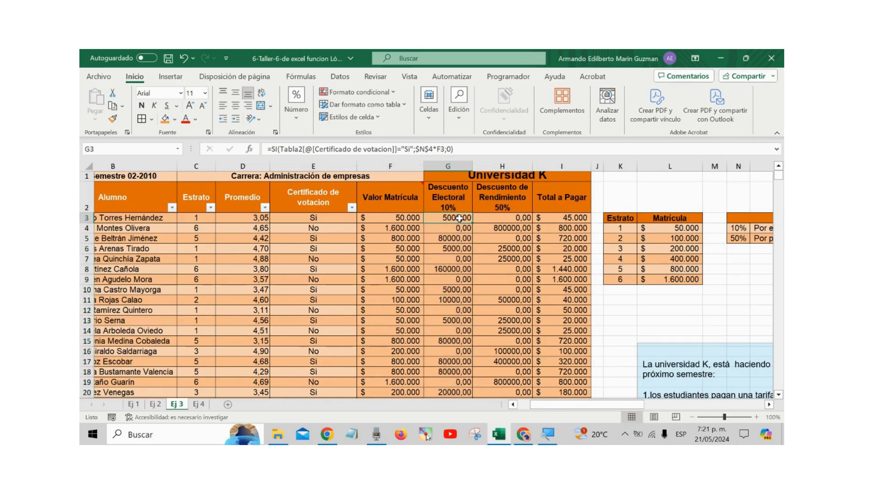
left_click(338, 217)
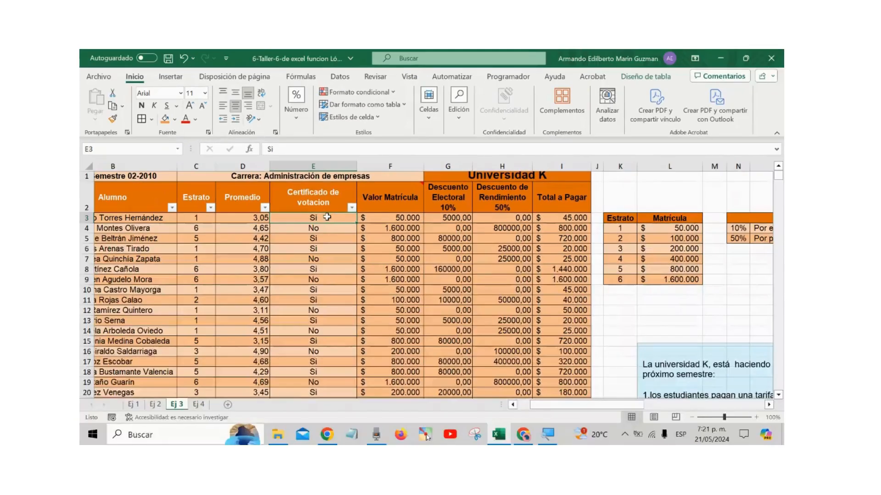
Step: Examine the logical test on the Promedio in the Descuento de Rendimiento formula in H3
left_click(500, 216)
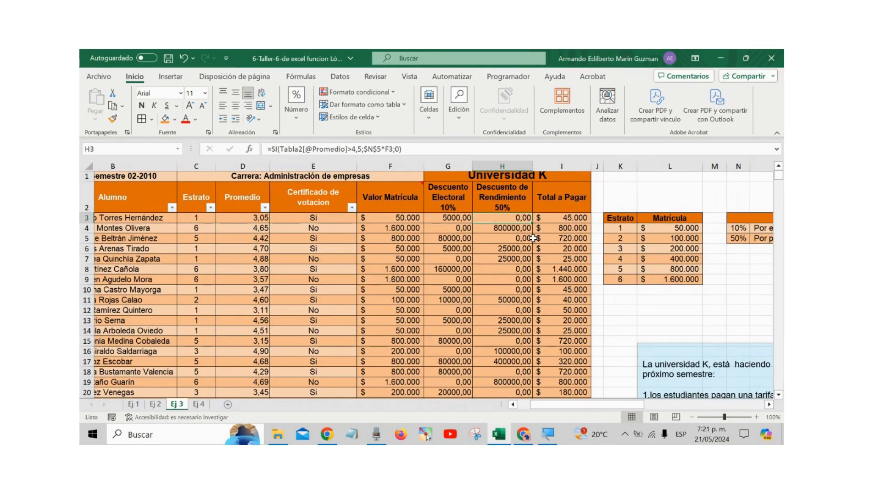
key("XF86AudioPlay")
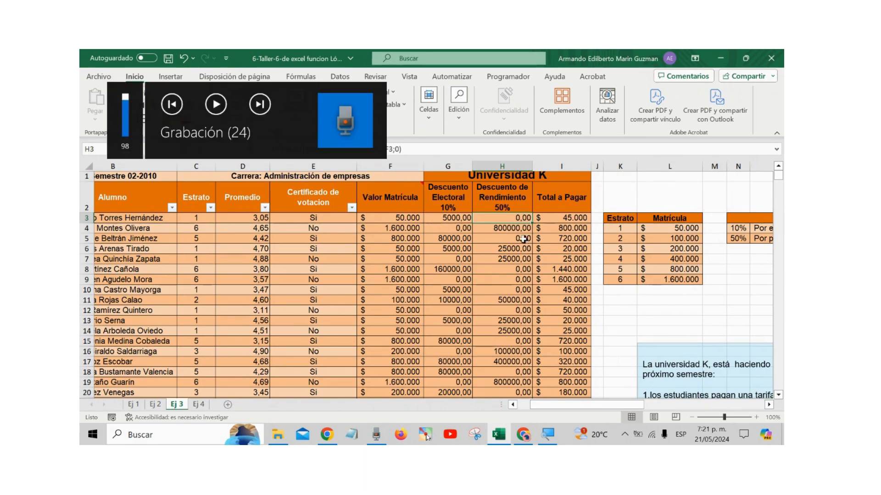
double_click(500, 219)
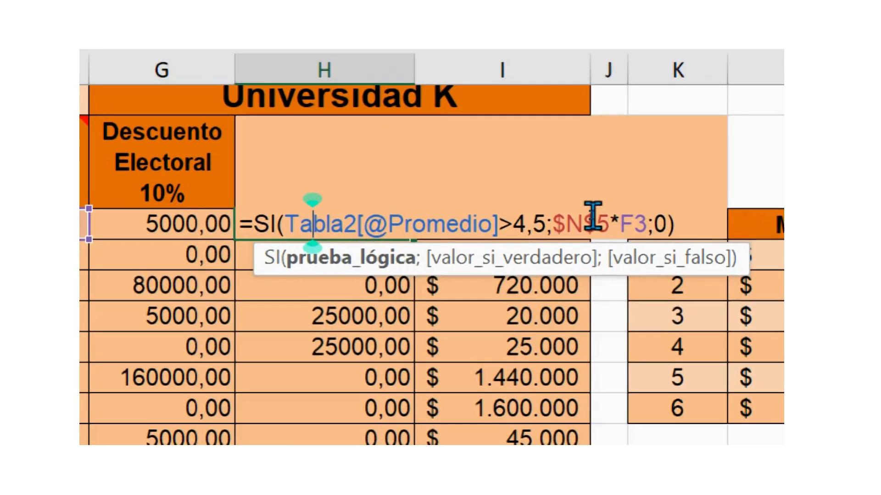
left_click(675, 224)
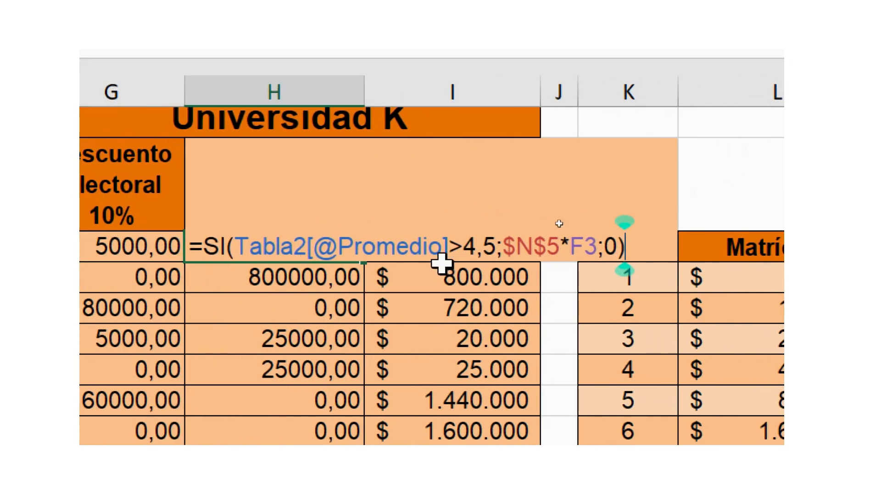
left_click_drag(464, 246, 493, 246)
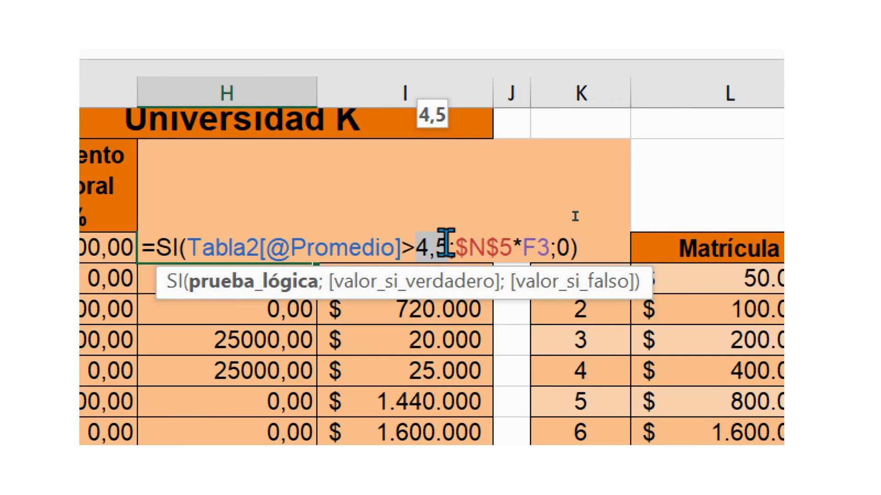
left_click_drag(189, 243, 401, 239)
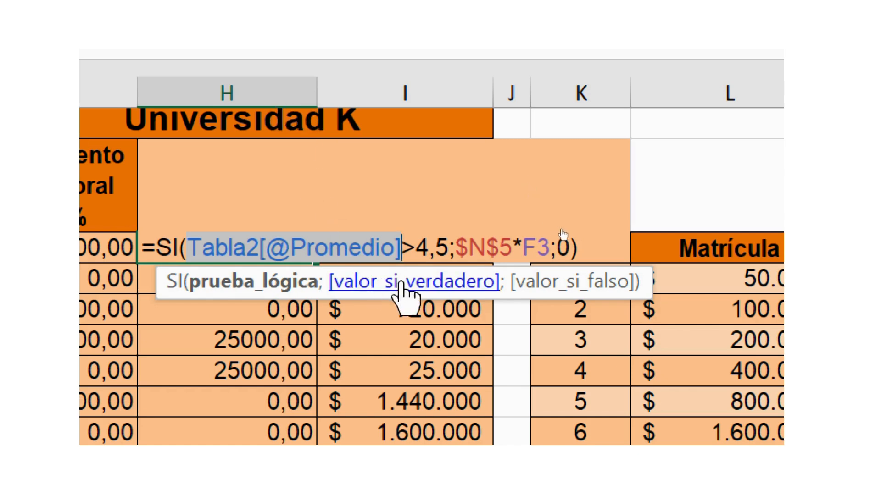
Step: Examine the value-if-true and value-if-false arguments of the SI formula in H3
left_click_drag(402, 239, 508, 246)
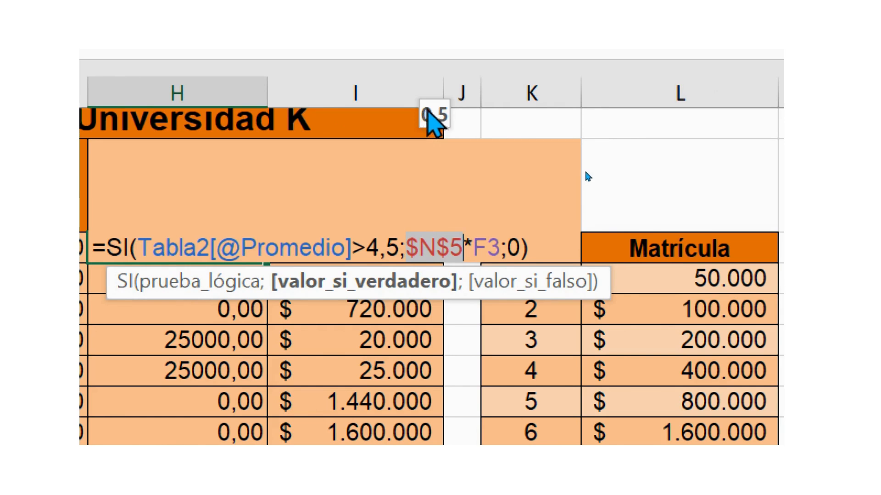
left_click(460, 248)
left_click_drag(434, 247, 472, 243)
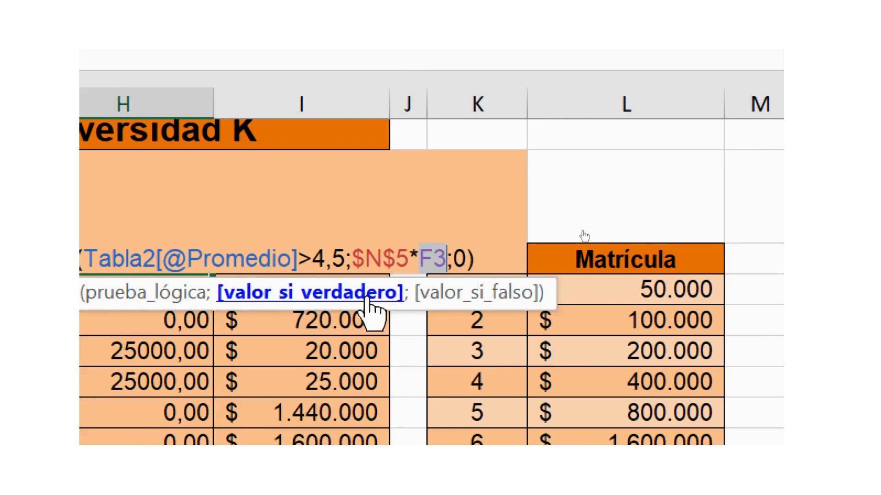
left_click_drag(342, 256, 317, 260)
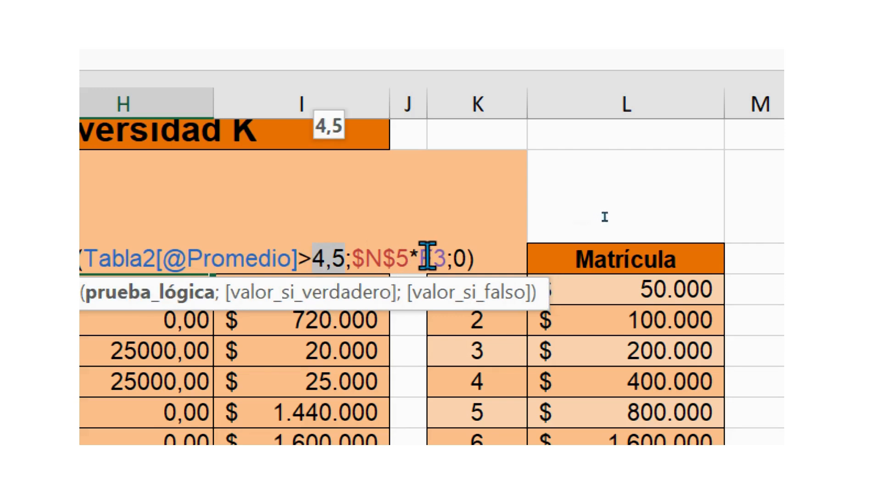
left_click(460, 256)
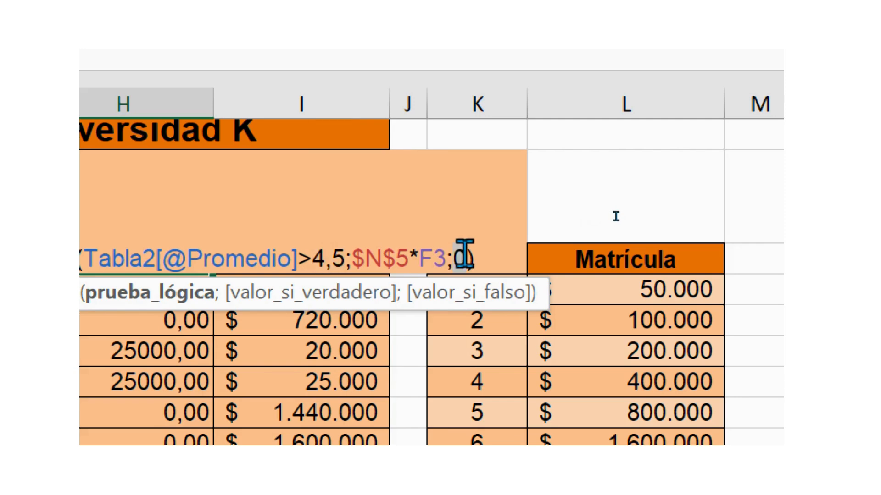
double_click(460, 256)
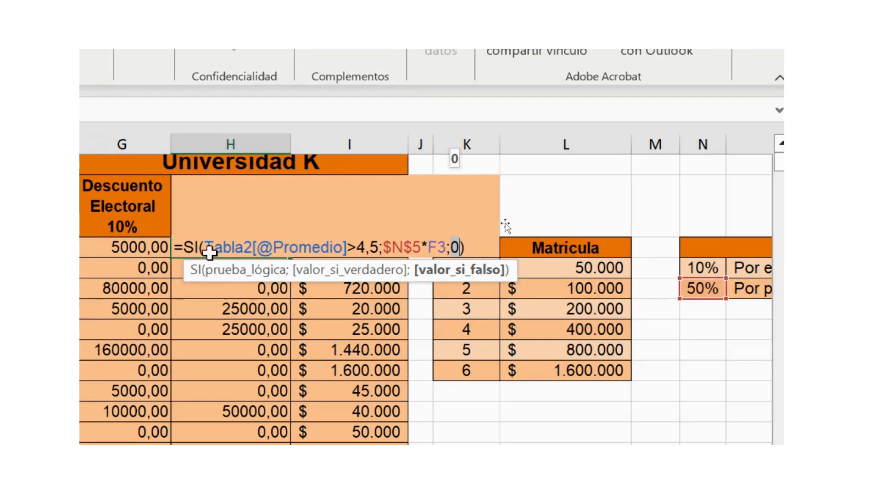
Step: Clear the formula in H3 back to the equals sign and start a new SI function that references the Promedio in row 3
left_click_drag(477, 247, 182, 239)
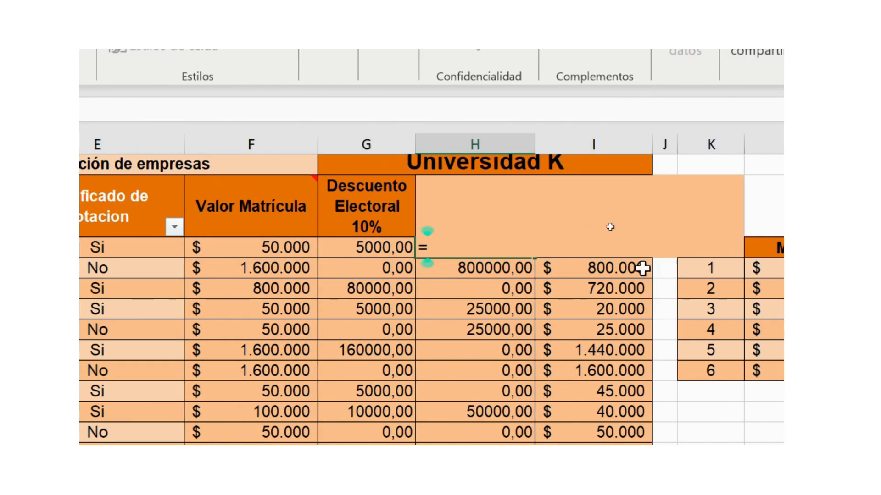
type("si(")
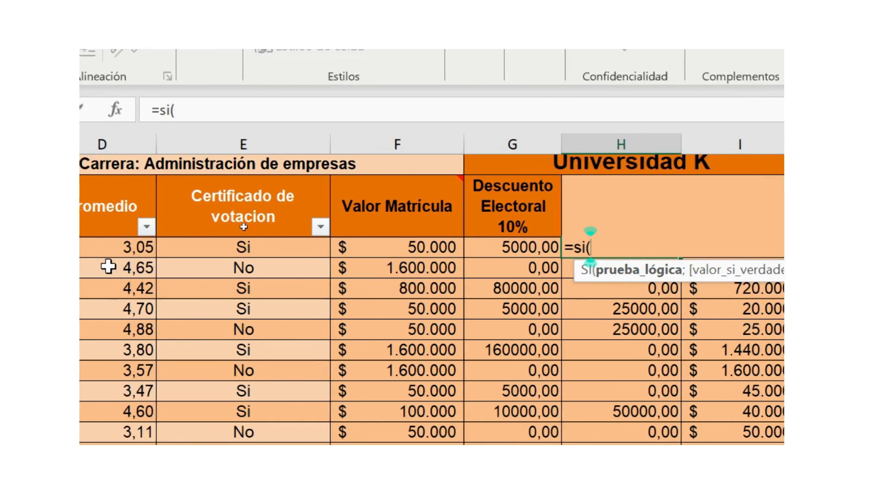
left_click(92, 248)
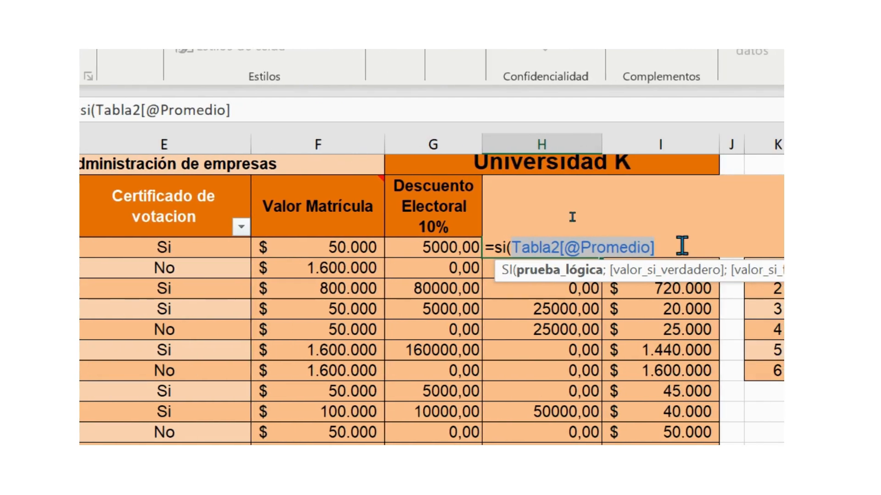
left_click(683, 246)
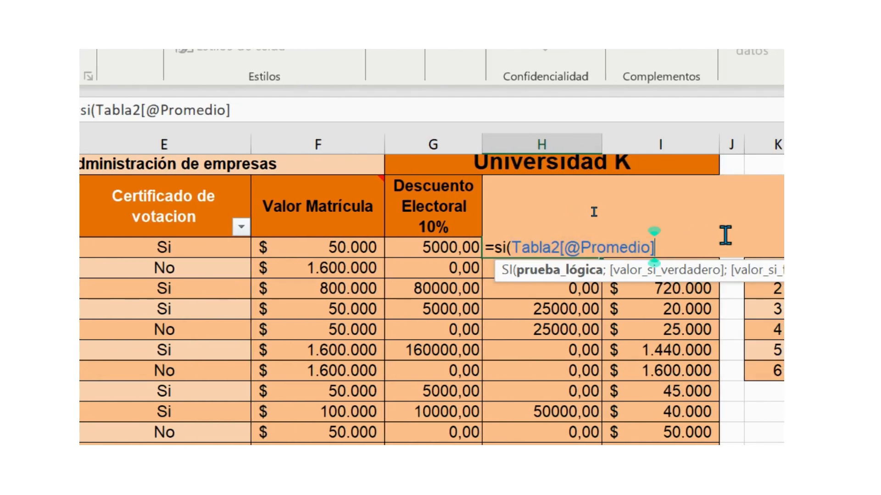
type(";")
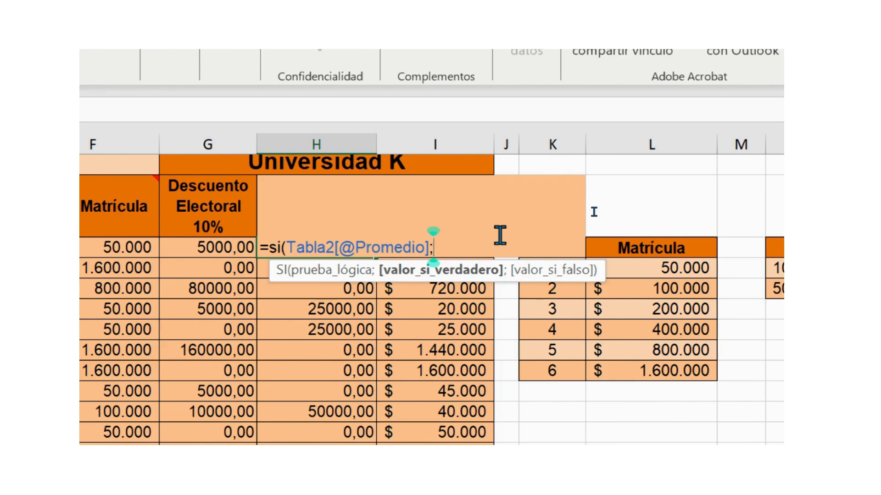
type("\"")
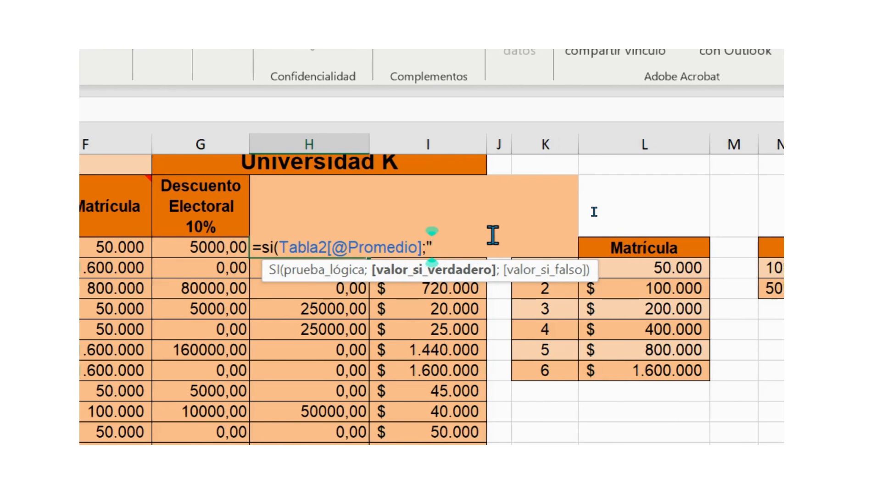
key("BackSpace")
key("BackSpace")
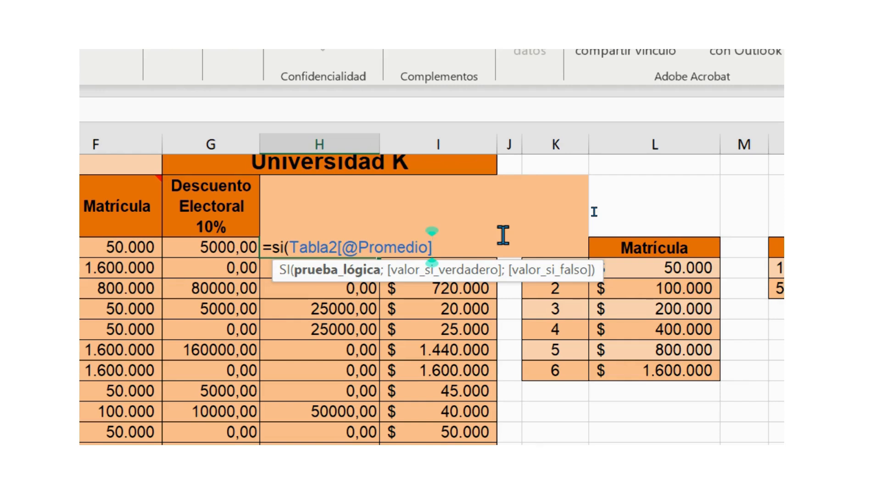
Step: Complete the logical test in H3 so it checks whether the Promedio is greater than 4,5
type(">")
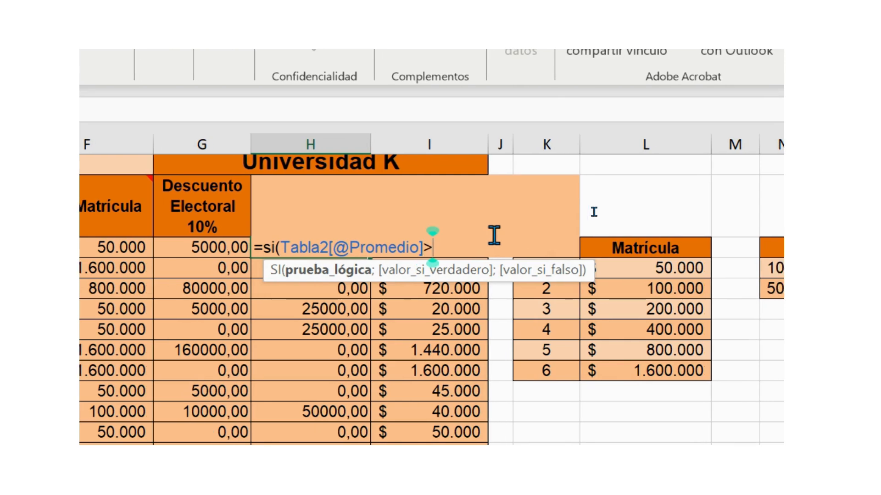
type("4,")
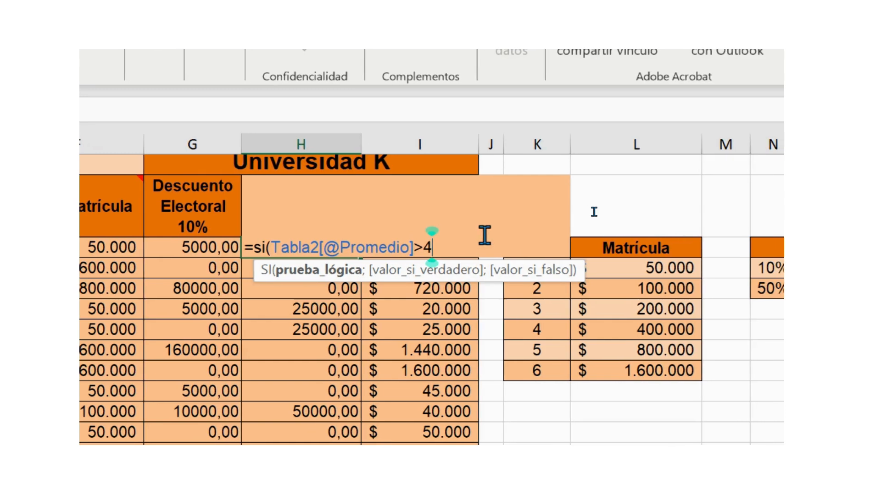
type("5")
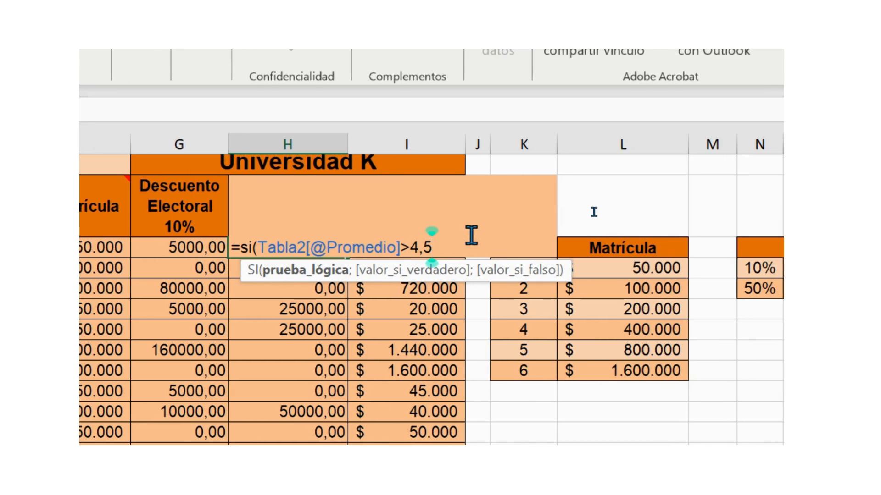
Step: Start the value-if-true argument of the SI formula in H3 with the 50% discount cell as the absolute reference $N$5
type(";")
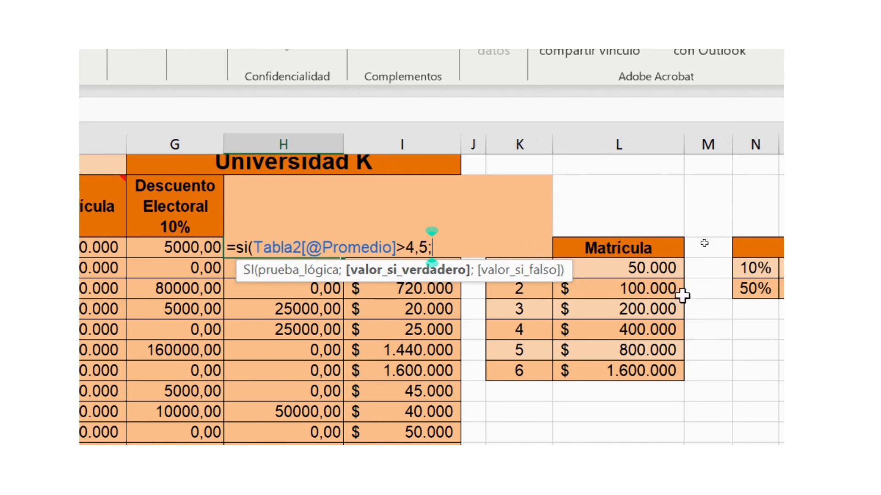
left_click(697, 288)
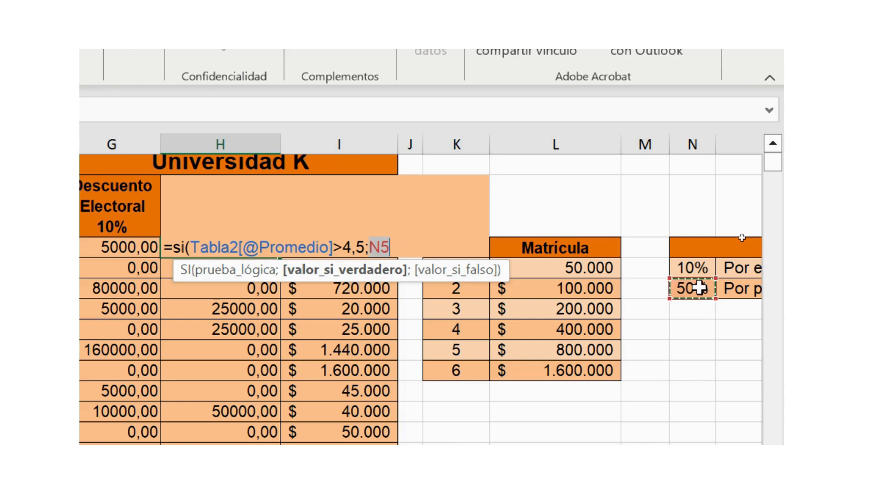
left_click(414, 246)
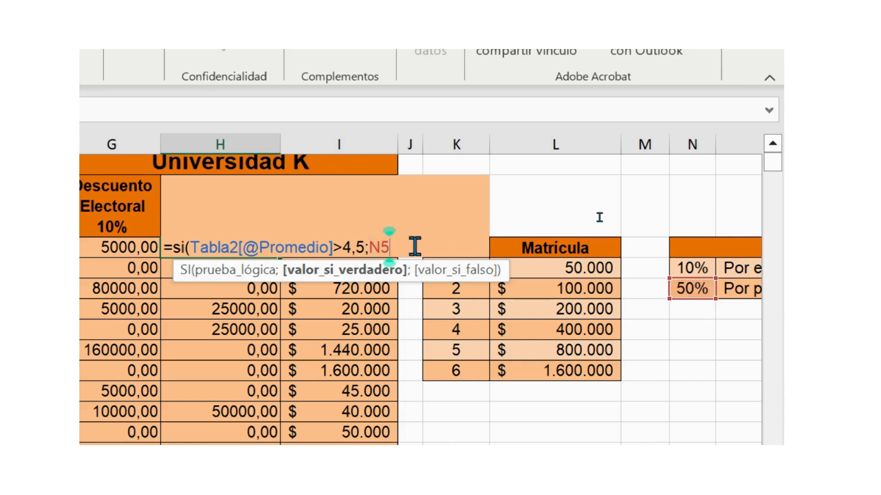
left_click_drag(413, 247, 372, 245)
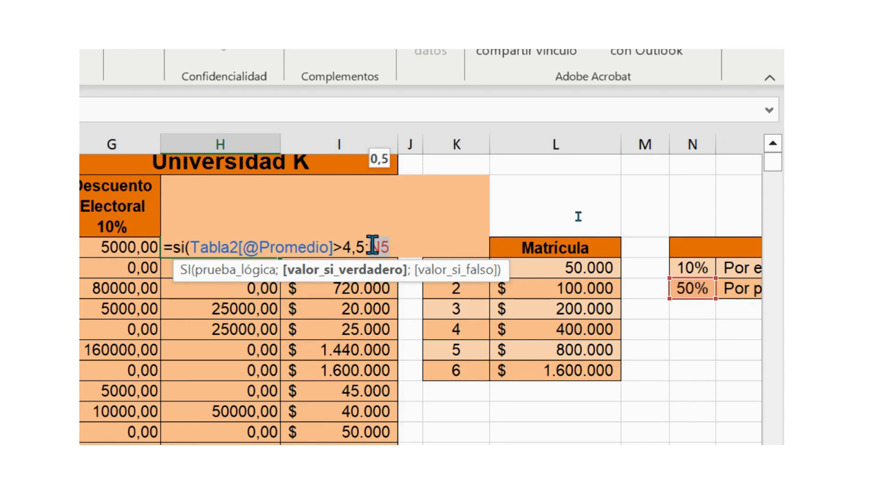
key("F4")
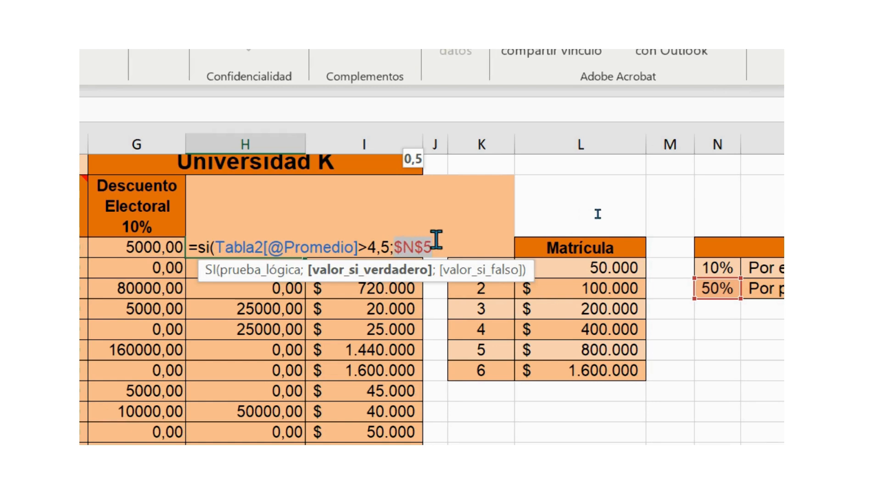
left_click(443, 242)
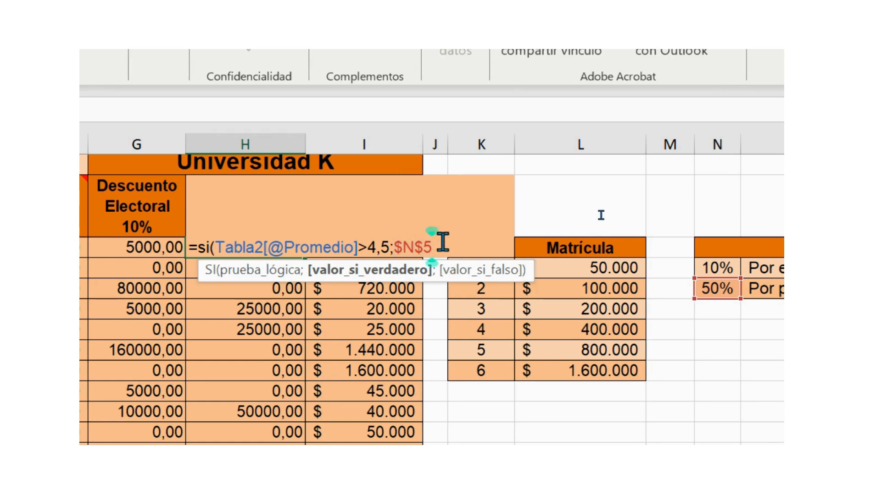
Step: Multiply the $N$5 discount by the Valor Matrícula in F3 within the value-if-true argument, keeping F3 relative
type("*")
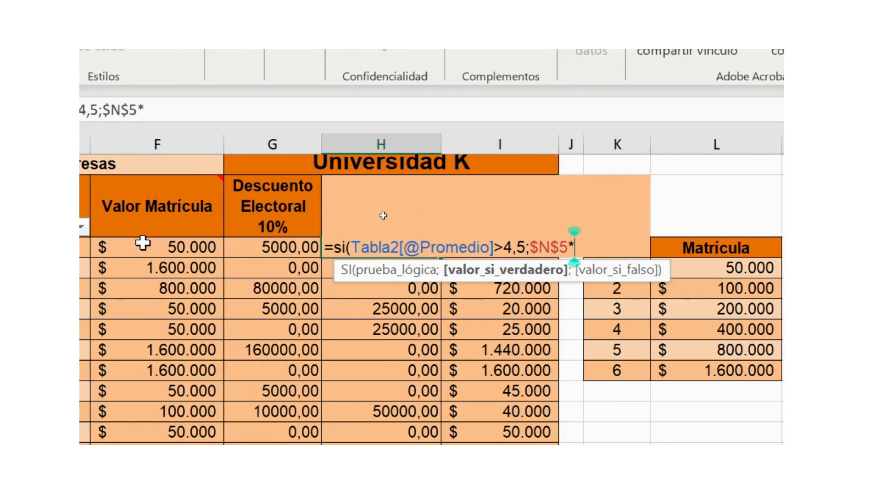
left_click(142, 244)
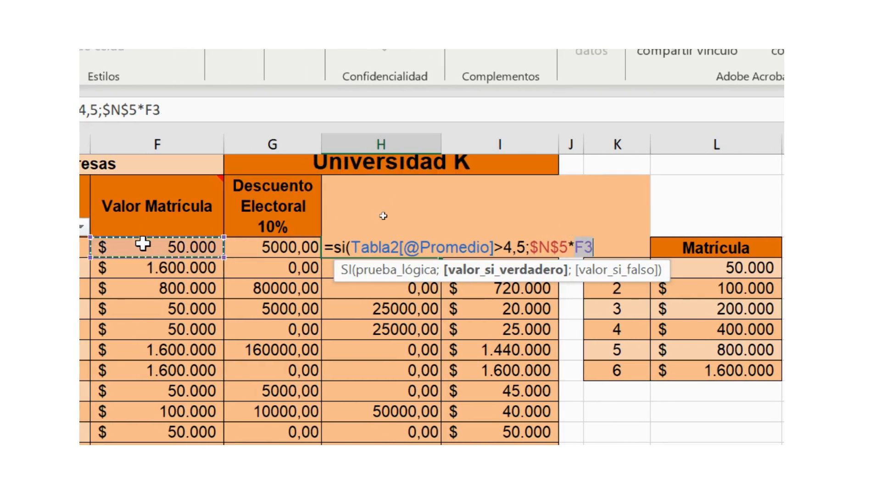
left_click(598, 244)
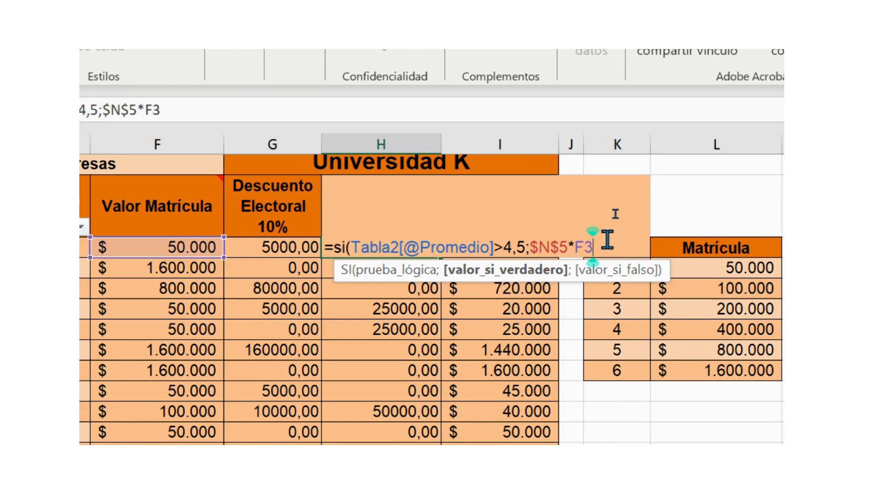
left_click_drag(607, 239, 578, 247)
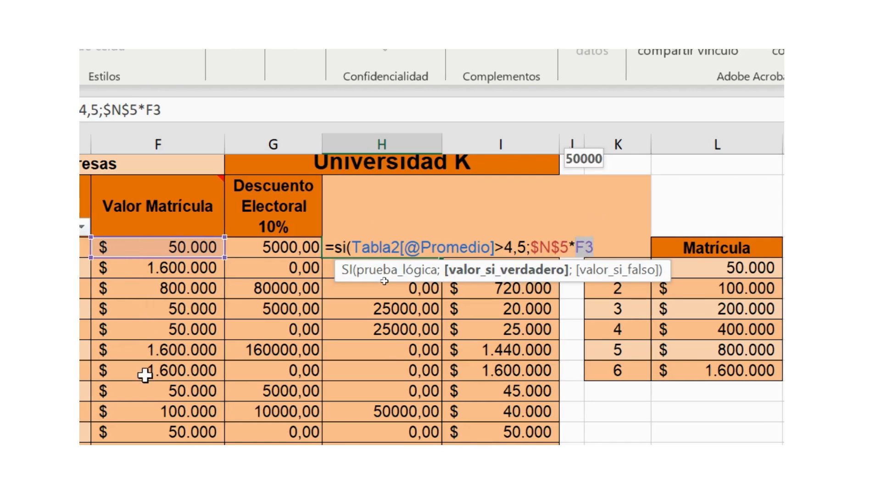
scroll(161, 289, "down", 2)
scroll(163, 289, "up", 2)
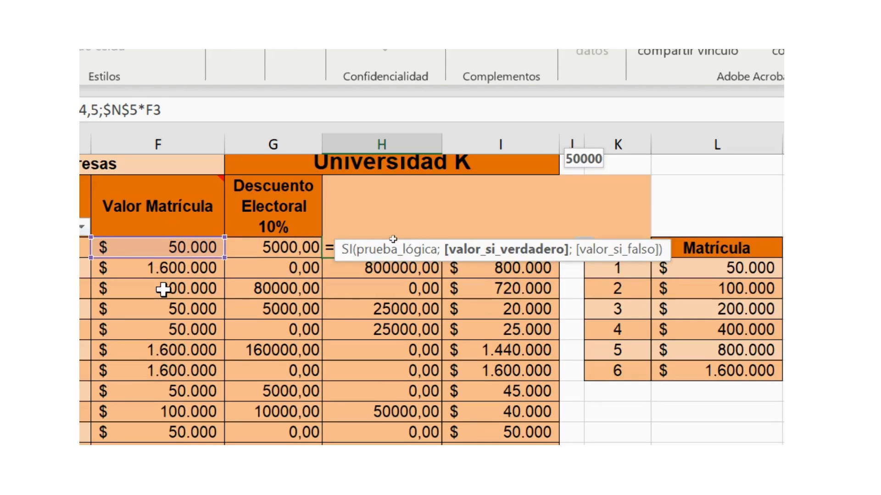
left_click(609, 246)
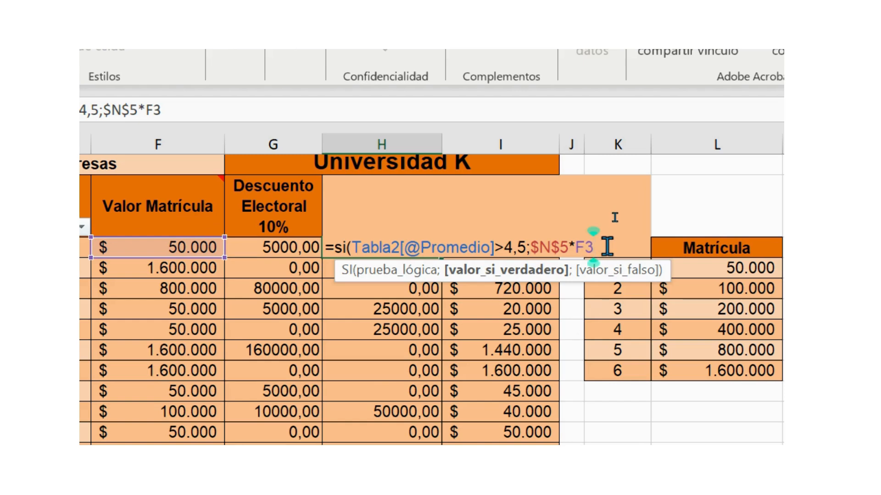
left_click_drag(606, 247, 532, 245)
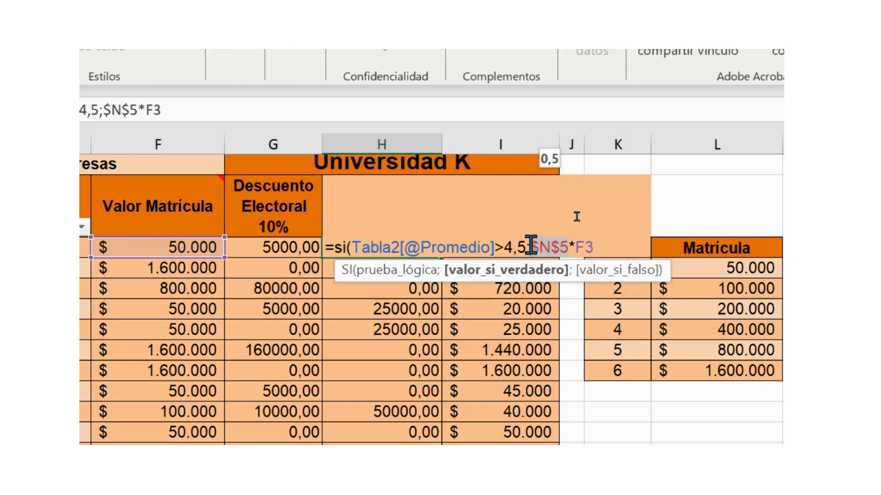
left_click(604, 242)
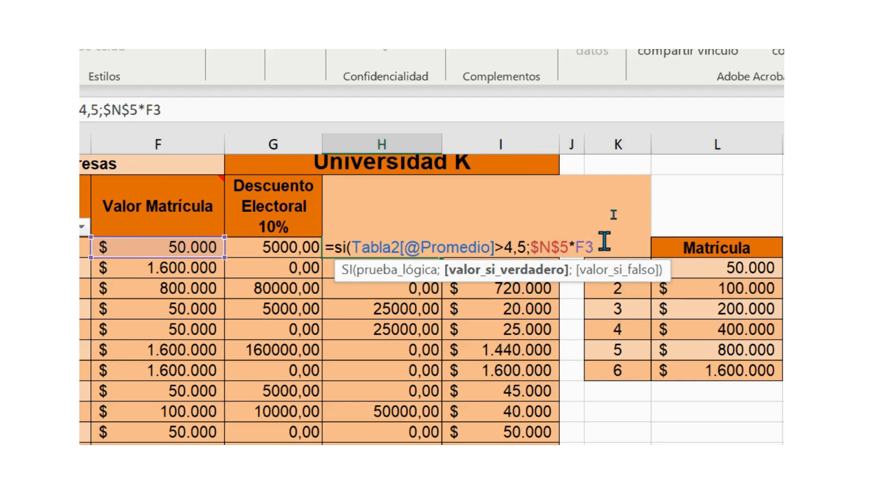
Step: Set the value-if-false argument to 0, close the SI function and enter the formula in H3
type(";")
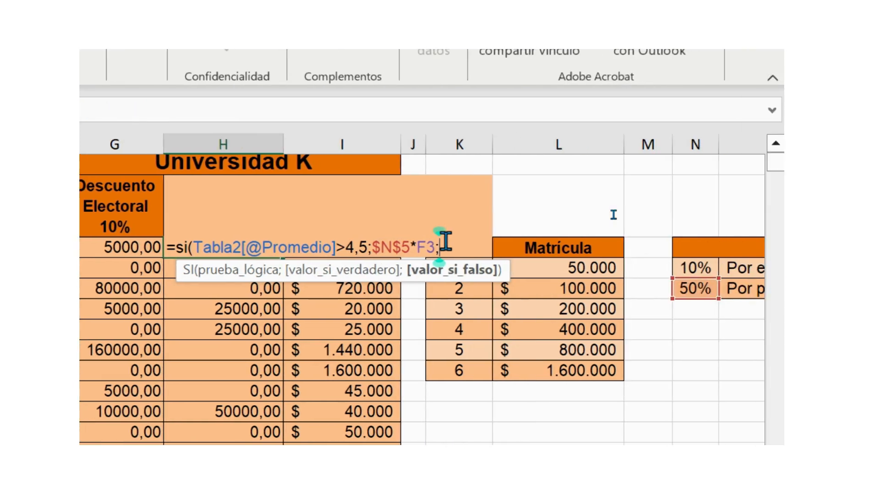
type("0")
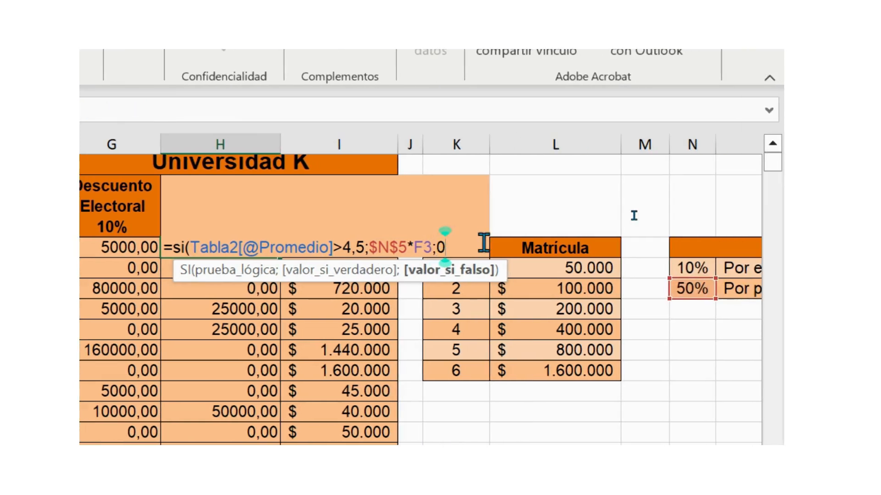
type(")")
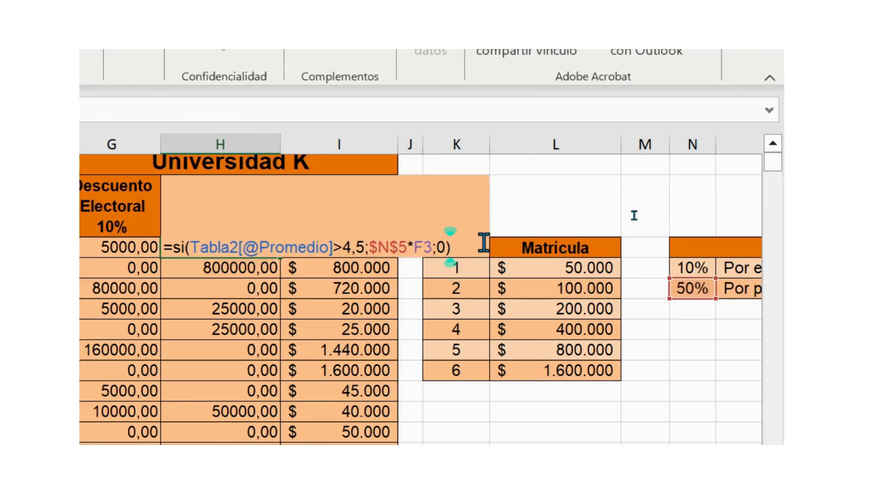
key("Return")
Step: Fill the H3 formula down the Descuento de Rendimiento column and check the filled rows
left_click(233, 247)
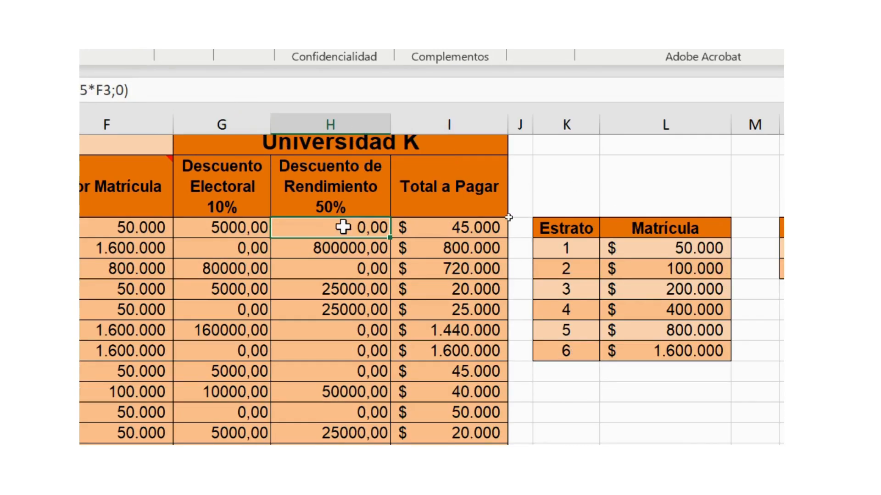
double_click(389, 238)
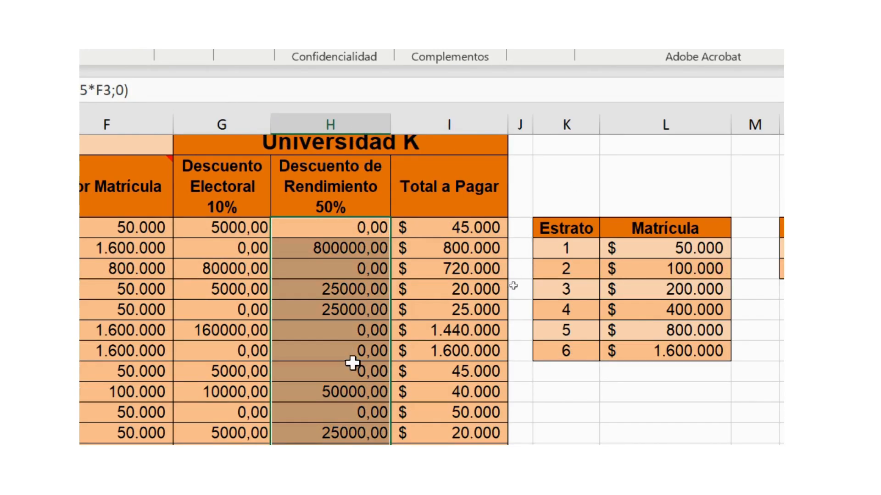
scroll(353, 363, "down", 6)
scroll(351, 361, "up", 3)
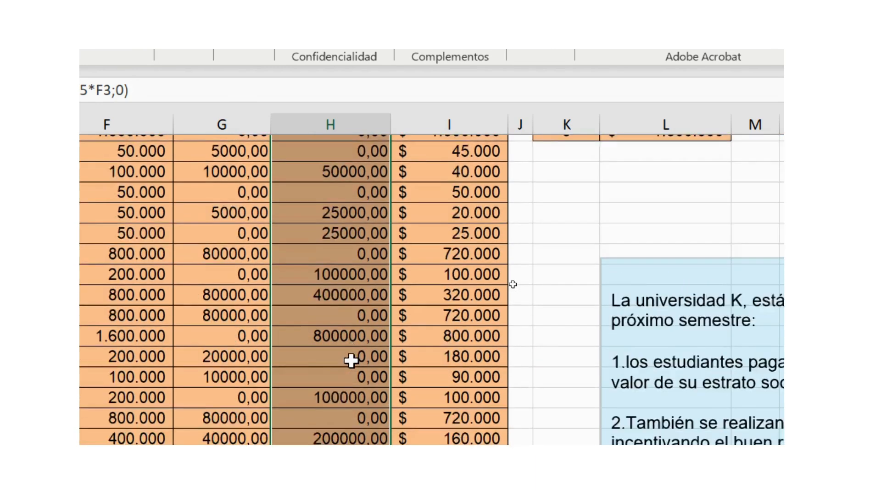
scroll(350, 361, "up", 3)
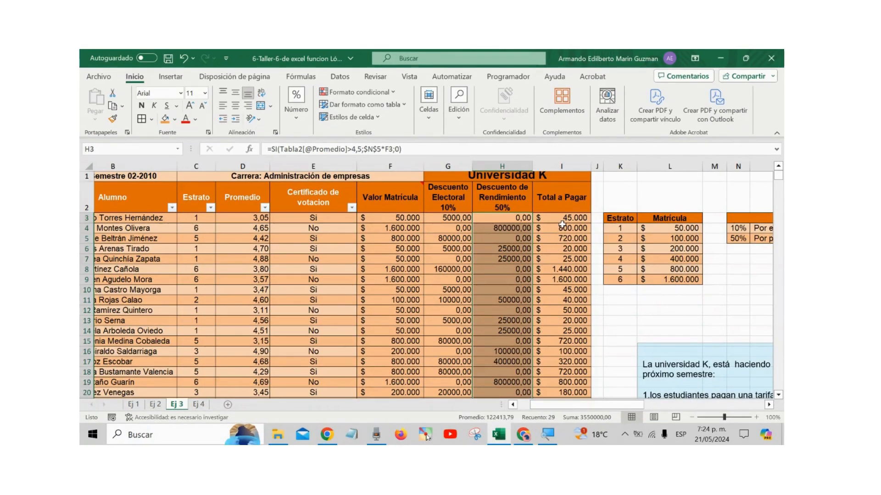
Step: Reopen the SI formula in H3 to review its complete structure, and close it without changes
double_click(524, 218)
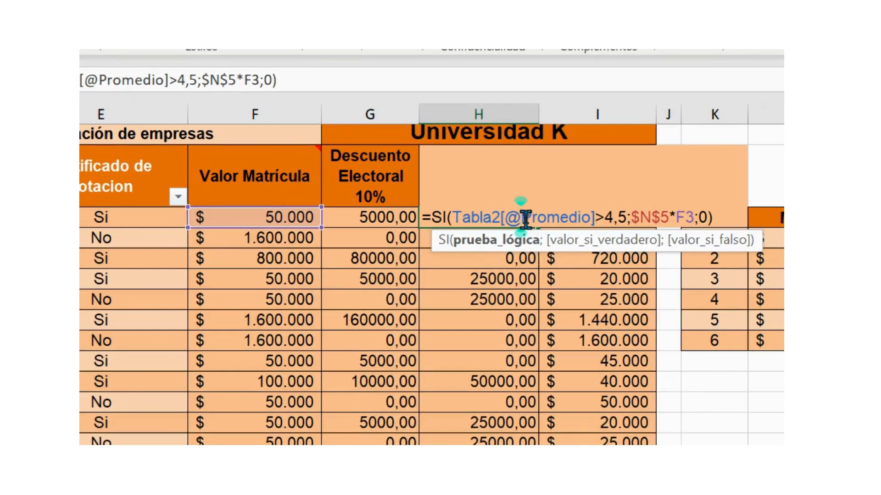
left_click(715, 217)
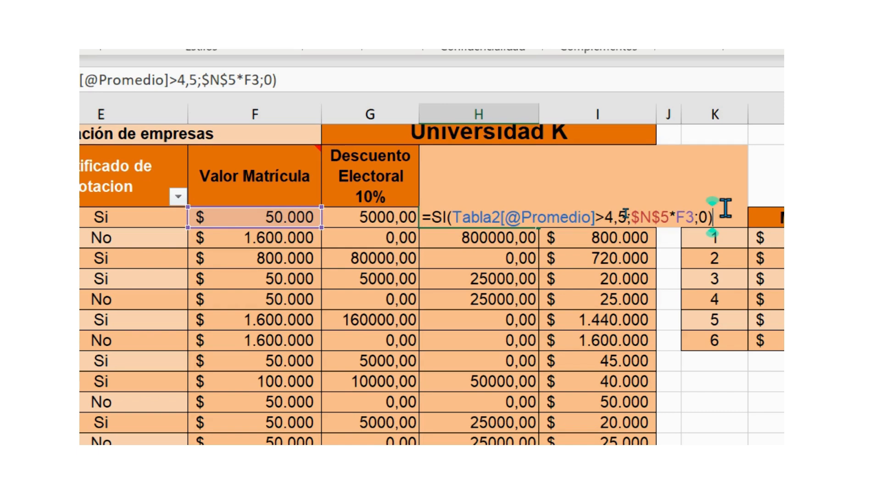
key("Return")
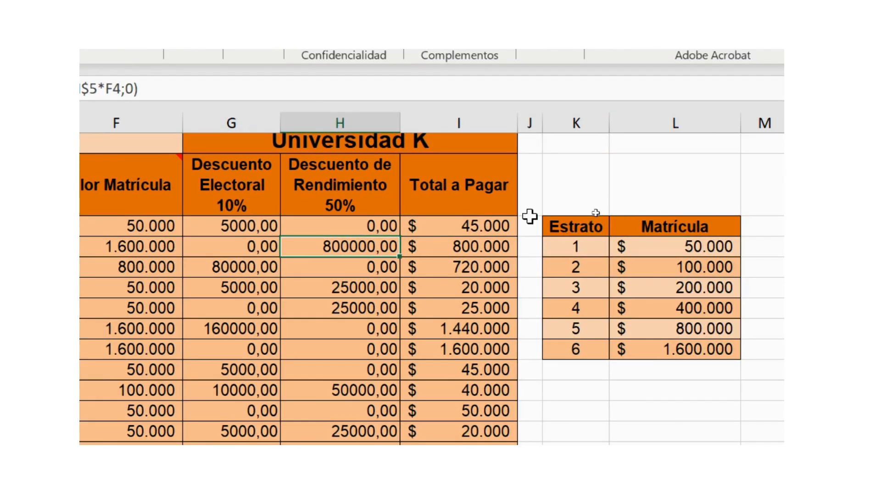
Step: Clear the existing Total a Pagar formula in I3 back to the equals sign
left_click(469, 228)
type("=F3-G3-H3")
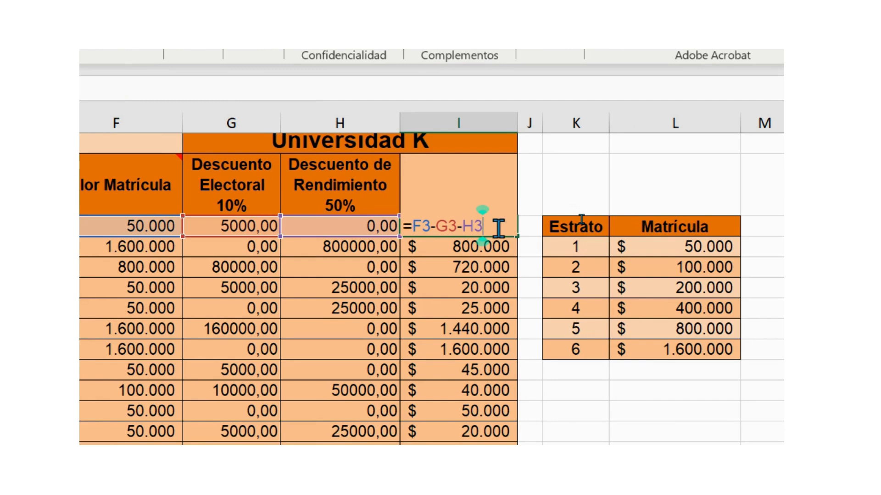
key("BackSpace")
key("BackSpace")
key("BackSpace")
key("BackSpace")
key("BackSpace")
key("BackSpace")
key("BackSpace")
key("BackSpace")
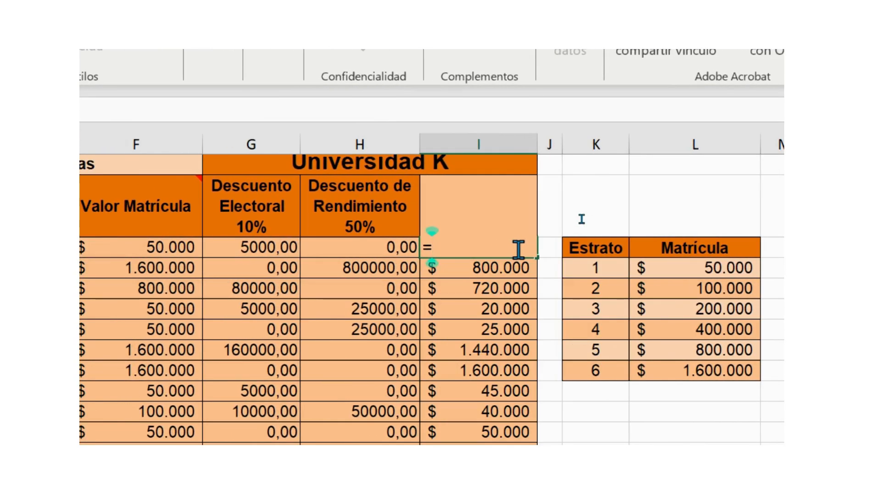
left_click(549, 248)
key("BackSpace")
key("BackSpace")
Step: Build the Total a Pagar formula =F3-G3-H3 in I3, subtracting both discounts from the Valor Matrícula
left_click(188, 245)
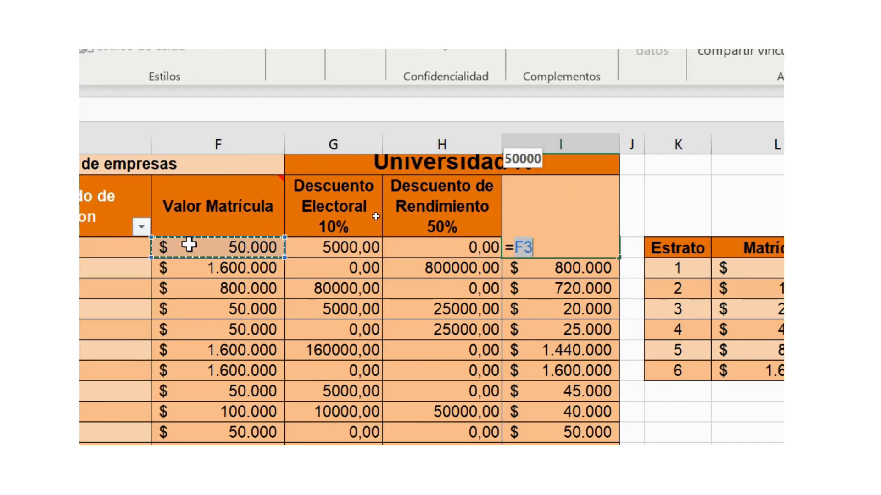
left_click(533, 247)
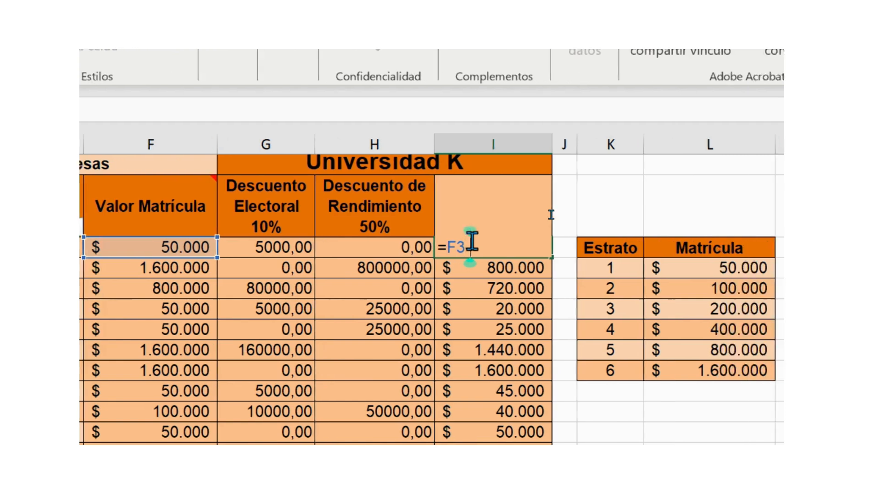
type("-")
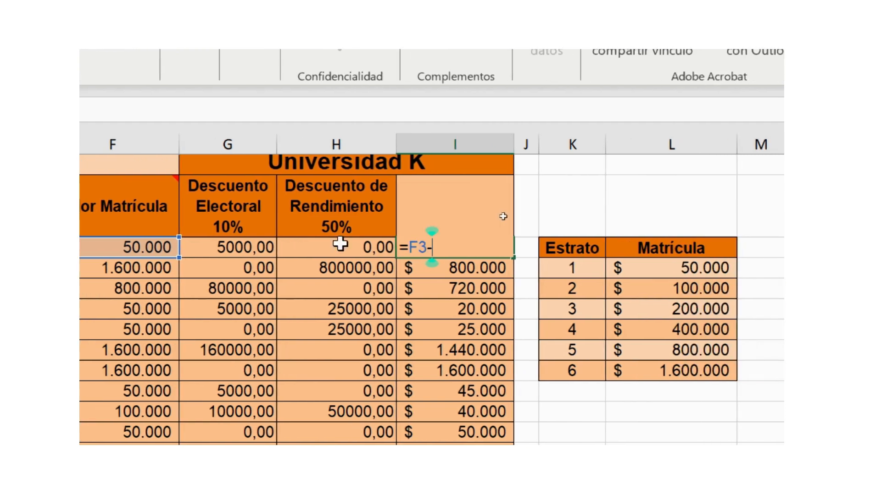
left_click(239, 248)
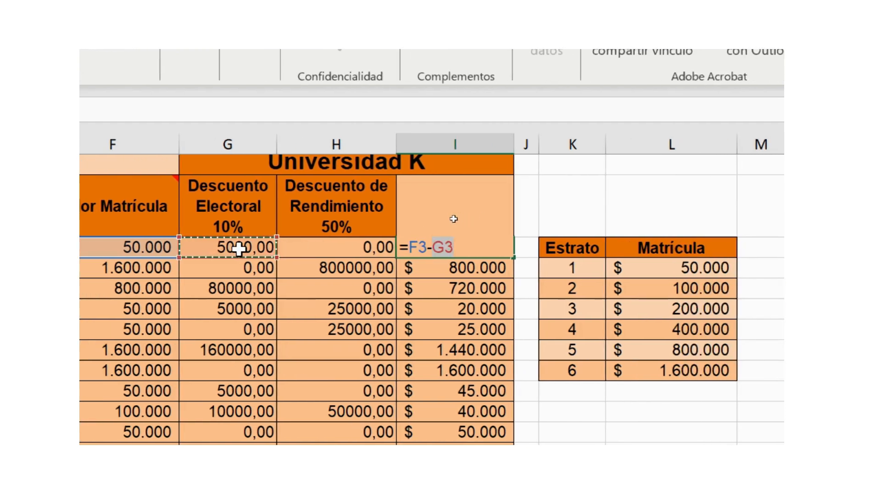
left_click(462, 244)
type("-")
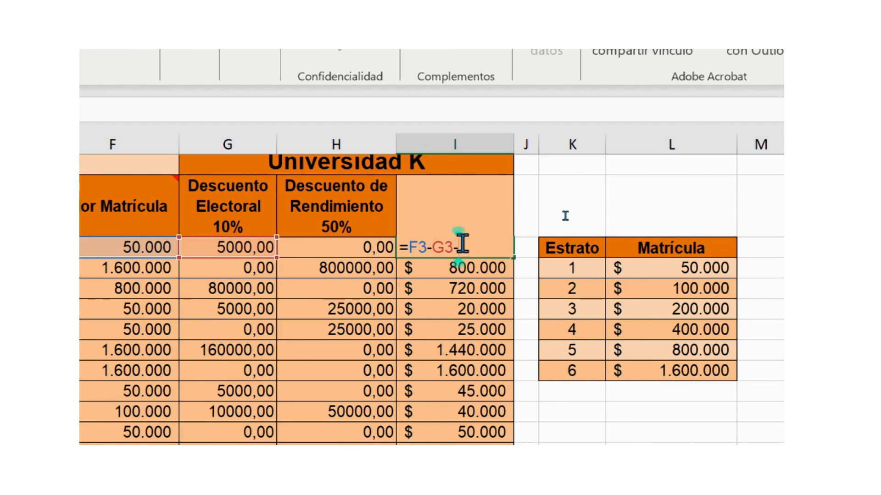
left_click(364, 246)
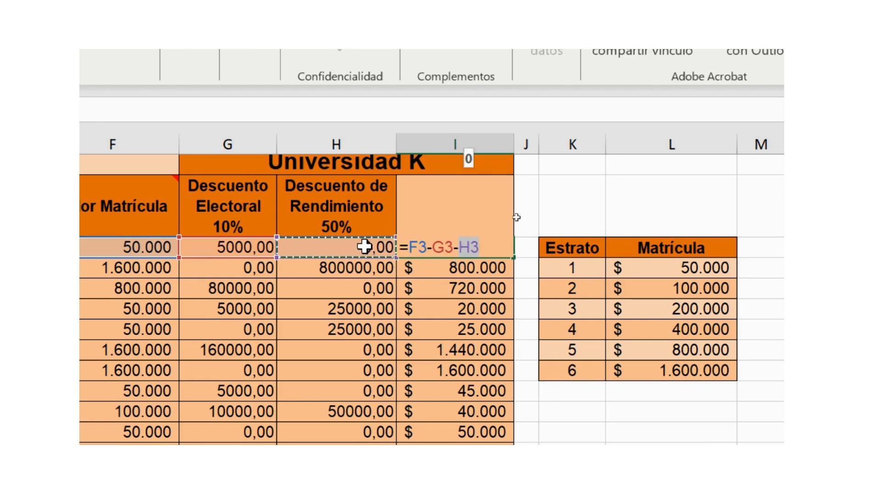
Step: Examine the subtraction terms of the Total a Pagar formula in I3
left_click_drag(486, 242, 417, 238)
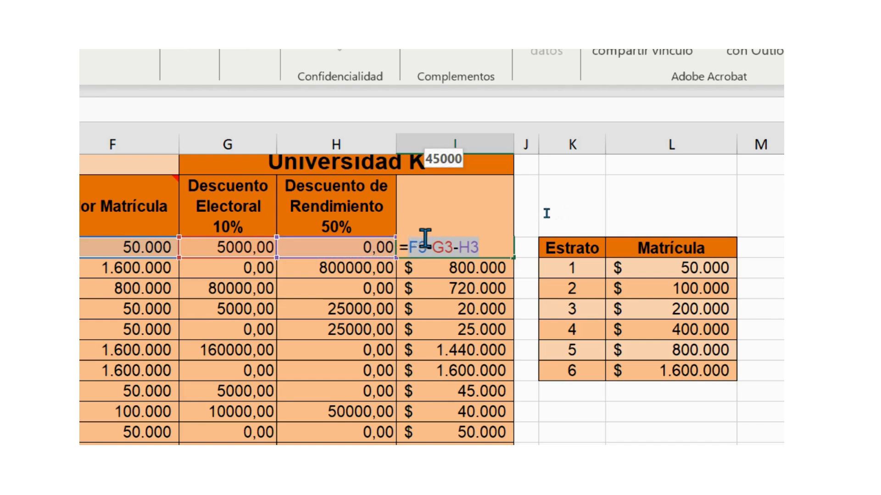
left_click_drag(429, 248, 479, 247)
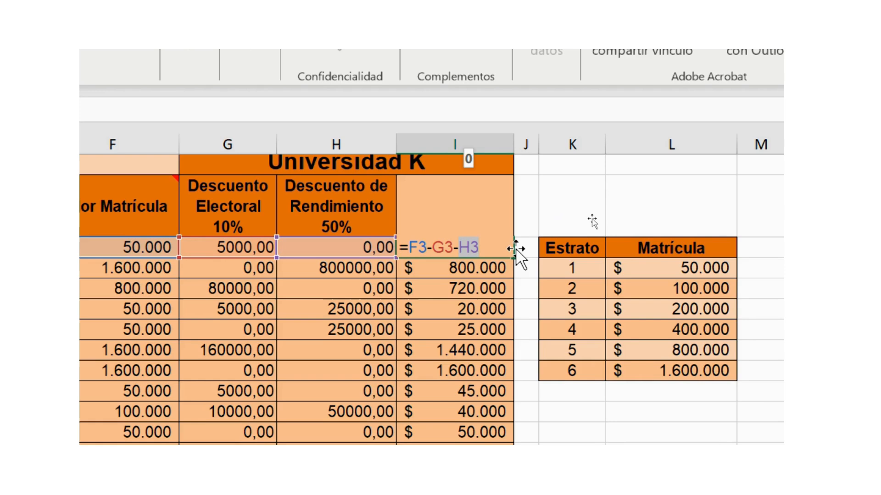
left_click(502, 247)
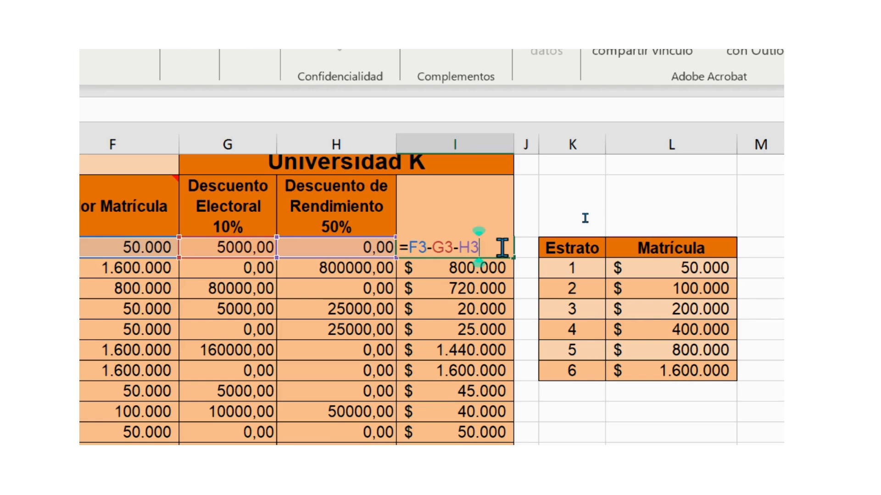
Step: Commit the Total a Pagar formula =F3-G3-H3 in I3, and reopen it to review its terms without changing it
key("Return")
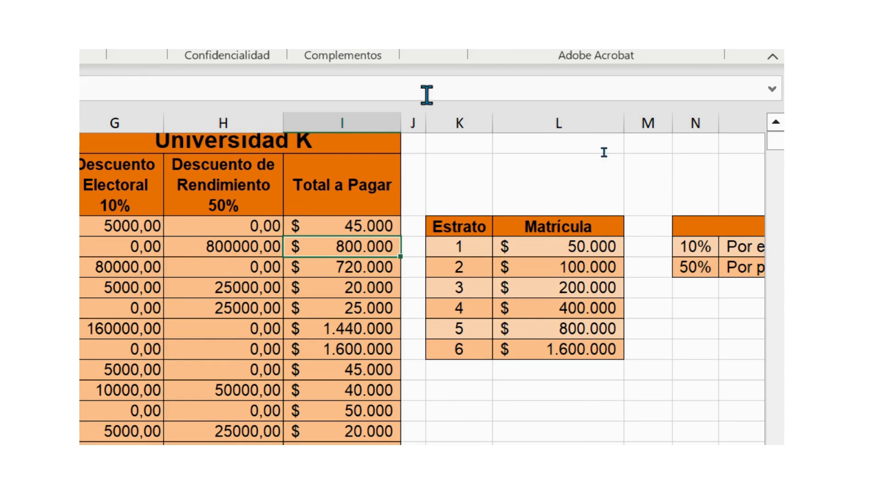
double_click(378, 222)
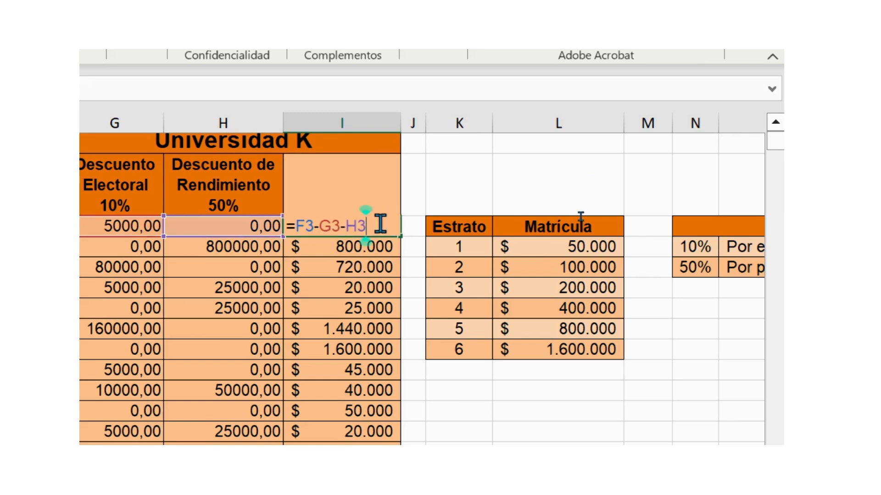
key("Return")
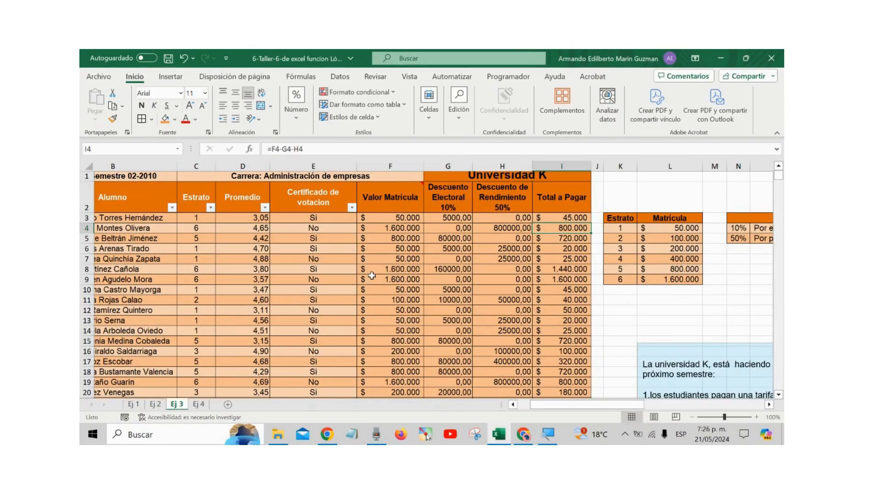
Step: Switch to sheet Ej 4 and examine the Comisión formula in F3, the Descuento and Total Salario columns, and the exercise instructions below the table
left_click(201, 404)
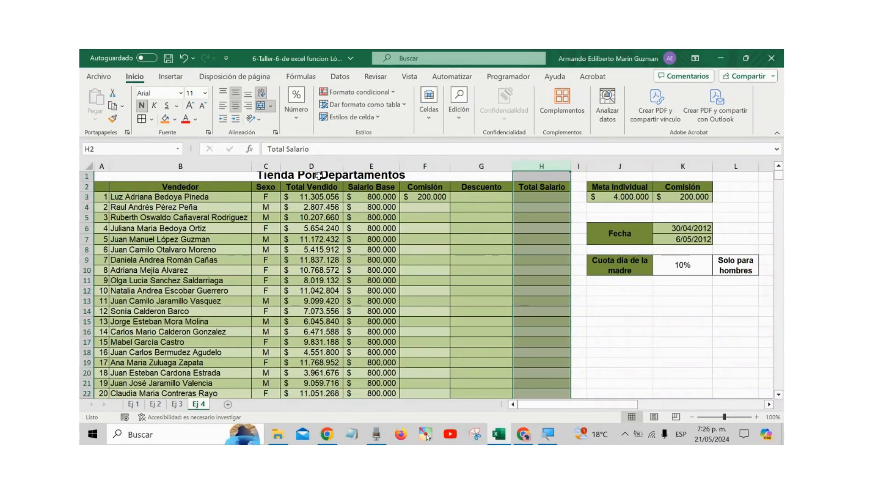
scroll(448, 253, "down", 4)
scroll(448, 255, "up", 2)
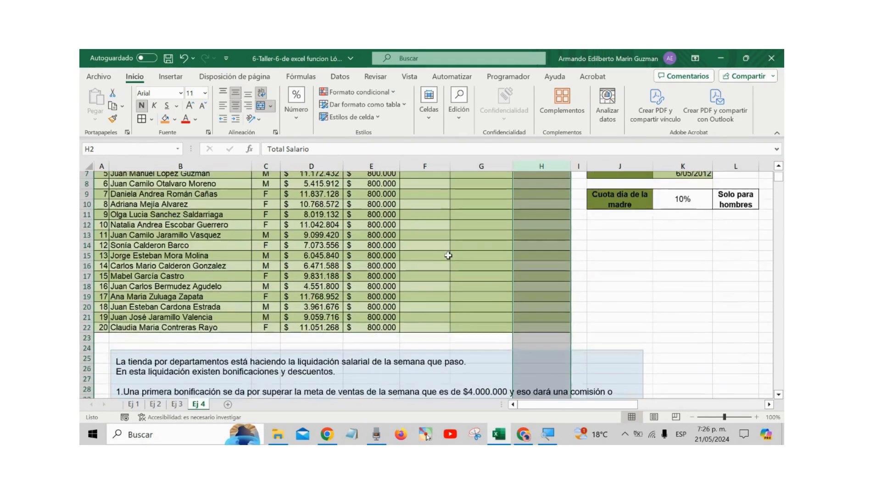
scroll(448, 256, "up", 2)
double_click(439, 196)
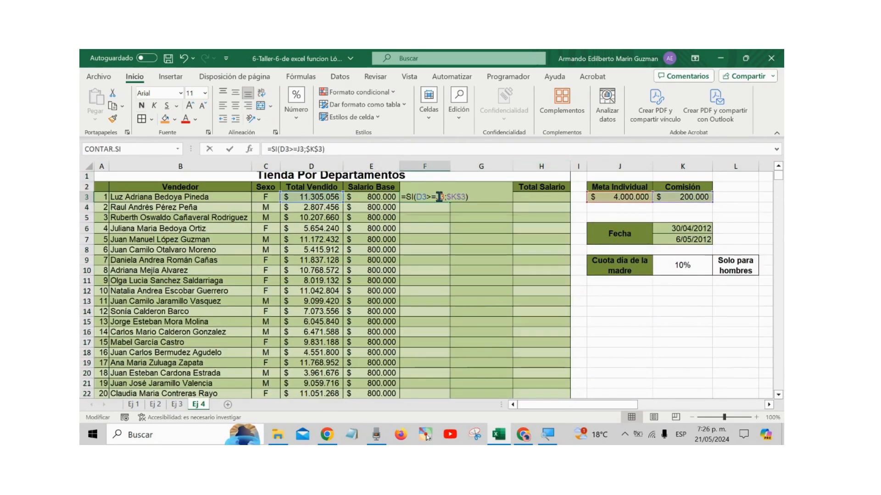
left_click(472, 197)
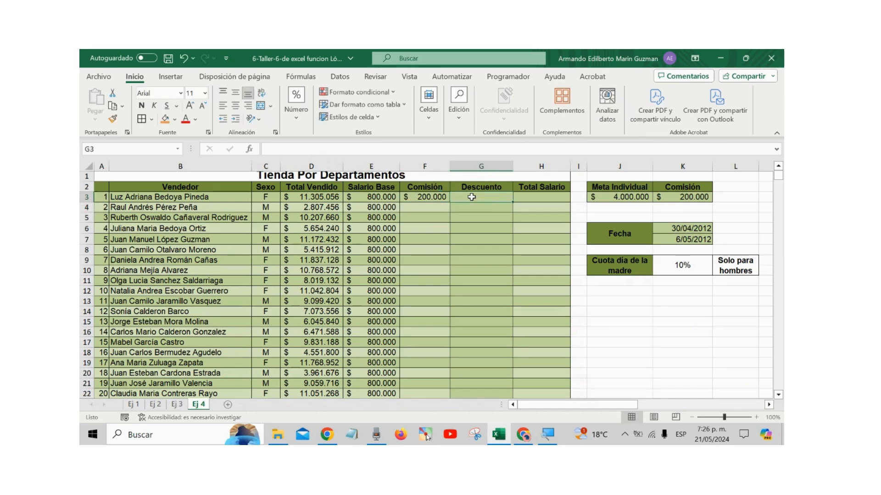
left_click(520, 196)
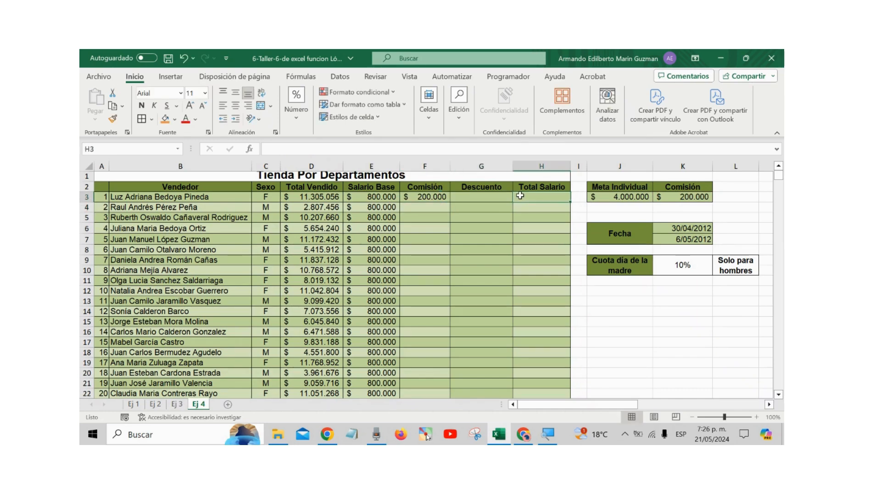
scroll(452, 299, "down", 6)
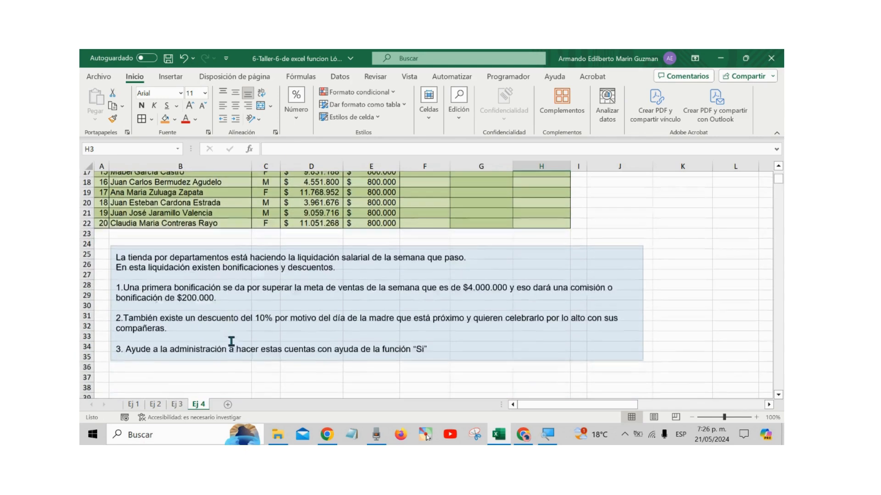